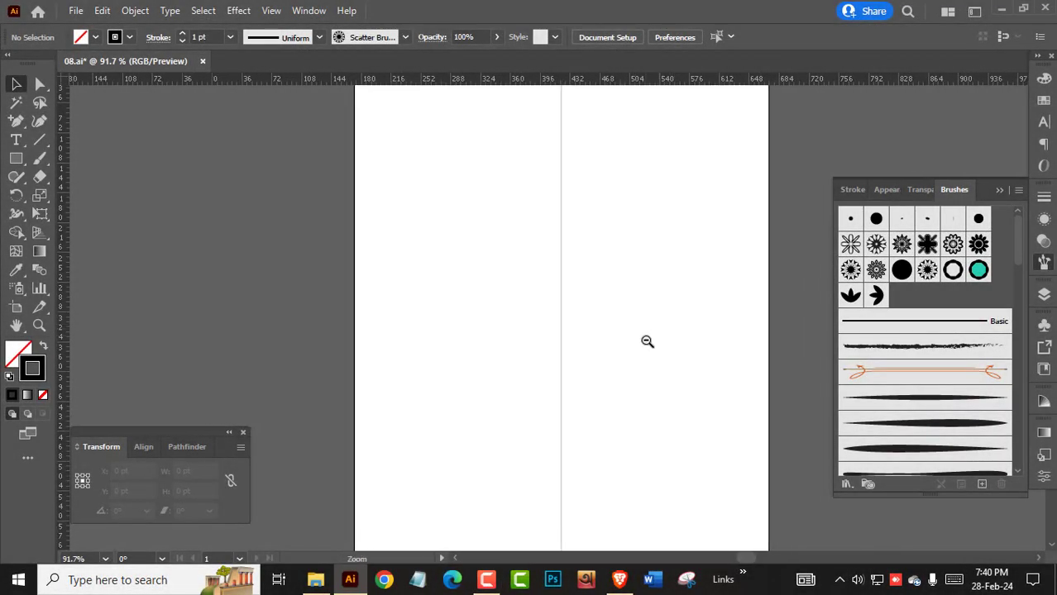
# Draw a tall rectangle on the page's right half with a solid, non-dashed stroke
pyautogui.moveTo(647, 341)
pyautogui.mouseDown()
pyautogui.moveTo(637, 316)
pyautogui.moveTo(693, 335)
pyautogui.moveTo(637, 316)
pyautogui.mouseUp()
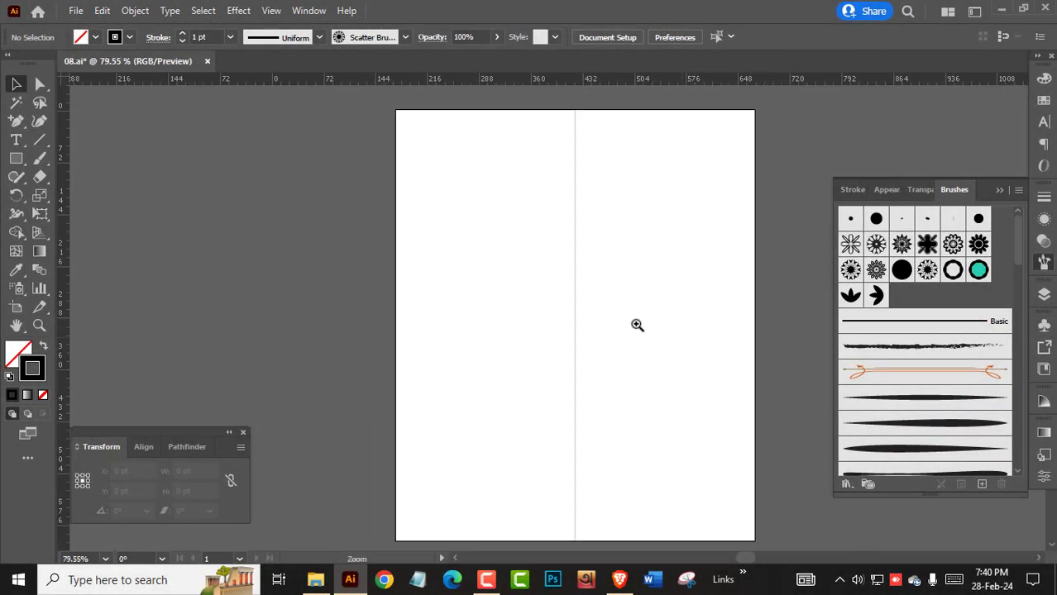
pyautogui.click(16, 158)
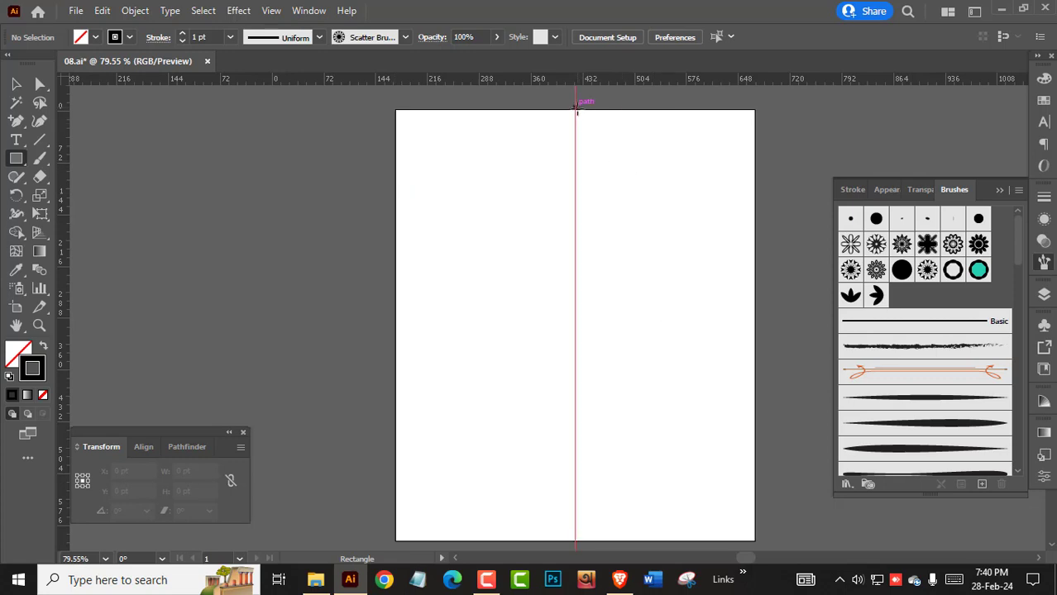
pyautogui.moveTo(577, 110); pyautogui.dragTo(725, 443)
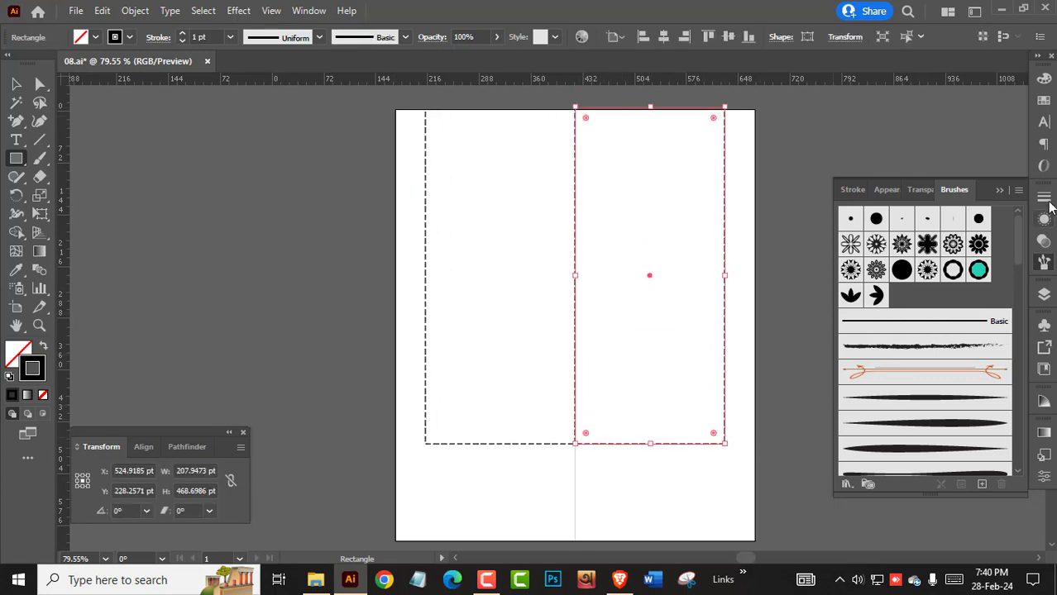
pyautogui.click(1044, 197)
pyautogui.click(858, 302)
# Extend the rectangle's bottom edge downward and narrow it to about 125 pt wide
pyautogui.press('v')
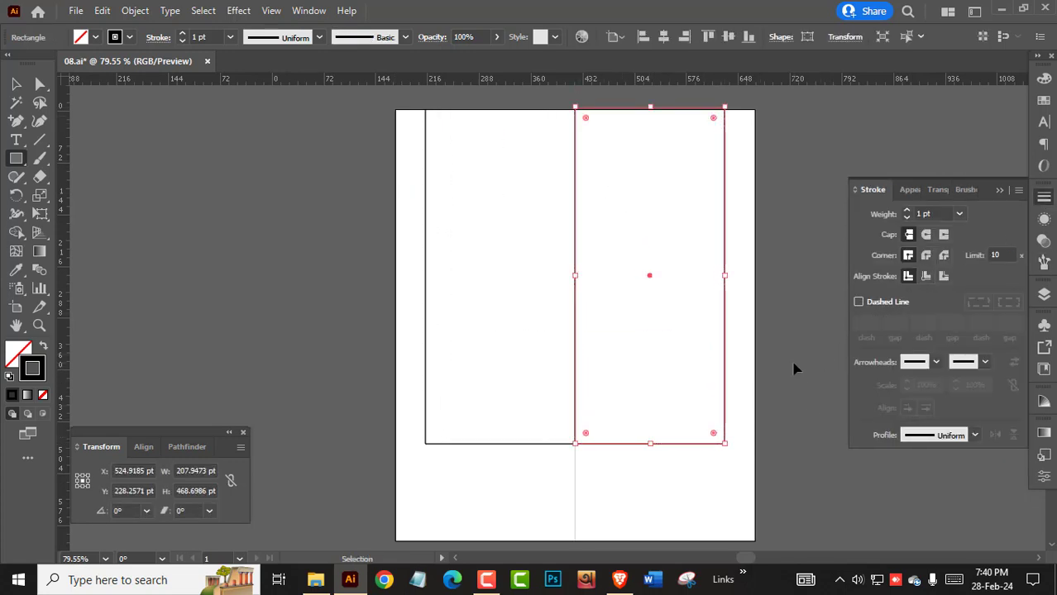
pyautogui.click(795, 366)
pyautogui.click(725, 444)
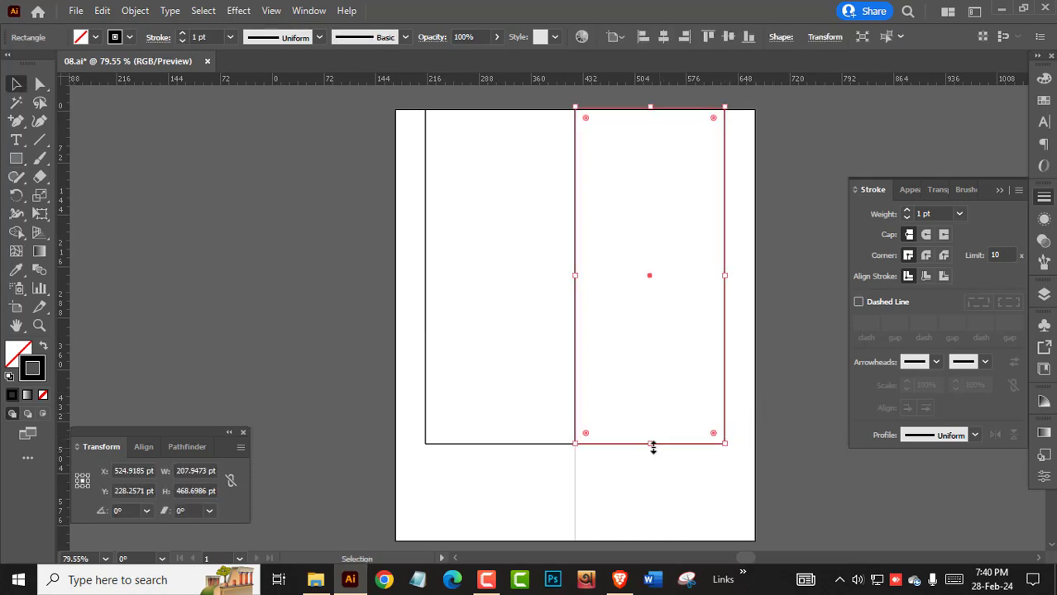
pyautogui.moveTo(650, 444); pyautogui.dragTo(650, 462)
pyautogui.moveTo(728, 287); pyautogui.dragTo(664, 287)
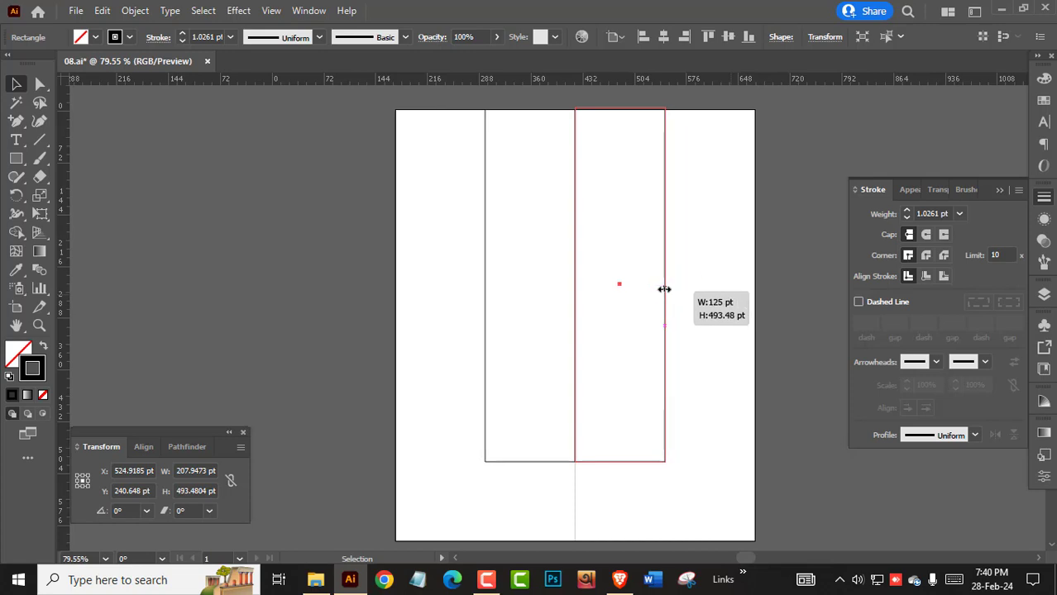
pyautogui.click(682, 352)
# Delete the centre-line and top segments of the right rectangle's path
pyautogui.press('a')
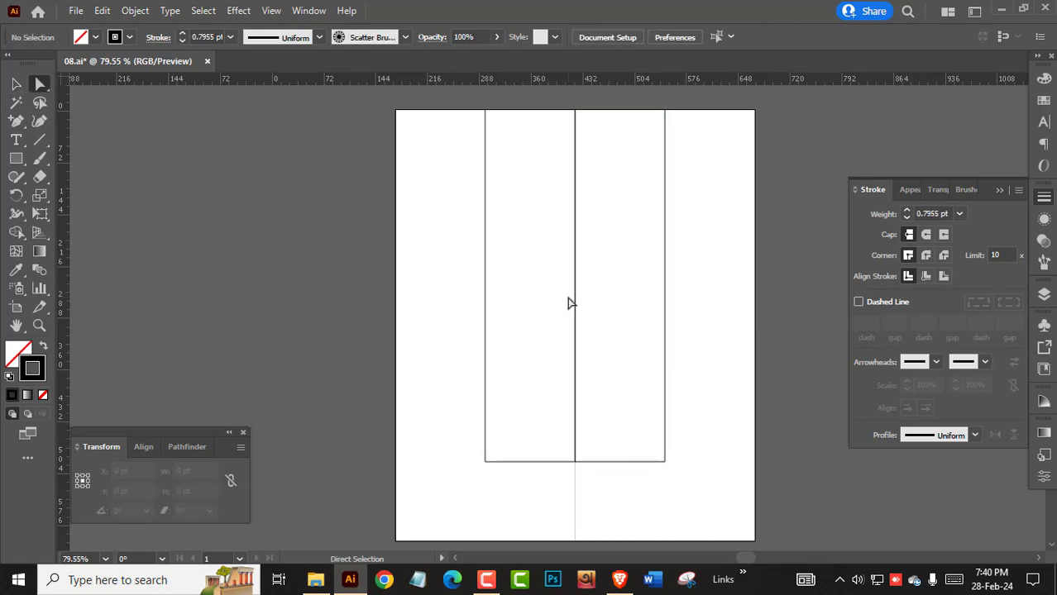
pyautogui.click(577, 301)
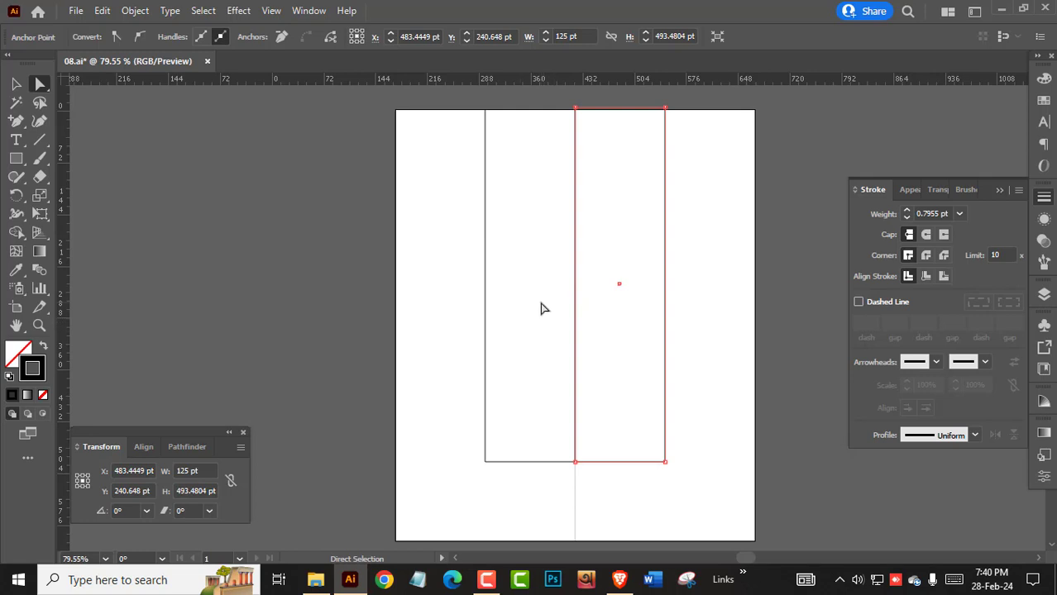
pyautogui.press('Delete')
pyautogui.click(633, 214)
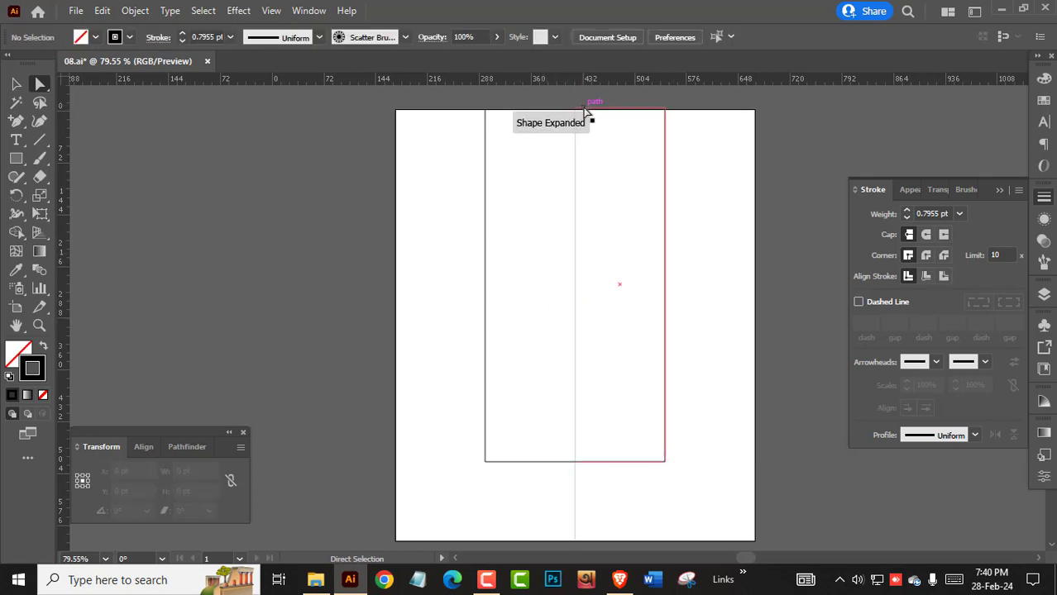
pyautogui.click(575, 107)
pyautogui.press('Delete')
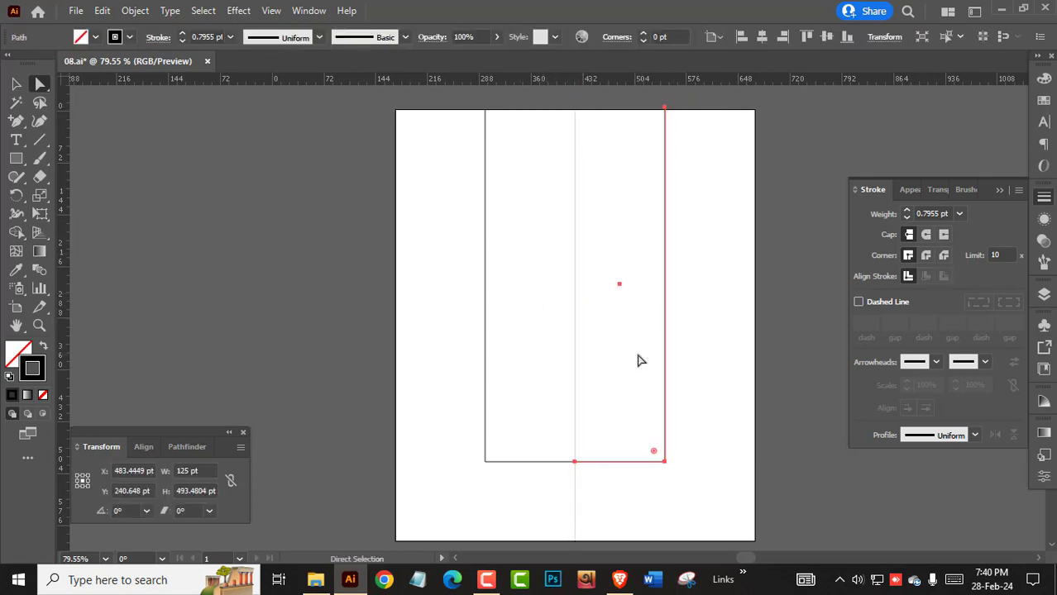
# Shift the open path inward toward the centre line, to X 462.9553 pt
pyautogui.click(638, 361)
pyautogui.press('v')
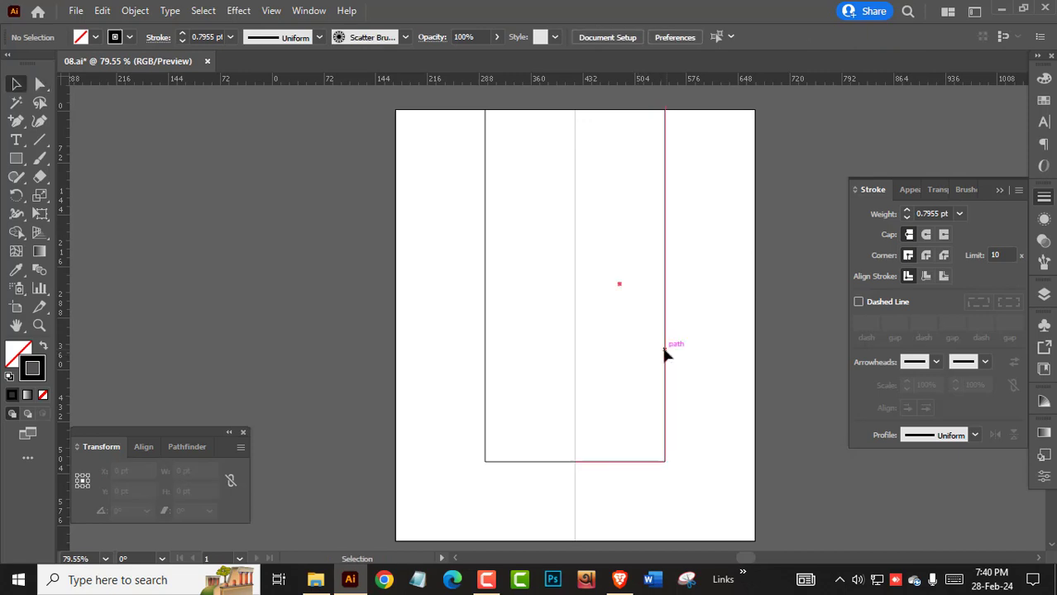
pyautogui.moveTo(665, 354); pyautogui.dragTo(650, 357)
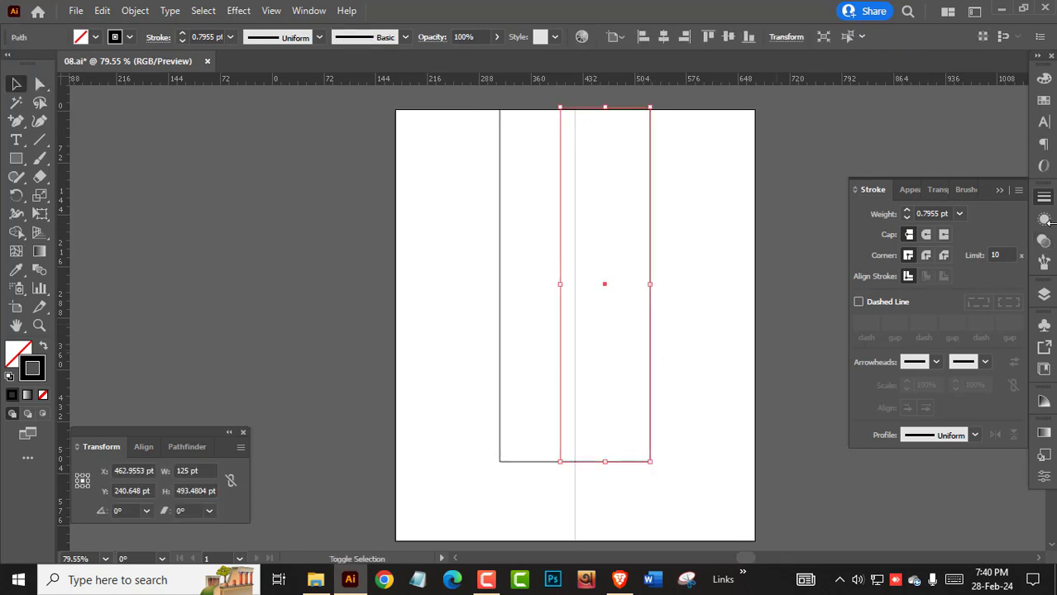
pyautogui.click(1043, 261)
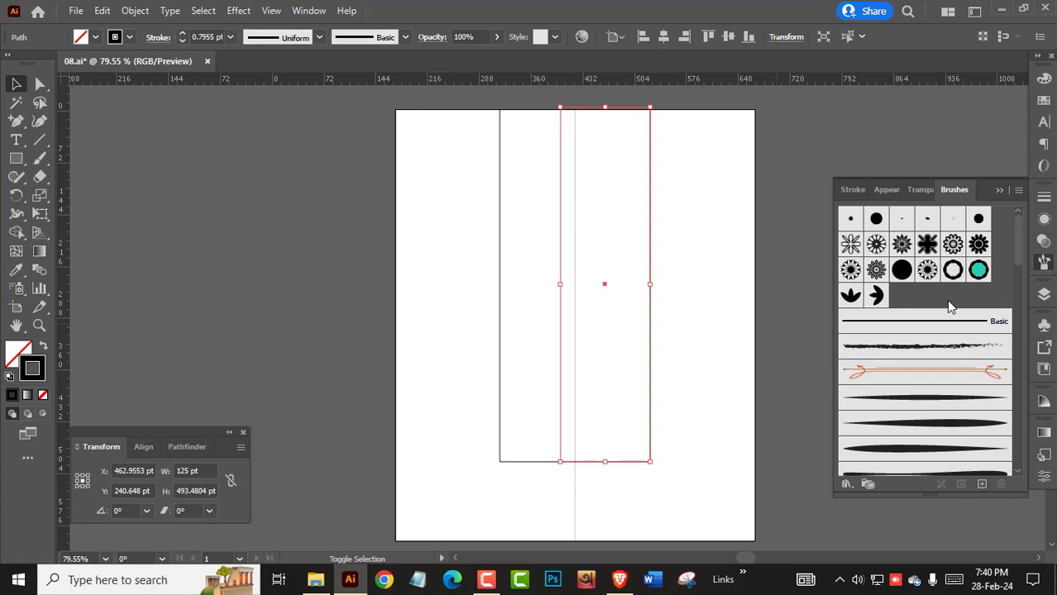
# Apply the 15 pt Round brush to the outline path
pyautogui.click(876, 219)
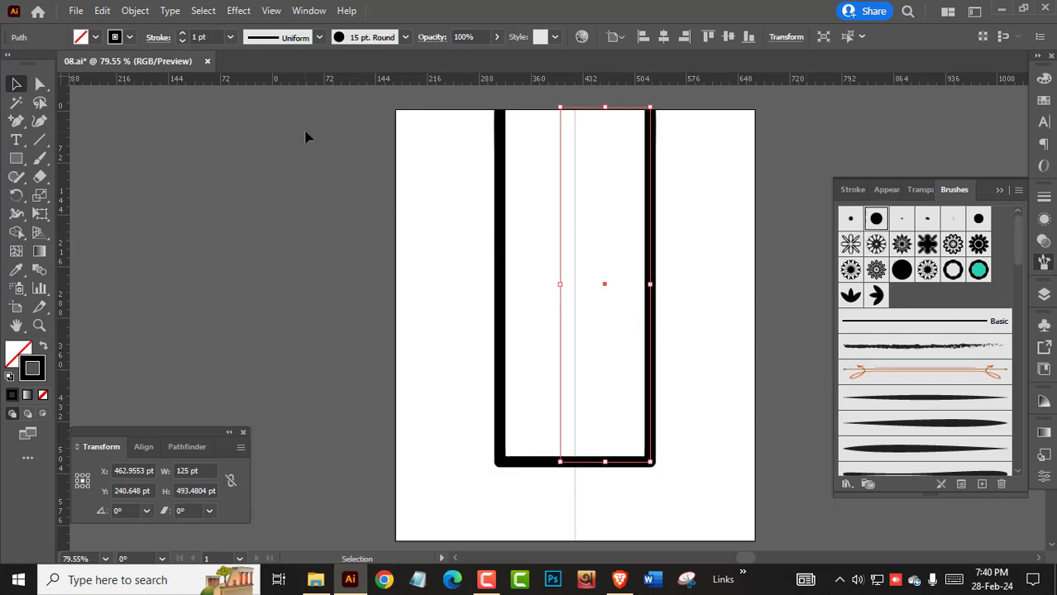
pyautogui.click(721, 376)
pyautogui.click(658, 406)
pyautogui.click(676, 462)
pyautogui.click(657, 404)
# Pull the bottom corner inward so the base slants to a short flat tip
pyautogui.press('+')
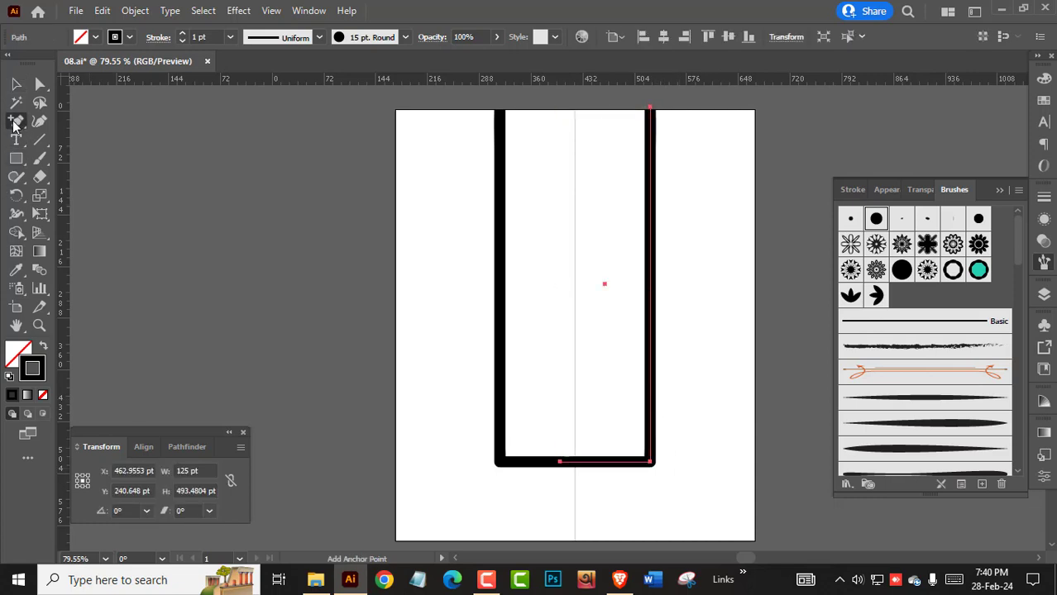
pyautogui.press('a')
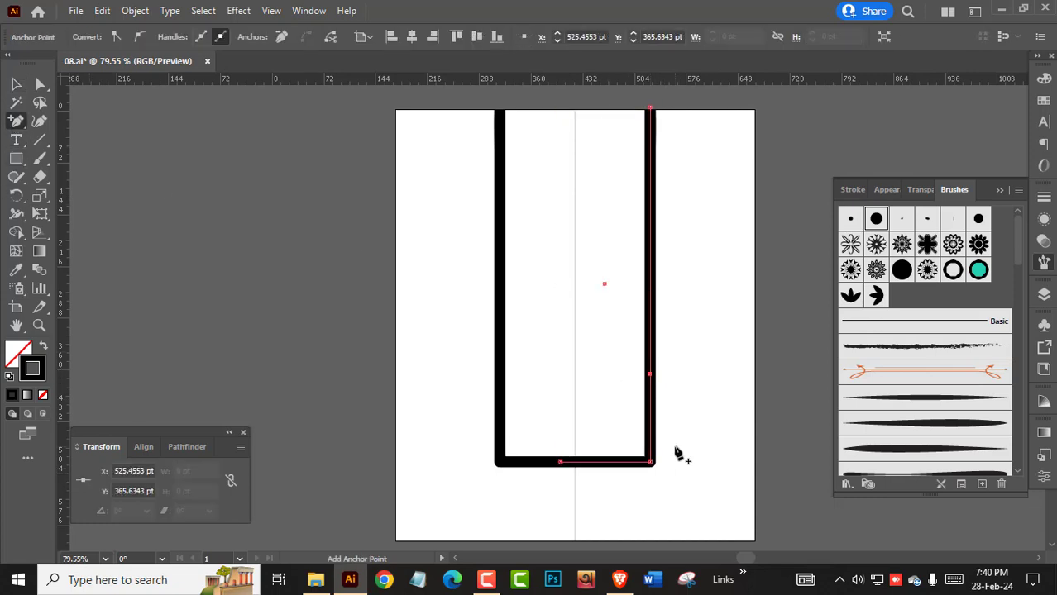
pyautogui.moveTo(668, 475)
pyautogui.mouseDown()
pyautogui.moveTo(632, 449)
pyautogui.moveTo(606, 470)
pyautogui.mouseUp()
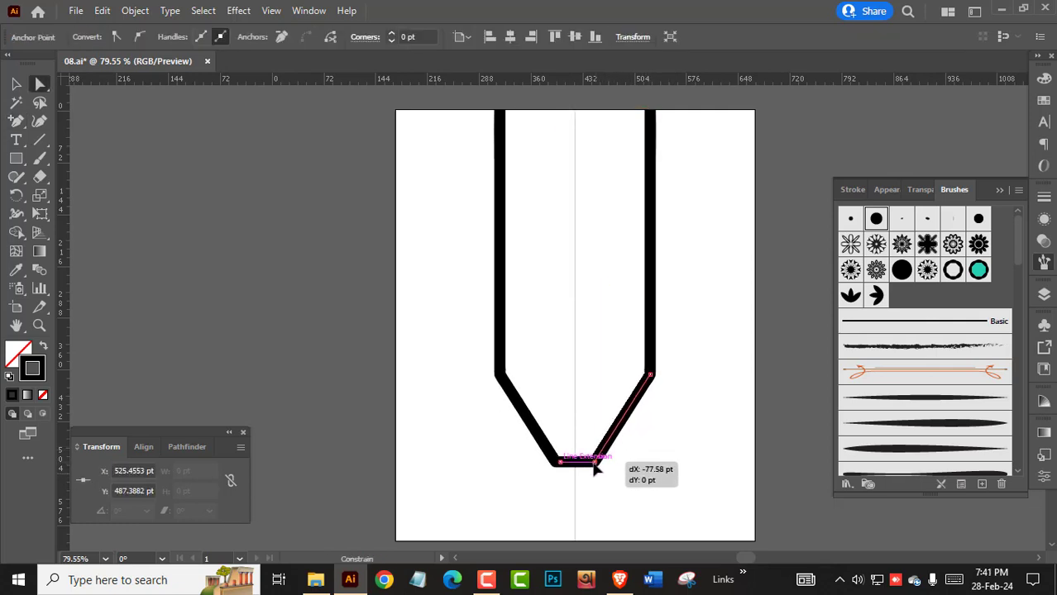
pyautogui.click(692, 420)
pyautogui.click(658, 365)
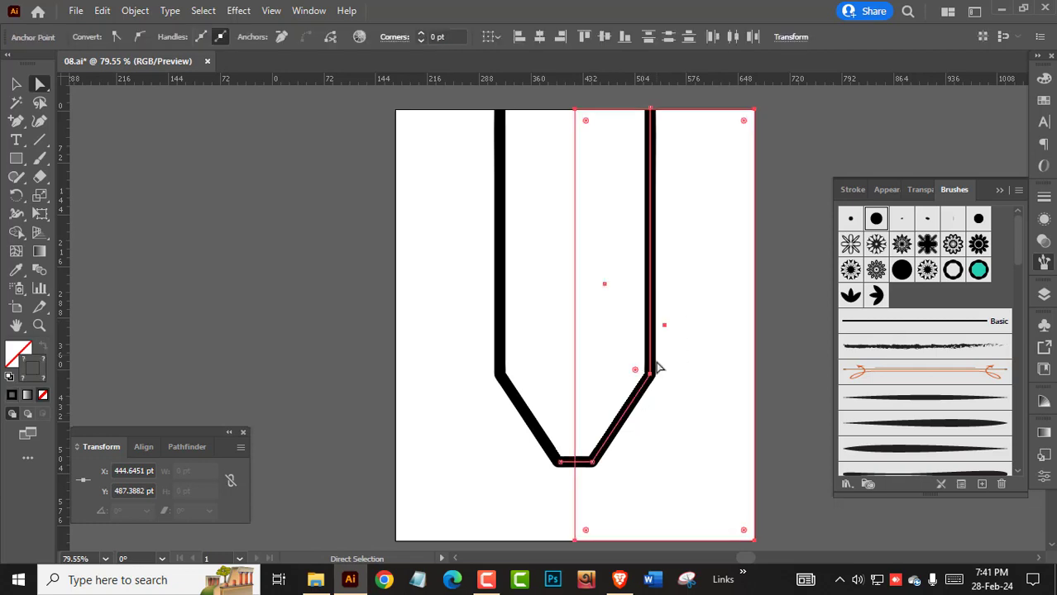
pyautogui.click(667, 394)
pyautogui.click(653, 381)
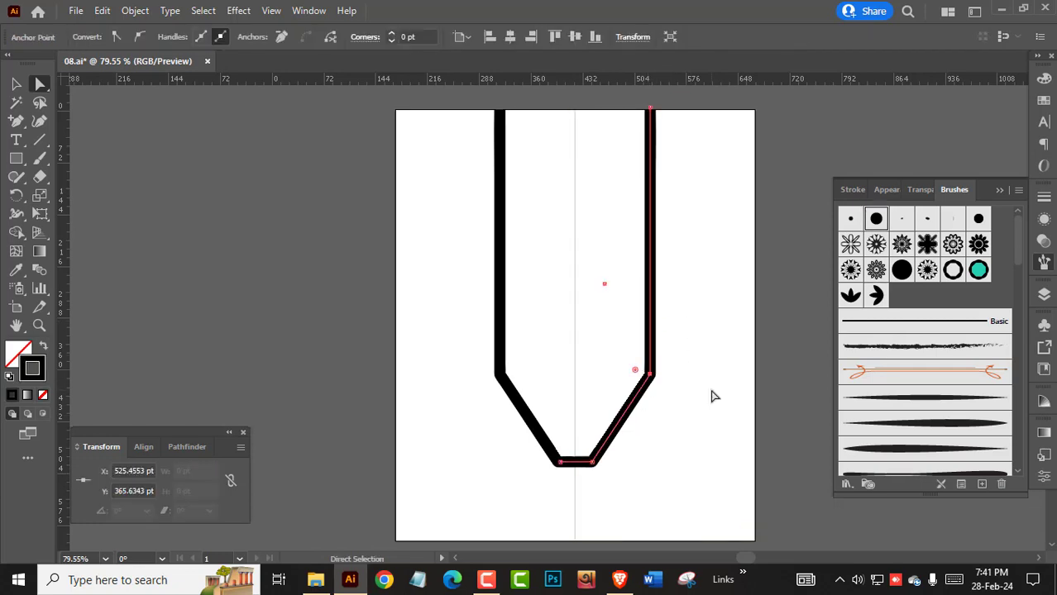
# Lower the right side's bend point slightly and reselect the outline path
pyautogui.hotkey('ctrl', 'a')
pyautogui.click(792, 443)
pyautogui.press('v')
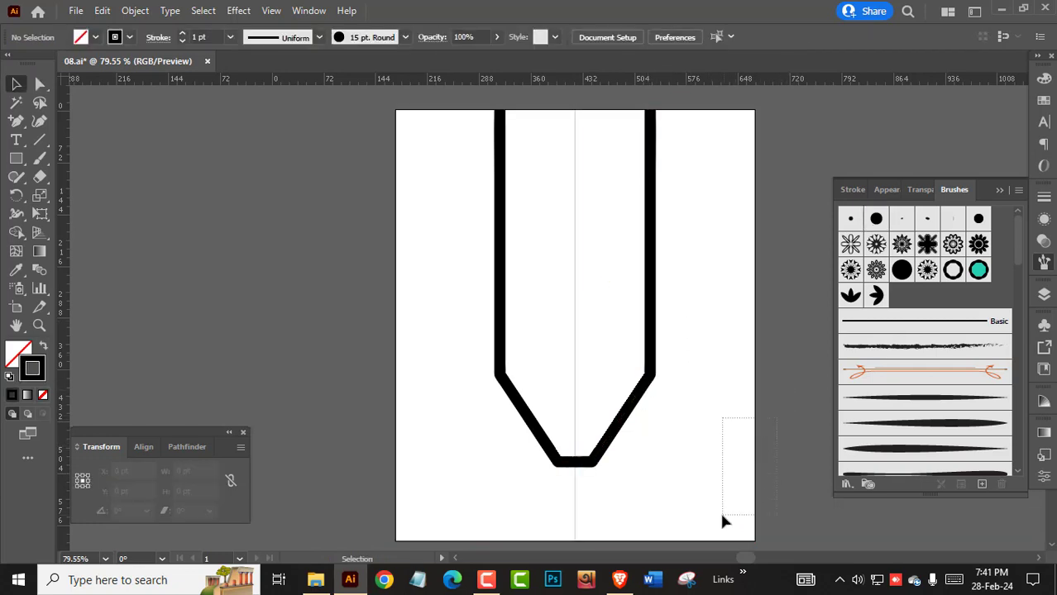
pyautogui.hotkey('ctrl', 'a')
pyautogui.click(726, 479)
pyautogui.press('a')
pyautogui.moveTo(652, 379); pyautogui.dragTo(652, 387)
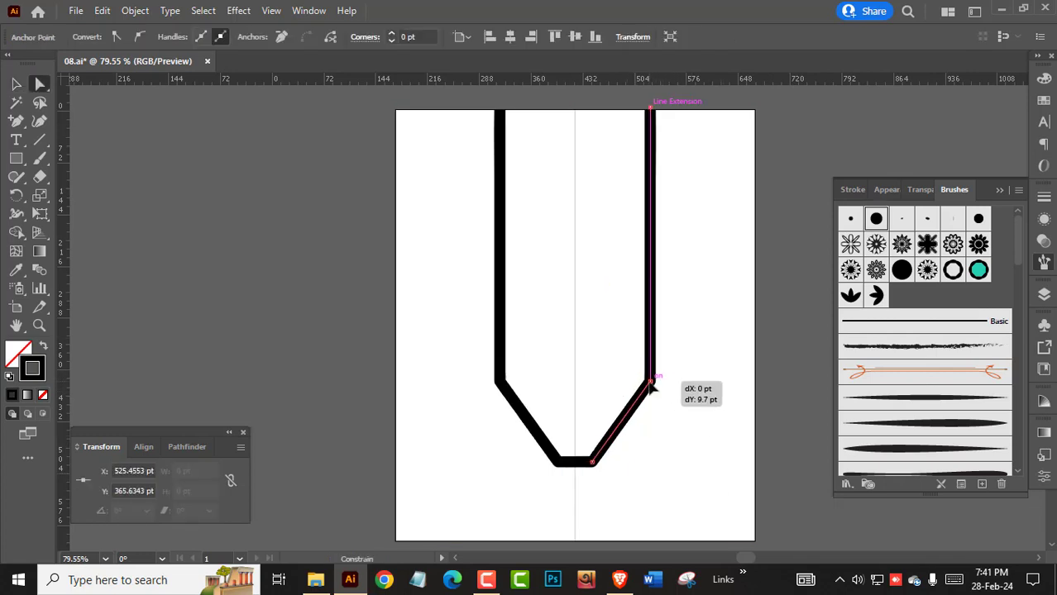
pyautogui.press('v')
pyautogui.click(711, 357)
pyautogui.click(653, 384)
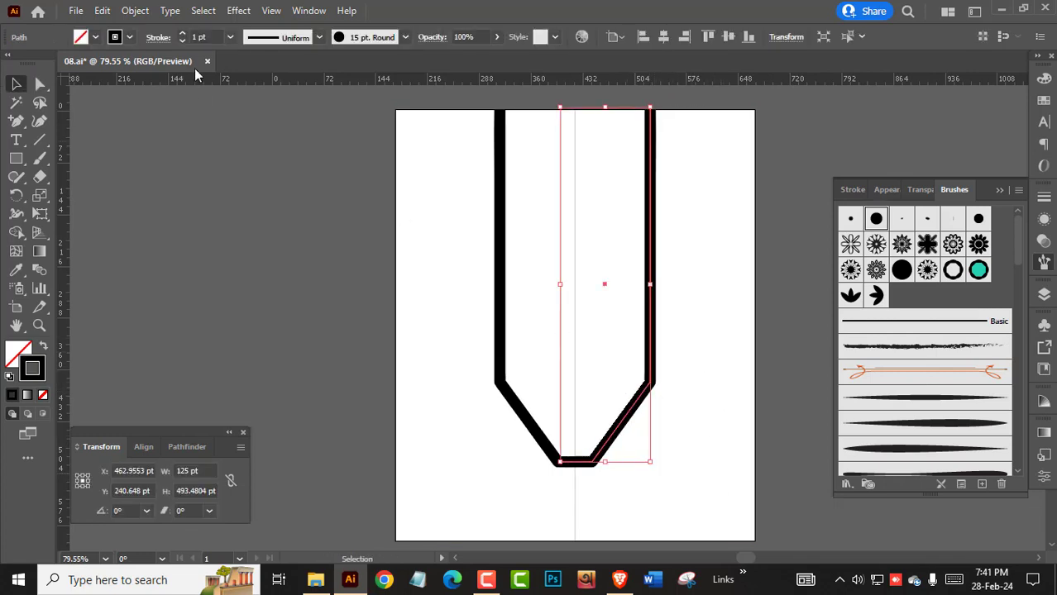
# Reduce the outline's stroke weight to 1 pt
pyautogui.click(181, 35)
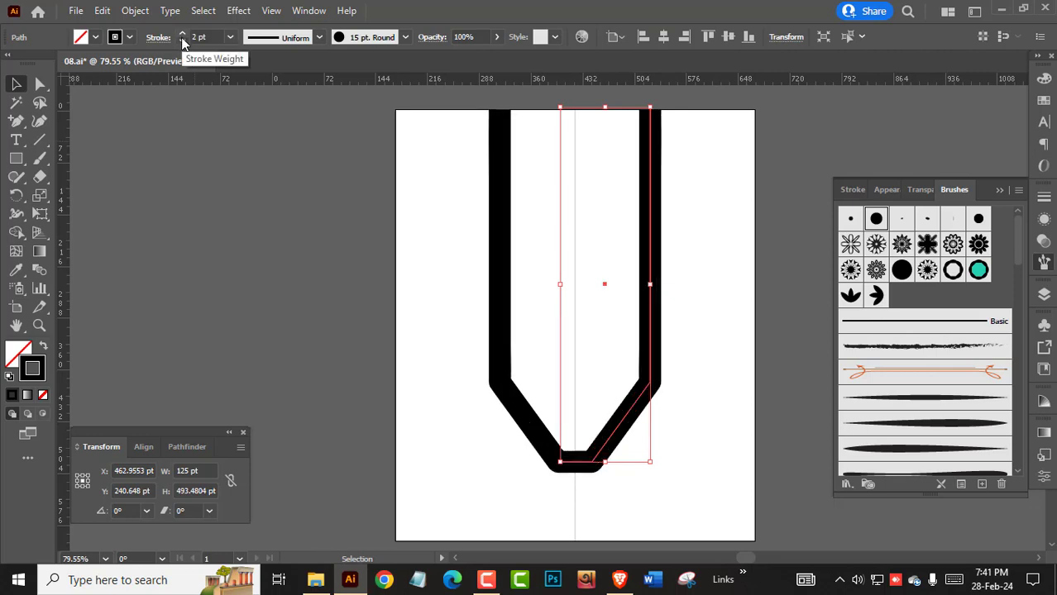
pyautogui.scroll(-1, 181, 41)
pyautogui.scroll(-2, 182, 41)
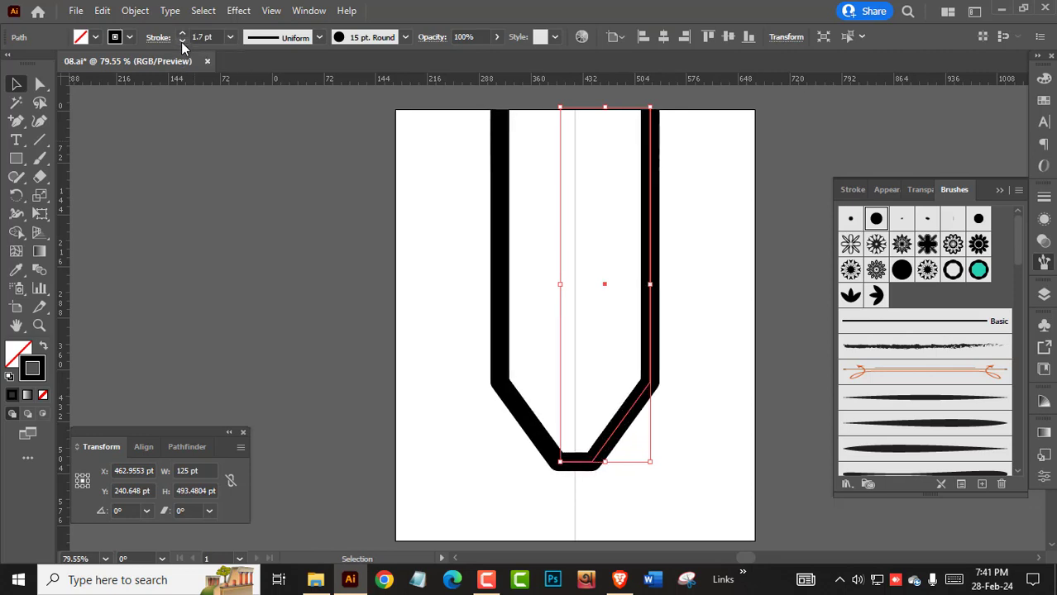
pyautogui.scroll(-1, 181, 42)
pyautogui.scroll(-1, 181, 41)
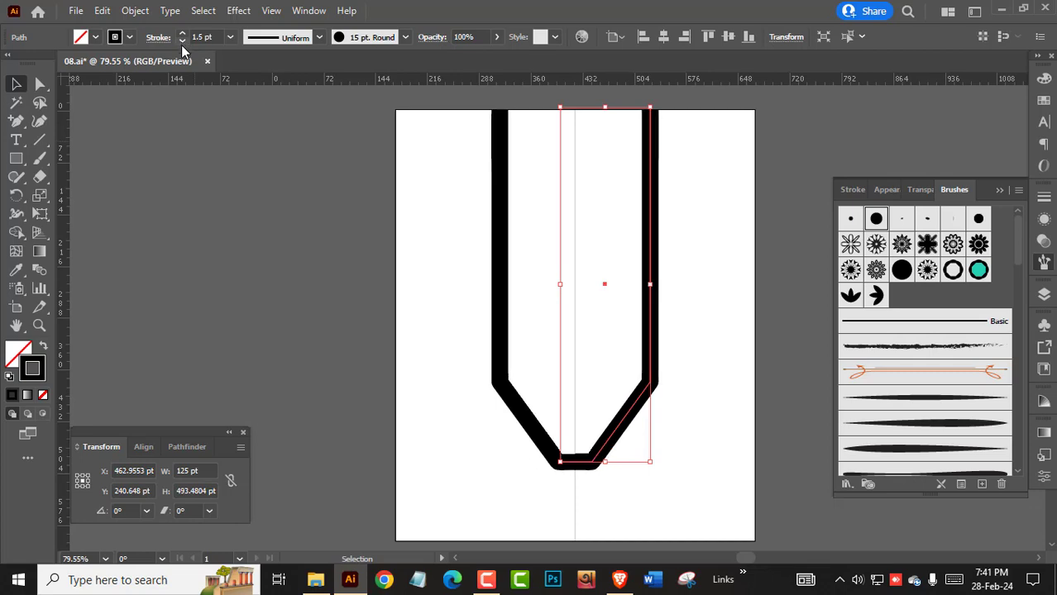
pyautogui.click(677, 367)
pyautogui.click(652, 384)
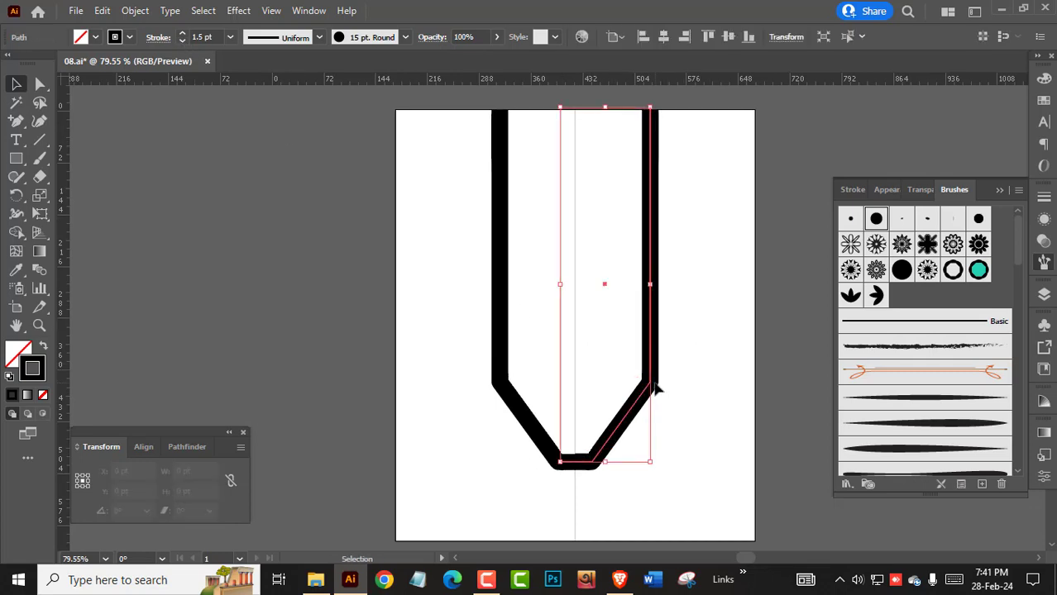
pyautogui.click(102, 10)
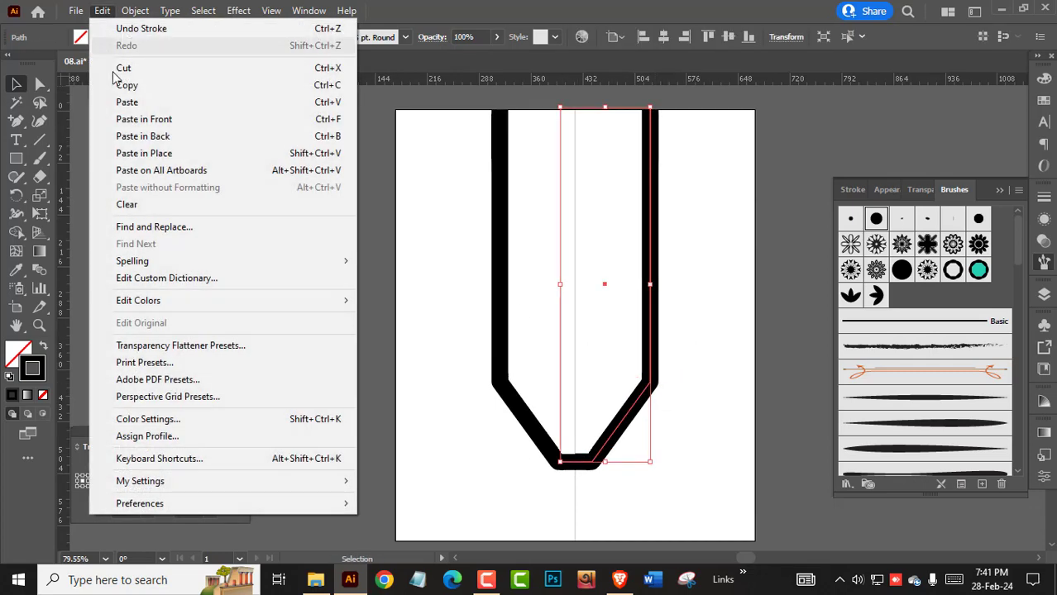
pyautogui.click(685, 227)
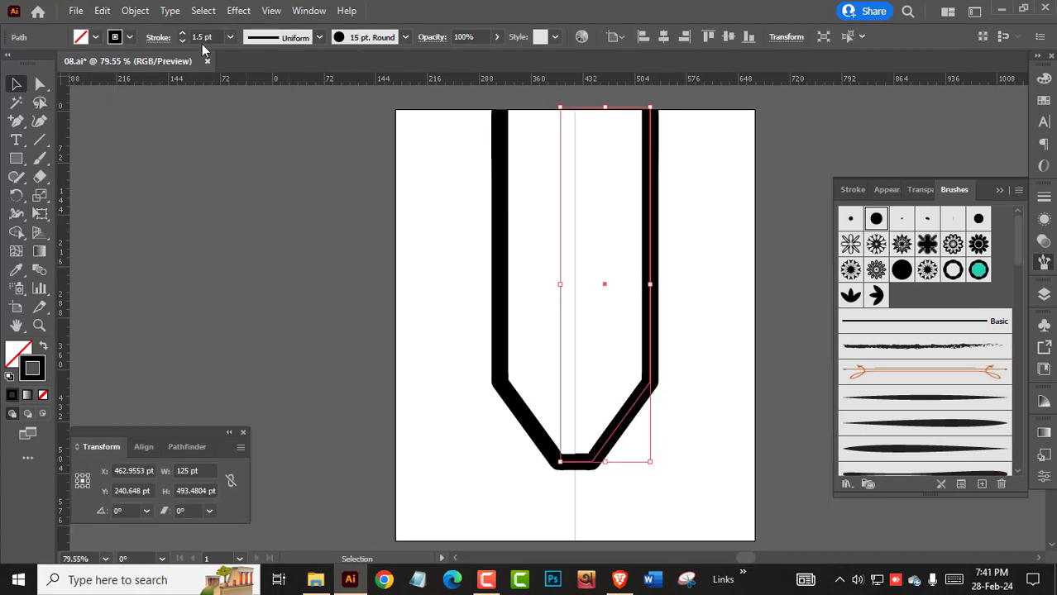
pyautogui.click(182, 40)
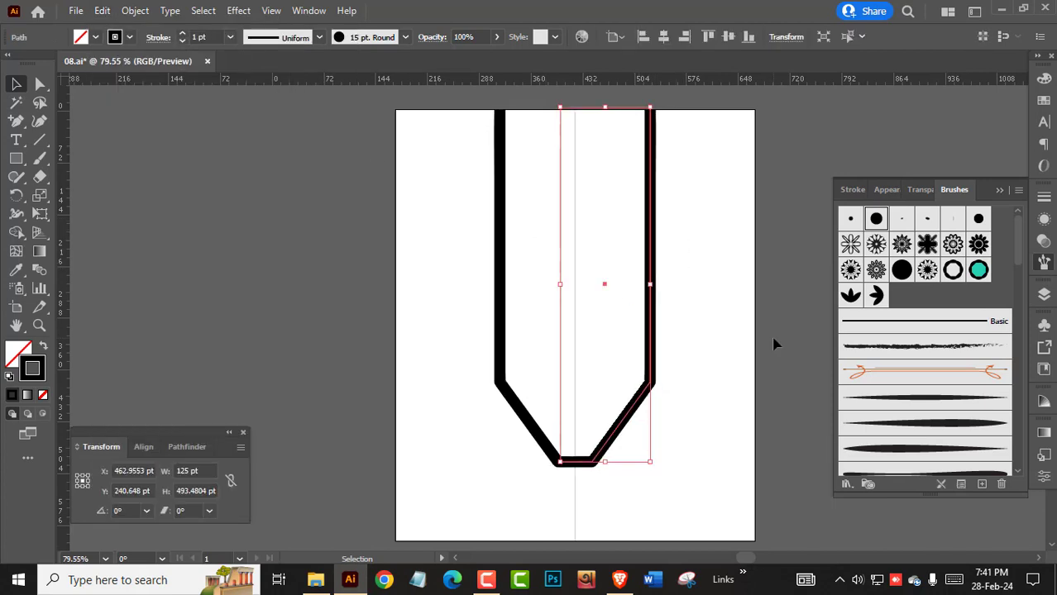
# Copy the right half path to the clipboard
pyautogui.click(683, 385)
pyautogui.click(652, 379)
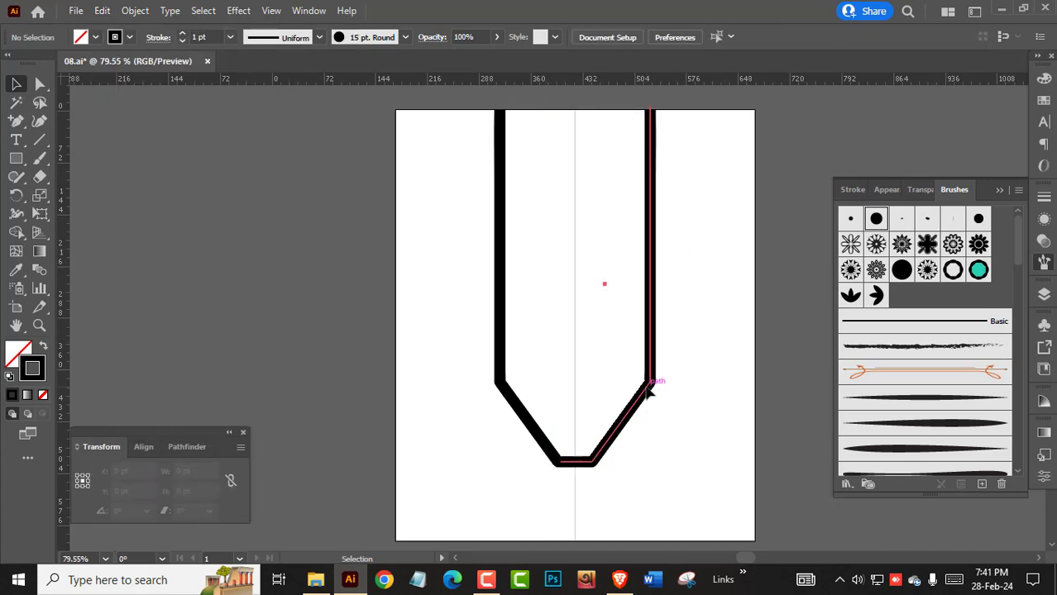
pyautogui.click(102, 11)
pyautogui.click(130, 83)
pyautogui.click(656, 369)
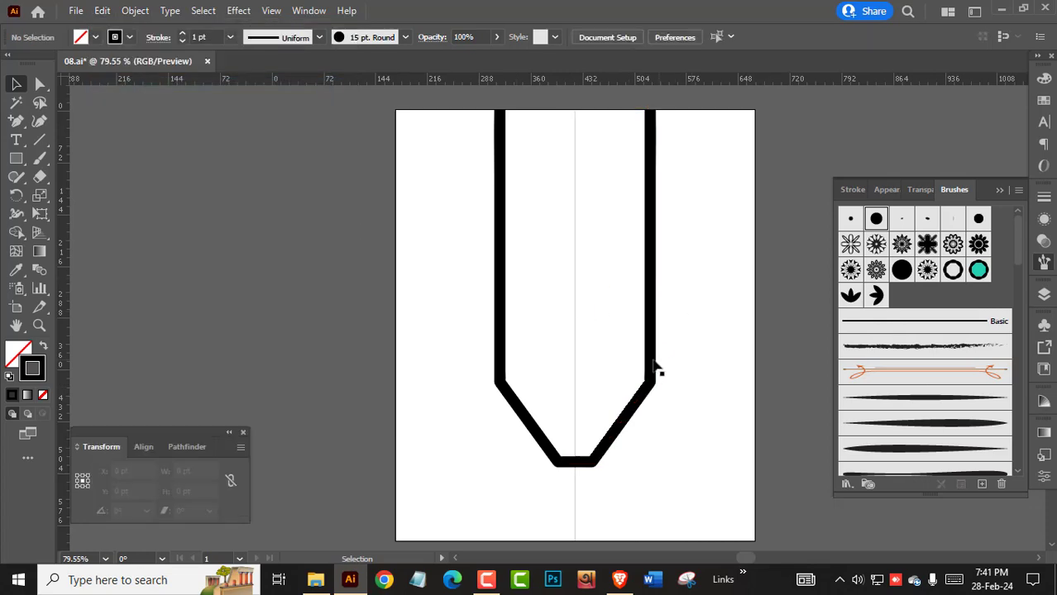
pyautogui.click(654, 371)
pyautogui.click(102, 11)
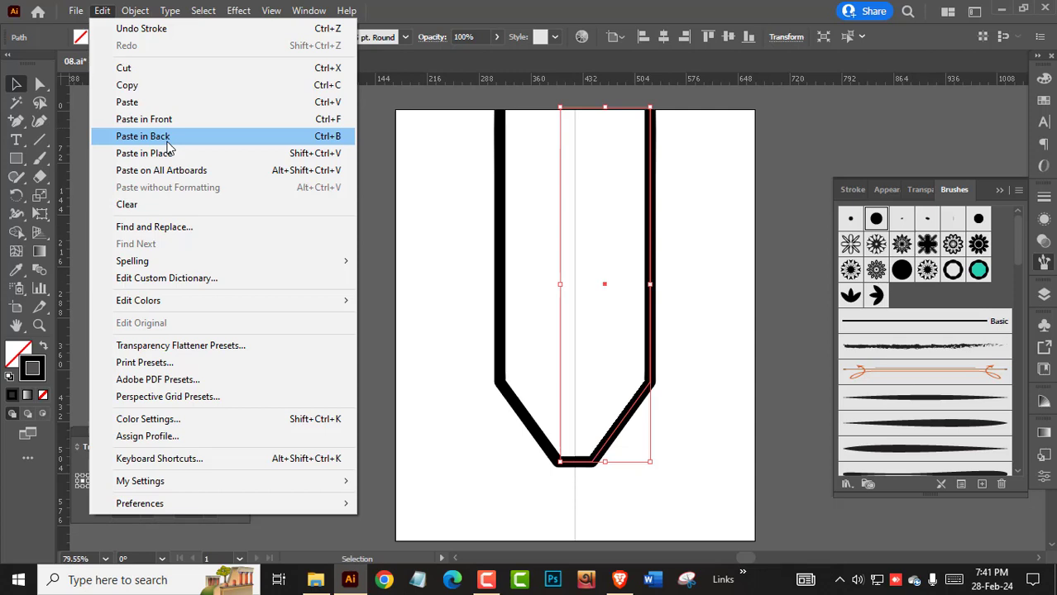
# Paste a copy behind the path with a green (G=146) 2 pt stroke
pyautogui.click(142, 137)
pyautogui.click(1044, 79)
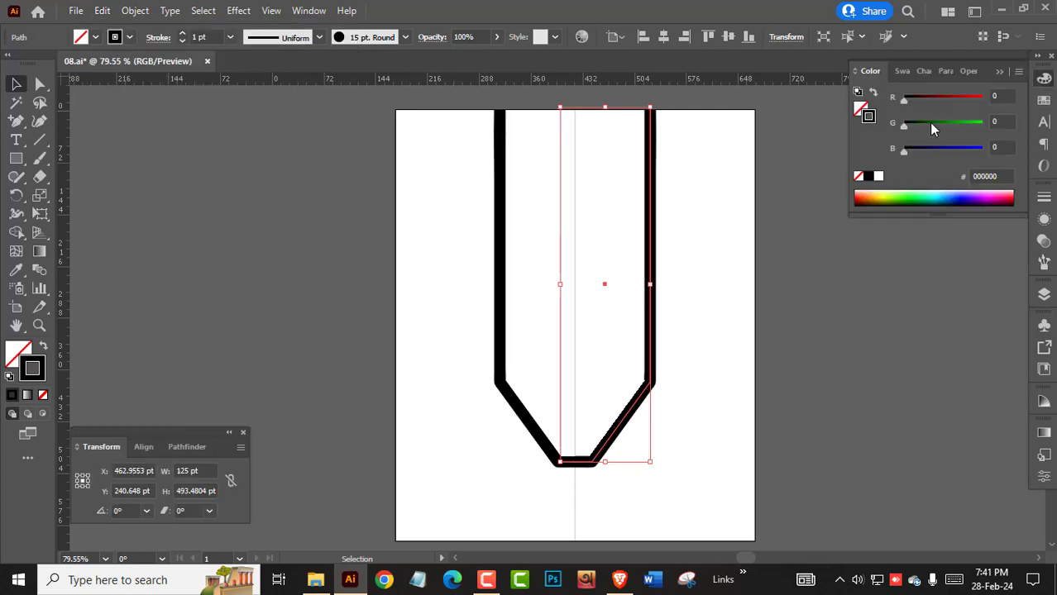
pyautogui.moveTo(931, 124); pyautogui.dragTo(949, 124)
pyautogui.click(181, 34)
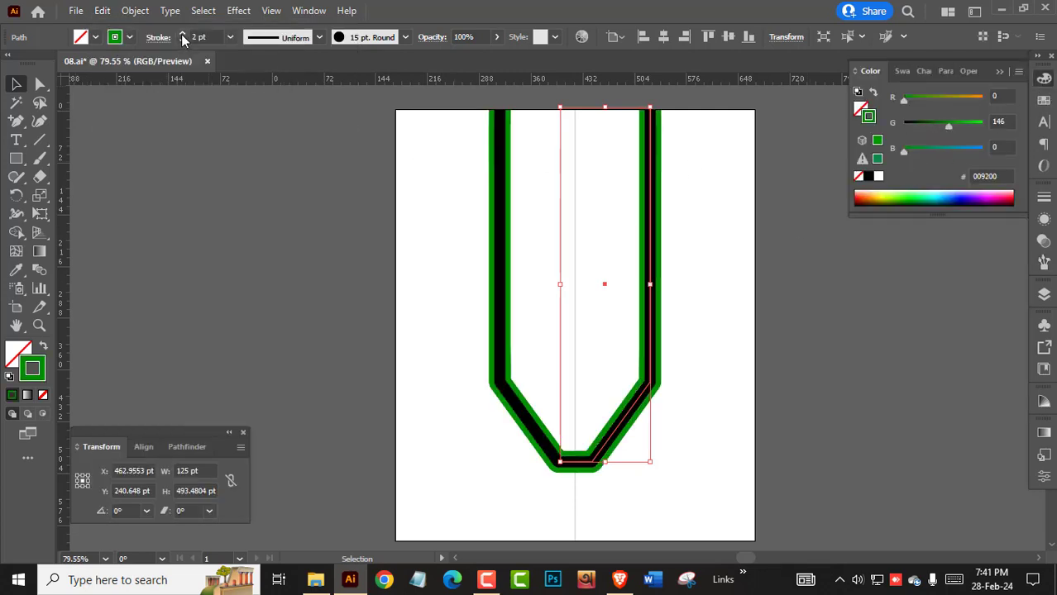
pyautogui.click(656, 396)
# Change the inner black path's stroke to white
pyautogui.click(650, 394)
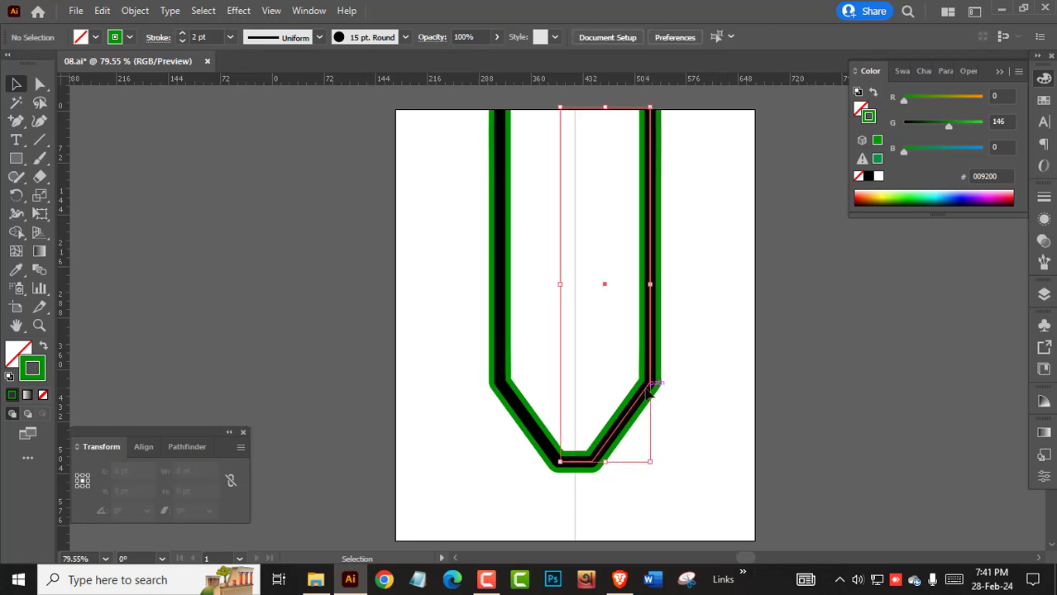
pyautogui.click(877, 177)
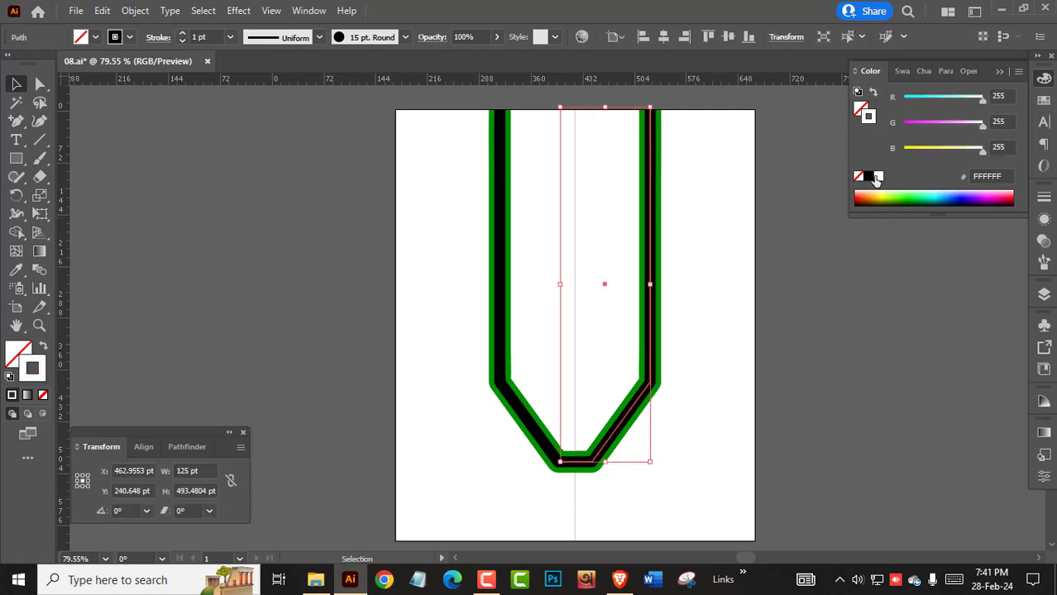
pyautogui.click(701, 325)
pyautogui.click(652, 346)
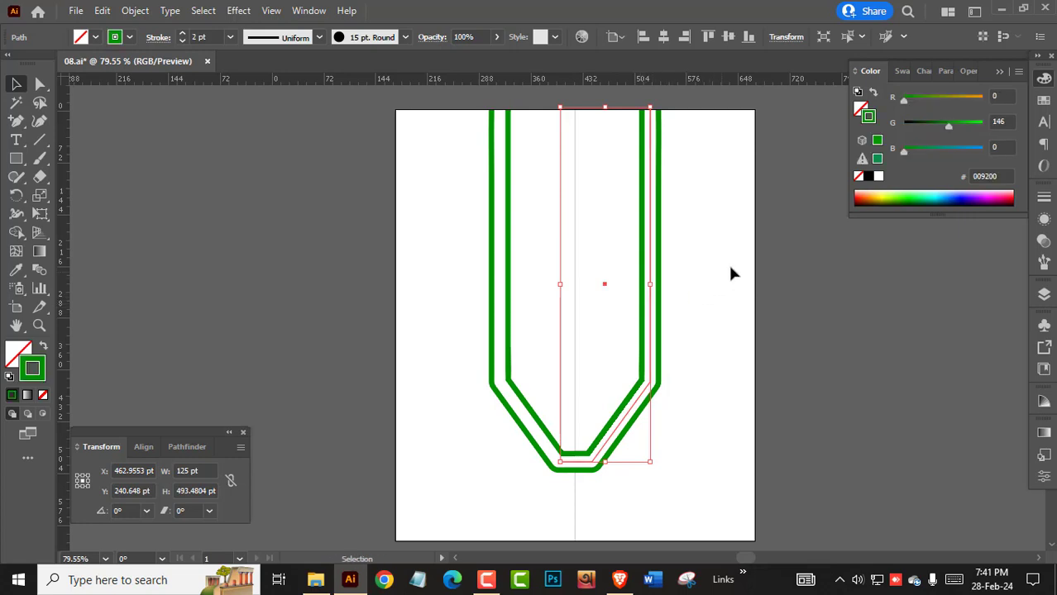
pyautogui.click(1044, 263)
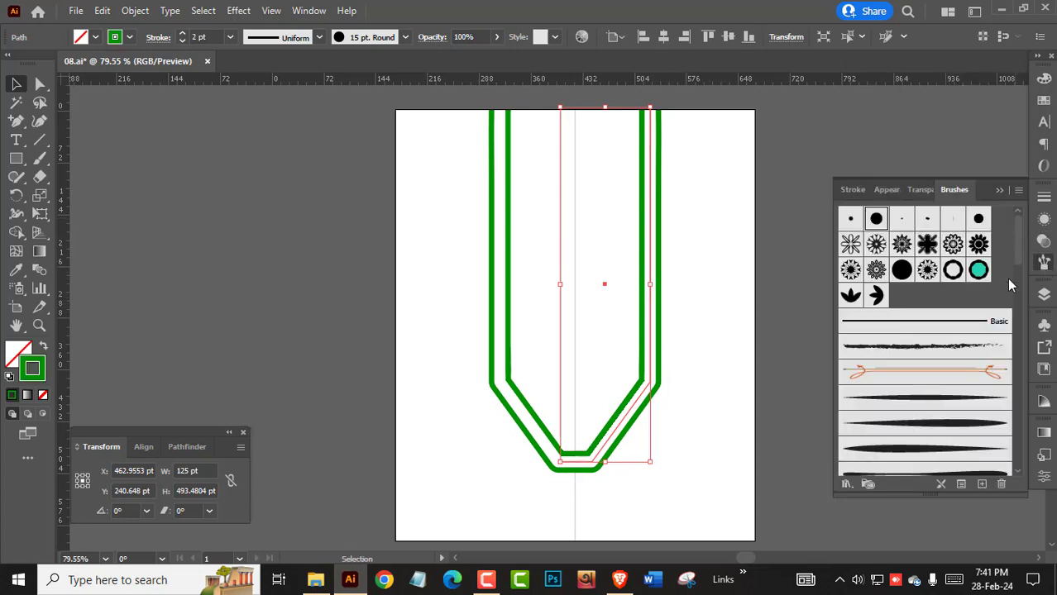
# Apply Scatter Brush 3's black spiky motif to the outline at 0.9 pt
pyautogui.click(901, 246)
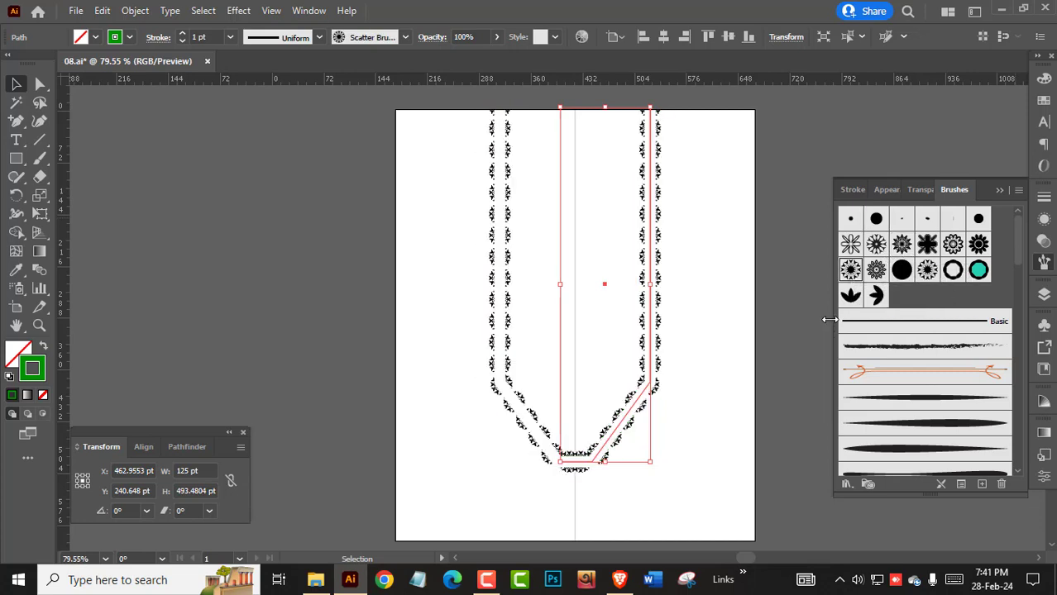
pyautogui.moveTo(668, 344); pyautogui.dragTo(810, 432)
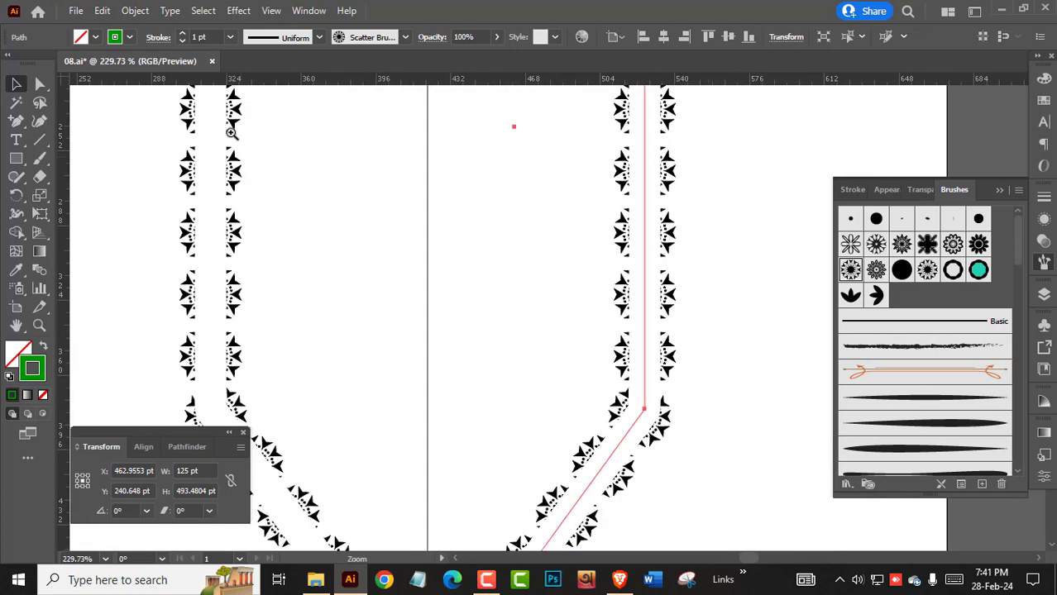
pyautogui.click(180, 40)
pyautogui.click(750, 341)
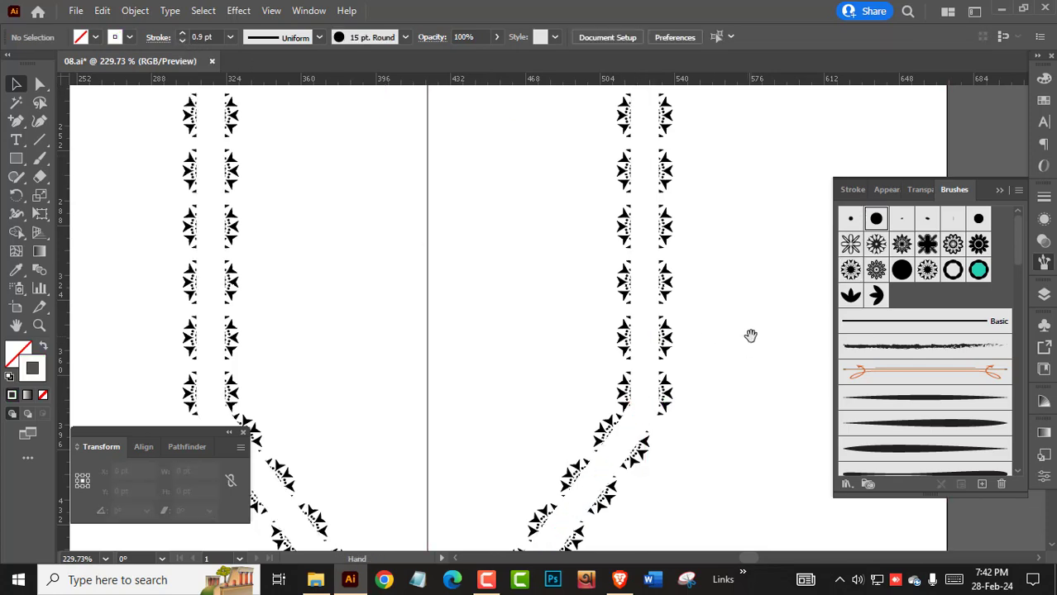
pyautogui.moveTo(750, 335)
pyautogui.mouseDown()
pyautogui.moveTo(552, 313)
pyautogui.moveTo(674, 408)
pyautogui.mouseUp()
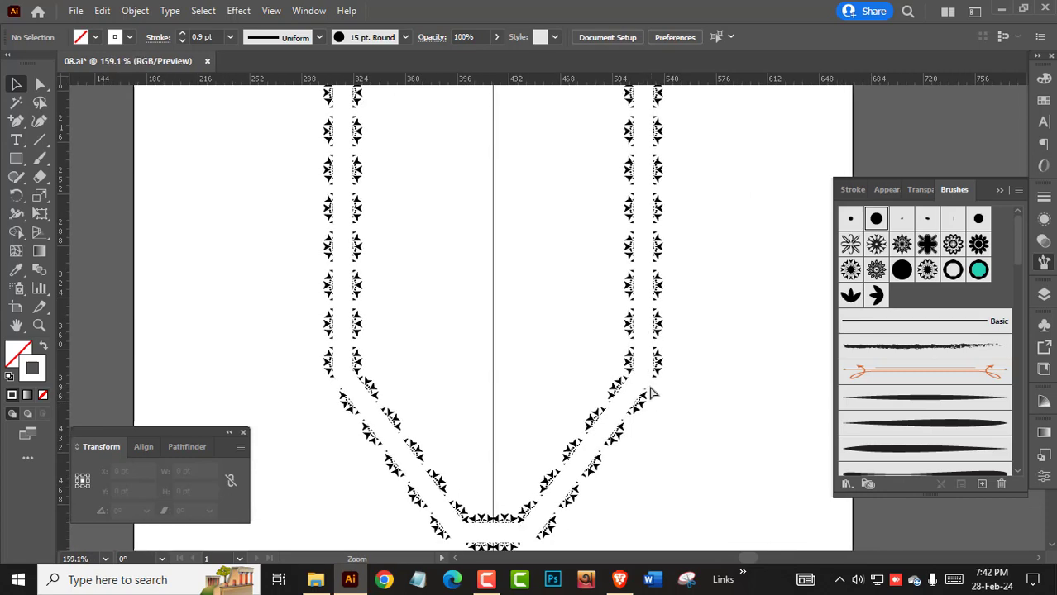
# Copy the right brush path and paste a duplicate
pyautogui.click(644, 379)
pyautogui.click(102, 11)
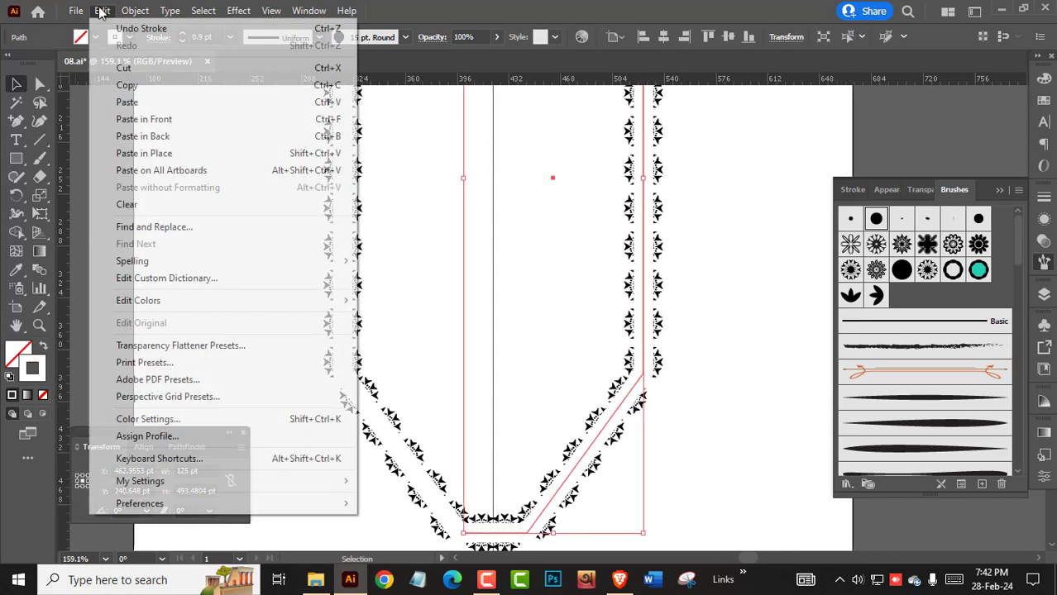
pyautogui.click(132, 82)
pyautogui.click(703, 257)
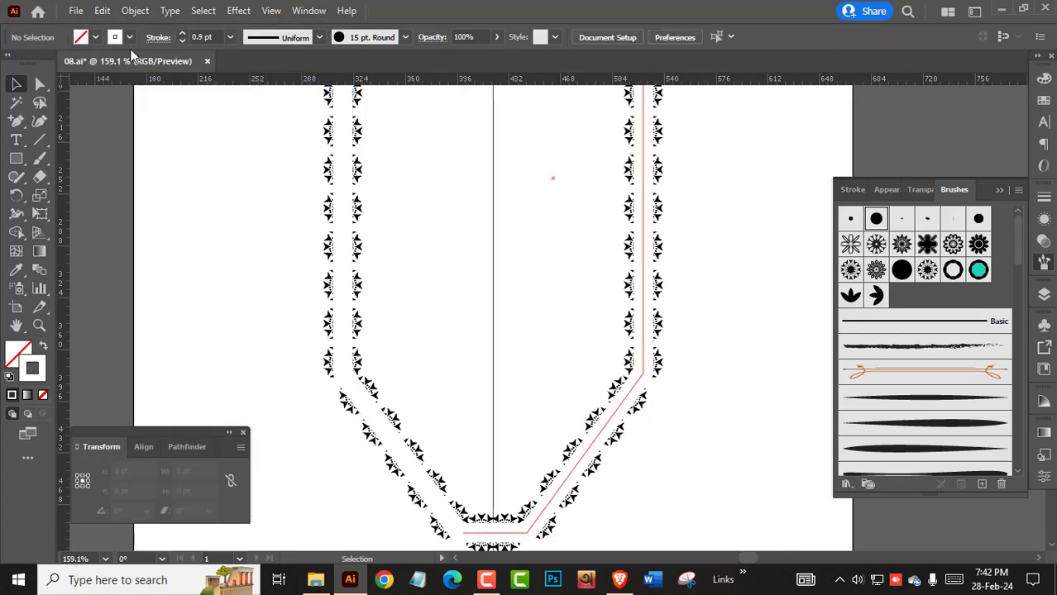
pyautogui.click(101, 11)
pyautogui.click(133, 102)
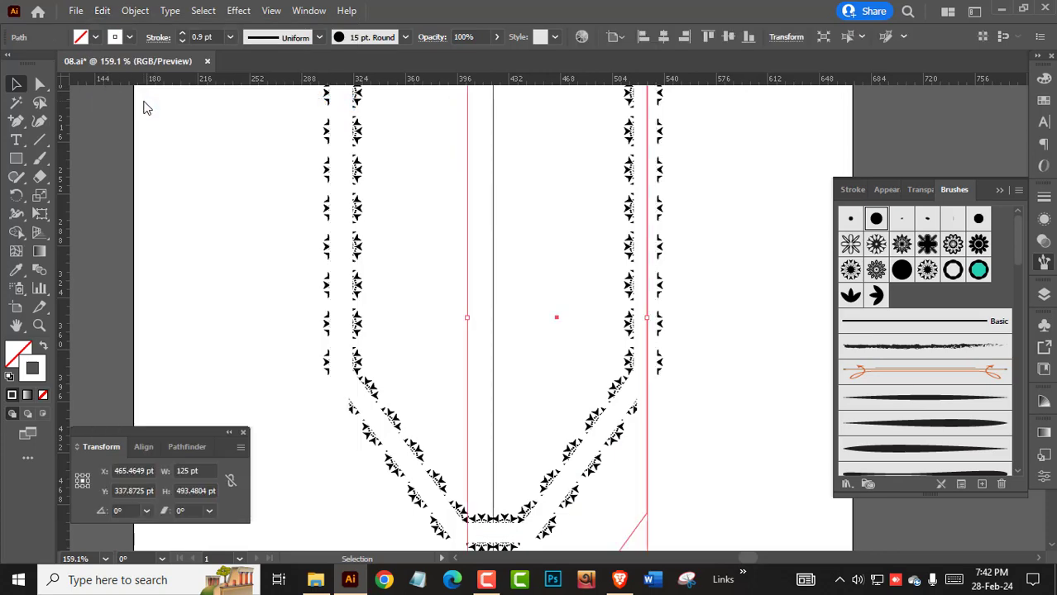
# Paste the copied path behind the artwork
pyautogui.click(118, 89)
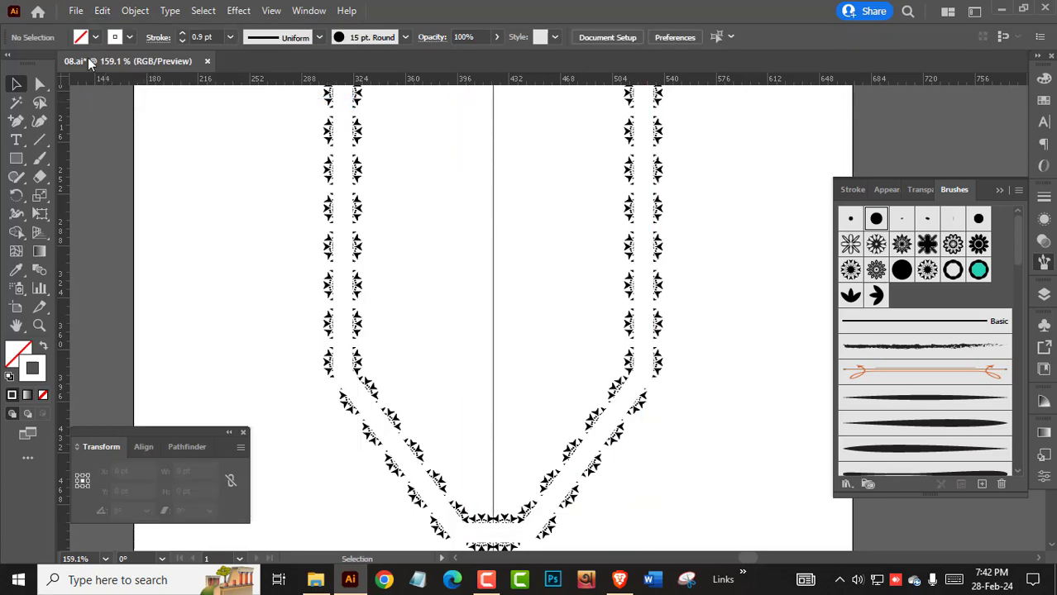
pyautogui.click(102, 10)
pyautogui.click(143, 136)
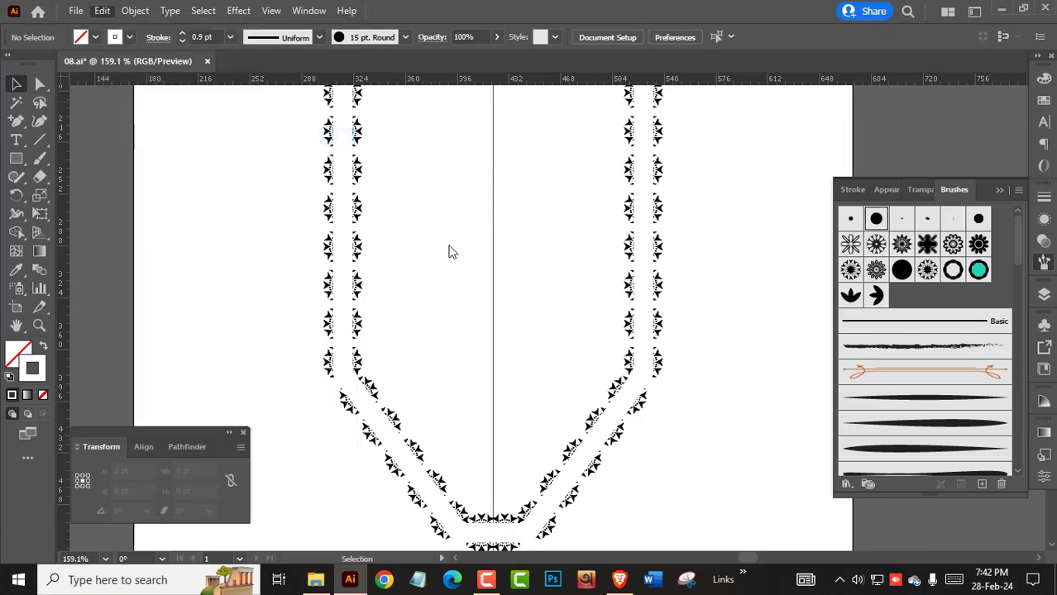
pyautogui.click(668, 354)
# Copy the path along the right edge
pyautogui.click(667, 353)
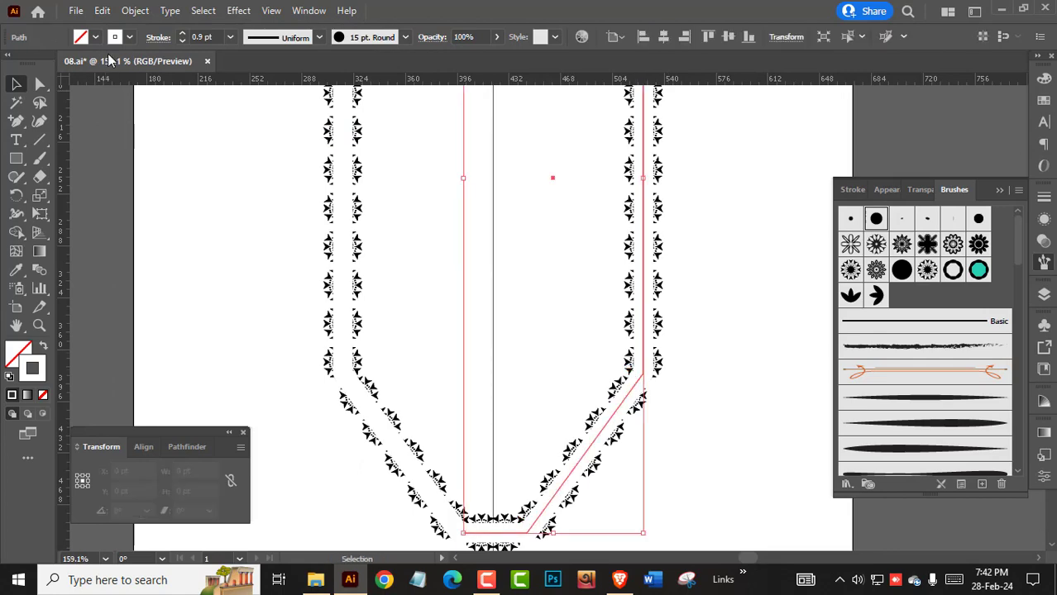
pyautogui.click(102, 11)
pyautogui.click(126, 86)
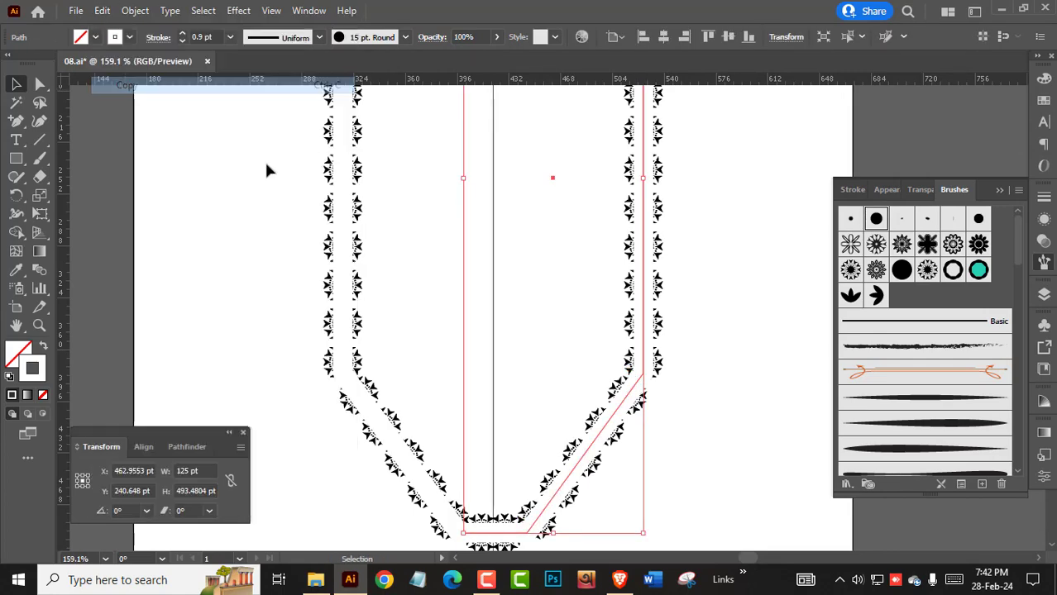
pyautogui.click(716, 300)
pyautogui.click(107, 10)
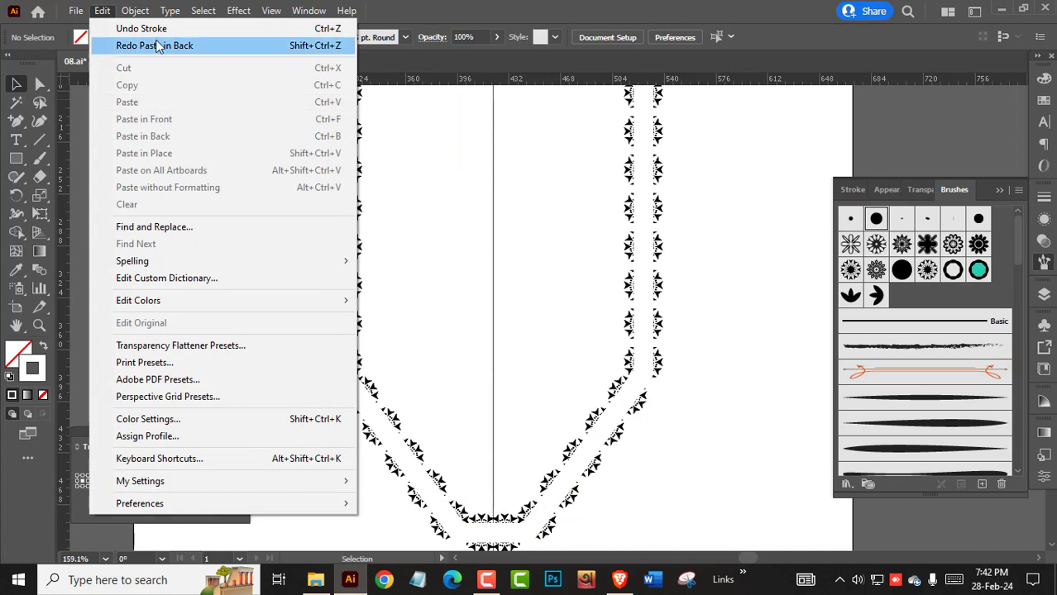
pyautogui.click(719, 290)
# Recopy the right path and paste the copy in front of the artwork
pyautogui.click(652, 330)
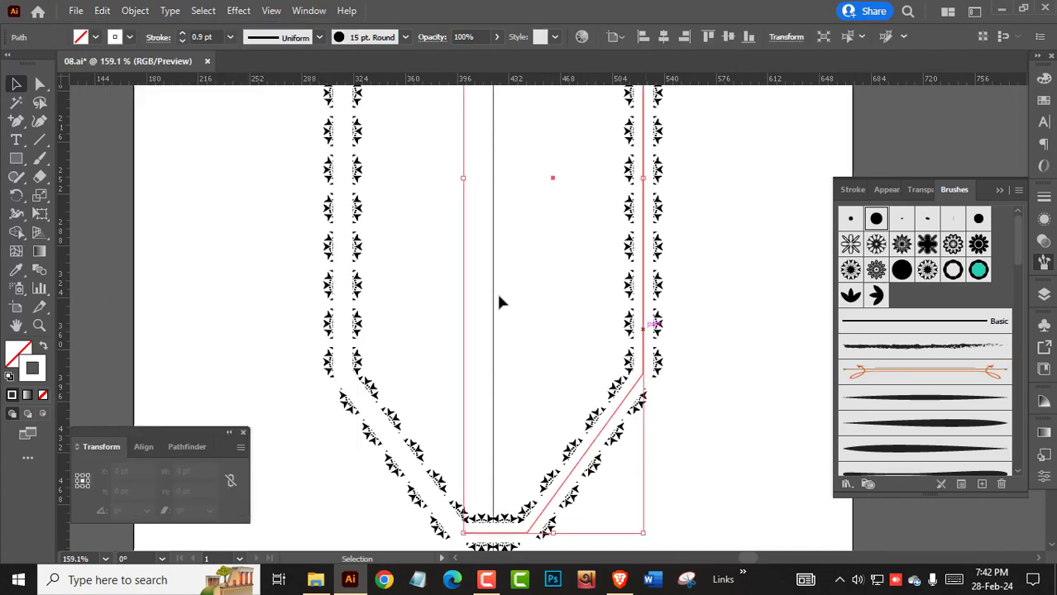
pyautogui.click(101, 10)
pyautogui.click(145, 90)
pyautogui.click(779, 289)
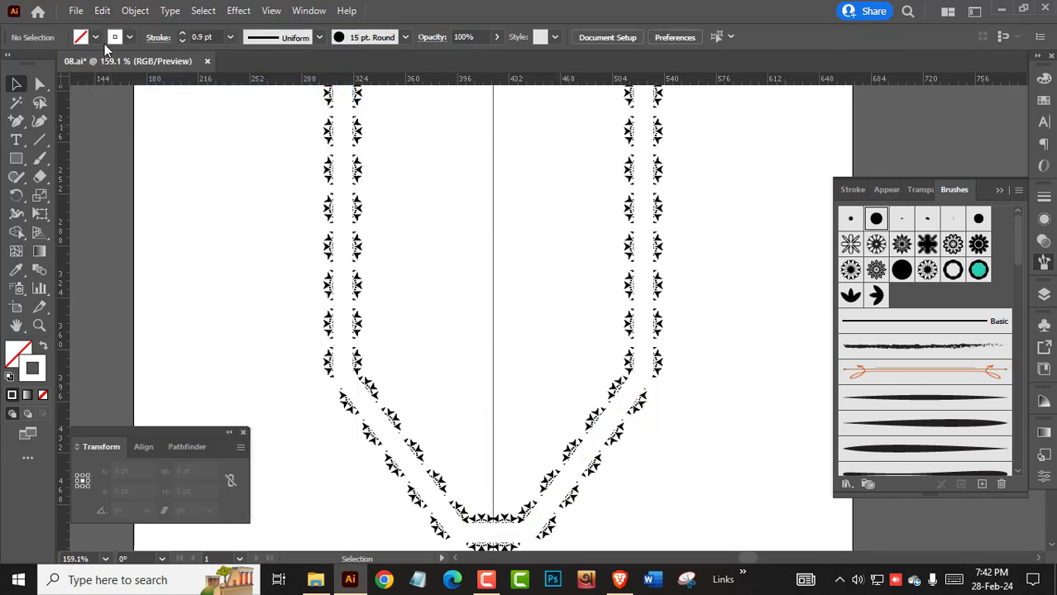
pyautogui.click(102, 11)
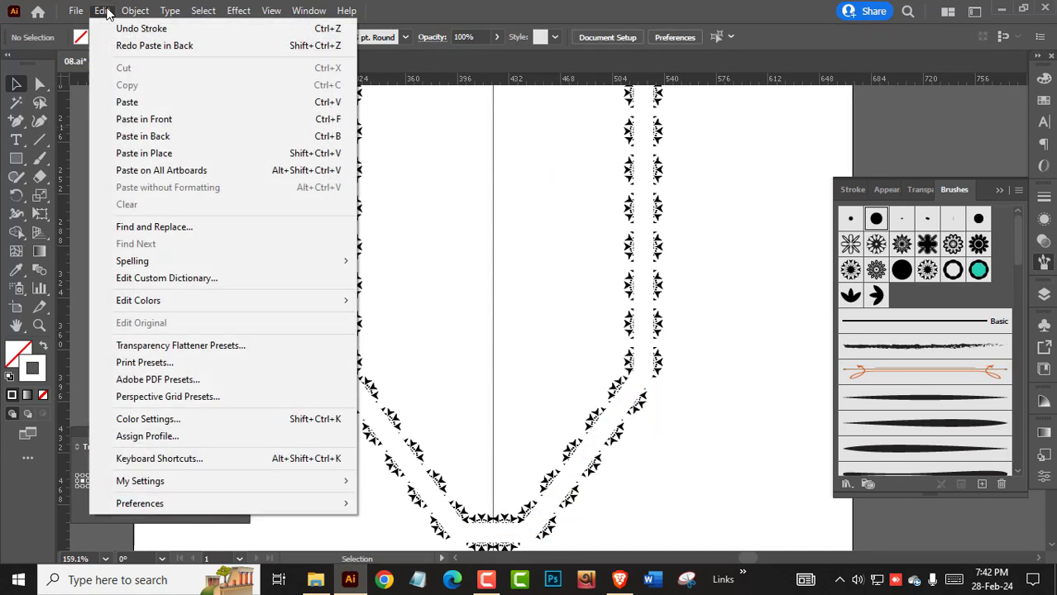
pyautogui.click(159, 124)
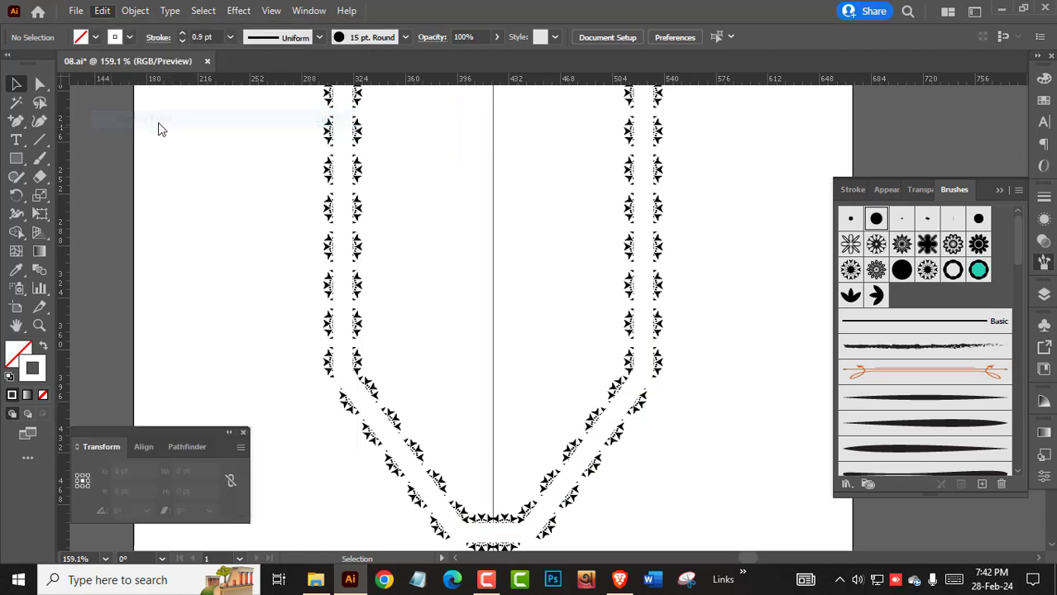
pyautogui.click(1044, 100)
# Give the pasted copy a solid black 0.4 pt stroke, trying pale yellow first
pyautogui.click(932, 154)
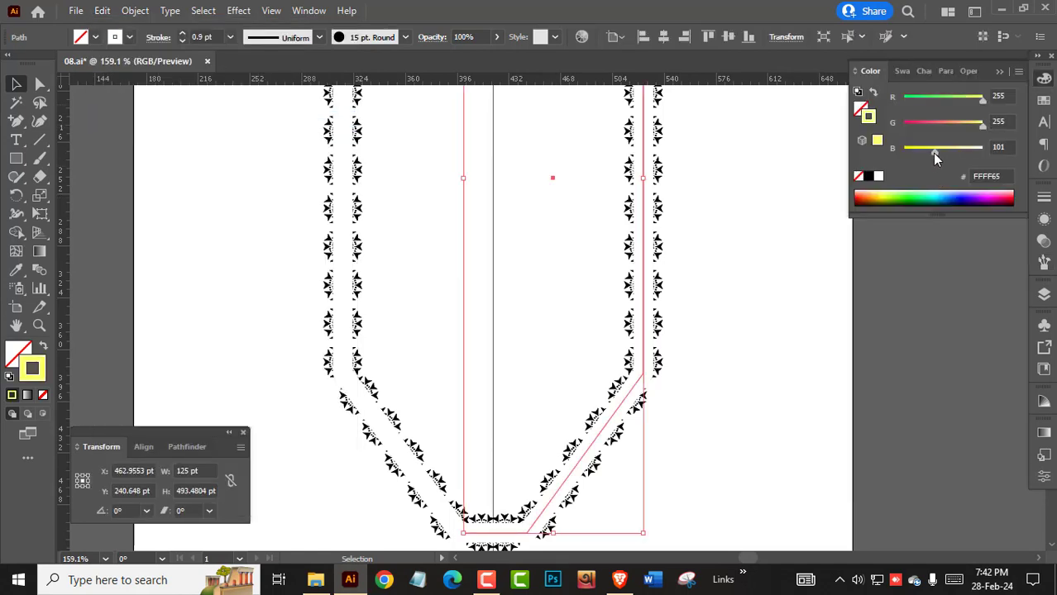
pyautogui.click(181, 40)
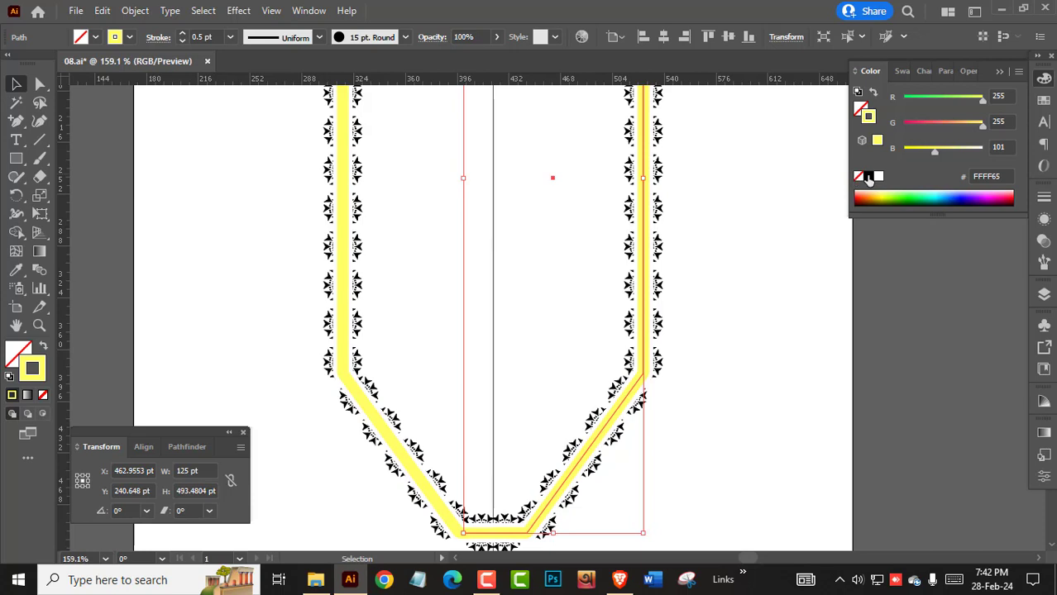
pyautogui.click(869, 176)
pyautogui.press('a')
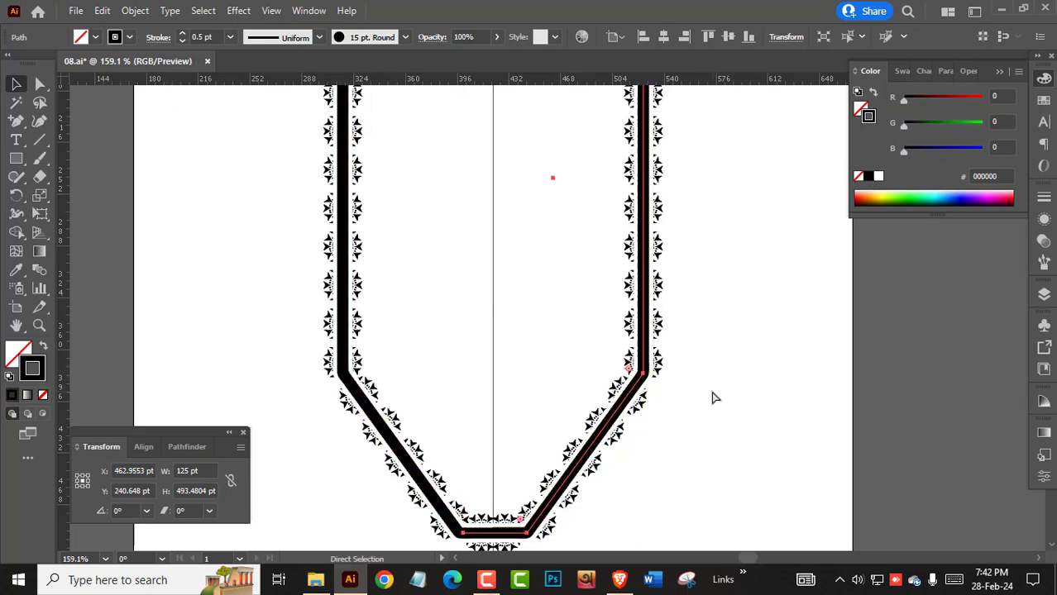
pyautogui.click(182, 42)
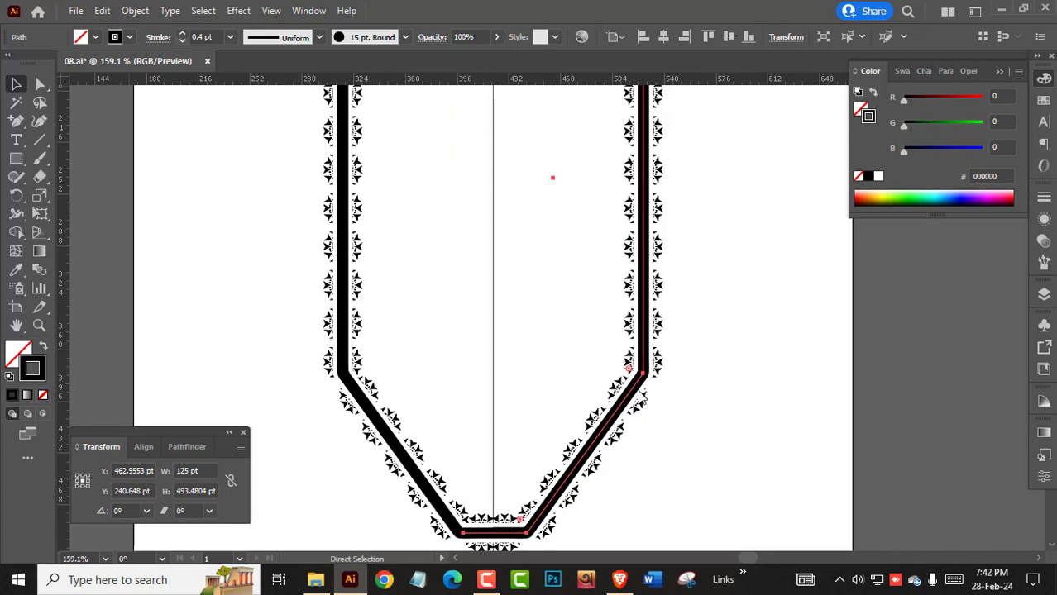
pyautogui.press('v')
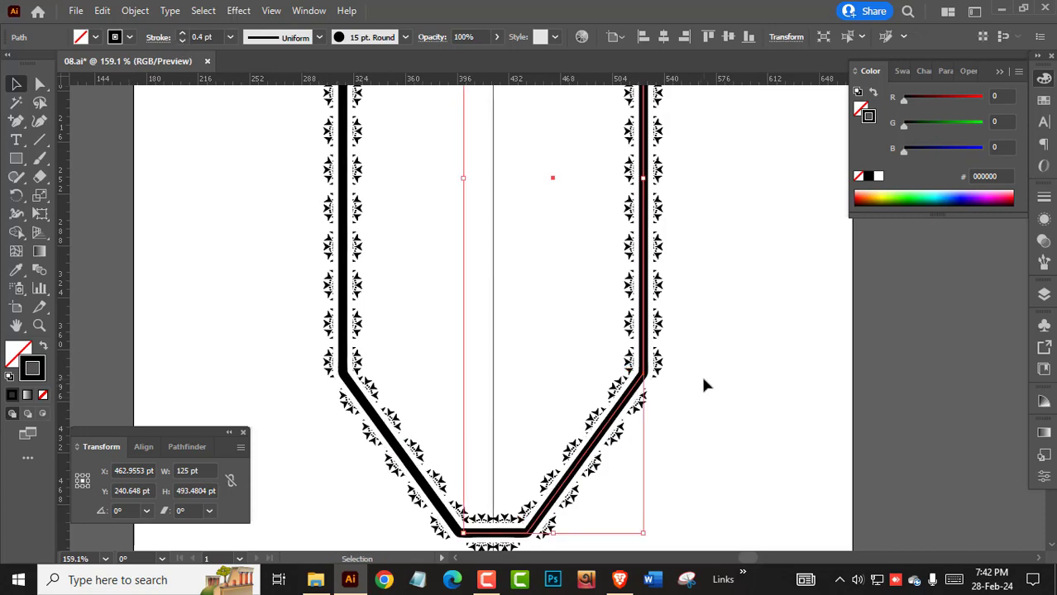
pyautogui.click(705, 384)
# Apply the flower Scatter Brush 7 to the black V-shaped path
pyautogui.press('z')
pyautogui.moveTo(708, 378); pyautogui.dragTo(594, 409)
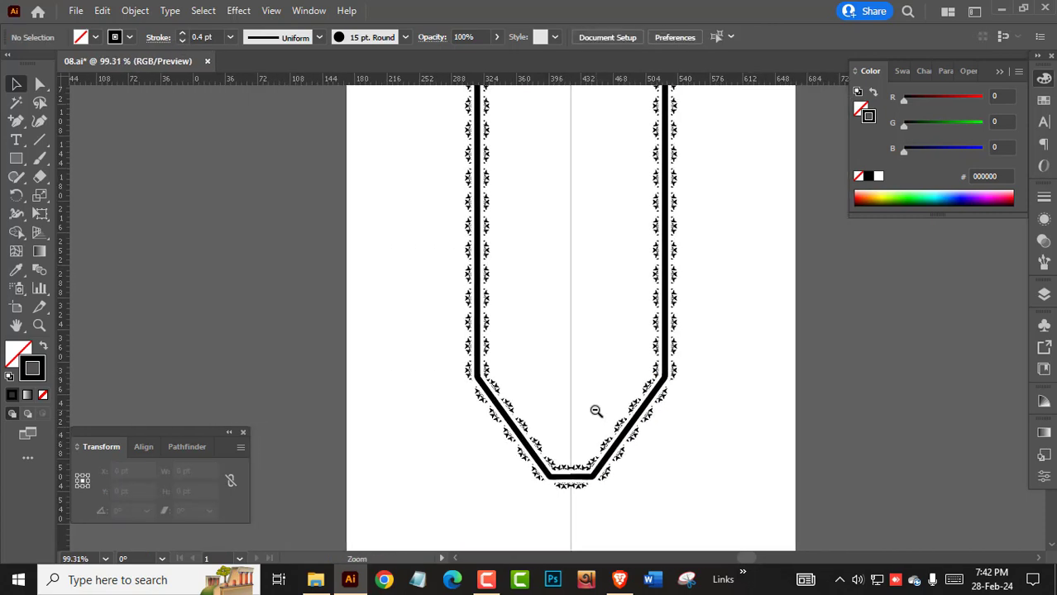
pyautogui.moveTo(593, 461); pyautogui.dragTo(668, 486)
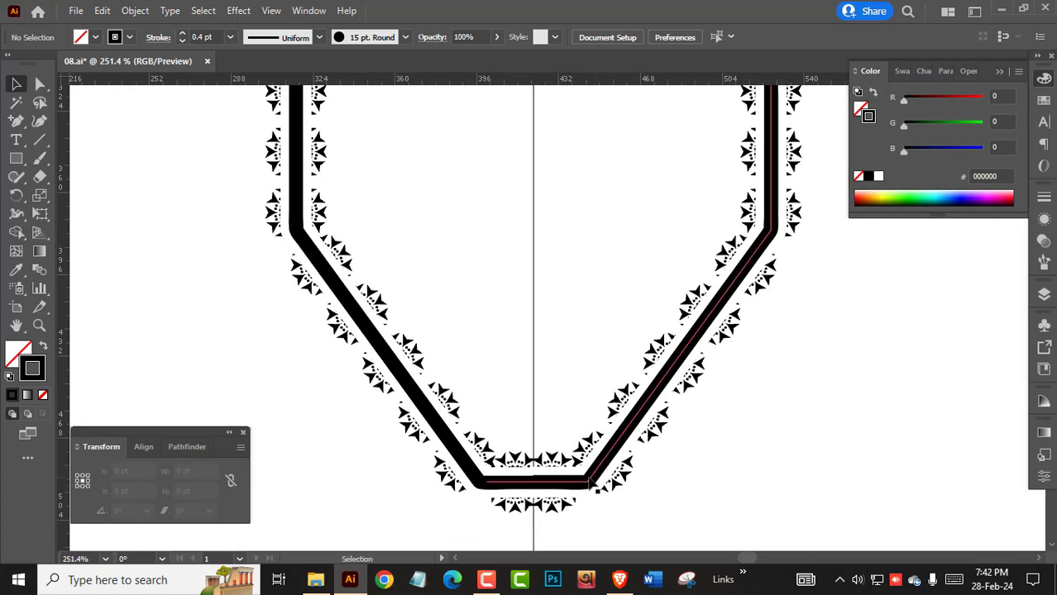
pyautogui.click(602, 474)
pyautogui.click(1044, 262)
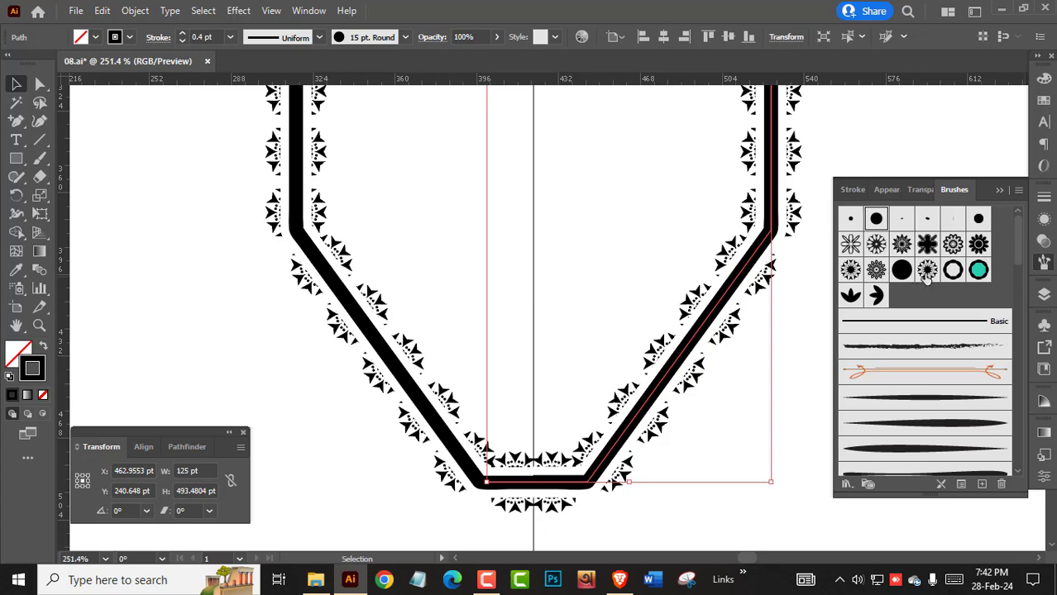
pyautogui.click(850, 273)
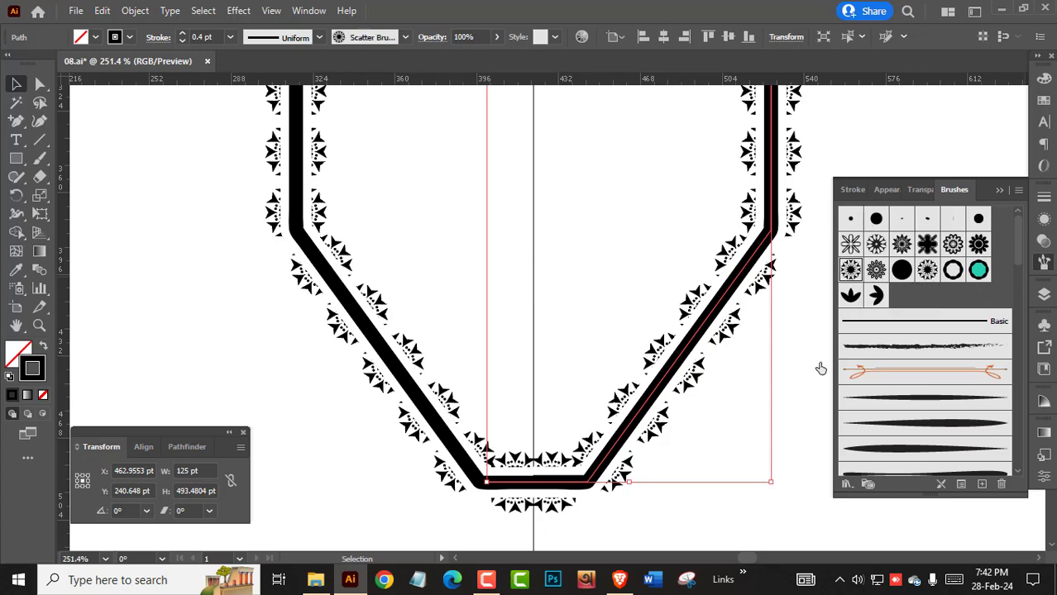
# Step the flower border's stroke weight down to 0.4 pt
pyautogui.press('a')
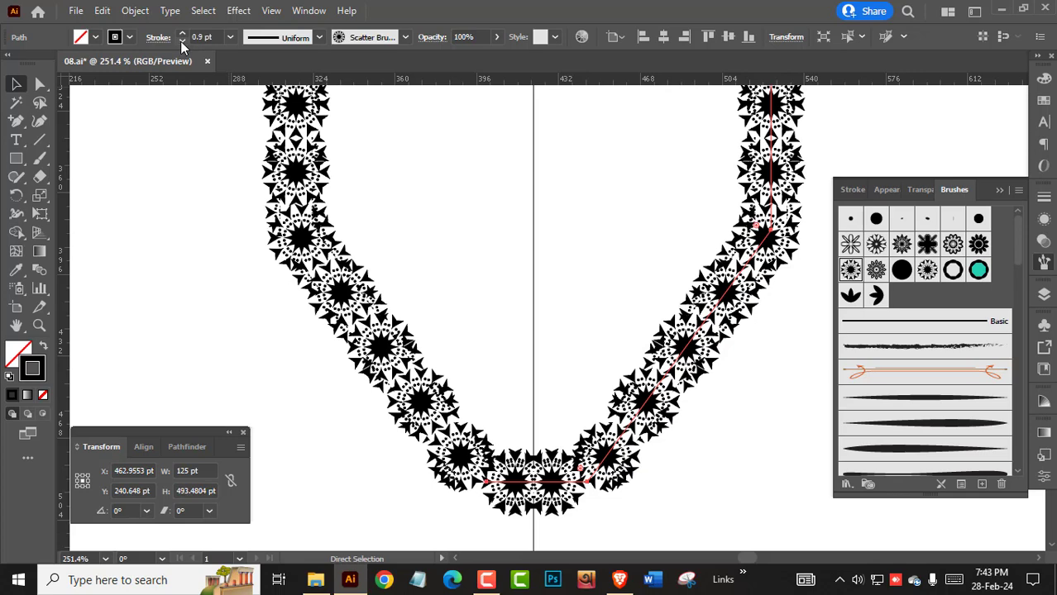
pyautogui.click(182, 42)
pyautogui.click(181, 42)
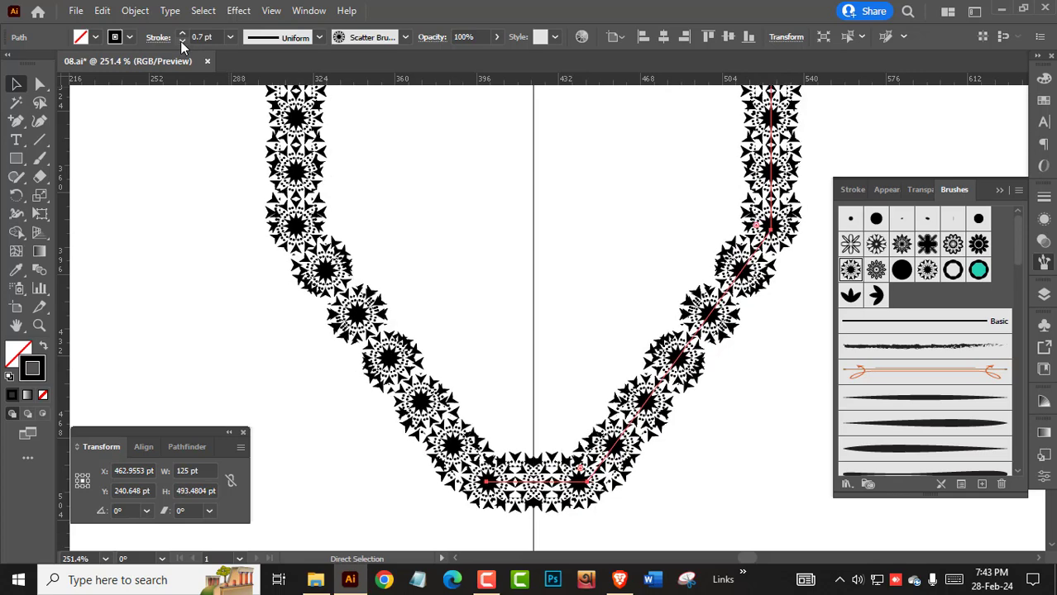
pyautogui.click(181, 41)
pyautogui.click(181, 42)
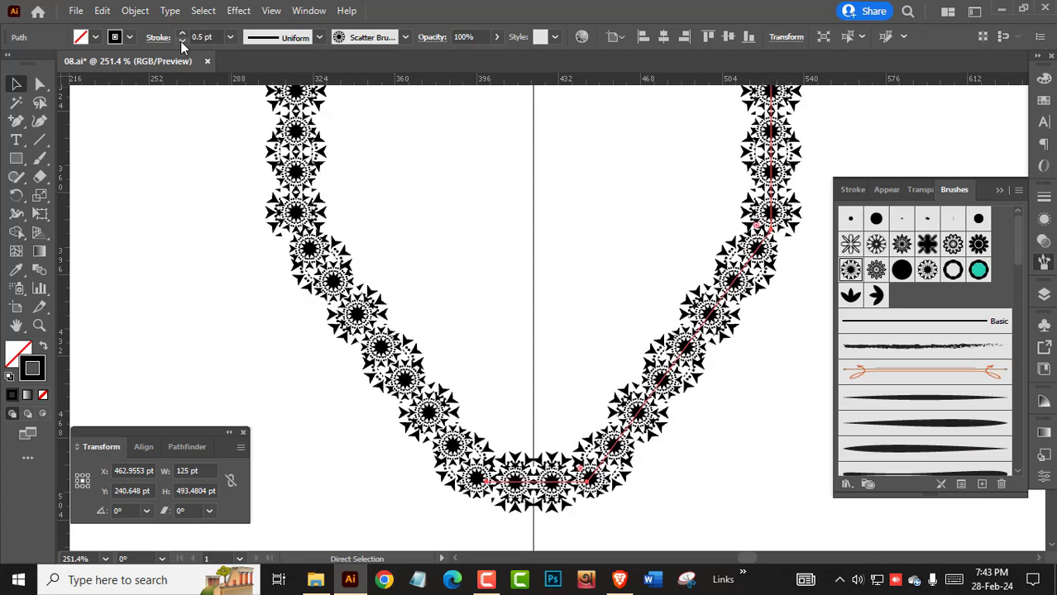
pyautogui.click(181, 42)
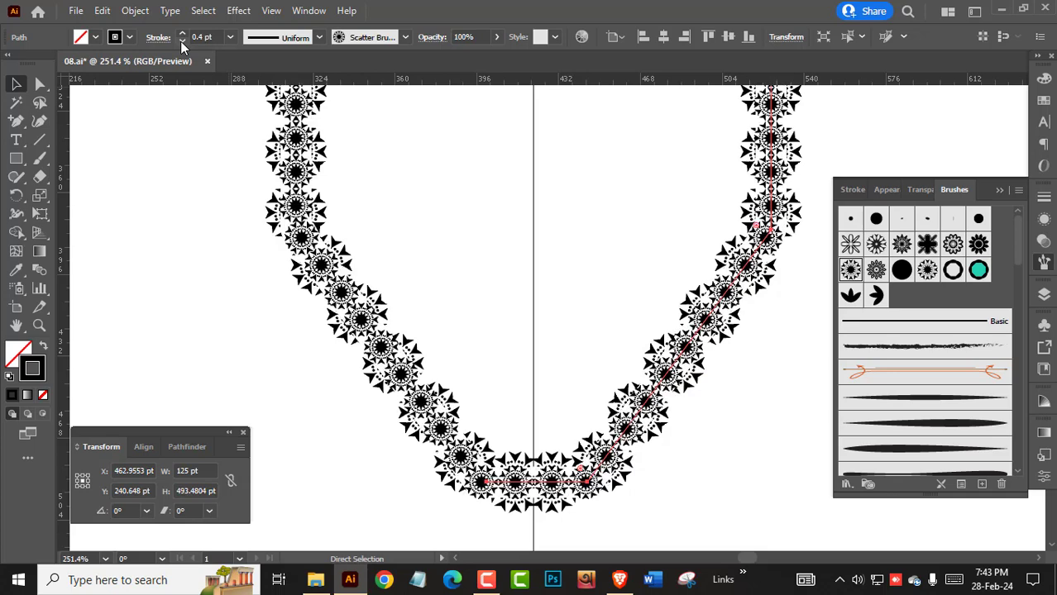
pyautogui.click(181, 41)
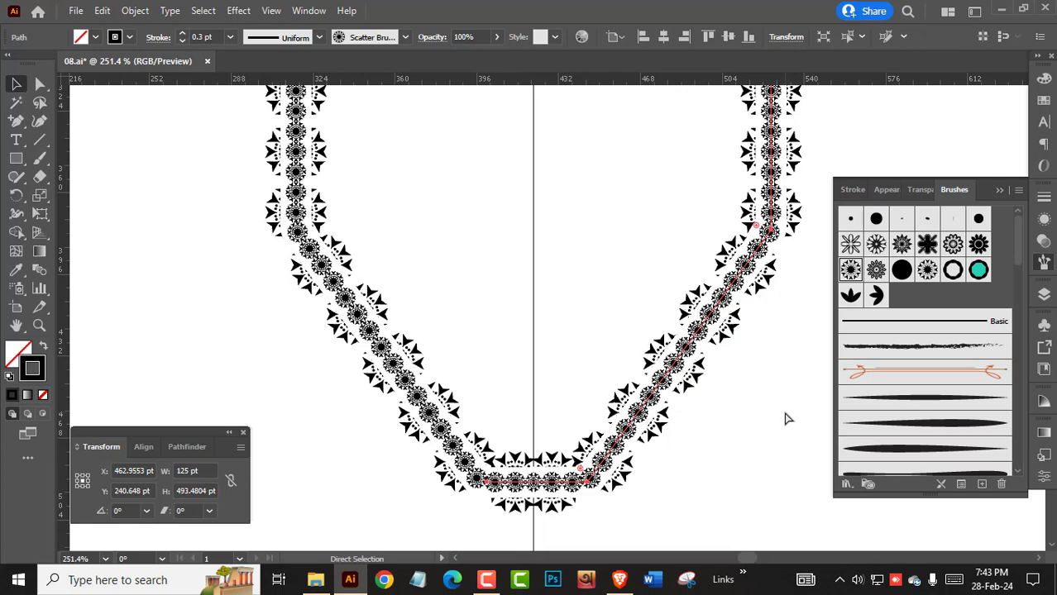
pyautogui.click(182, 34)
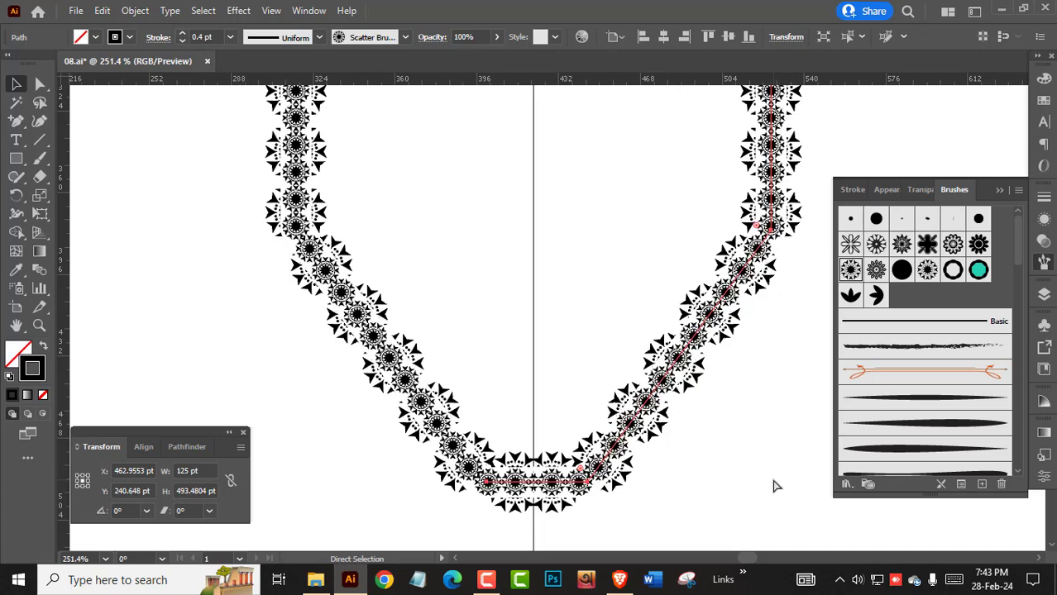
pyautogui.press('v')
pyautogui.click(798, 383)
# Reselect the flower path and open Scatter Brush 7 options (100% size, 100% spacing, 0% scatter)
pyautogui.scroll(-2, 798, 384)
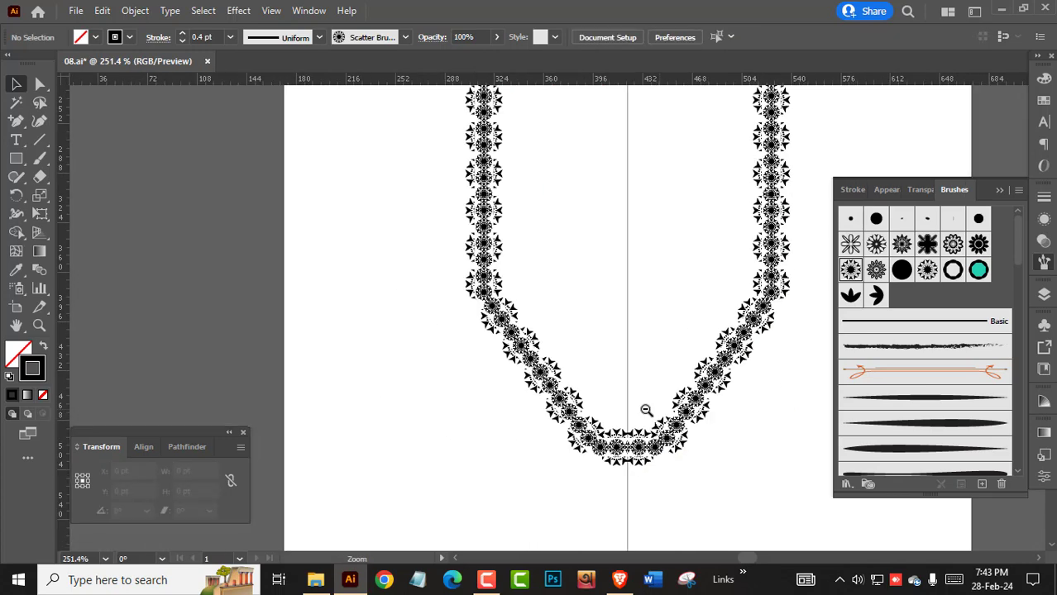
pyautogui.scroll(5, 825, 397)
pyautogui.click(556, 329)
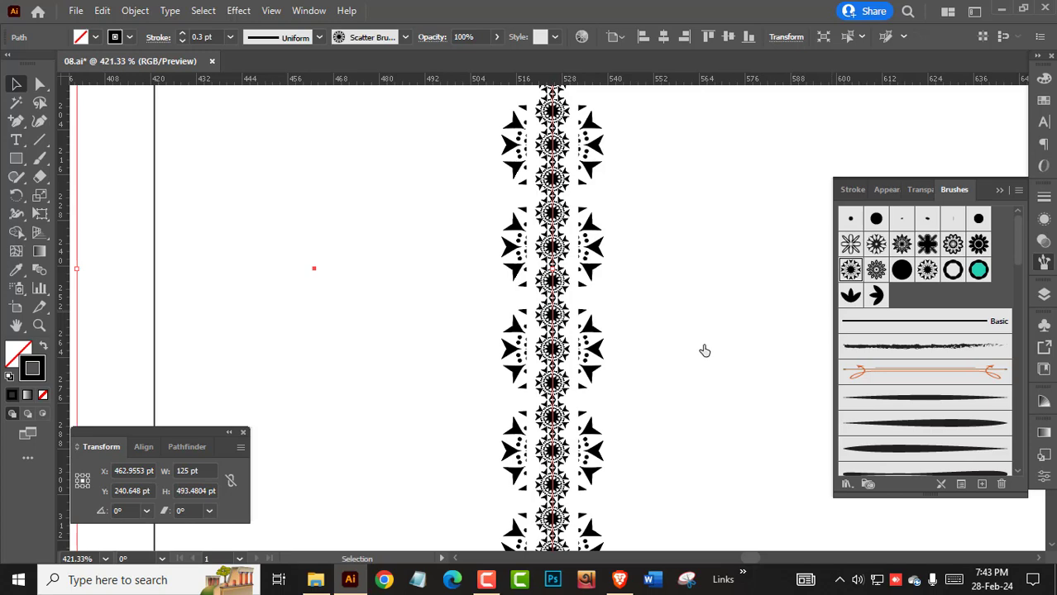
pyautogui.click(668, 389)
pyautogui.scroll(5, 618, 420)
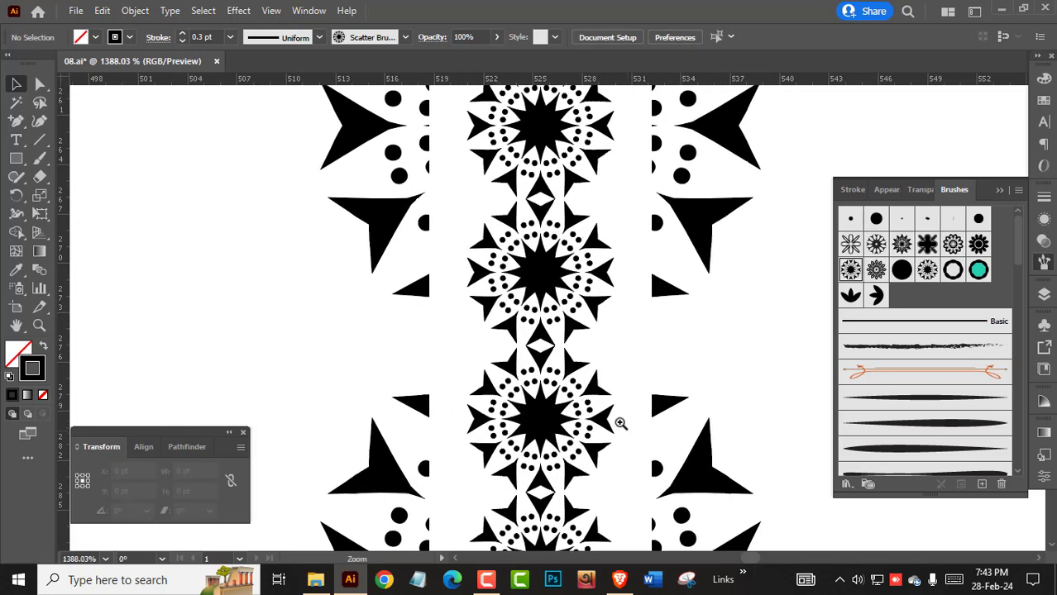
pyautogui.click(539, 419)
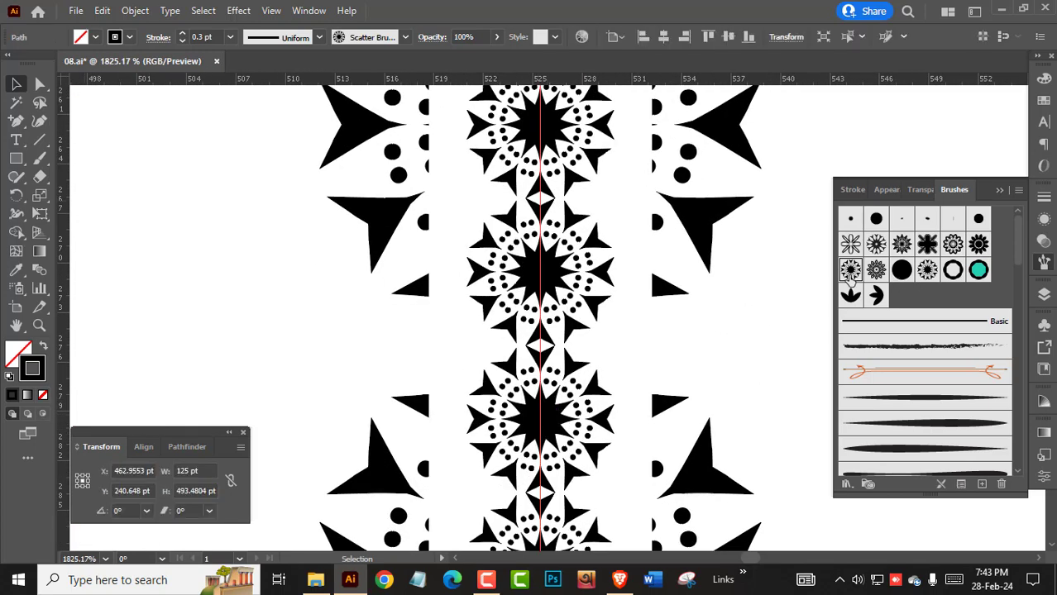
pyautogui.moveTo(847, 365); pyautogui.dragTo(846, 365)
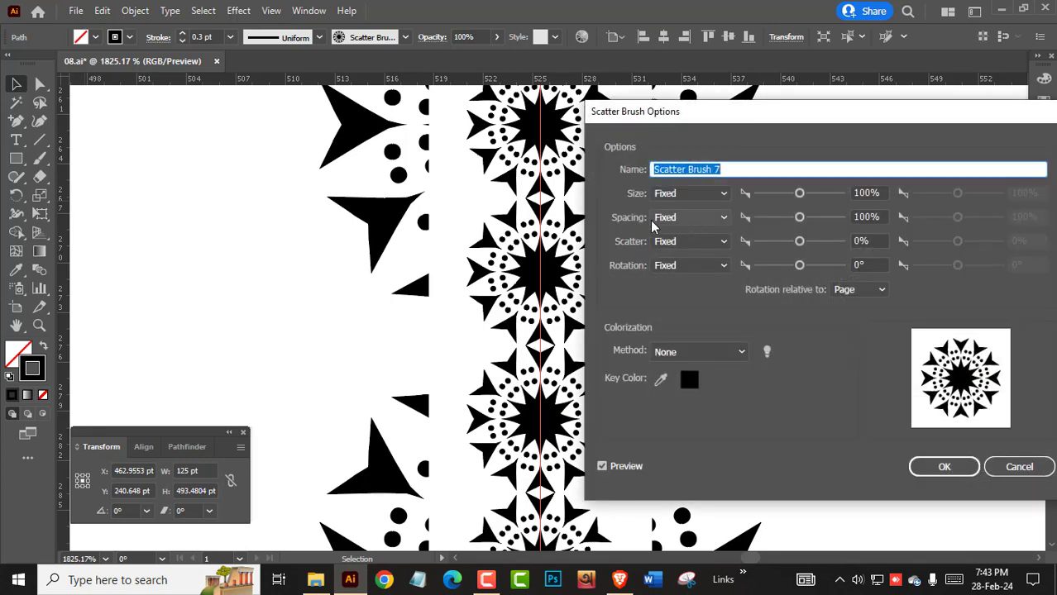
# Change Scatter Brush 7 spacing from 110% to 115% and apply it to existing strokes
pyautogui.click(880, 217)
pyautogui.write('1')
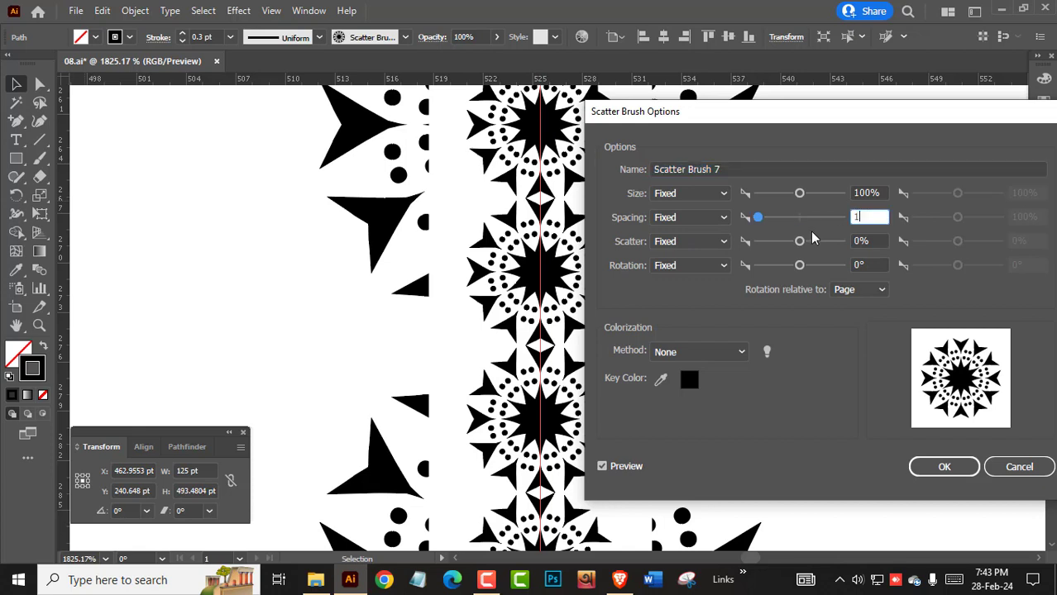
pyautogui.write('10')
pyautogui.click(880, 242)
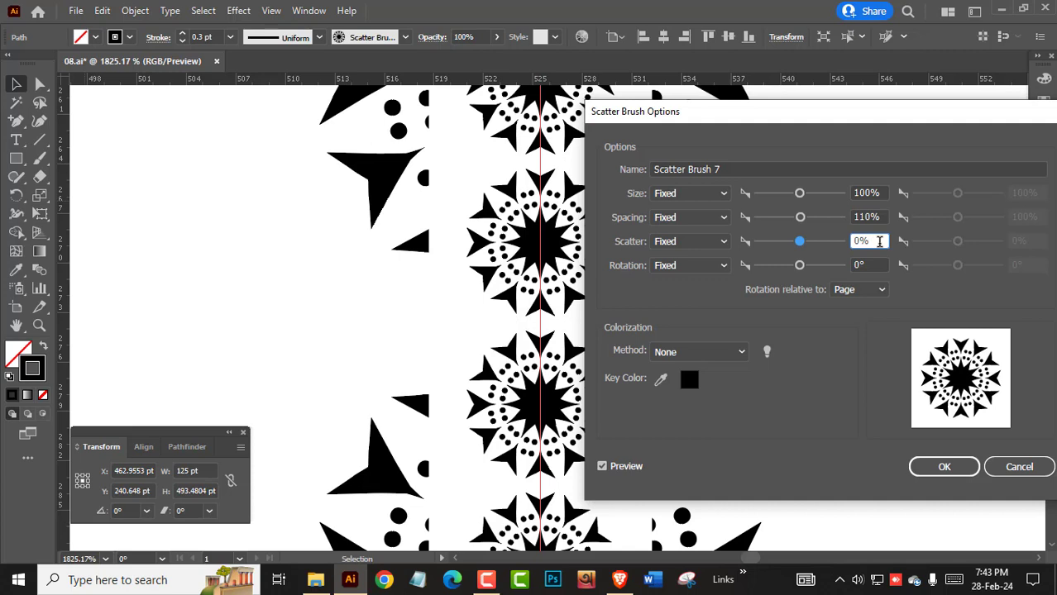
pyautogui.click(881, 217)
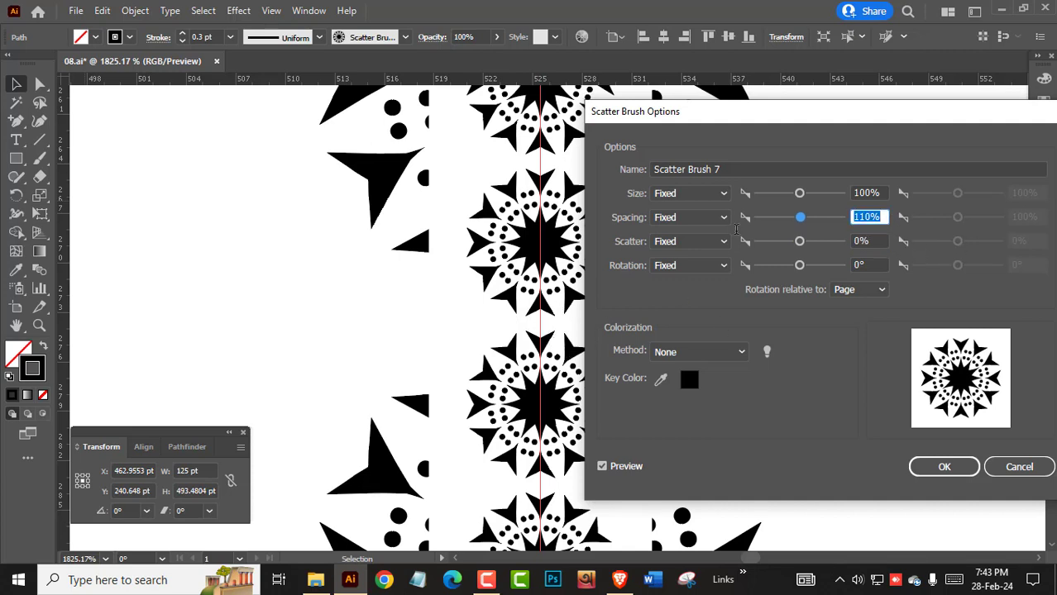
pyautogui.write('115')
pyautogui.click(604, 467)
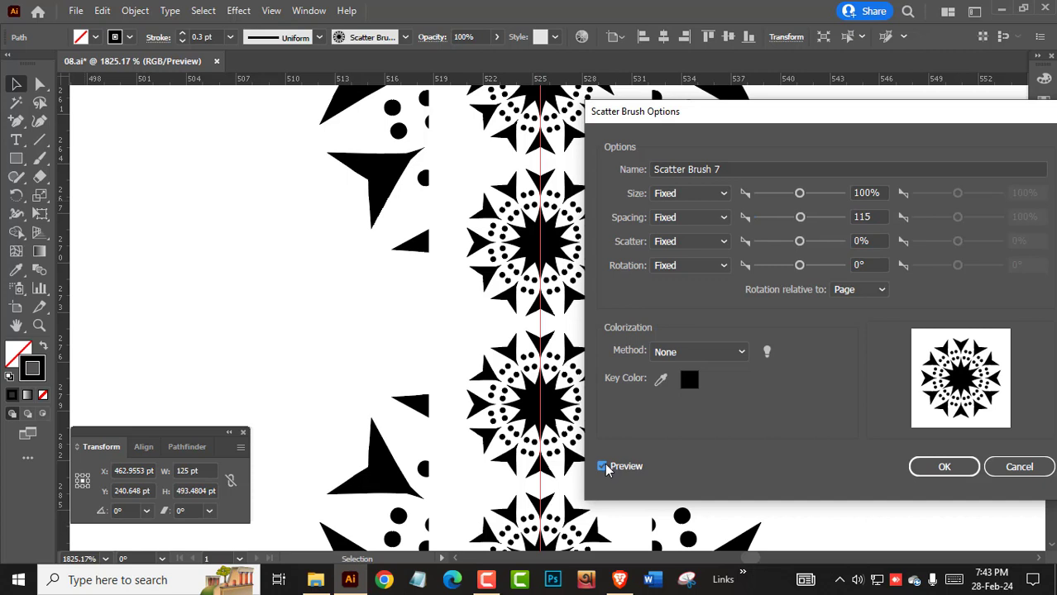
pyautogui.click(944, 468)
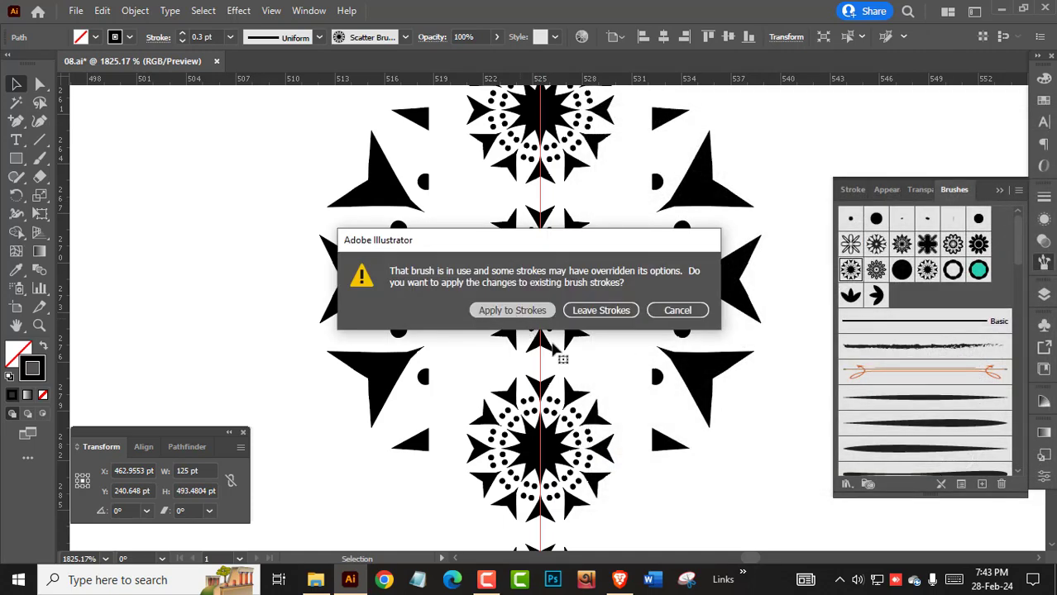
pyautogui.press('Return')
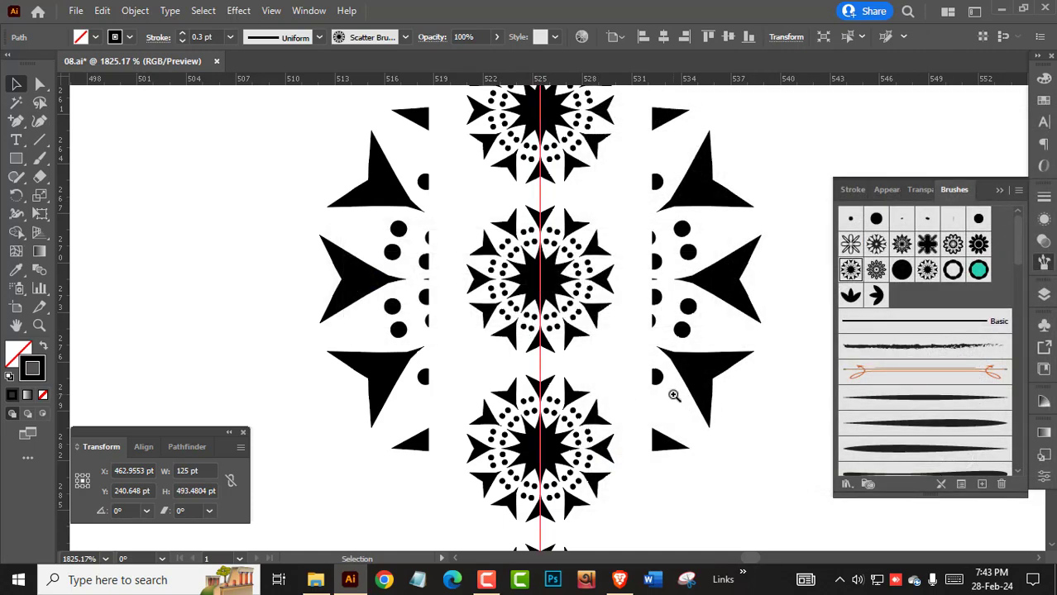
# Zoom to the bottom of the V and copy the U-shaped brush path
pyautogui.scroll(-3, 674, 395)
pyautogui.scroll(-3, 674, 395)
pyautogui.scroll(-3, 678, 397)
pyautogui.scroll(-2, 694, 401)
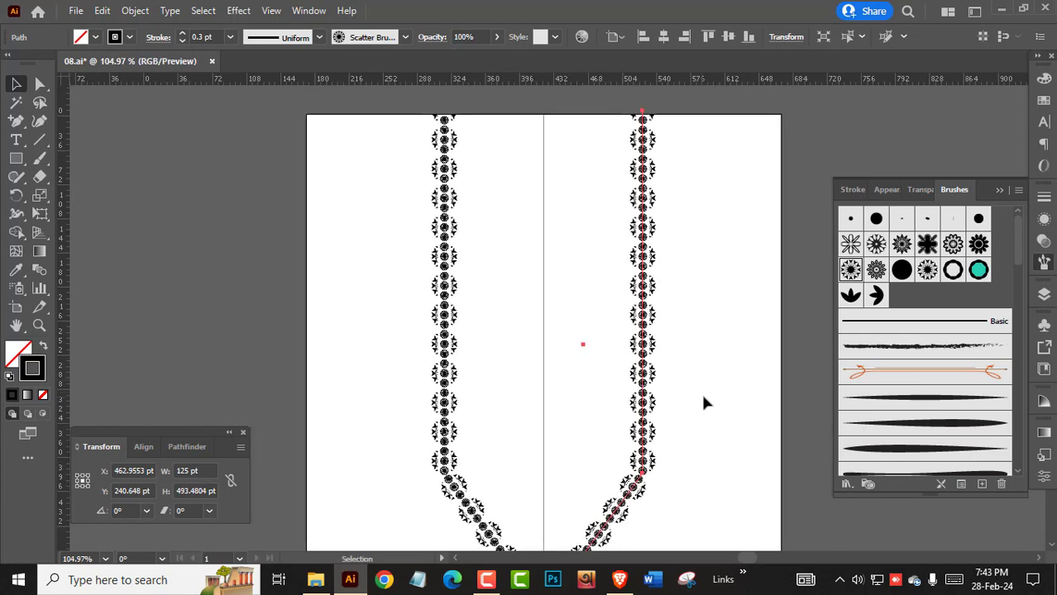
pyautogui.click(703, 402)
pyautogui.moveTo(677, 463); pyautogui.dragTo(660, 343)
pyautogui.scroll(5, 547, 450)
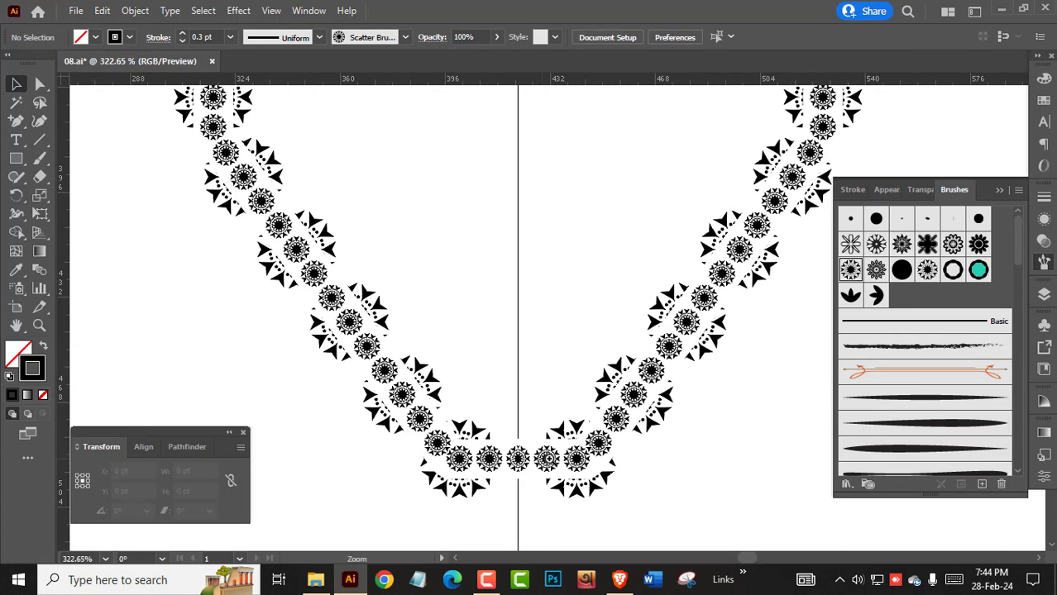
pyautogui.scroll(-3, 671, 339)
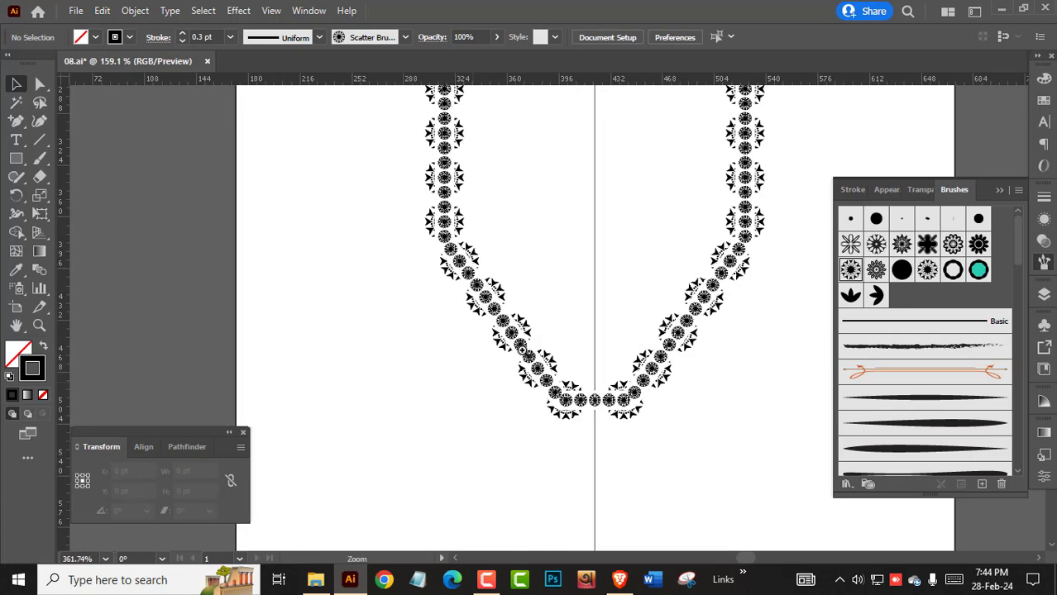
pyautogui.moveTo(793, 231); pyautogui.dragTo(712, 331)
pyautogui.click(667, 340)
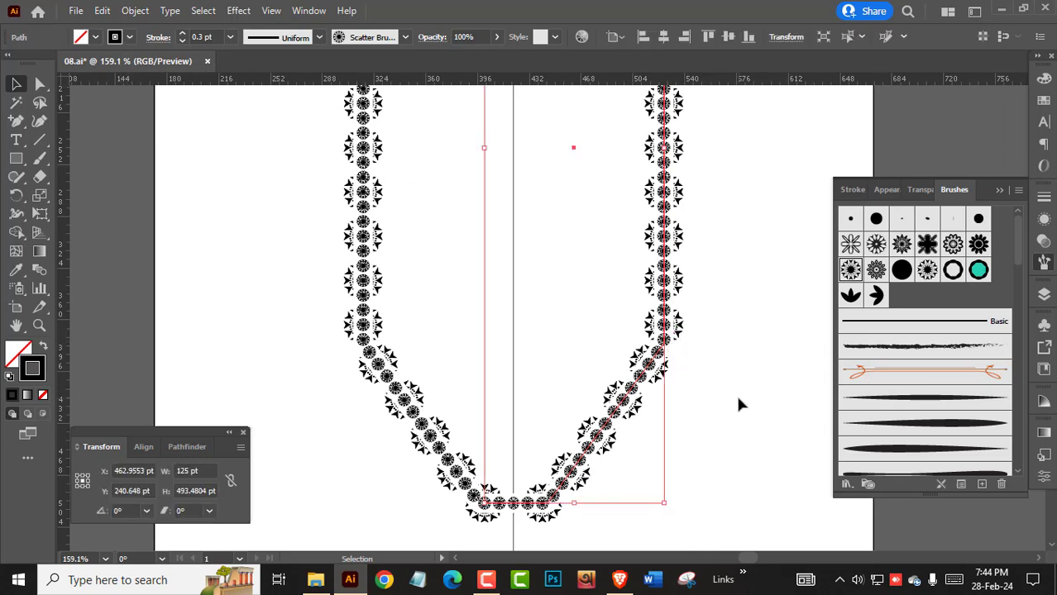
pyautogui.press('a')
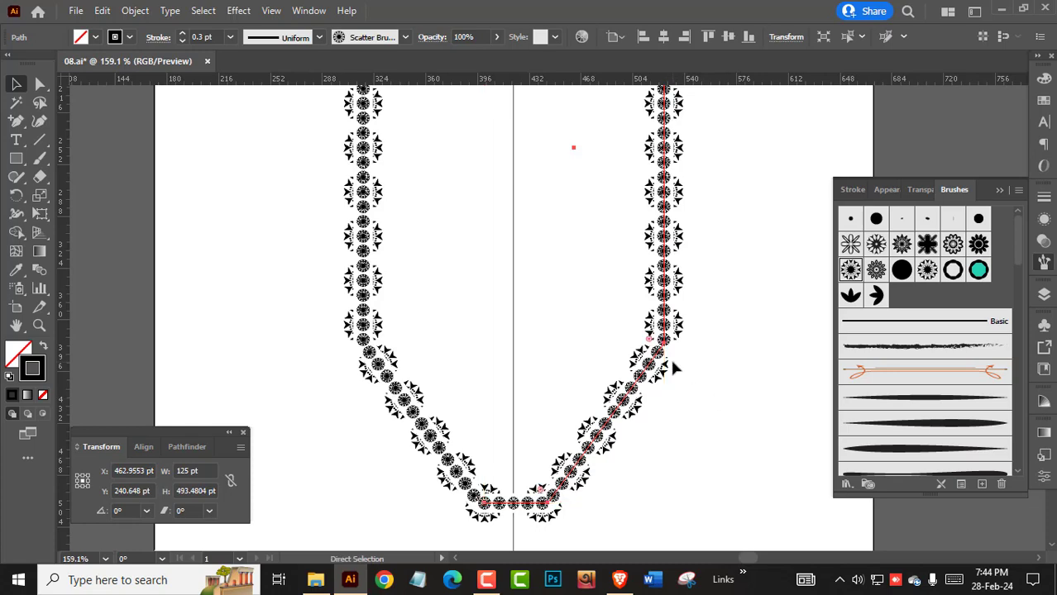
pyautogui.press('v')
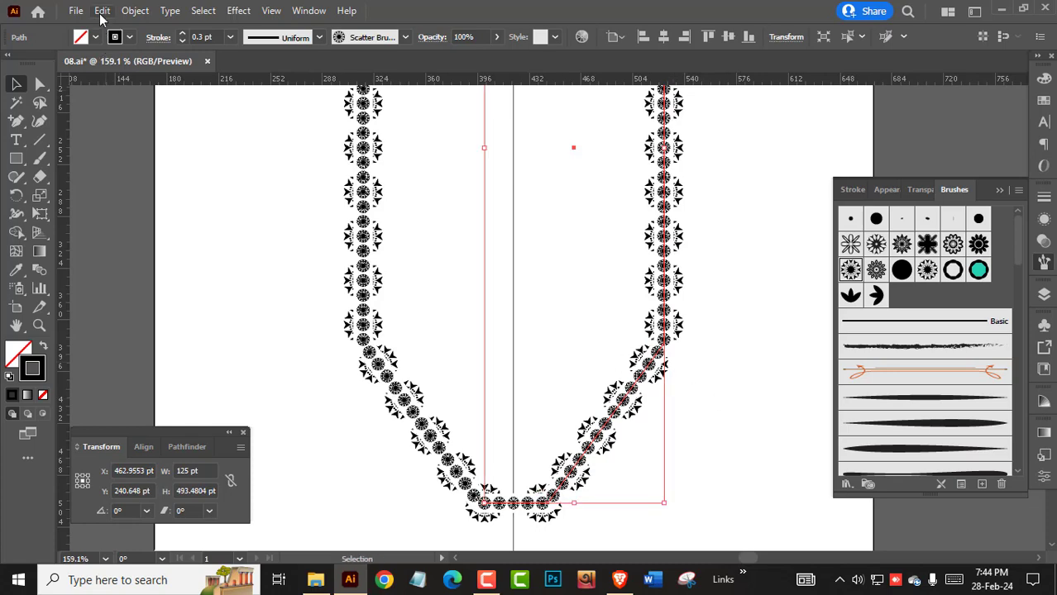
pyautogui.click(103, 10)
pyautogui.click(131, 86)
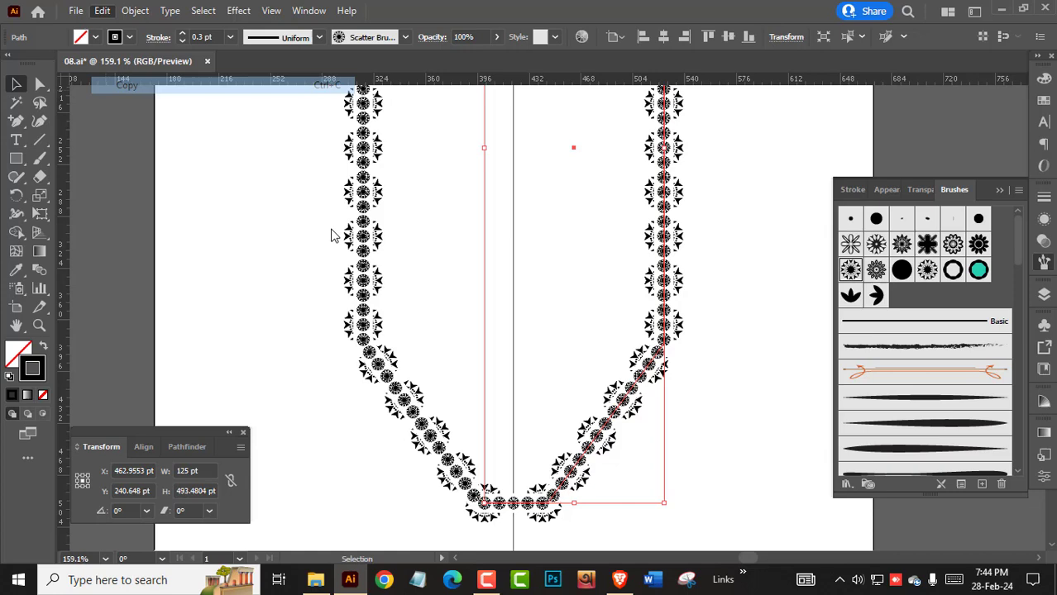
# Reselect the circle-motif brush path and hide it with Ctrl+3
pyautogui.click(747, 456)
pyautogui.click(632, 403)
pyautogui.press('a')
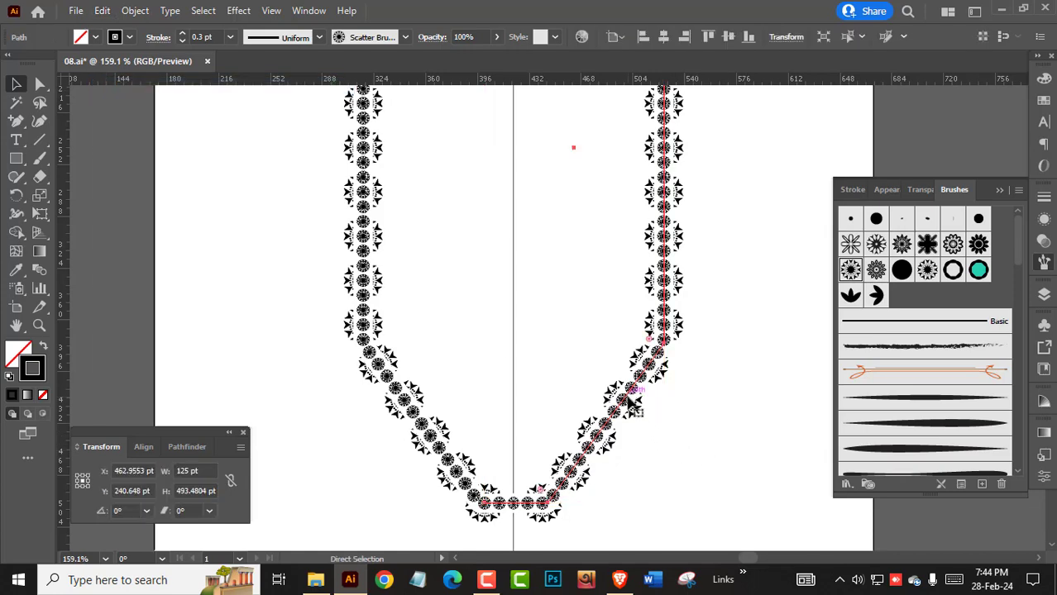
pyautogui.hotkey('ctrl', '3')
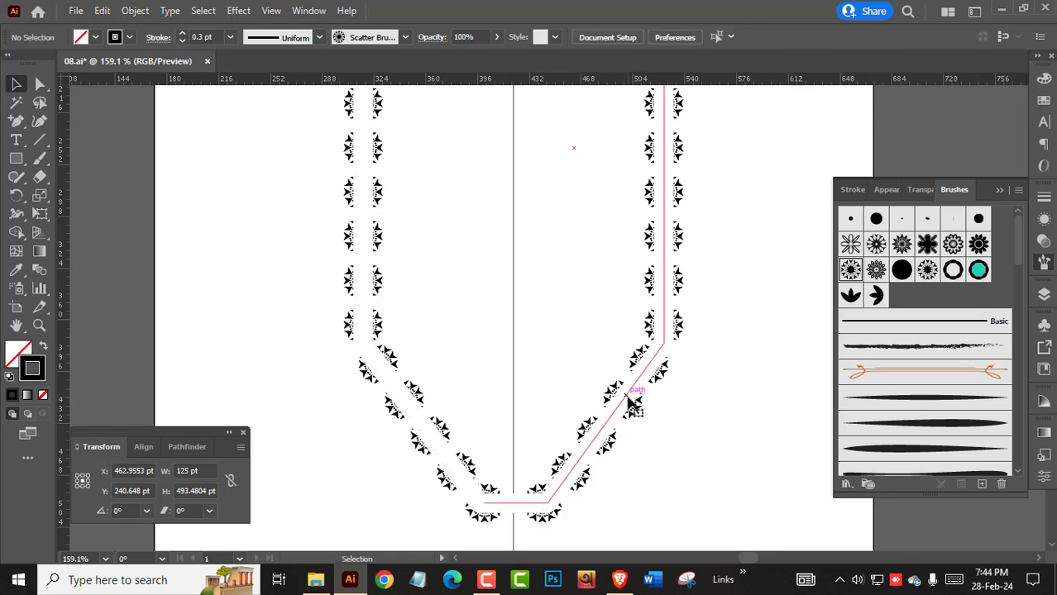
pyautogui.click(102, 11)
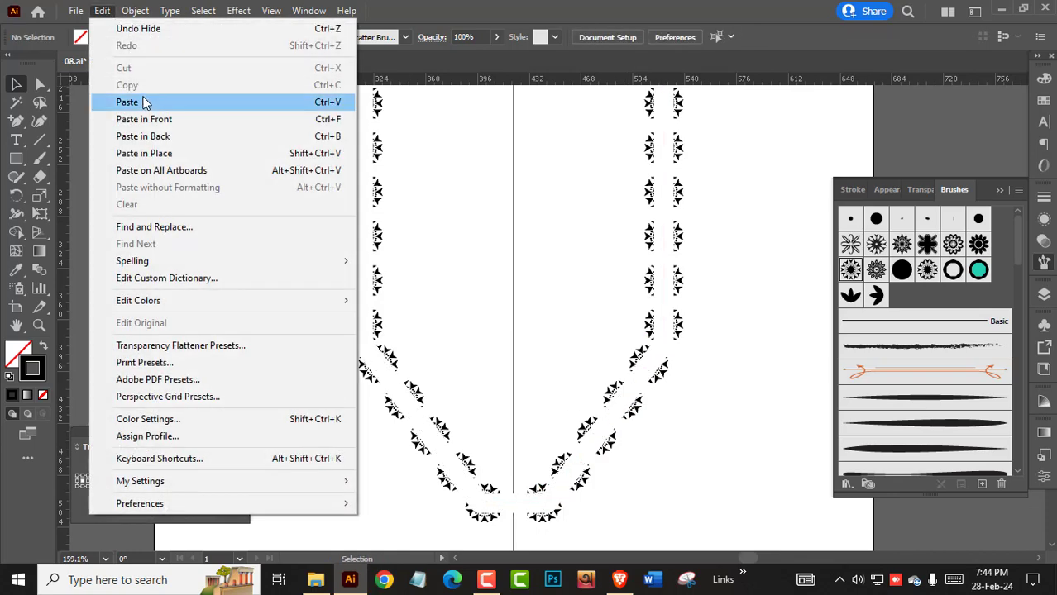
# Show the hidden path again with Alt+Ctrl+3 and give it the 5 pt. Round brush
pyautogui.click(590, 316)
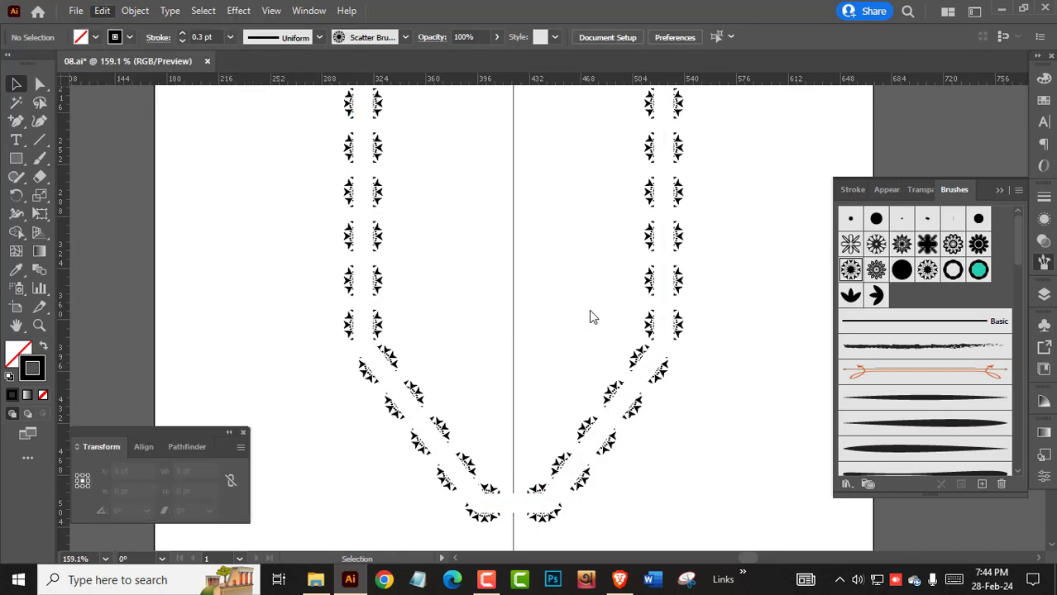
pyautogui.hotkey('ctrl', 'alt', '3')
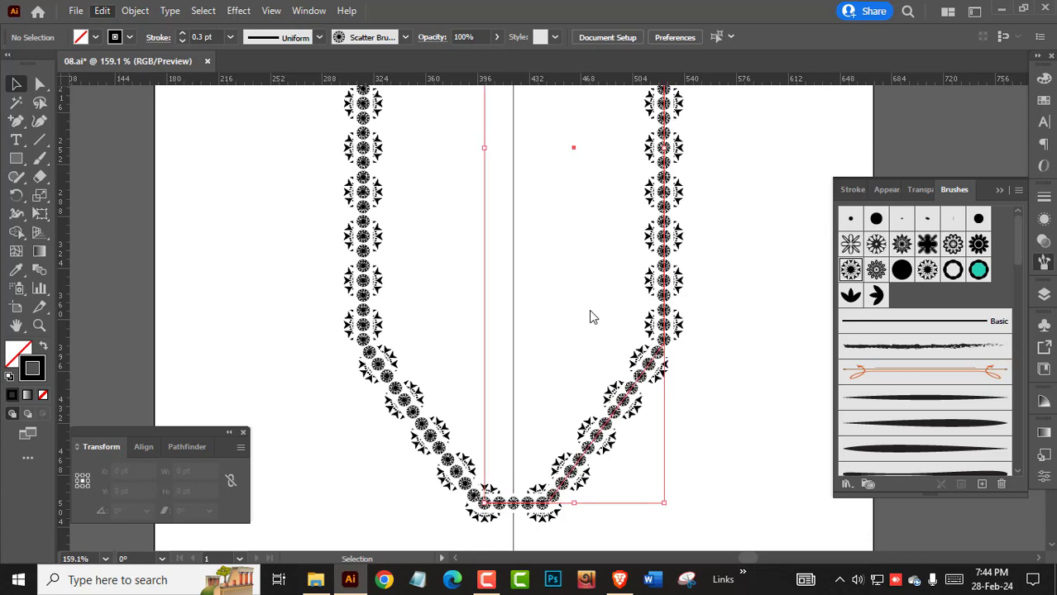
pyautogui.click(1050, 200)
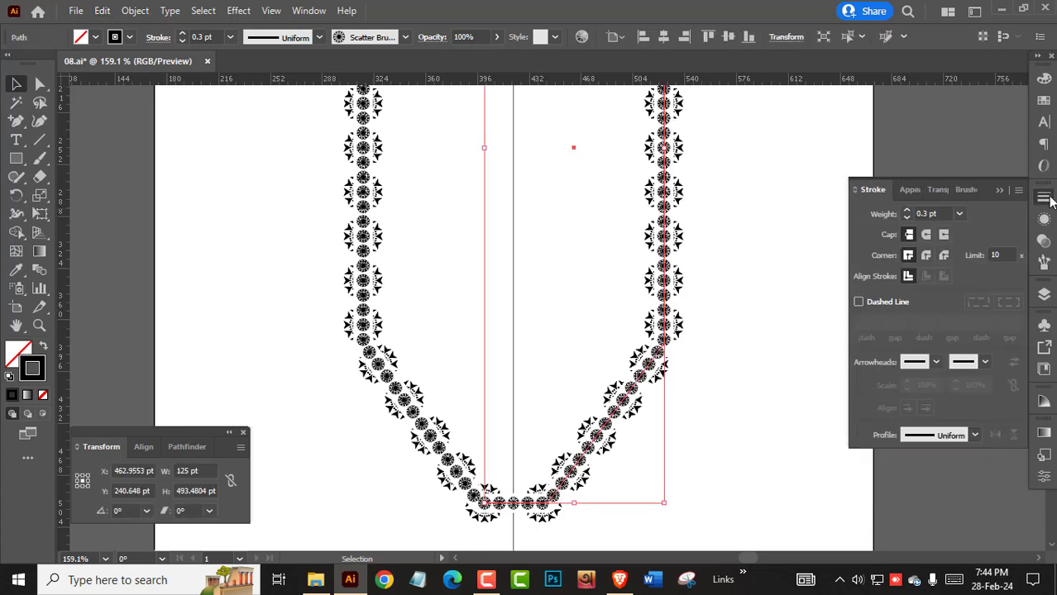
pyautogui.click(1043, 261)
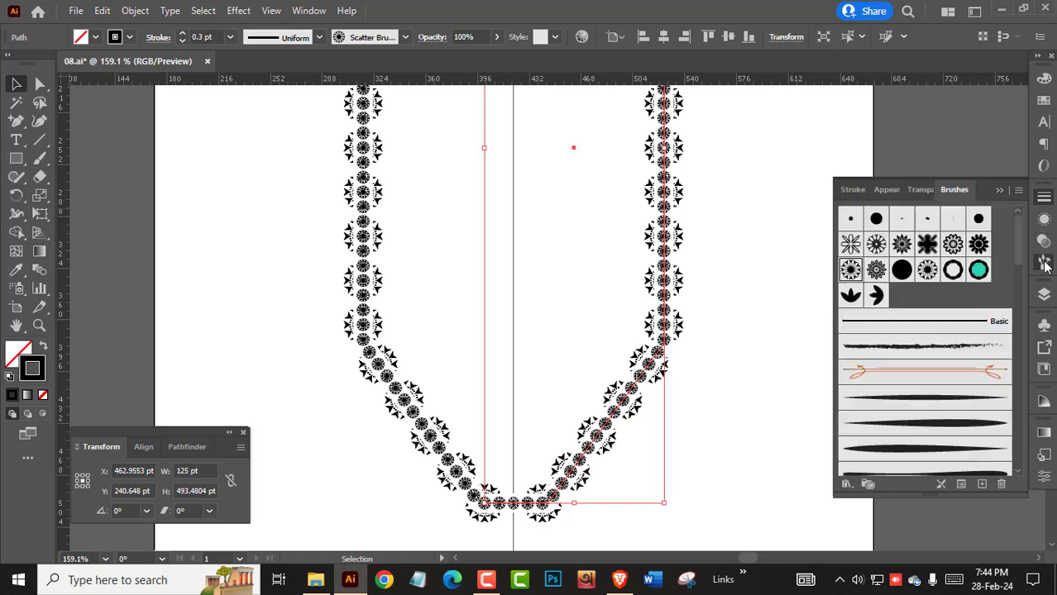
pyautogui.click(851, 221)
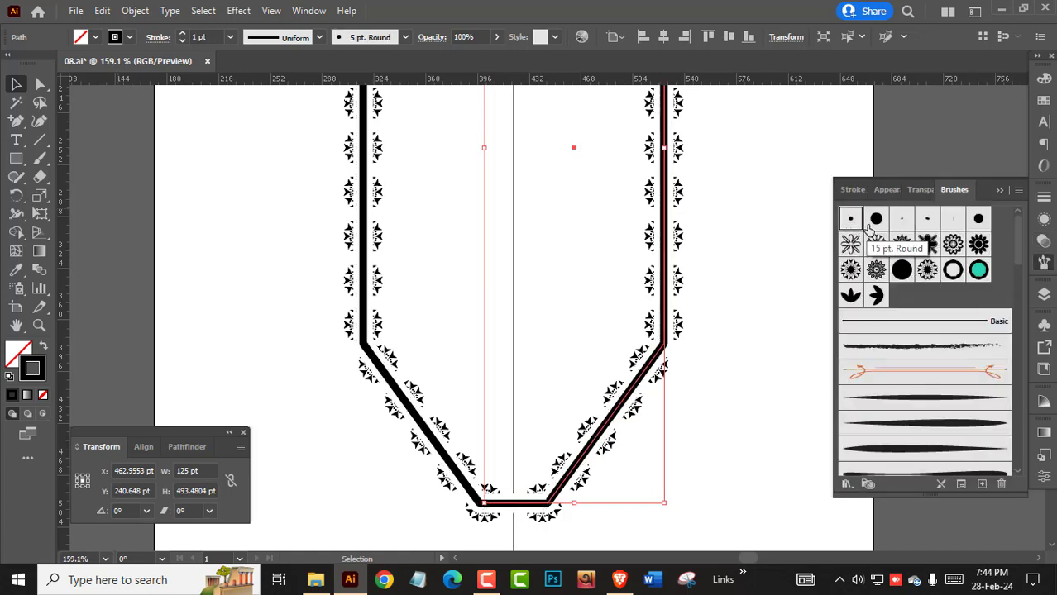
# Create an Offset Path copy of the V, raising the offset from 13 pt to 18 pt
pyautogui.click(135, 11)
pyautogui.moveTo(191, 374)
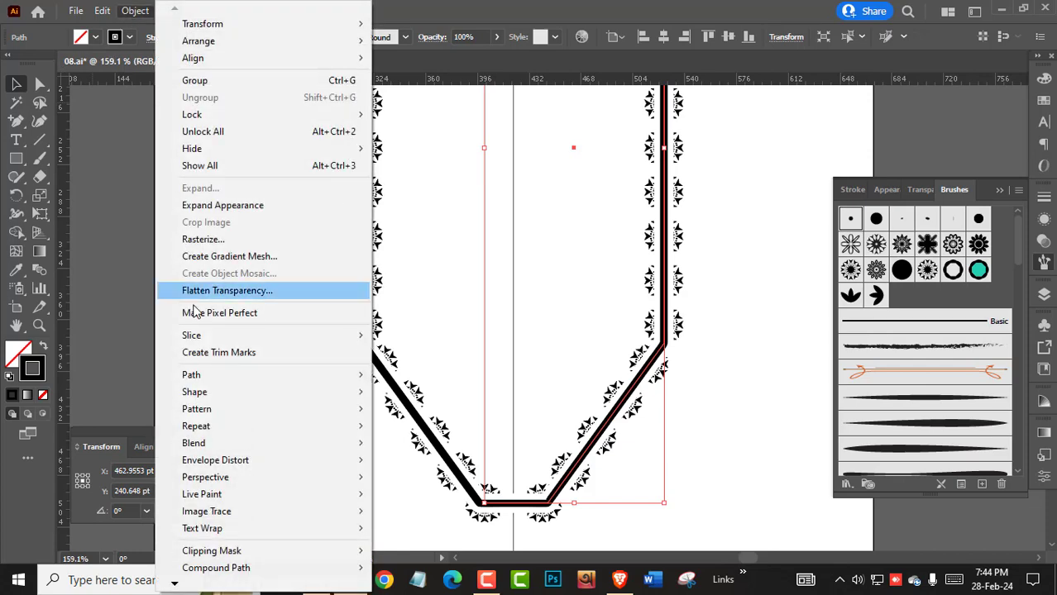
pyautogui.click(470, 432)
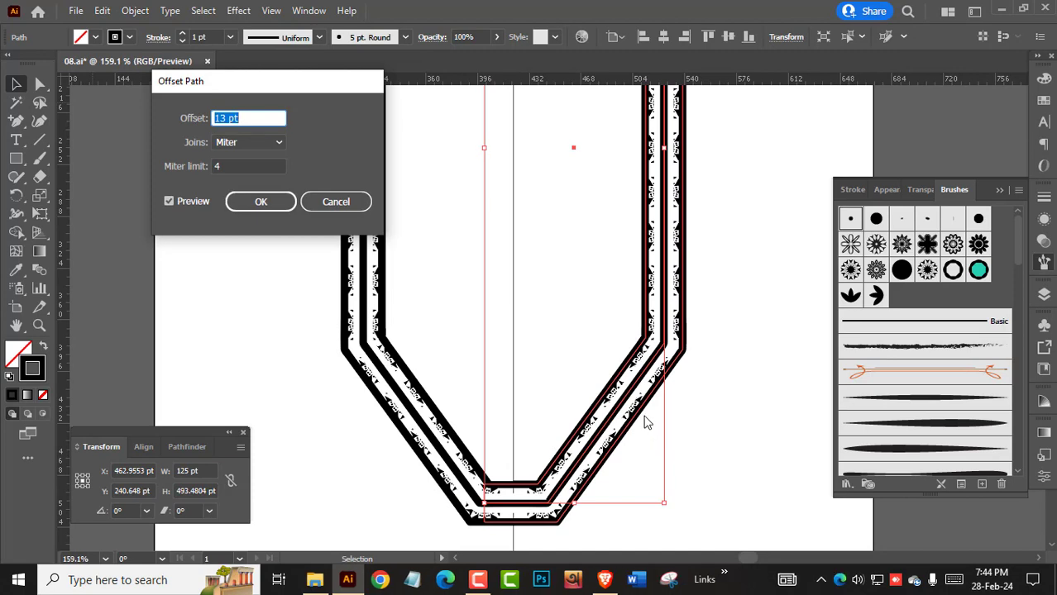
pyautogui.press('Up')
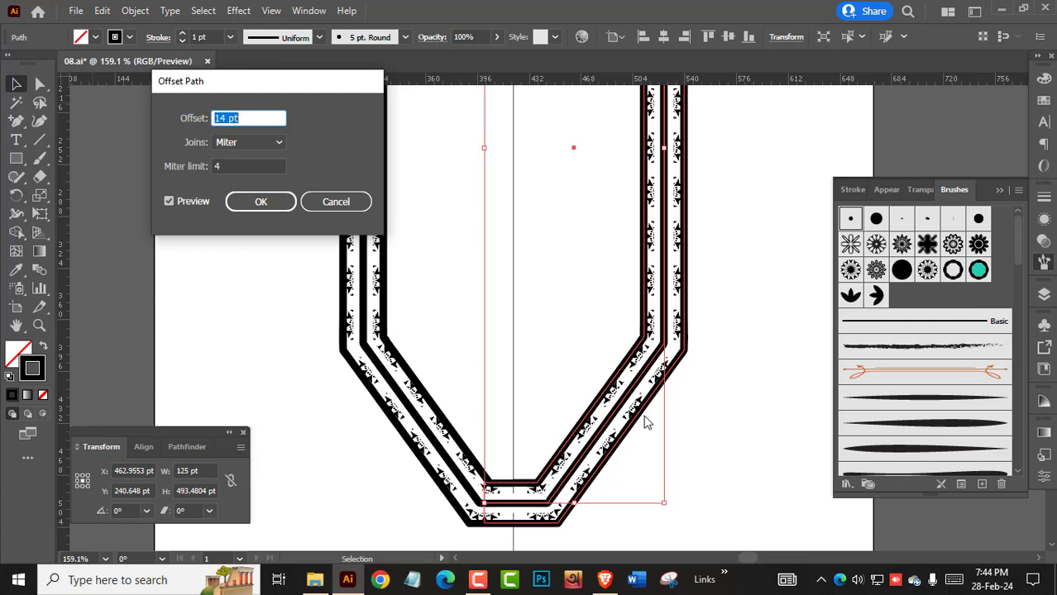
pyautogui.press('Up')
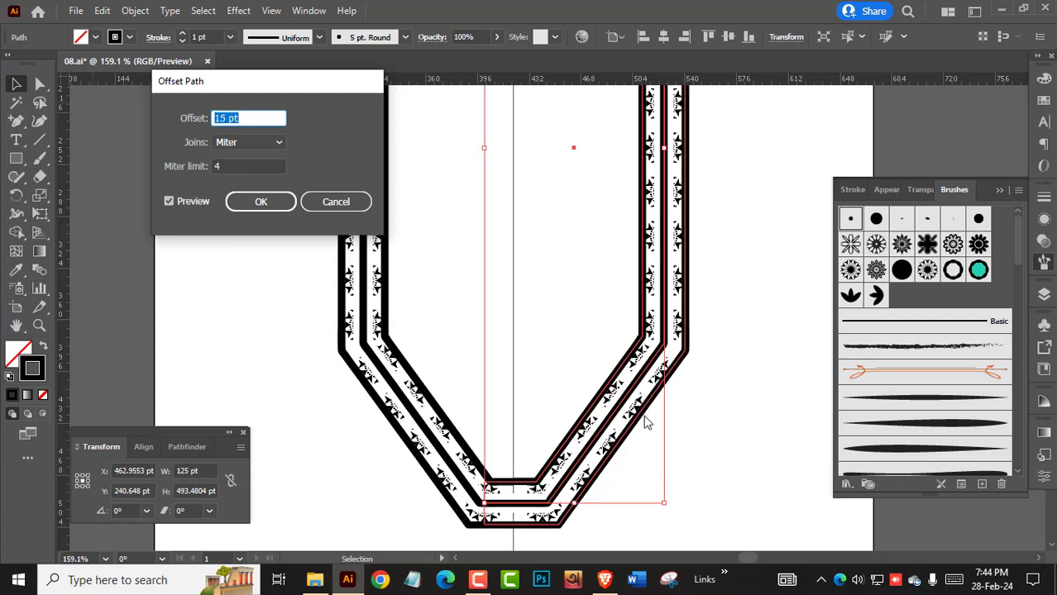
pyautogui.press('Up')
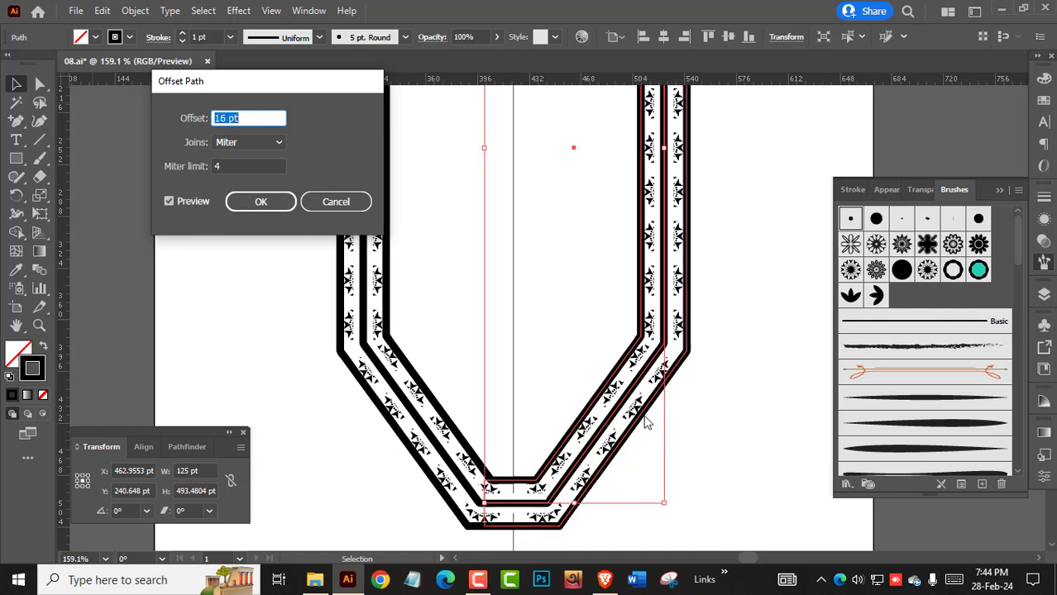
pyautogui.press('Up')
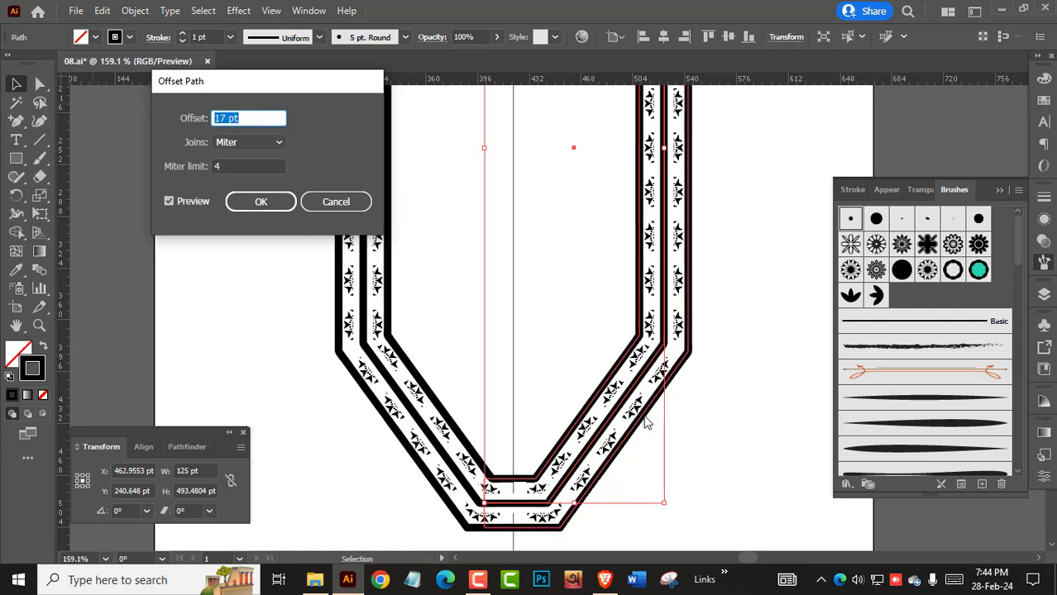
pyautogui.press('Up')
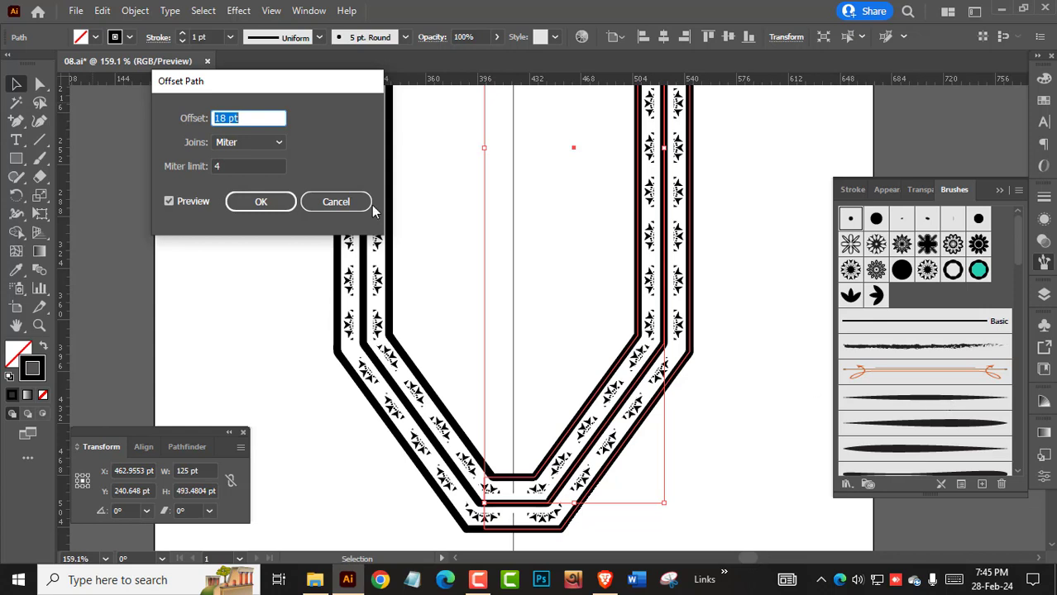
pyautogui.click(258, 201)
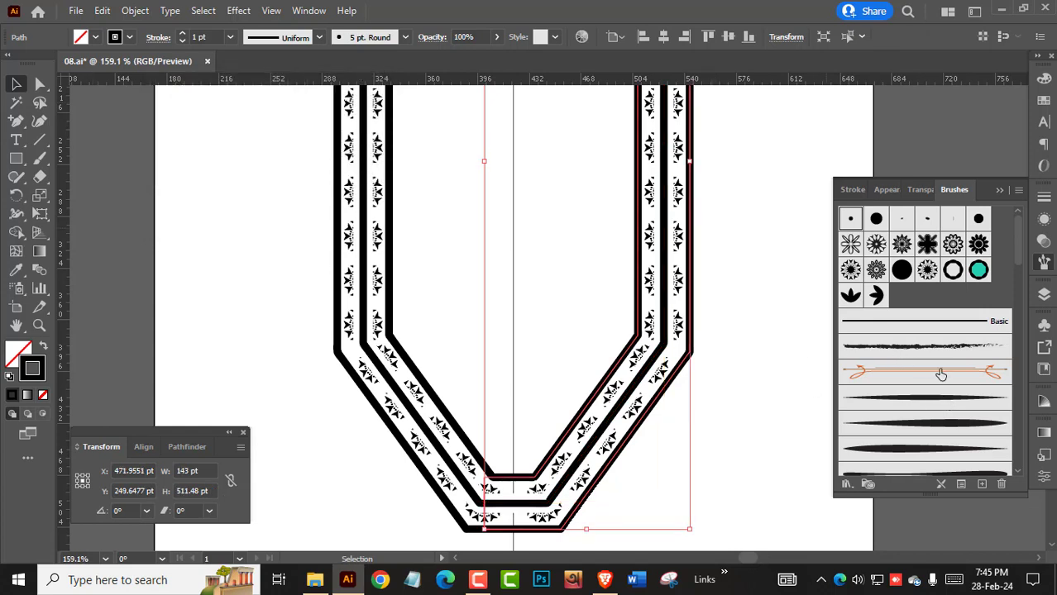
# Give the outer path a tapered brush, 8 pt dash / 3 pt gap, and 0.7 pt weight
pyautogui.click(954, 400)
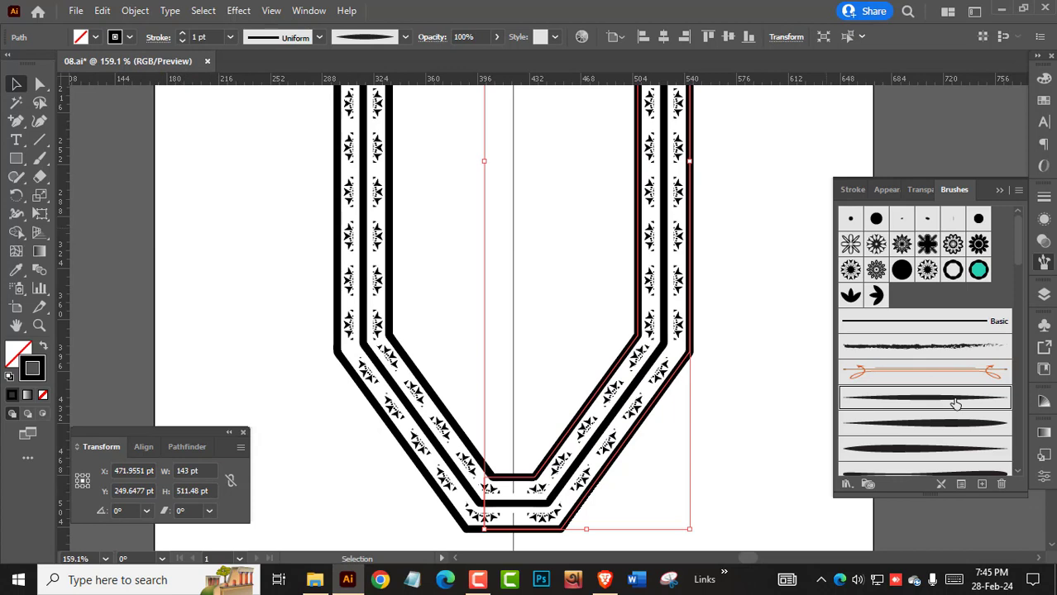
pyautogui.click(955, 403)
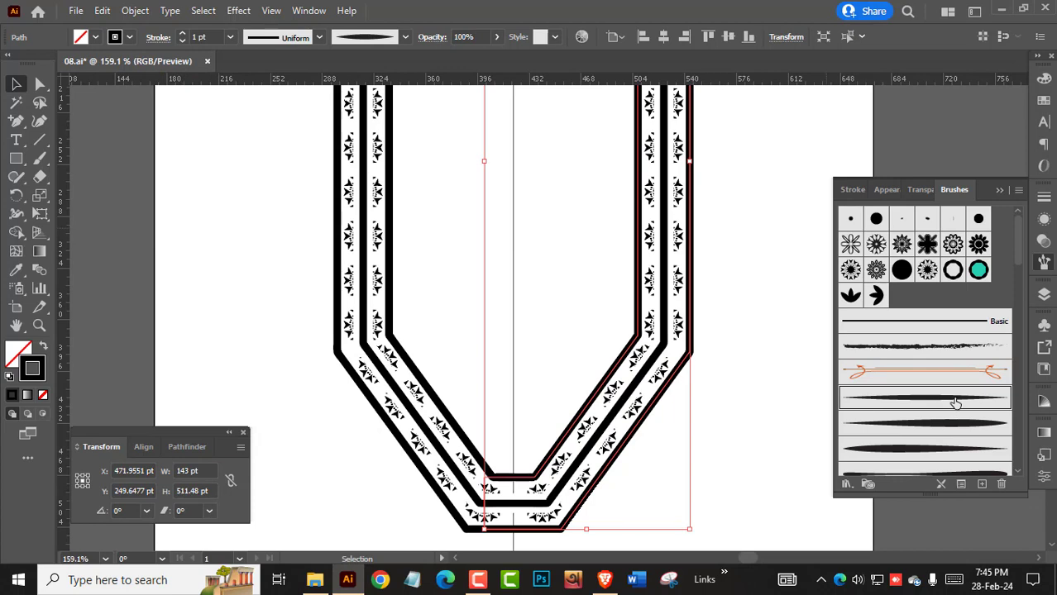
pyautogui.click(1043, 197)
pyautogui.click(860, 303)
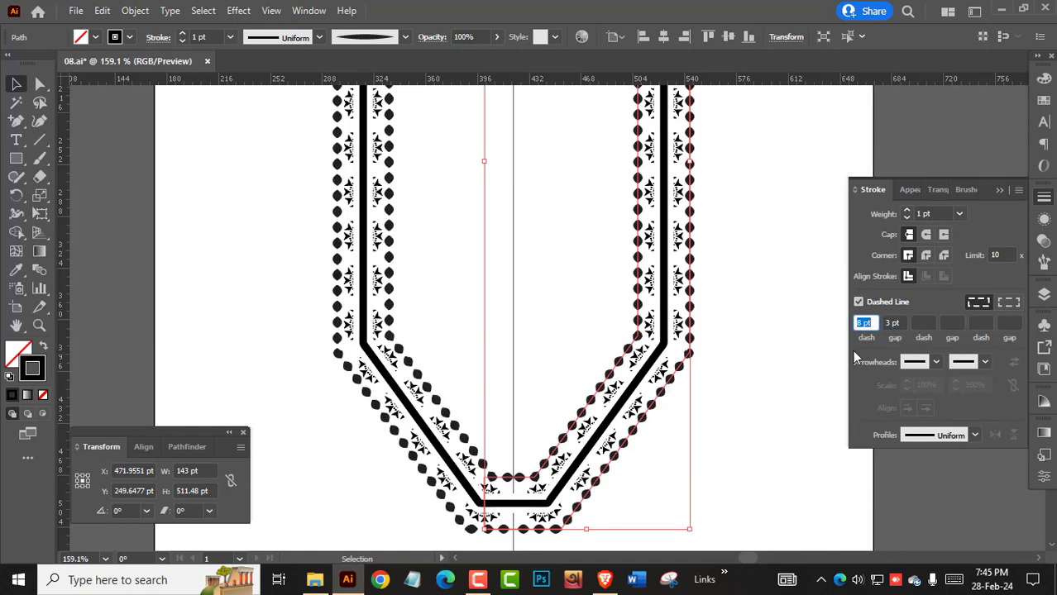
pyautogui.click(942, 213)
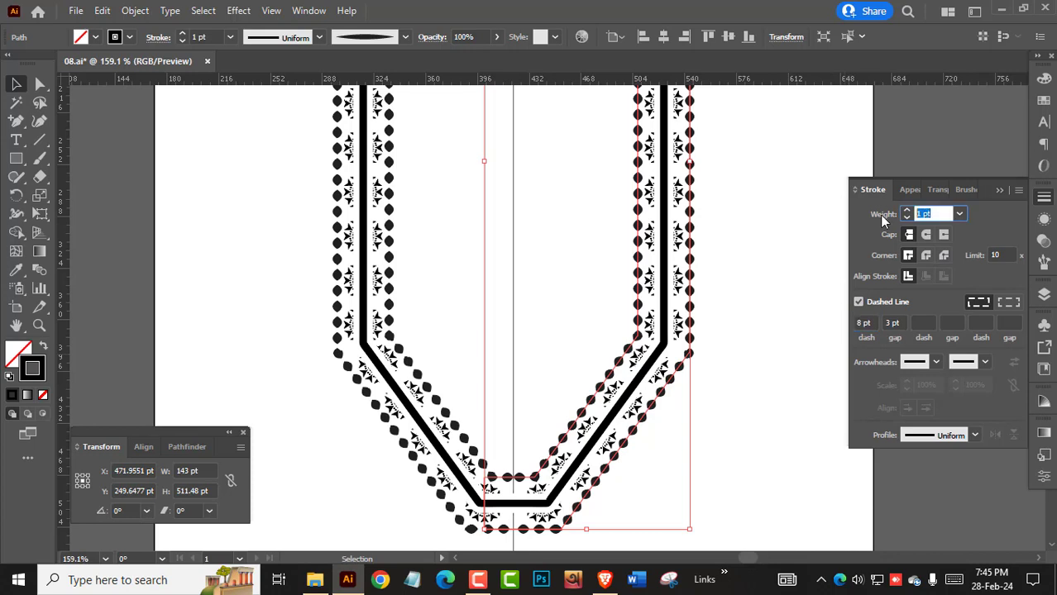
pyautogui.press('Down')
pyautogui.press('Down')
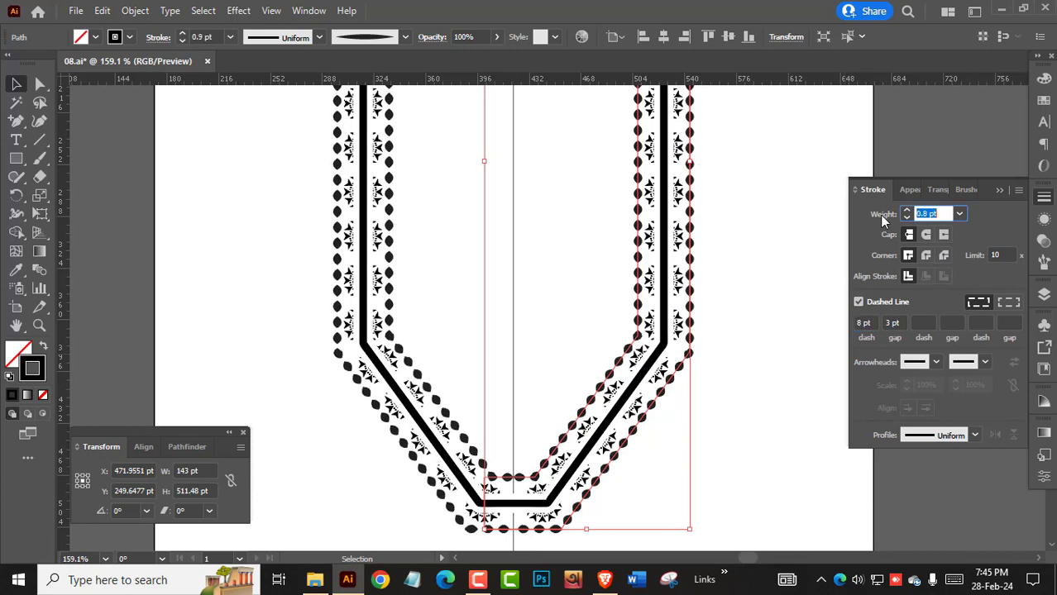
pyautogui.press('Down')
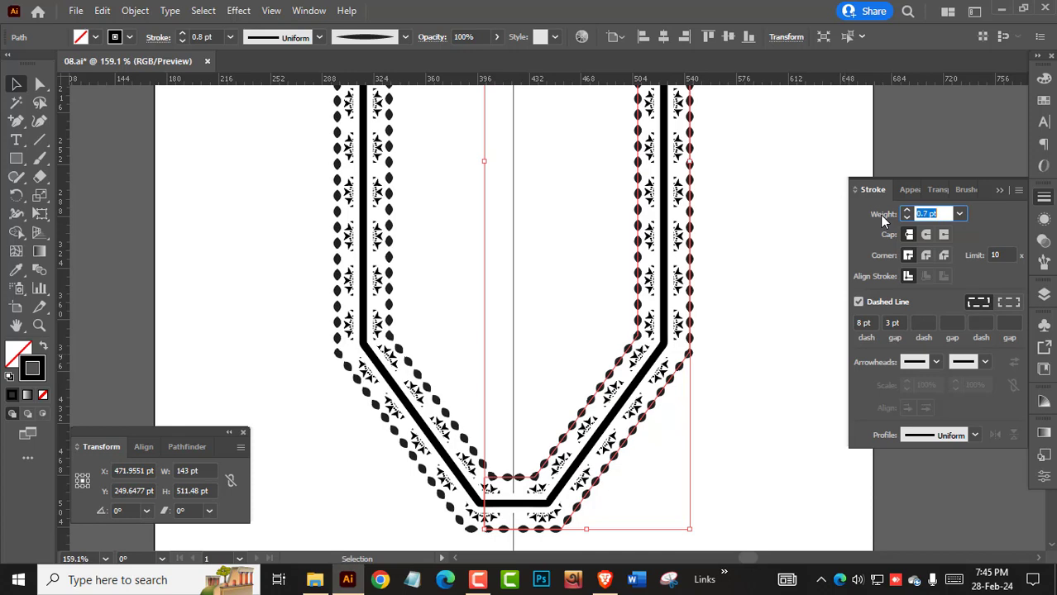
pyautogui.click(778, 303)
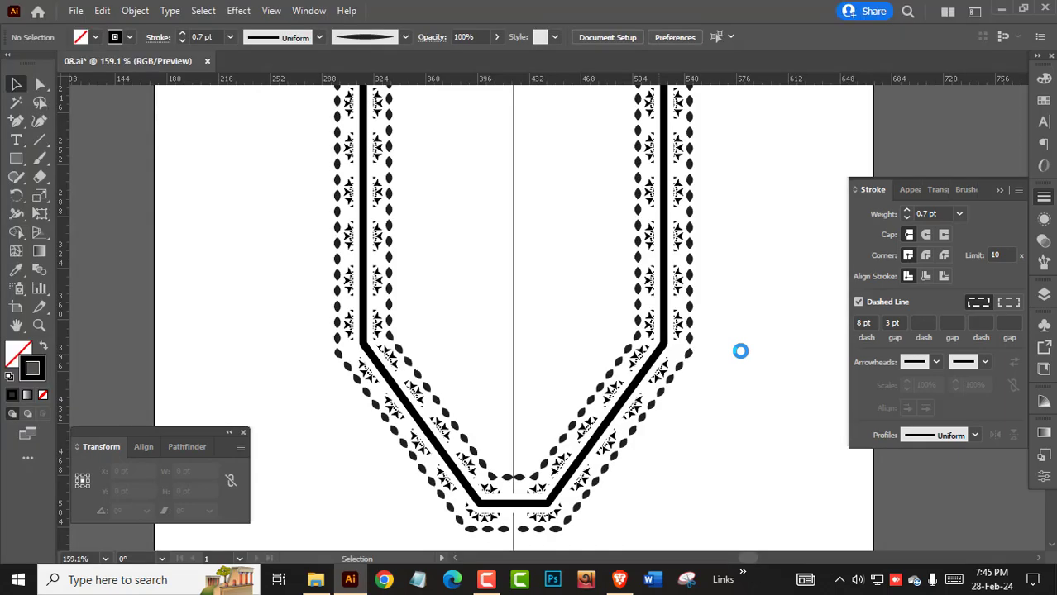
# Select the thick black 5 pt. Round inner line and remove it
pyautogui.click(660, 359)
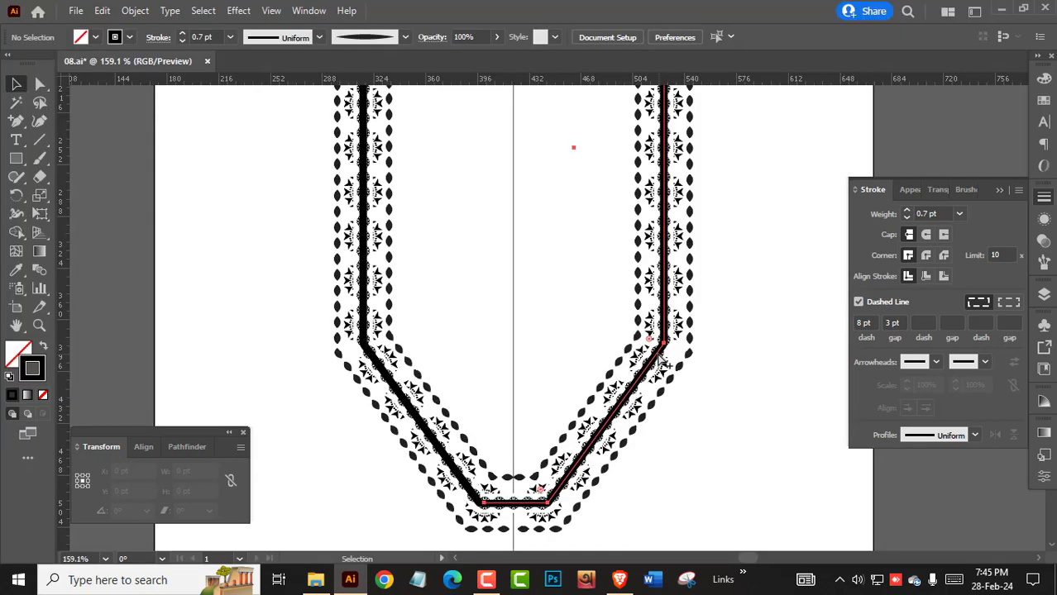
pyautogui.click(827, 345)
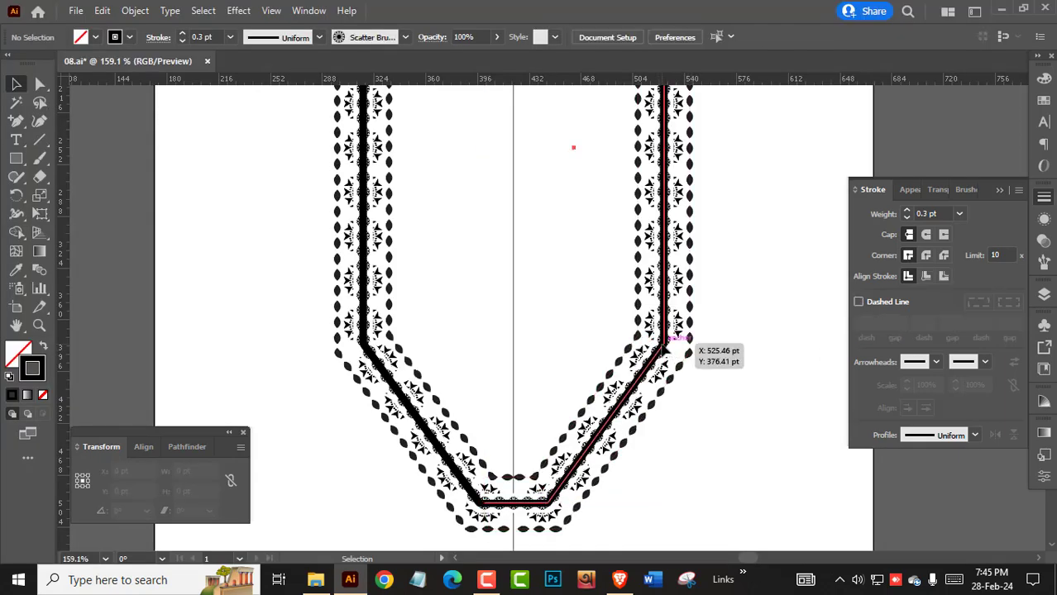
pyautogui.click(663, 350)
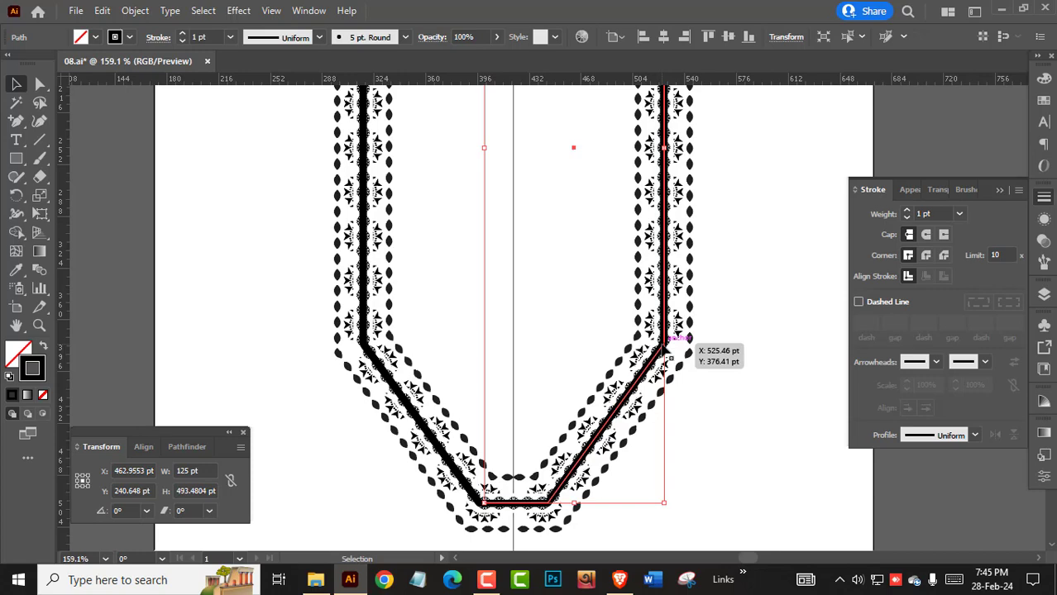
pyautogui.hotkey('ctrl', 'shift', 'a')
# Zoom in and scroll along the border to inspect the revealed circle motifs
pyautogui.press('z')
pyautogui.click(582, 469)
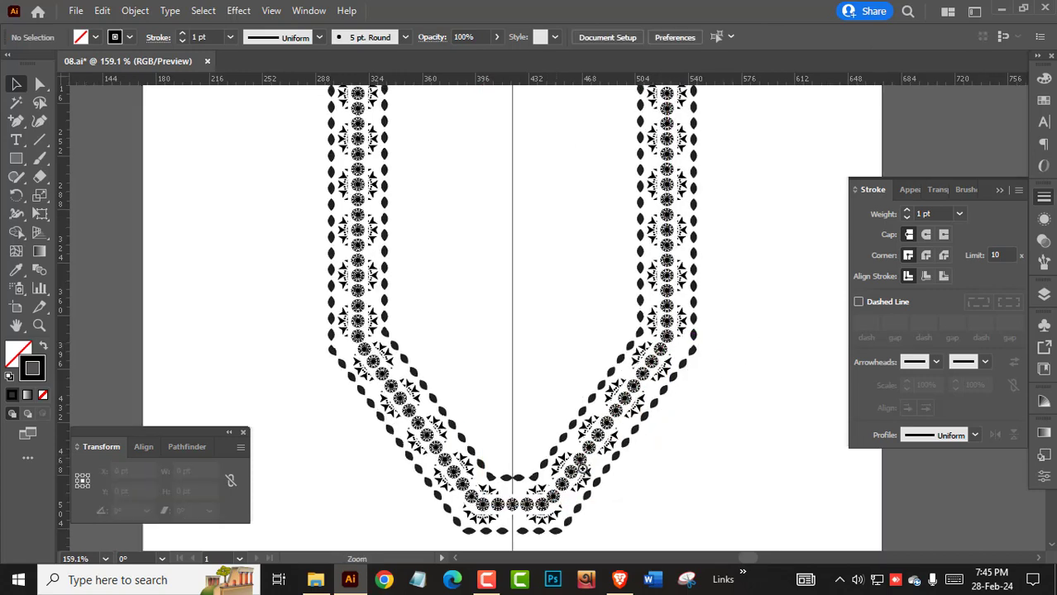
pyautogui.scroll(-3, 566, 333)
pyautogui.scroll(-2, 569, 283)
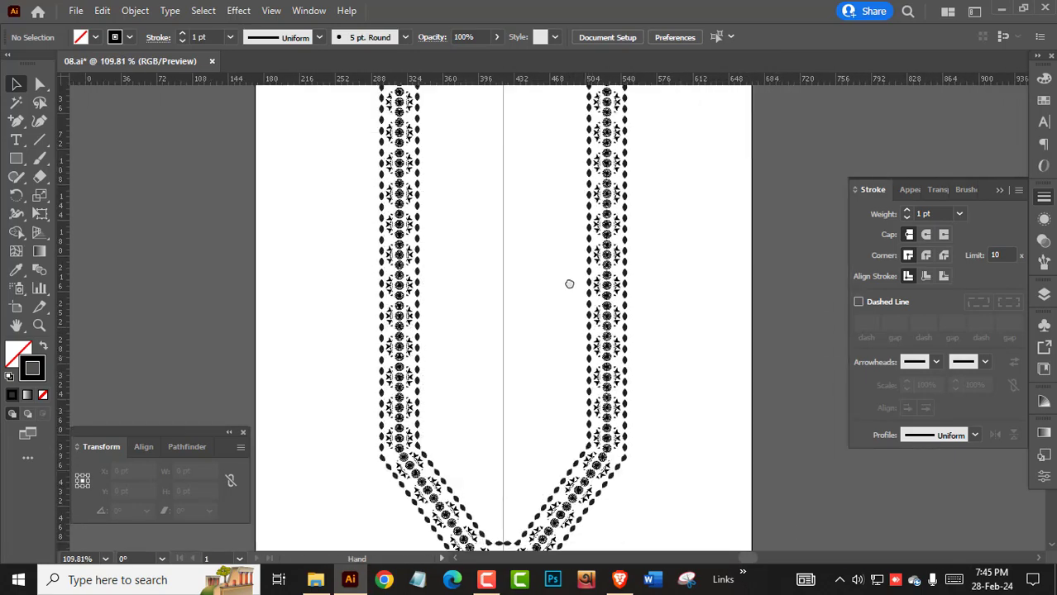
pyautogui.scroll(2, 597, 427)
pyautogui.scroll(2, 616, 447)
pyautogui.scroll(3, 637, 467)
pyautogui.scroll(2, 663, 410)
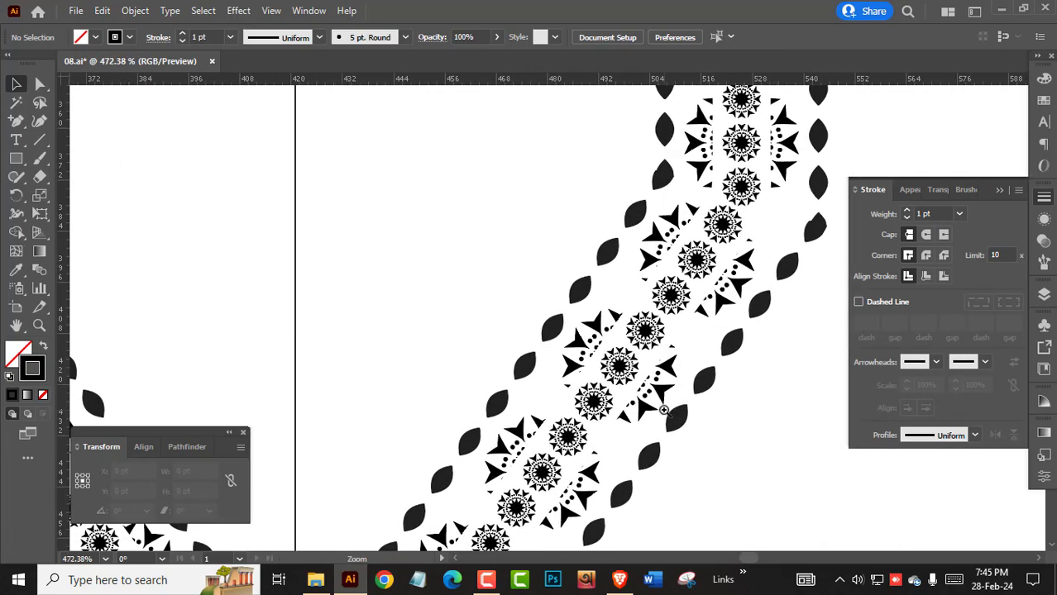
pyautogui.scroll(-1, 645, 389)
pyautogui.scroll(-3, 637, 376)
pyautogui.scroll(-1, 635, 369)
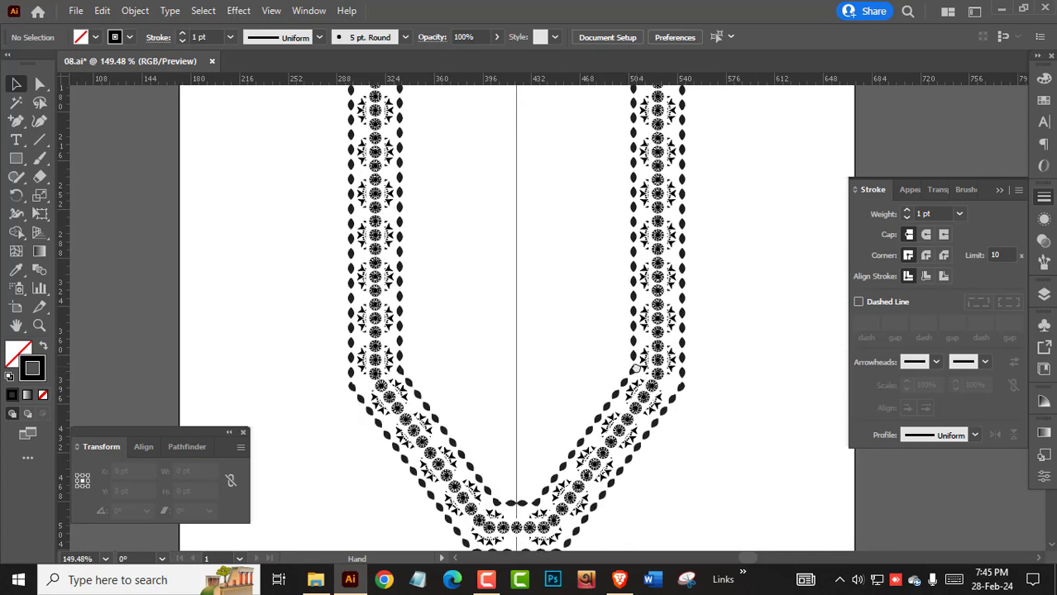
pyautogui.click(658, 368)
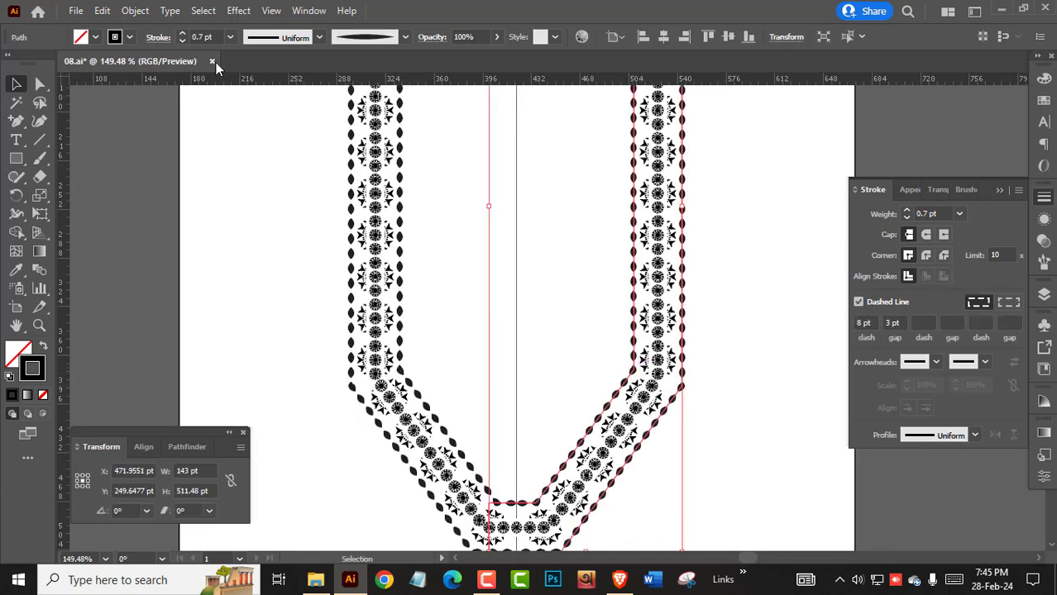
# Add an 18 pt Miter-join Offset Path copy of the dashed half-V border path
pyautogui.click(135, 10)
pyautogui.moveTo(191, 375)
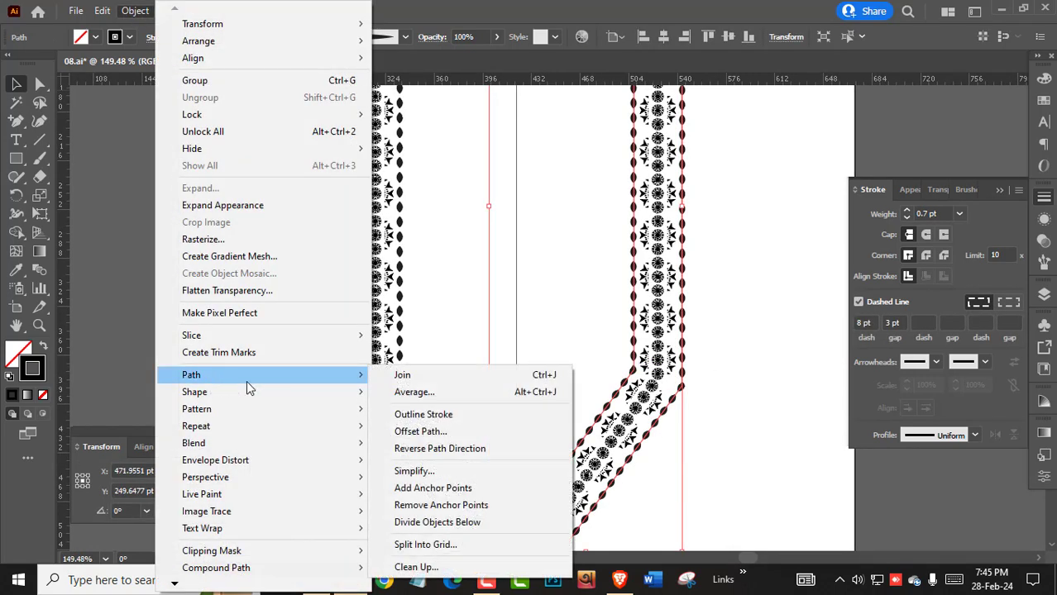
pyautogui.click(444, 432)
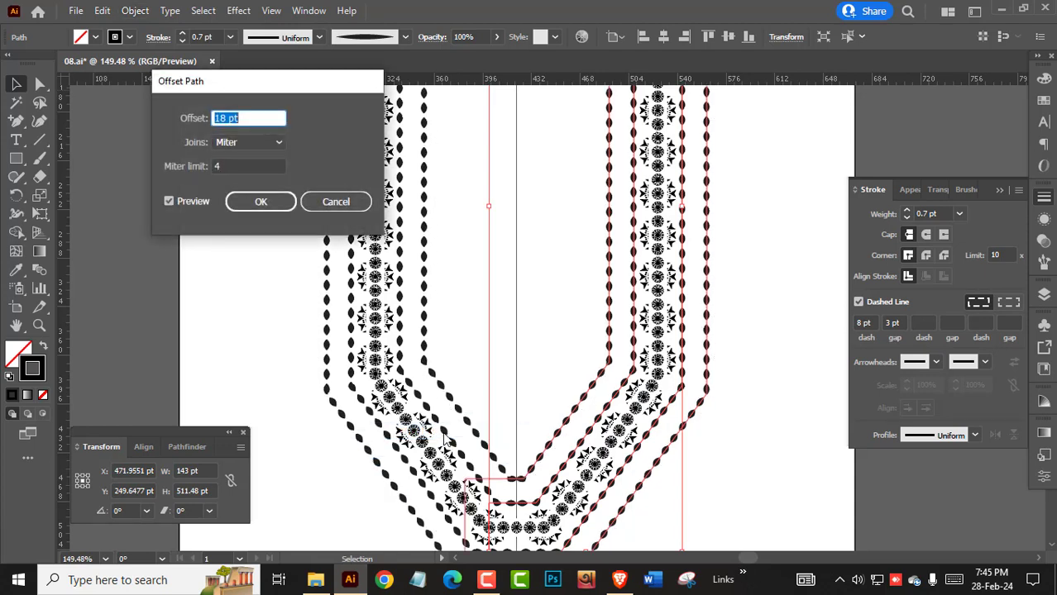
pyautogui.click(260, 202)
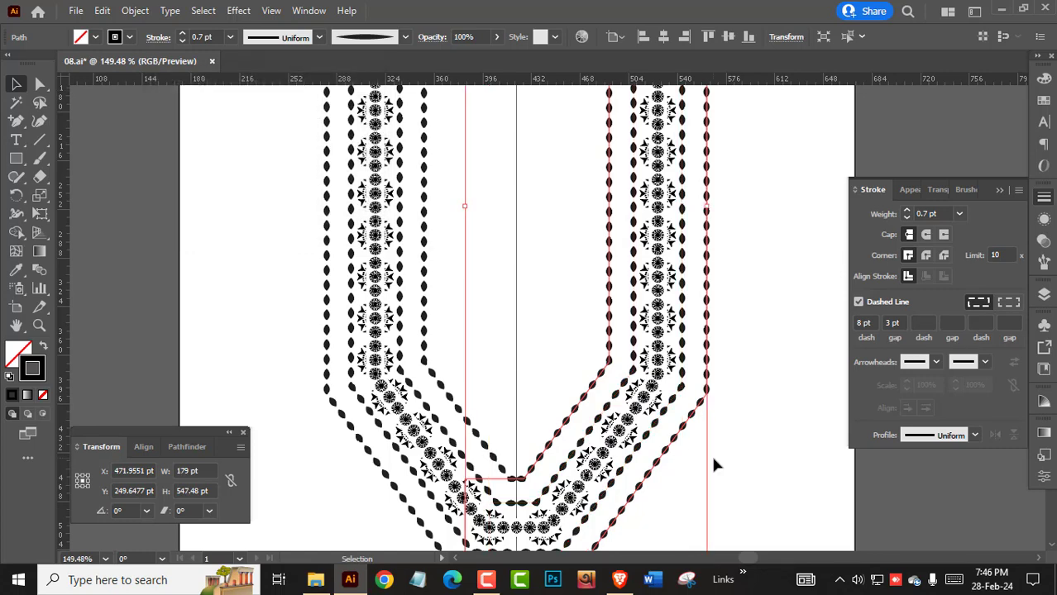
pyautogui.click(731, 453)
pyautogui.moveTo(731, 453); pyautogui.dragTo(659, 384)
pyautogui.click(542, 461)
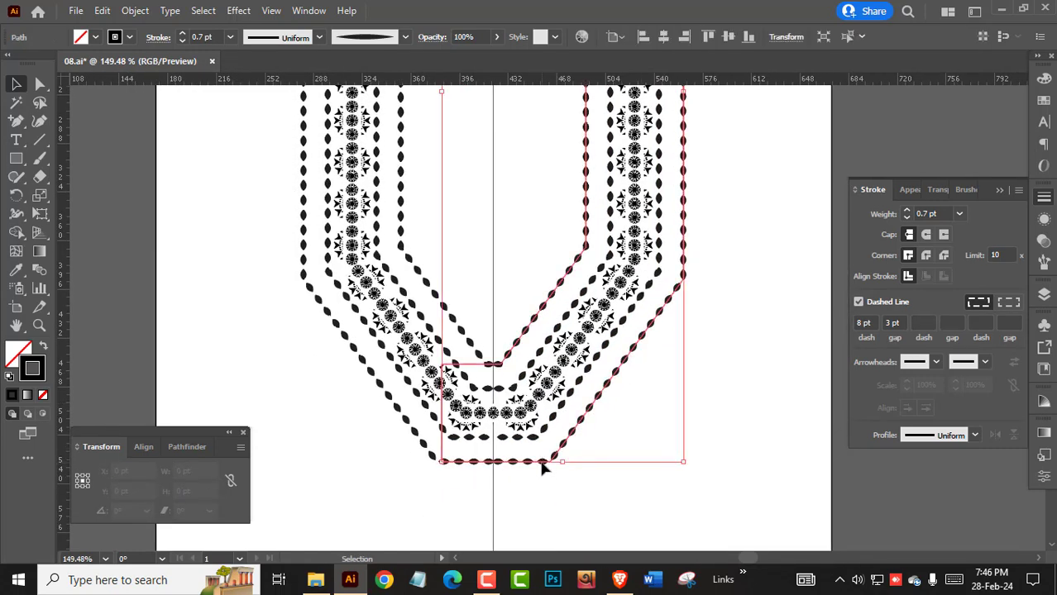
pyautogui.scroll(5, 639, 509)
pyautogui.scroll(3, 639, 509)
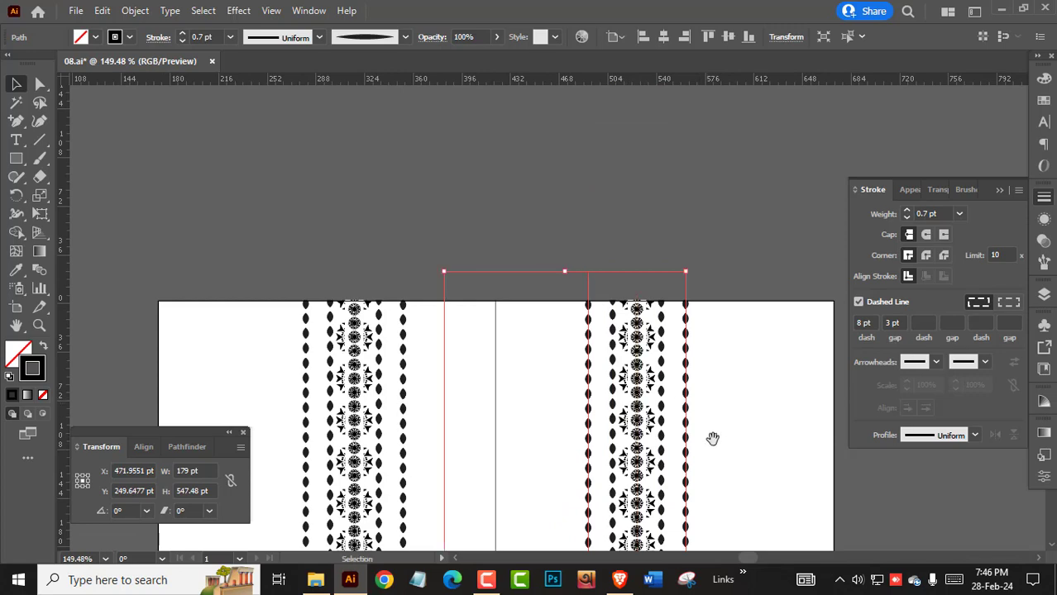
pyautogui.moveTo(714, 436)
pyautogui.mouseDown()
pyautogui.moveTo(671, 371)
pyautogui.moveTo(651, 251)
pyautogui.mouseUp()
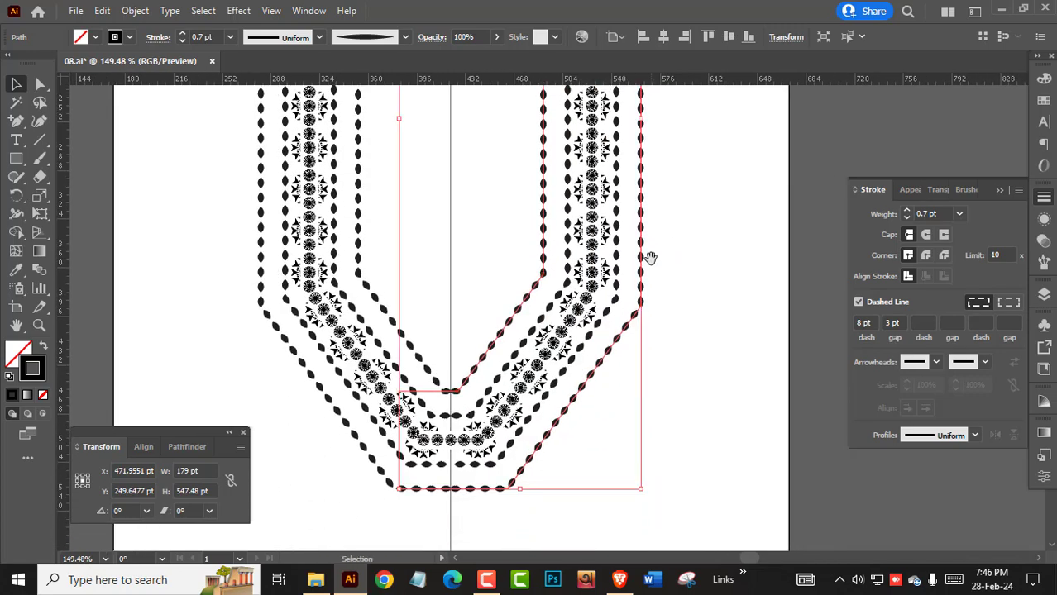
pyautogui.click(664, 265)
# Slide the offset outline's bottom anchors about 25–28 pt right with Direct Selection
pyautogui.press('a')
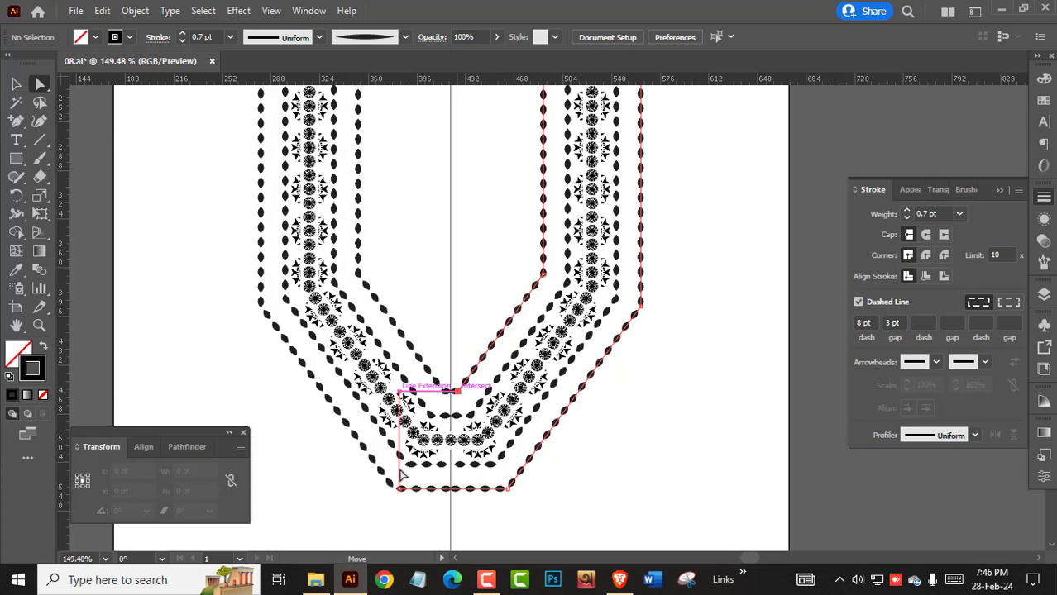
pyautogui.moveTo(402, 475); pyautogui.dragTo(402, 466)
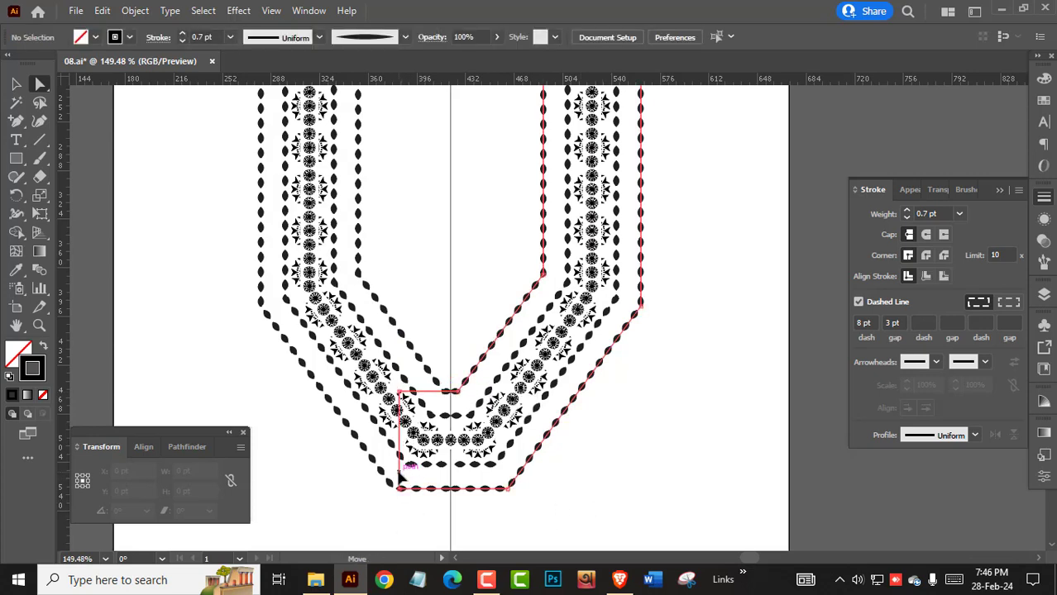
pyautogui.click(604, 489)
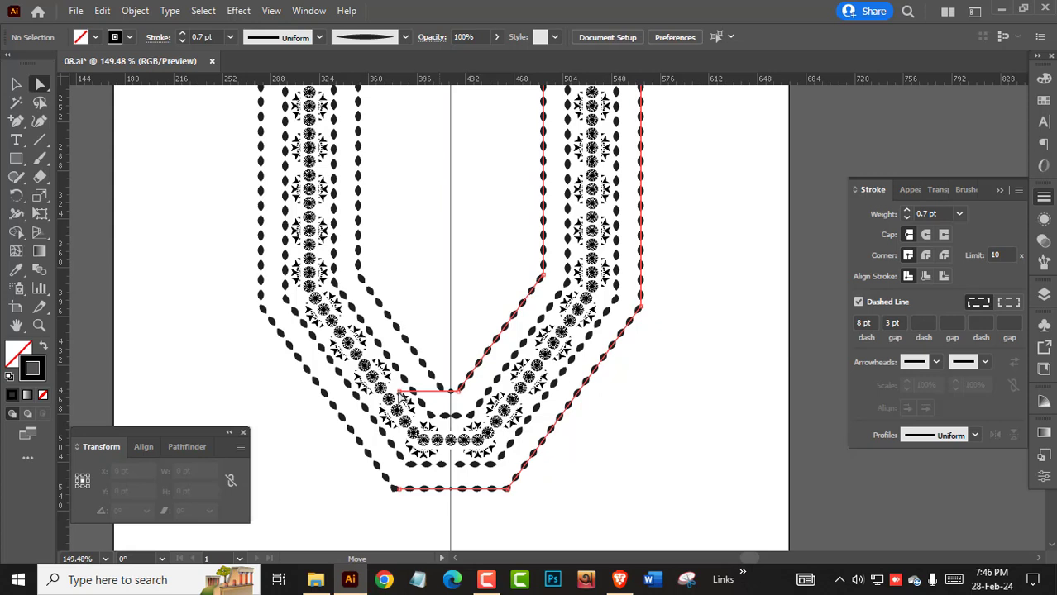
pyautogui.moveTo(401, 397); pyautogui.dragTo(455, 395)
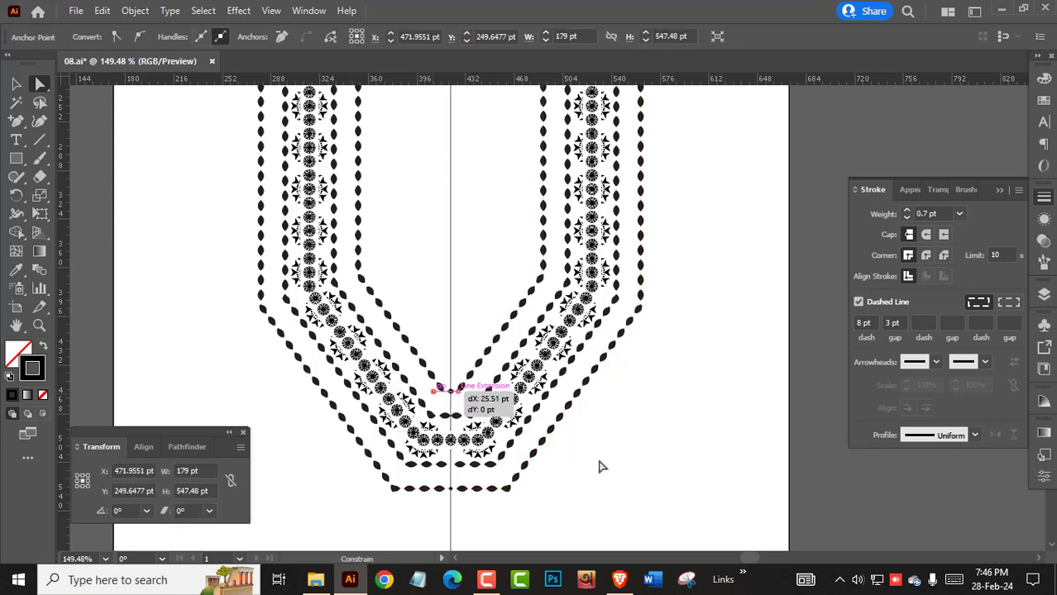
pyautogui.click(468, 495)
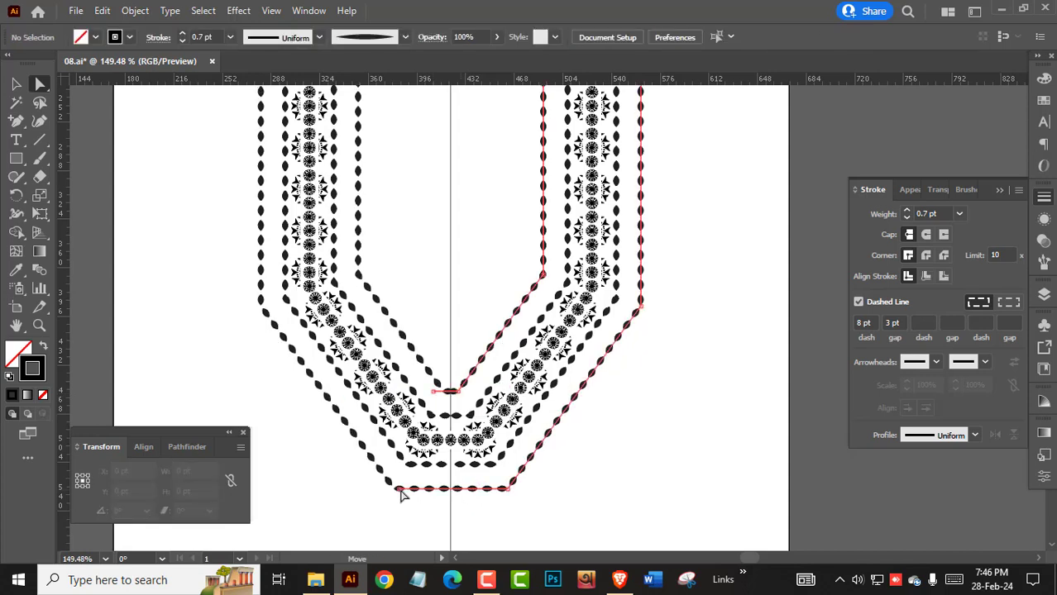
pyautogui.moveTo(400, 494)
pyautogui.mouseDown()
pyautogui.moveTo(445, 494)
pyautogui.moveTo(435, 488)
pyautogui.mouseUp()
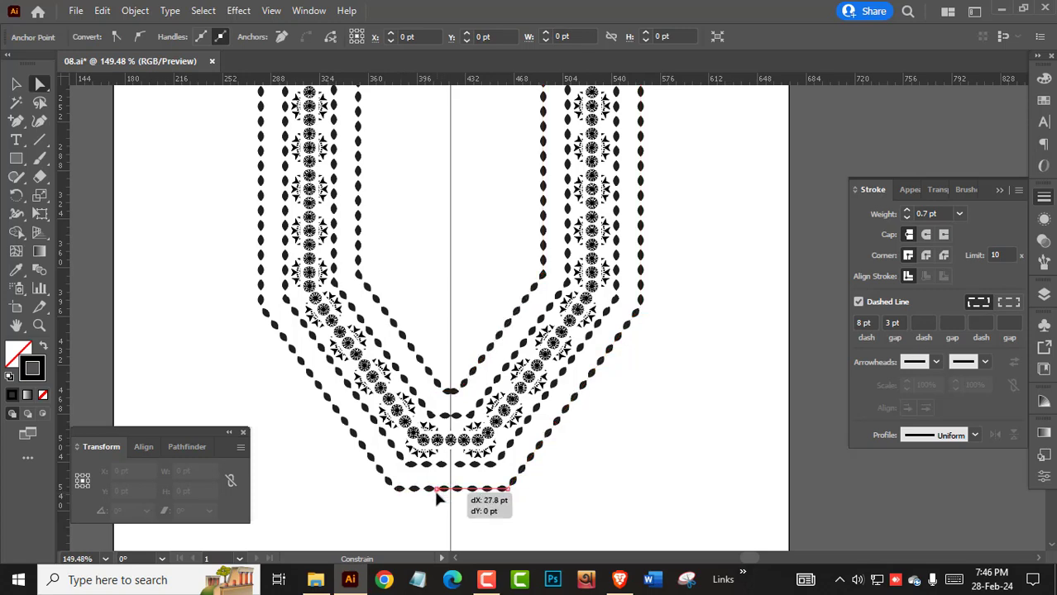
# Delete the offset outline's bottom and outer segments, keeping only the inner V line
pyautogui.click(570, 469)
pyautogui.keyDown('ctrl'); pyautogui.keyDown('alt'); pyautogui.click(616, 424); pyautogui.keyUp('alt'); pyautogui.keyUp('ctrl')
pyautogui.keyDown('alt'); pyautogui.click(468, 430); pyautogui.keyUp('alt')
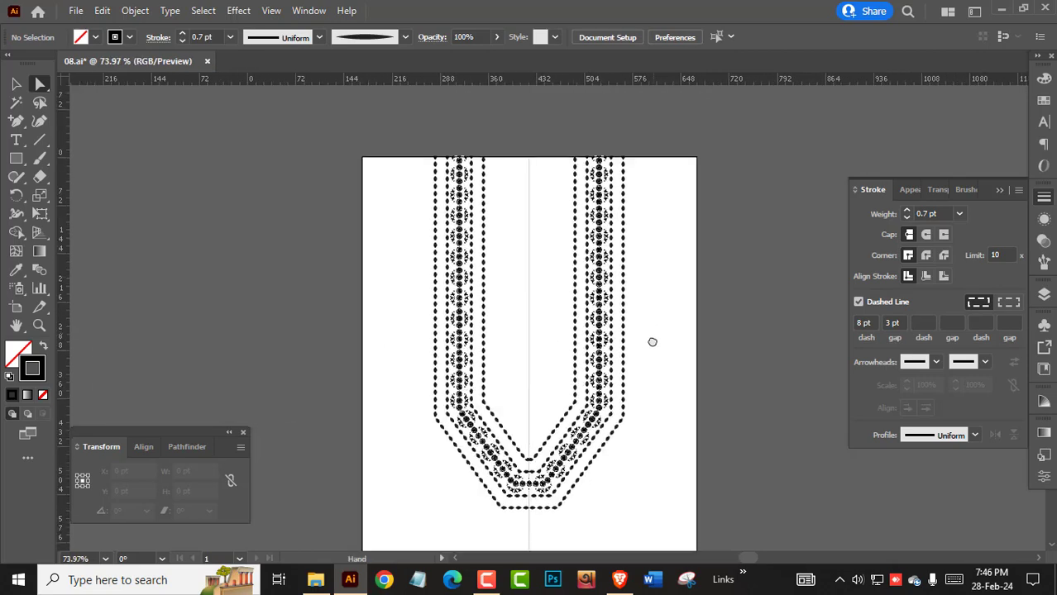
pyautogui.click(538, 513)
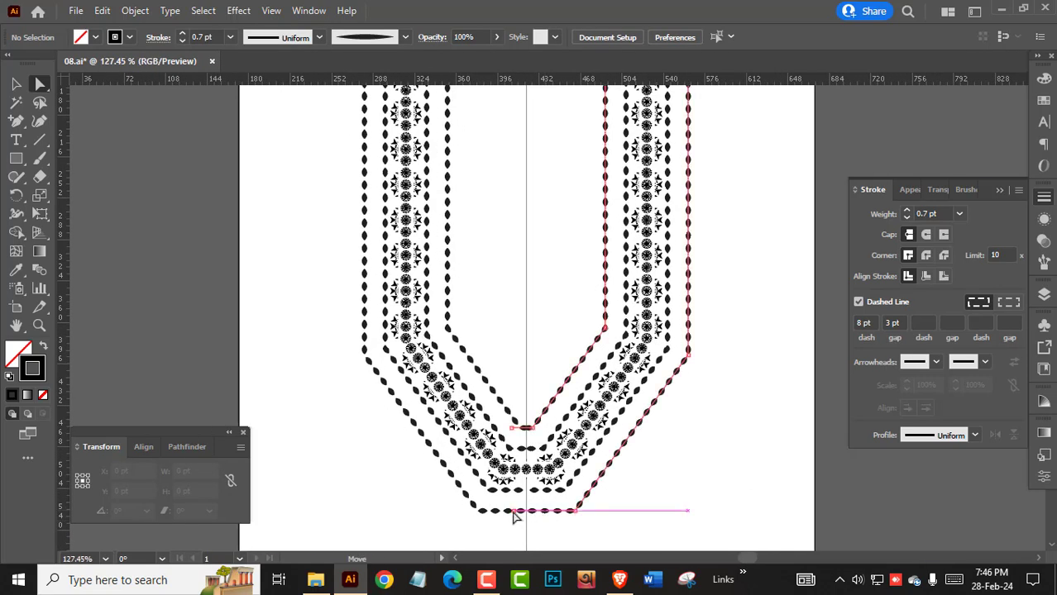
pyautogui.click(513, 516)
pyautogui.click(515, 519)
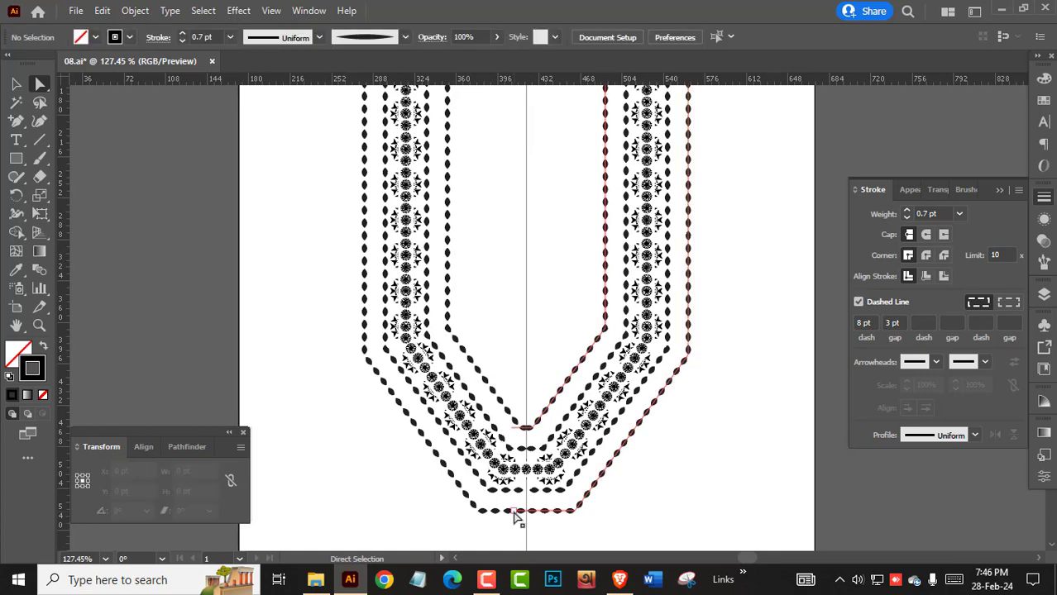
pyautogui.moveTo(514, 517); pyautogui.dragTo(577, 518)
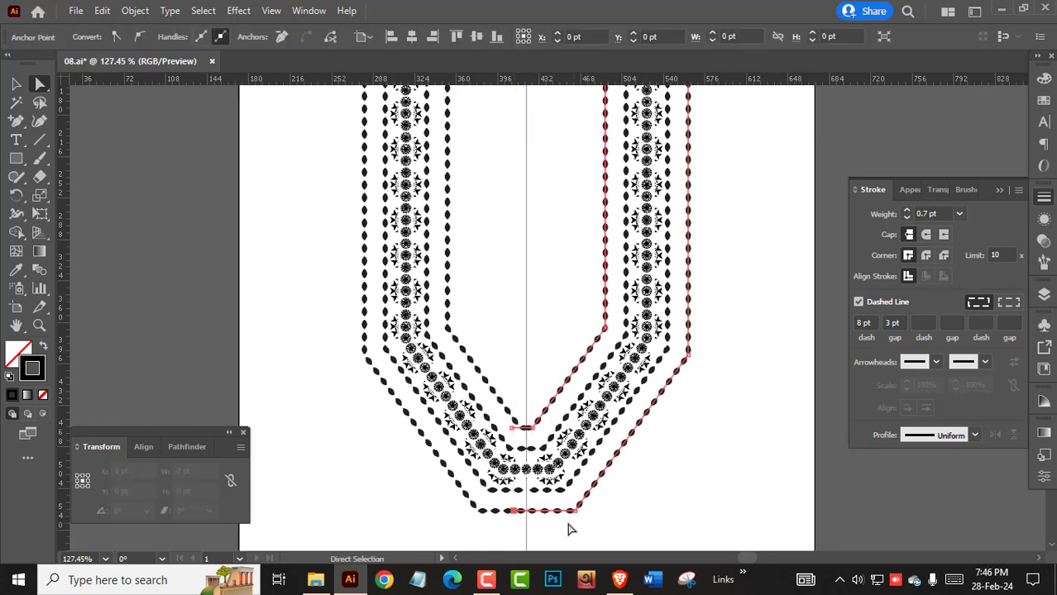
pyautogui.press('Delete')
pyautogui.click(576, 509)
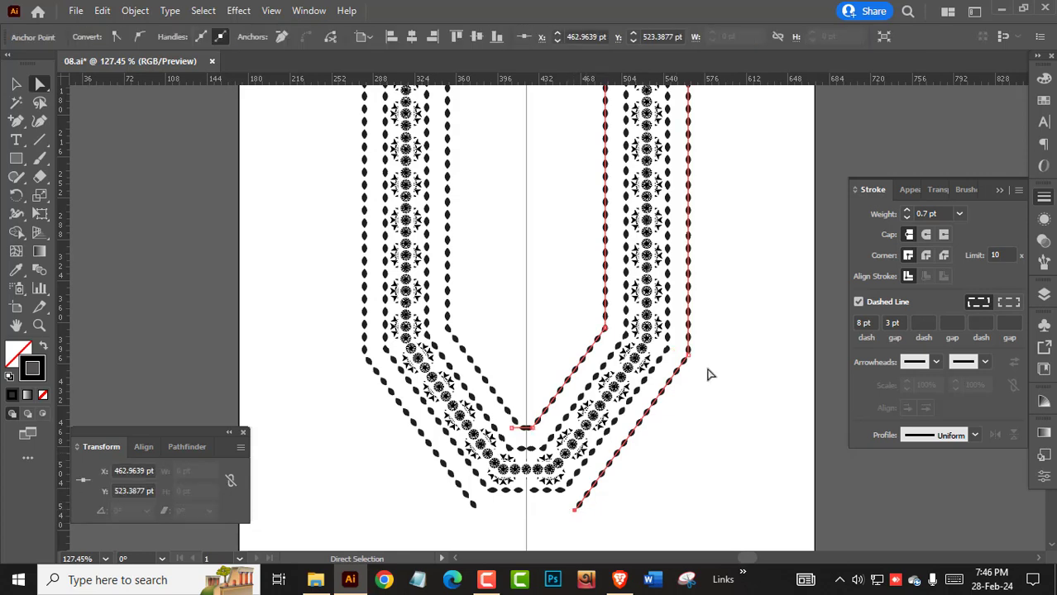
pyautogui.press('Delete')
pyautogui.hotkey('shift', 'Down')
pyautogui.hotkey('shift', 'Down')
pyautogui.hotkey('shift', 'Down')
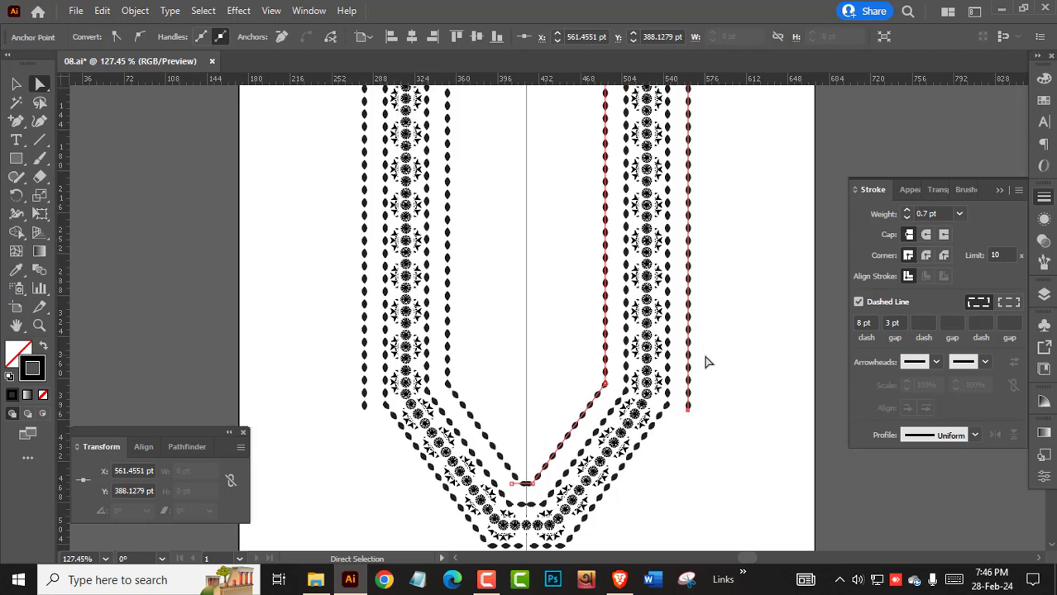
pyautogui.hotkey('shift', 'Down')
pyautogui.hotkey('shift', 'Down')
pyautogui.hotkey('shift', 'Down')
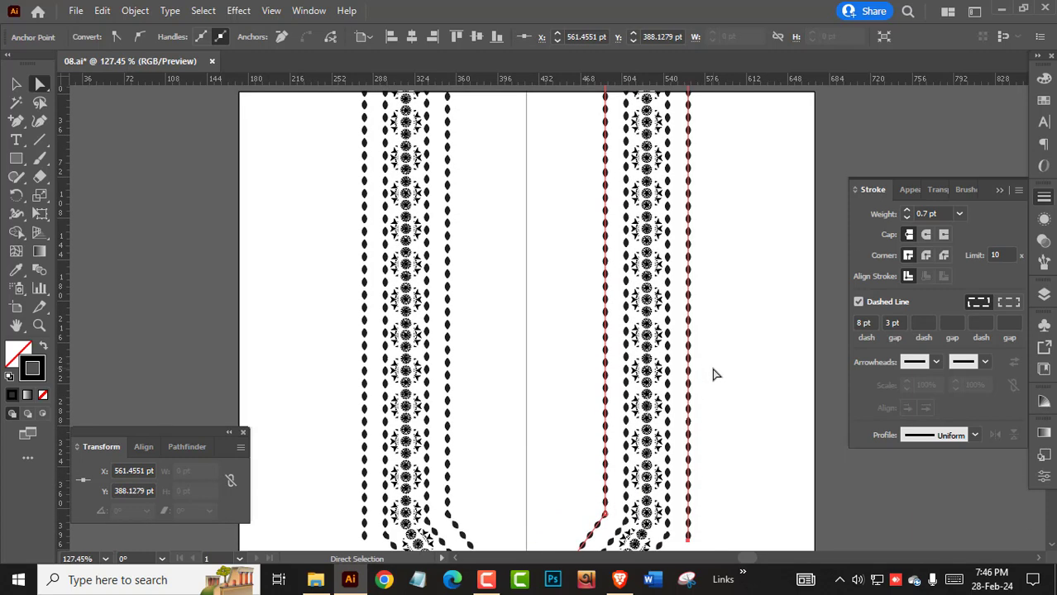
pyautogui.press('Delete')
pyautogui.click(721, 366)
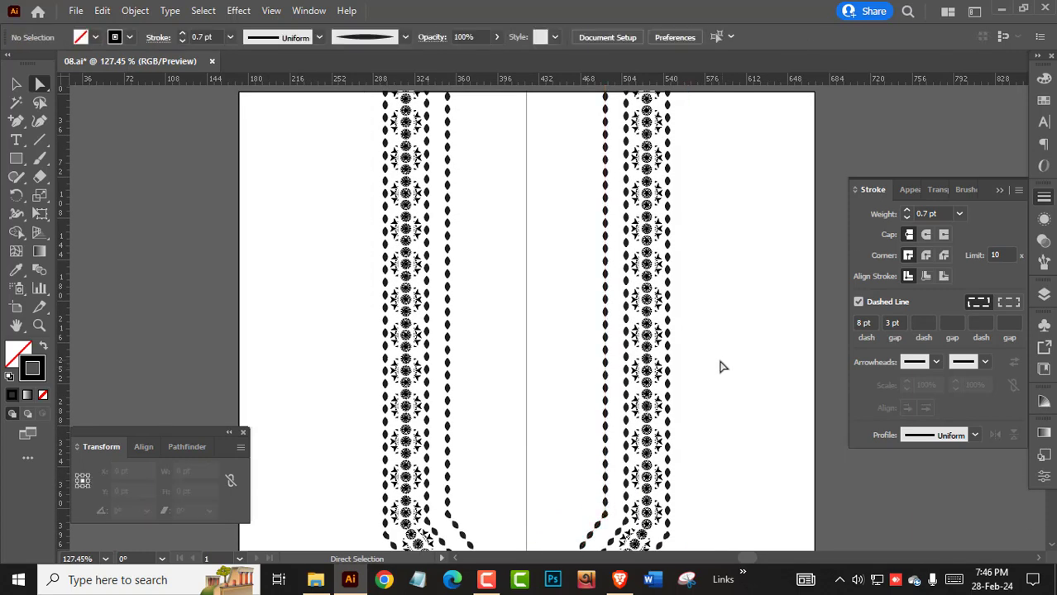
pyautogui.scroll(-4, 721, 367)
# Apply the round flower scatter brush to the inner V line
pyautogui.press('v')
pyautogui.click(639, 374)
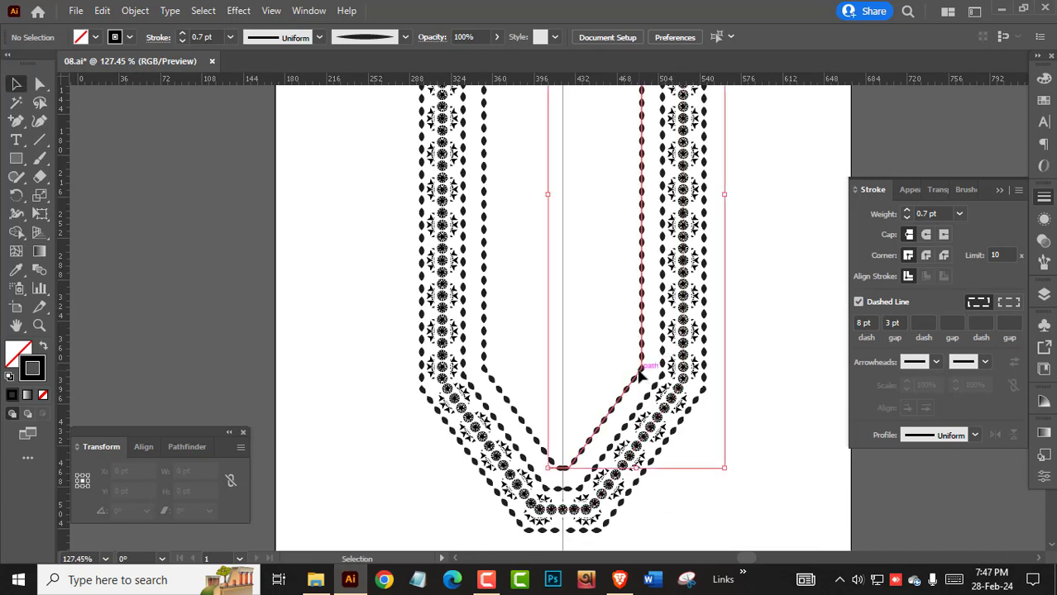
pyautogui.click(639, 373)
pyautogui.click(1044, 263)
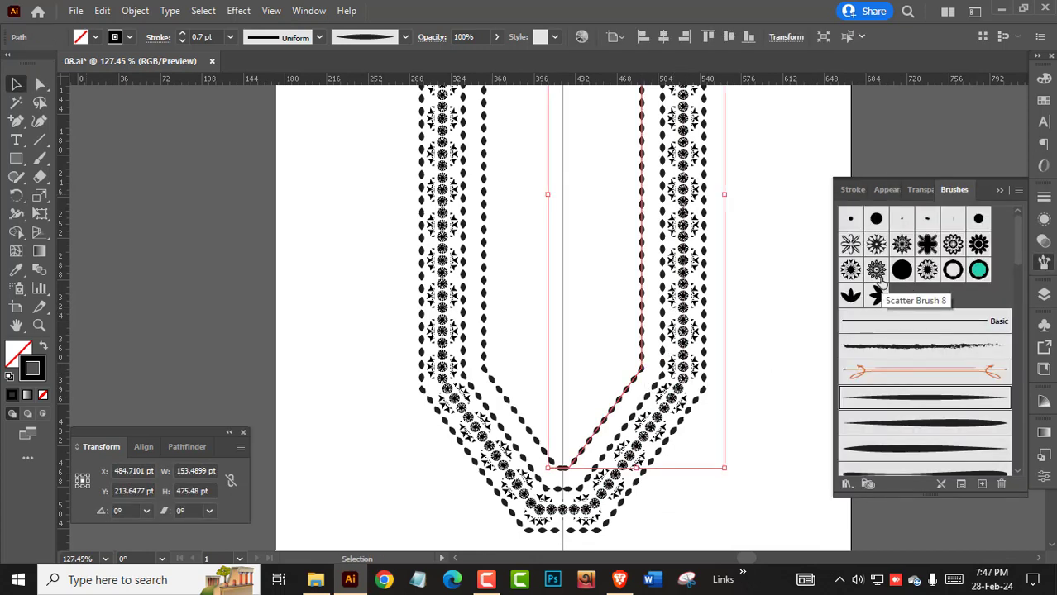
pyautogui.click(927, 270)
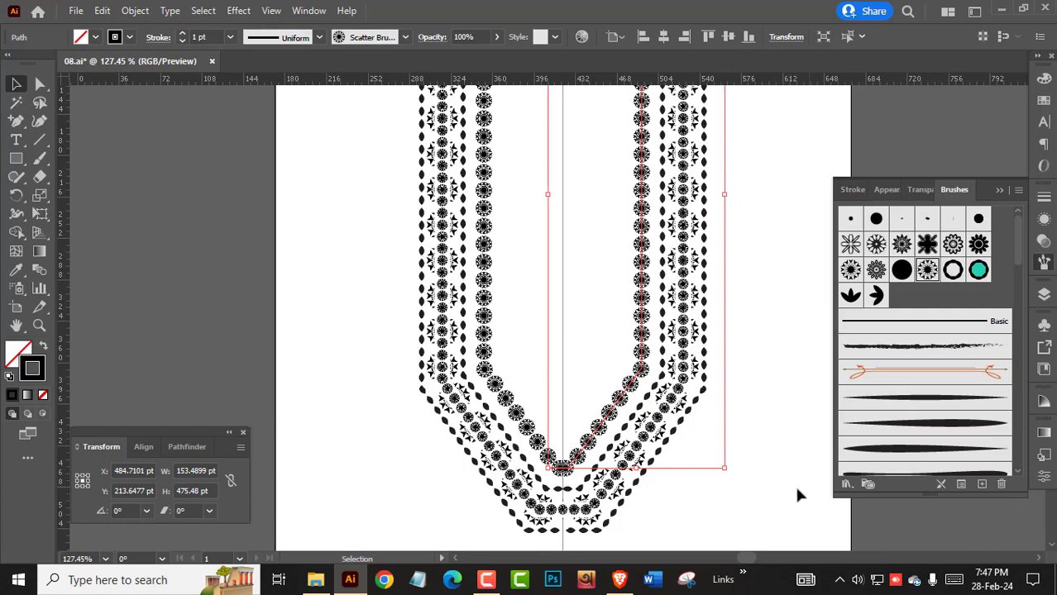
pyautogui.click(782, 506)
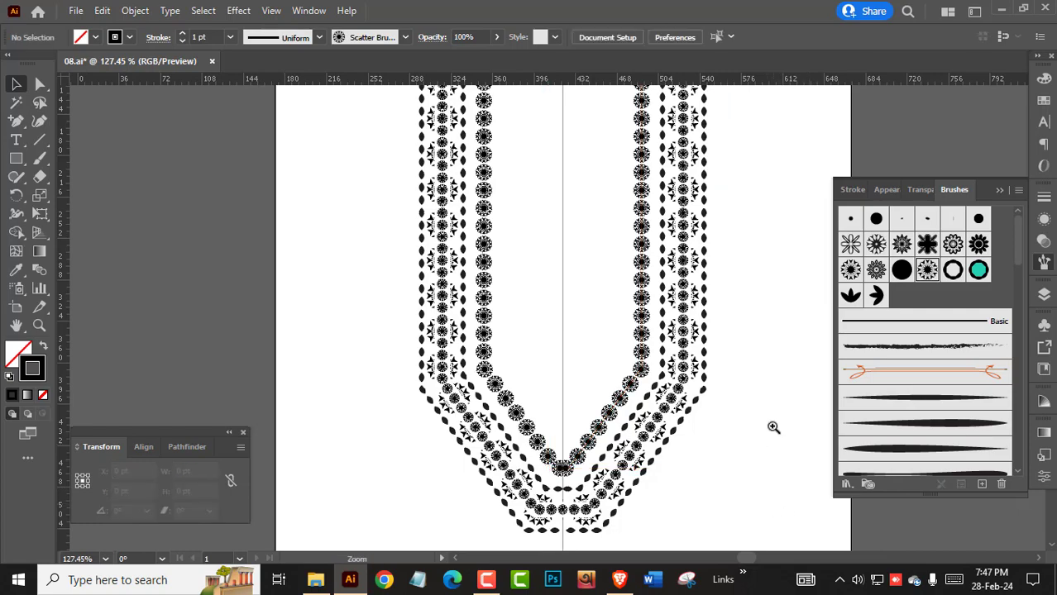
# Zoom in closely on the V bottom to inspect the new flower motifs
pyautogui.moveTo(761, 421)
pyautogui.mouseDown()
pyautogui.moveTo(671, 457)
pyautogui.moveTo(507, 371)
pyautogui.mouseUp()
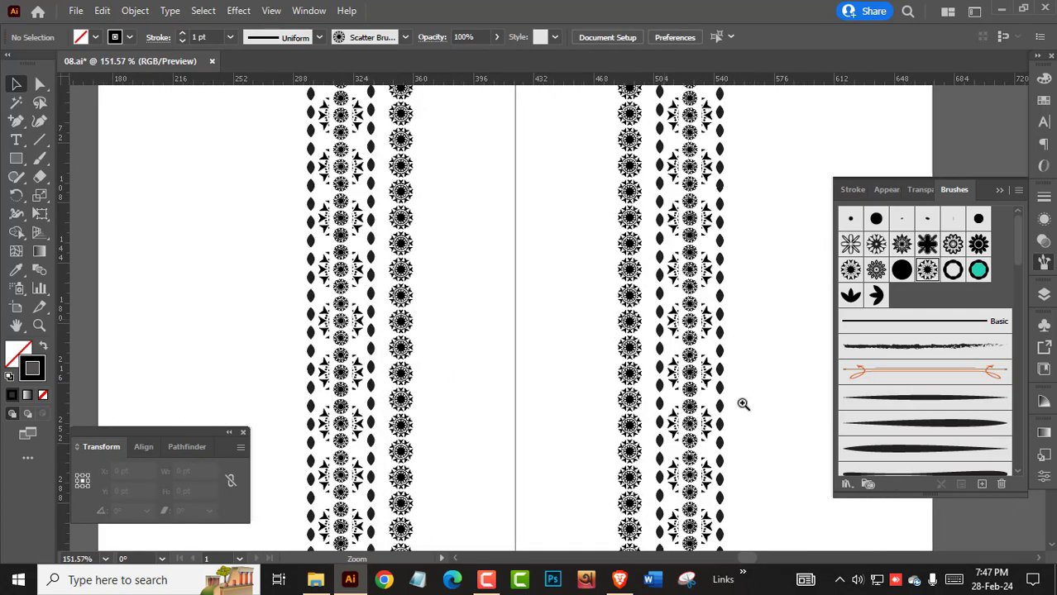
pyautogui.keyDown('alt'); pyautogui.click(507, 372); pyautogui.keyUp('alt')
pyautogui.keyDown('alt'); pyautogui.click(507, 371); pyautogui.keyUp('alt')
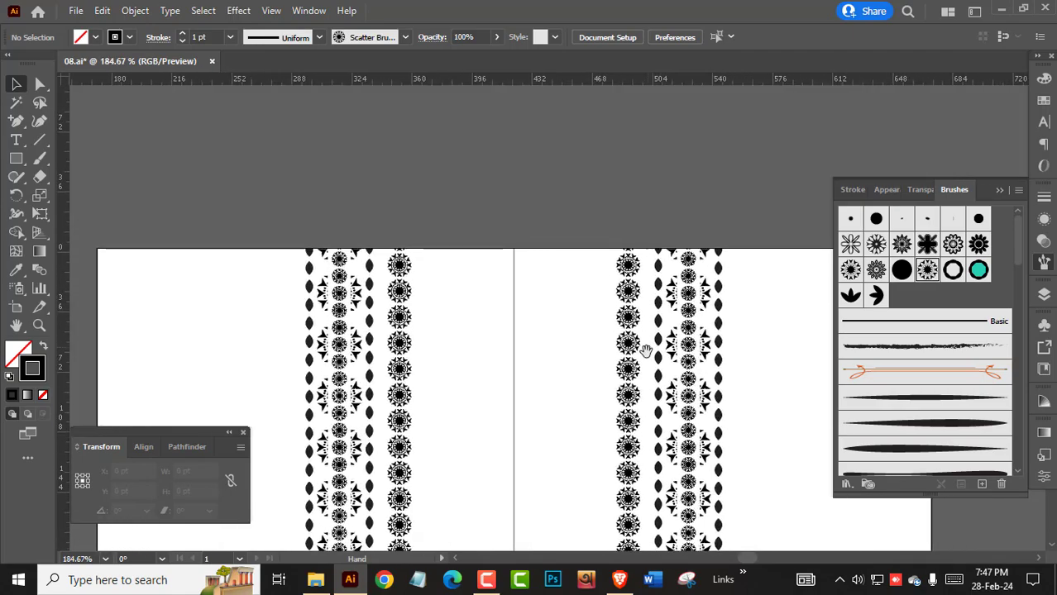
pyautogui.moveTo(702, 529); pyautogui.dragTo(642, 286)
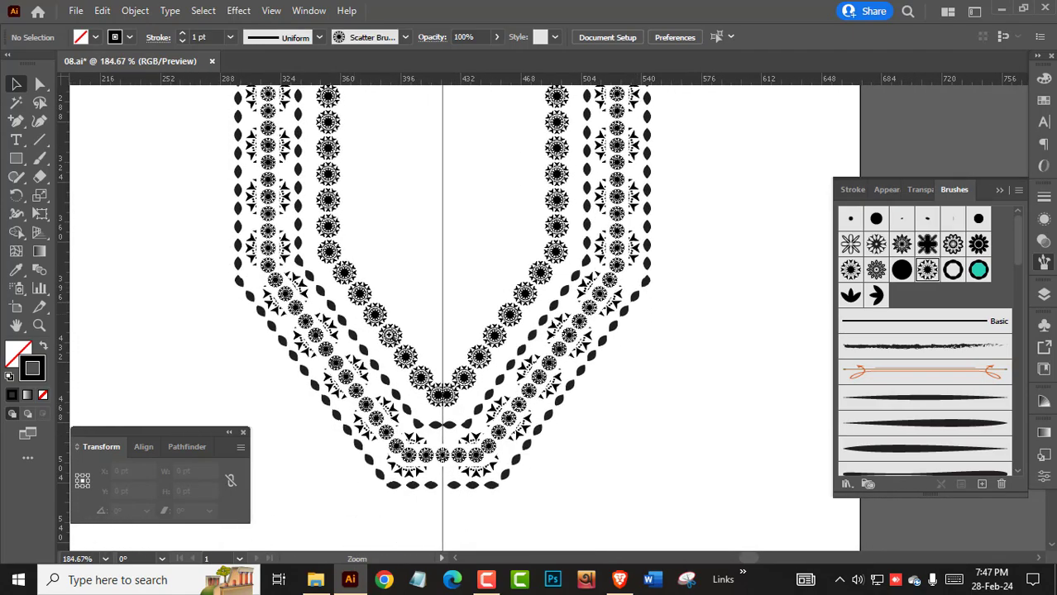
pyautogui.moveTo(368, 322); pyautogui.dragTo(463, 323)
# Drag the flower chain's bottom anchor 12.55 pt right onto the centre guide, then zoom out
pyautogui.press('a')
pyautogui.click(556, 494)
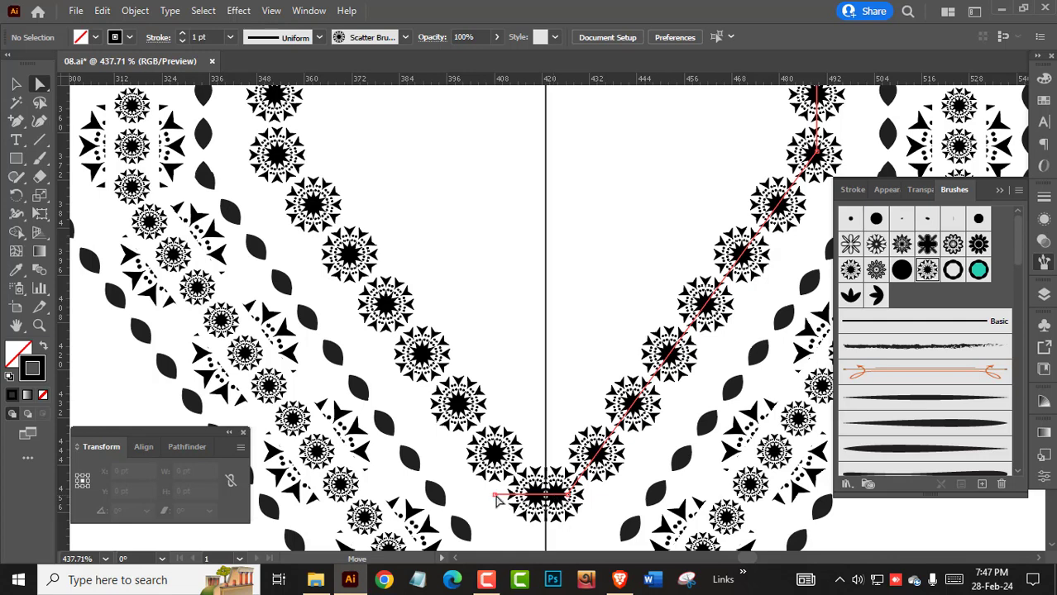
pyautogui.moveTo(496, 498); pyautogui.dragTo(518, 503)
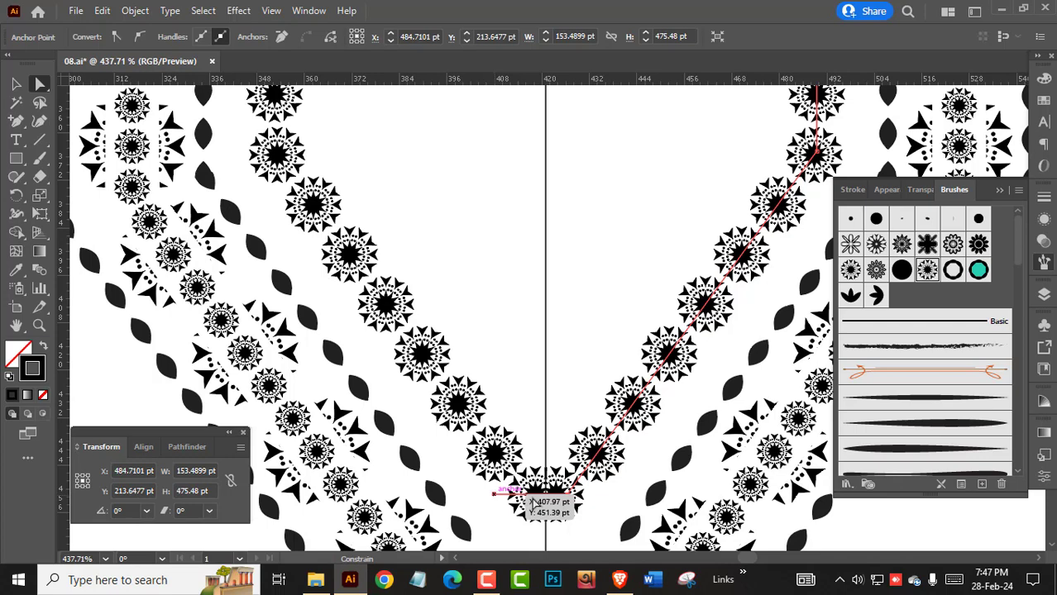
pyautogui.moveTo(531, 500); pyautogui.dragTo(544, 494)
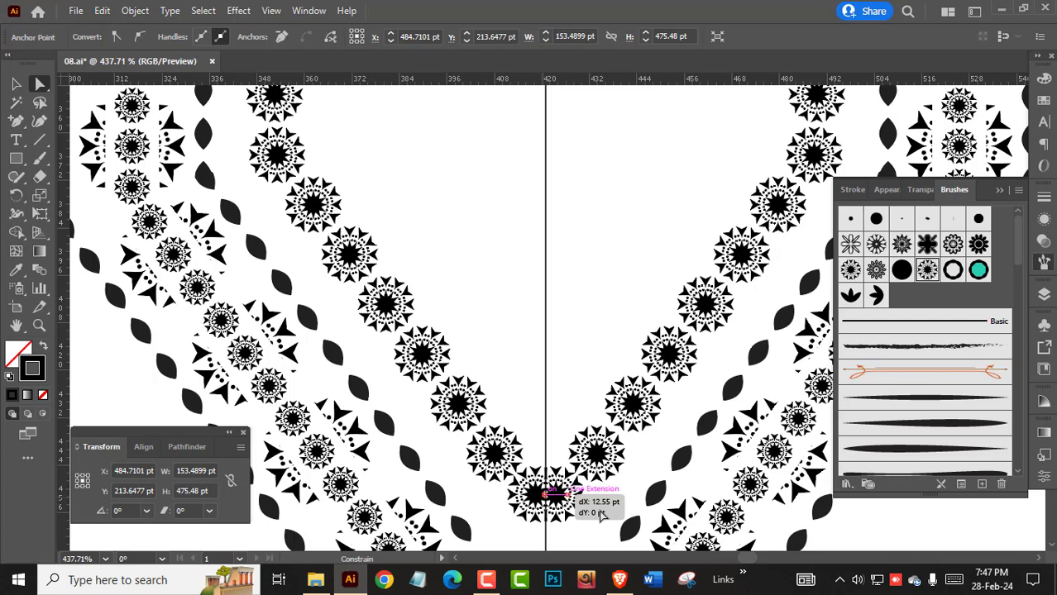
pyautogui.moveTo(601, 513); pyautogui.dragTo(599, 515)
pyautogui.click(600, 515)
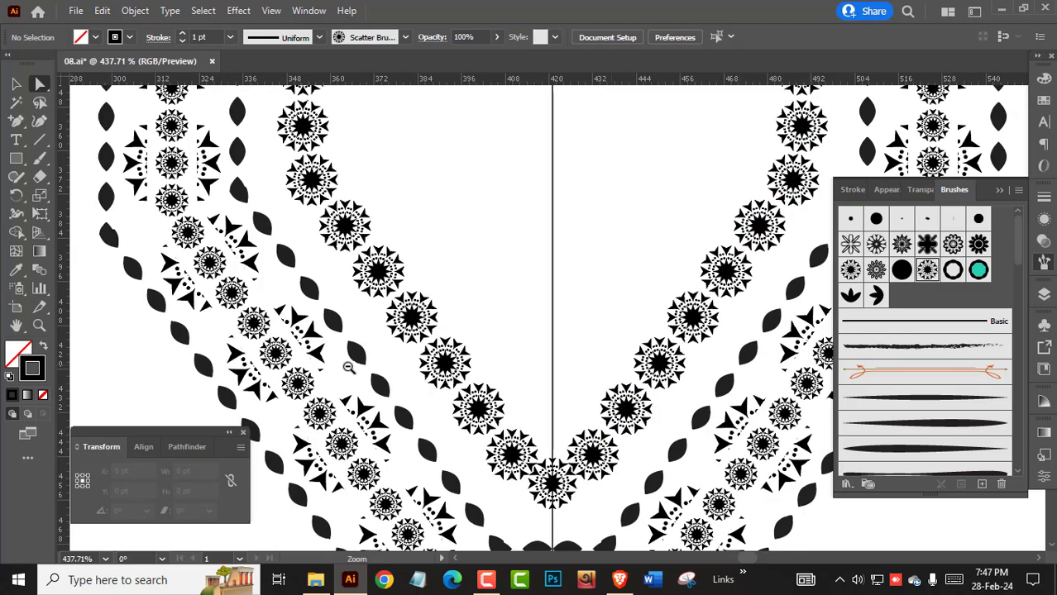
pyautogui.moveTo(599, 354); pyautogui.dragTo(377, 362)
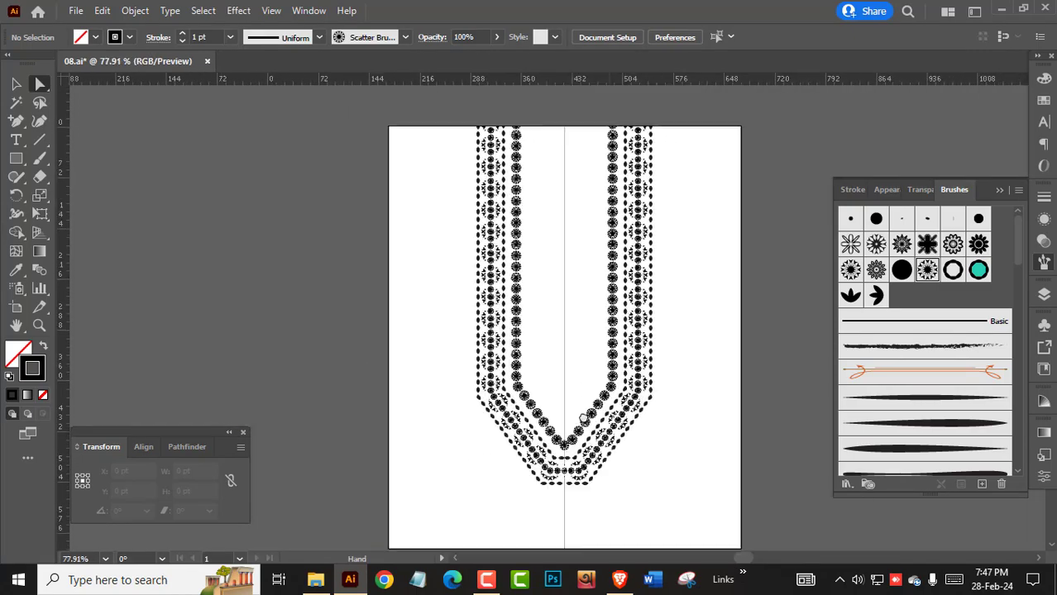
# Thin the outer leaf-chain path's stroke from 0.7 pt to 0.6 pt, then reselect the right path
pyautogui.moveTo(583, 419)
pyautogui.mouseDown()
pyautogui.moveTo(561, 449)
pyautogui.moveTo(674, 384)
pyautogui.mouseUp()
pyautogui.moveTo(674, 521); pyautogui.dragTo(788, 499)
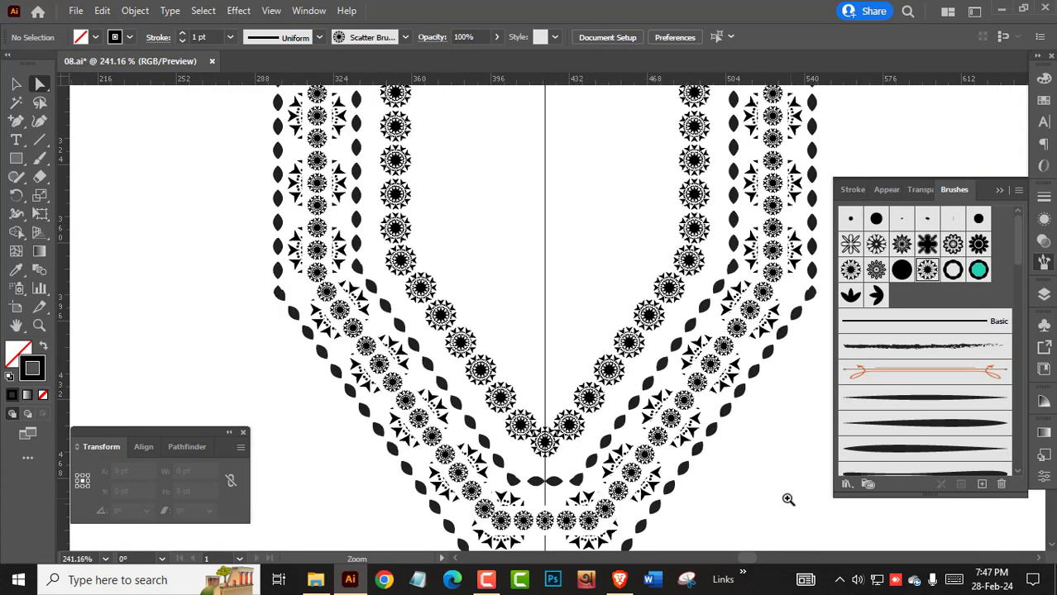
pyautogui.moveTo(719, 326); pyautogui.dragTo(713, 379)
pyautogui.press('v')
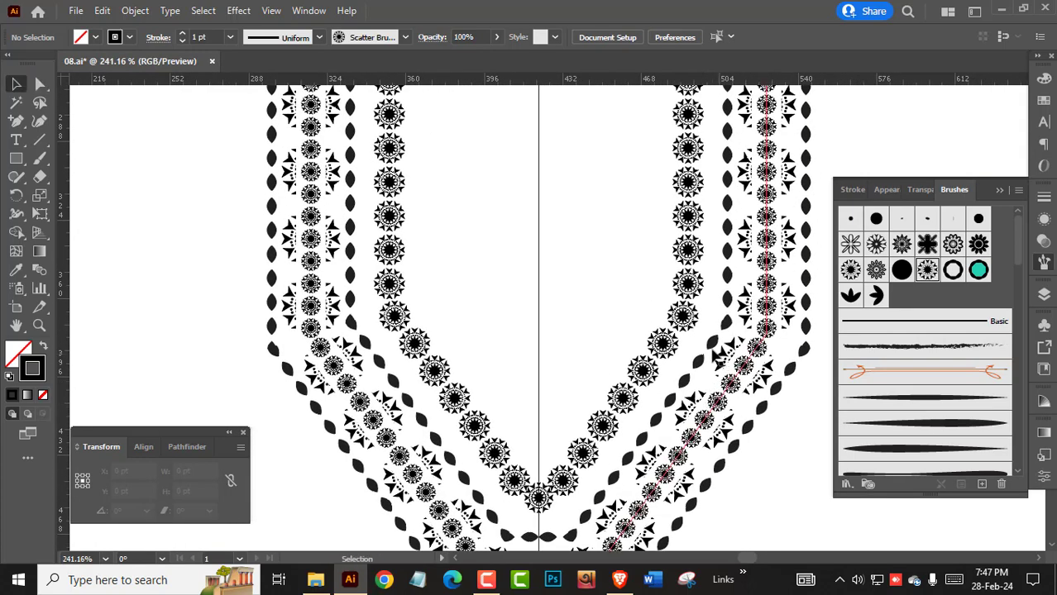
pyautogui.click(714, 351)
pyautogui.click(924, 398)
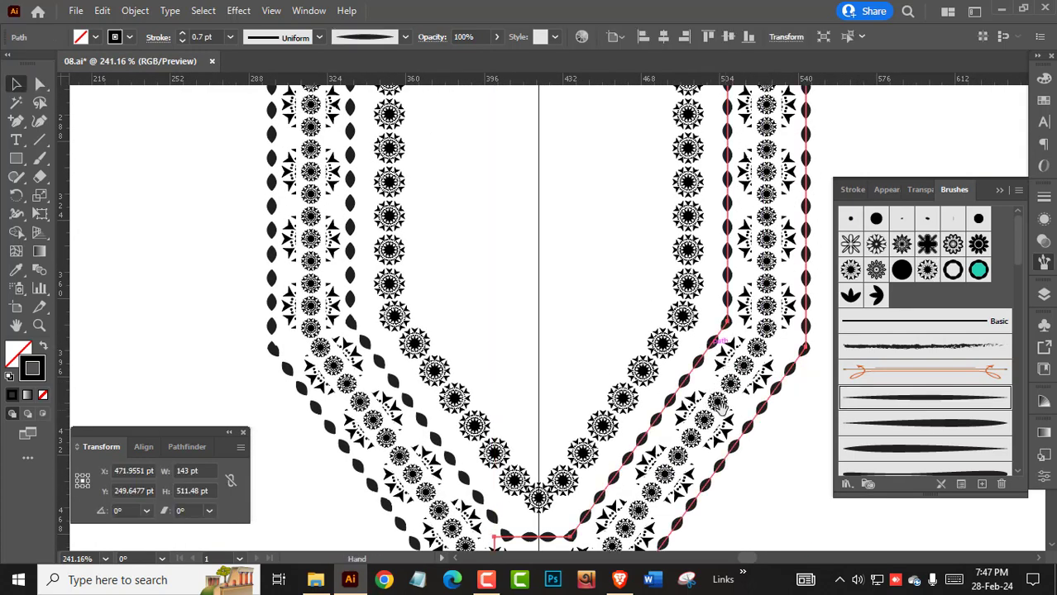
pyautogui.moveTo(718, 405); pyautogui.dragTo(505, 552)
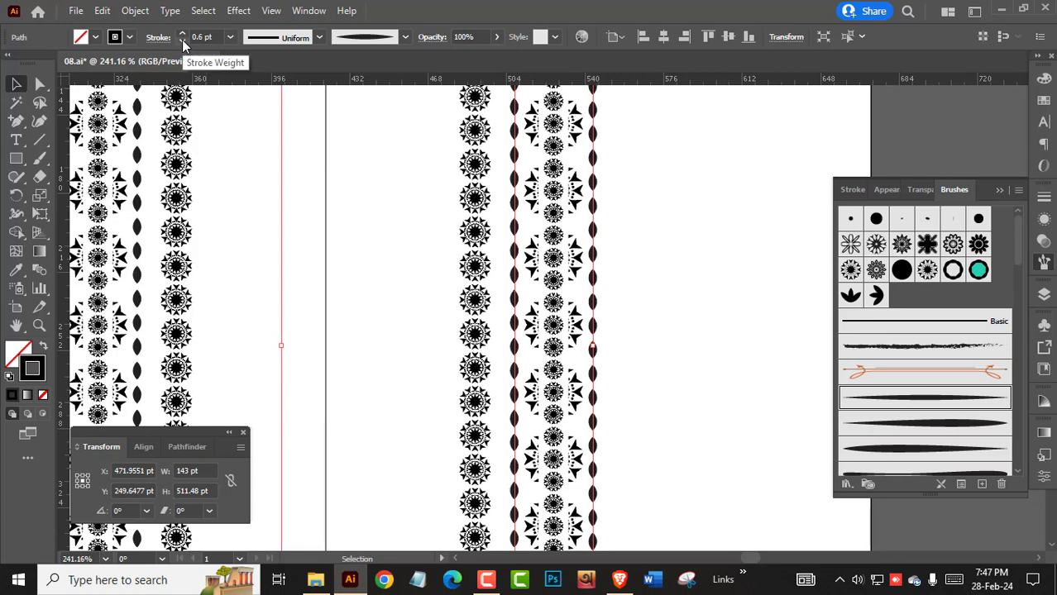
pyautogui.click(648, 240)
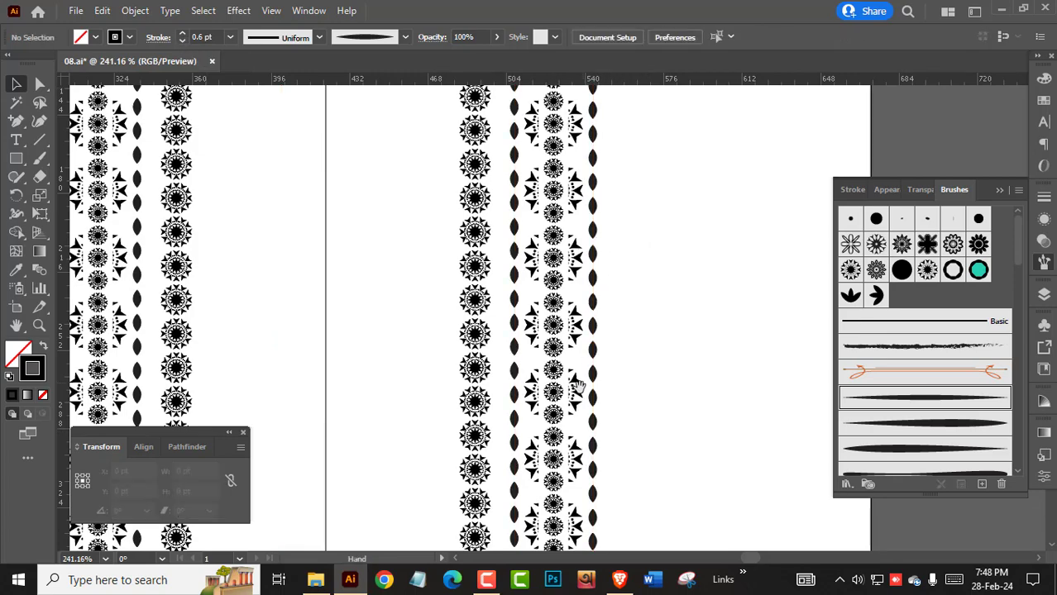
pyautogui.moveTo(620, 248)
pyautogui.mouseDown()
pyautogui.moveTo(444, 349)
pyautogui.moveTo(579, 364)
pyautogui.mouseUp()
pyautogui.click(592, 380)
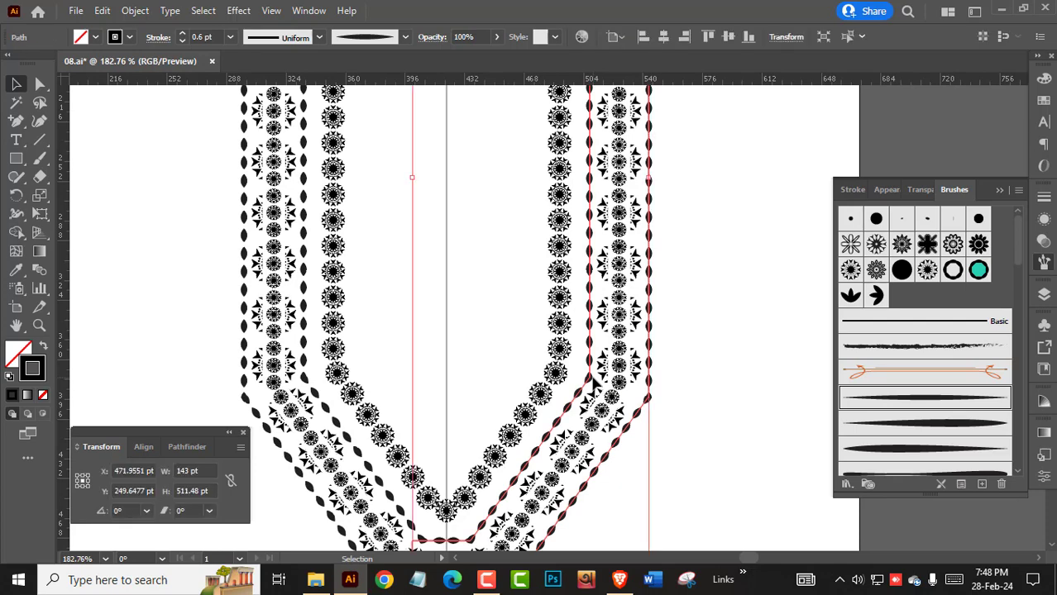
# Make an Offset Path copy of the outer leaf-chain path, lowering the offset from 18 pt to 8 pt
pyautogui.click(135, 11)
pyautogui.moveTo(191, 375)
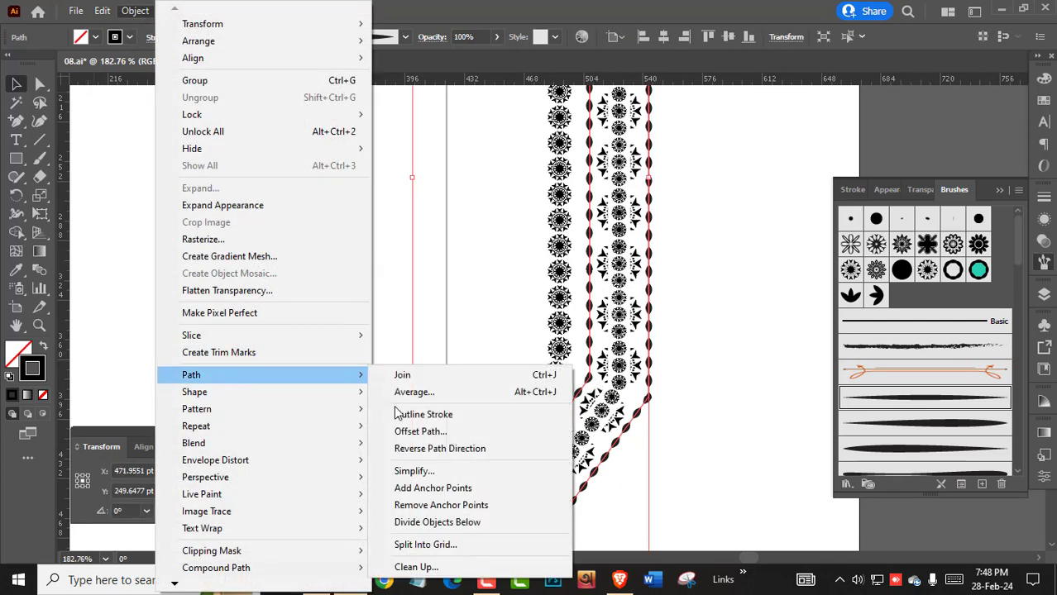
pyautogui.click(428, 430)
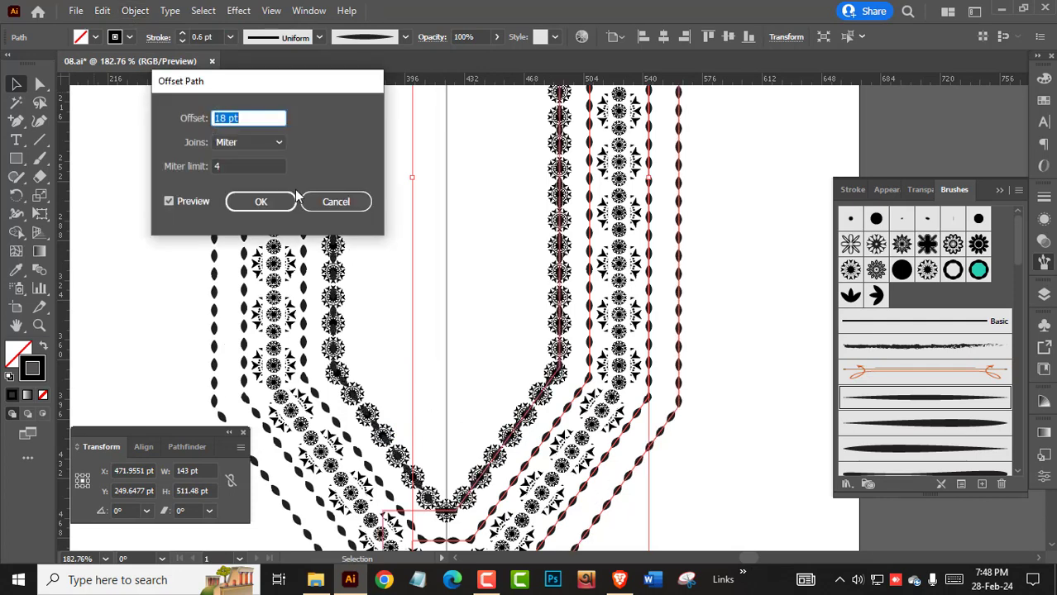
pyautogui.press('Down')
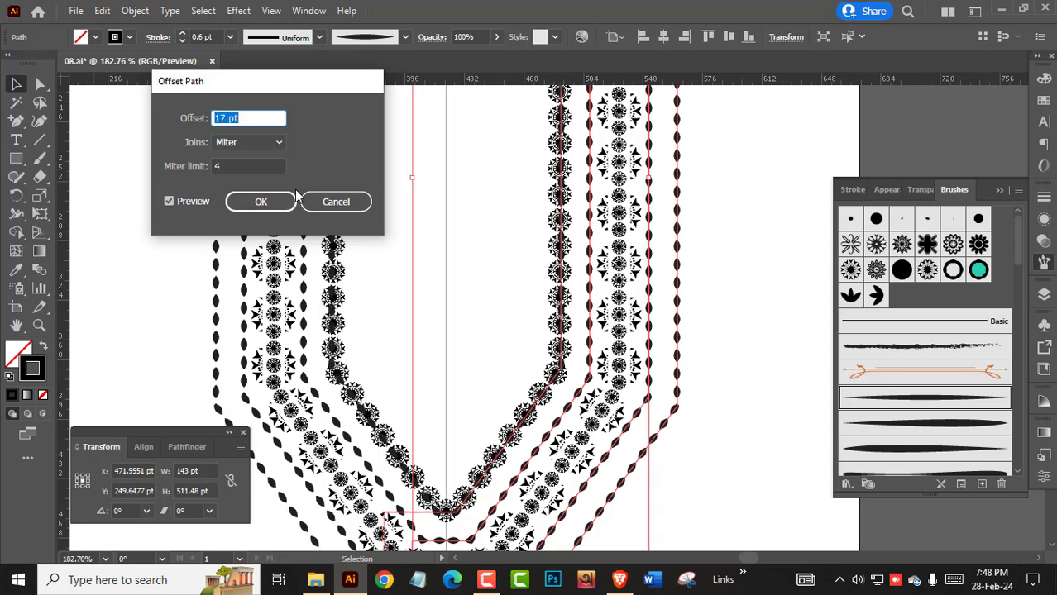
pyautogui.press('Down')
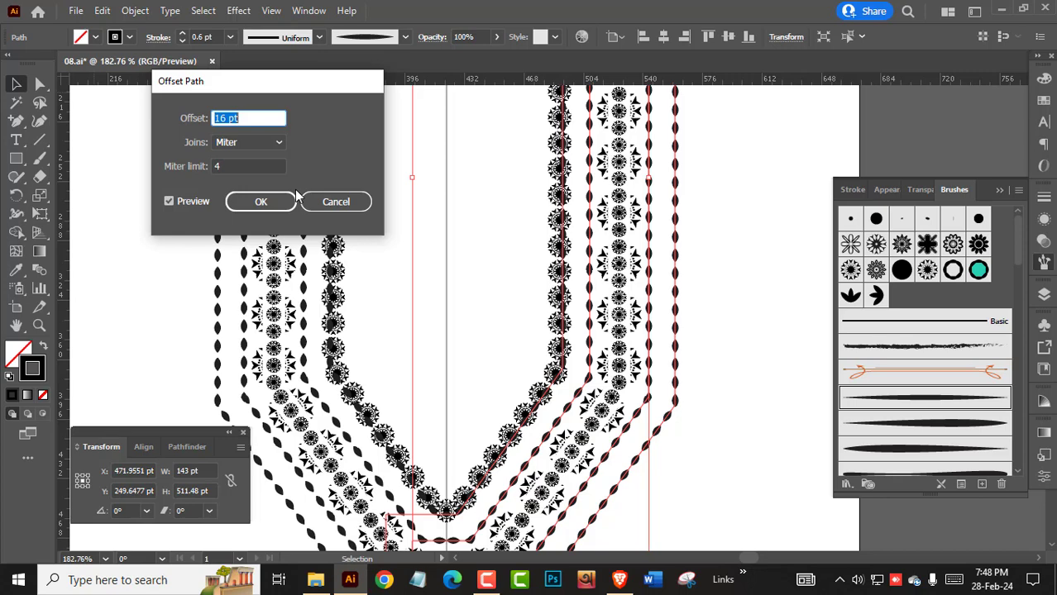
pyautogui.press('Down')
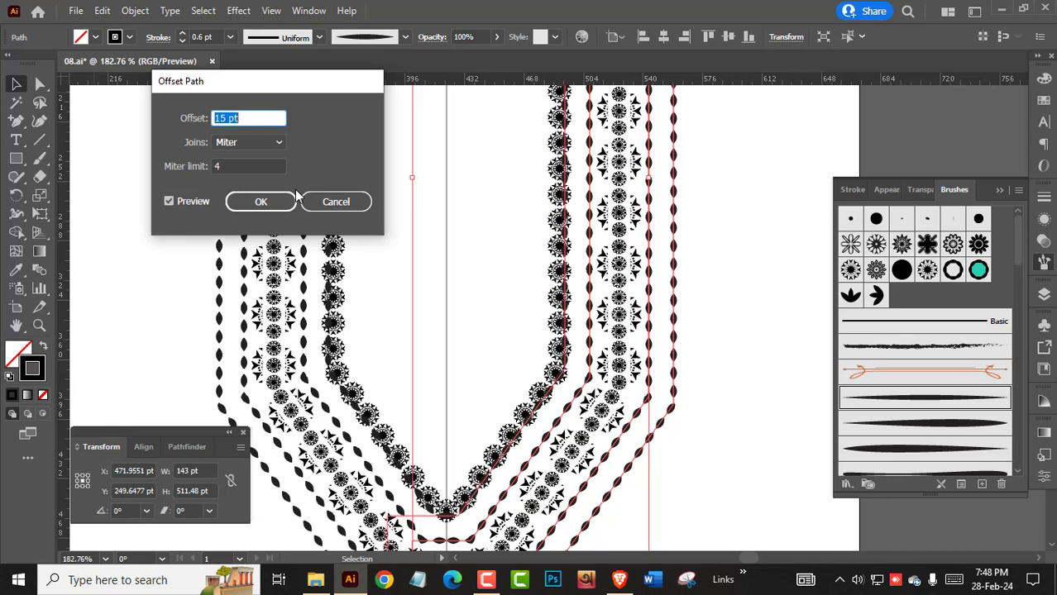
pyautogui.press('Down')
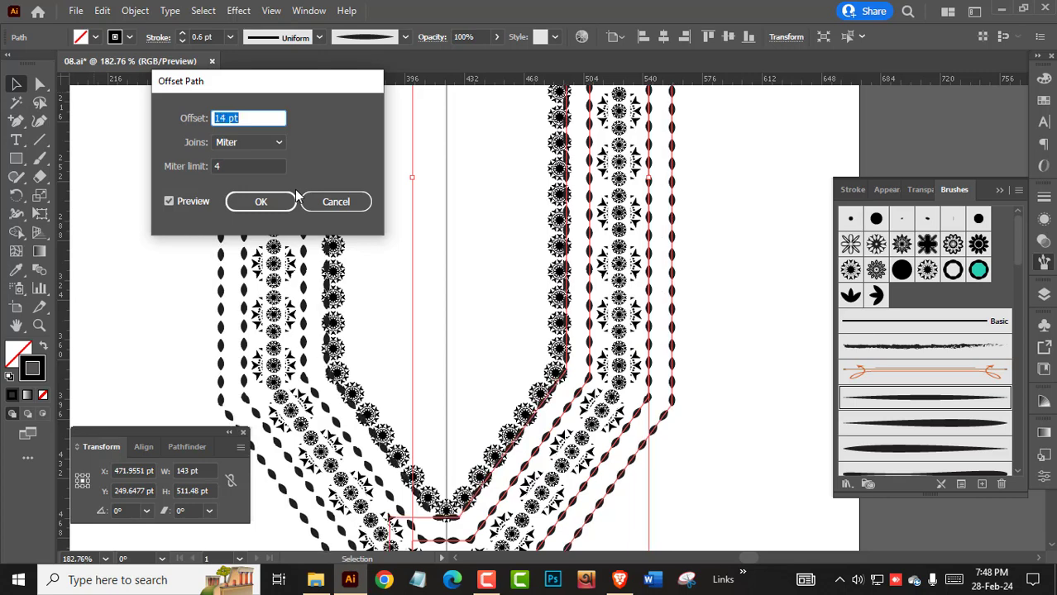
pyautogui.press('Down')
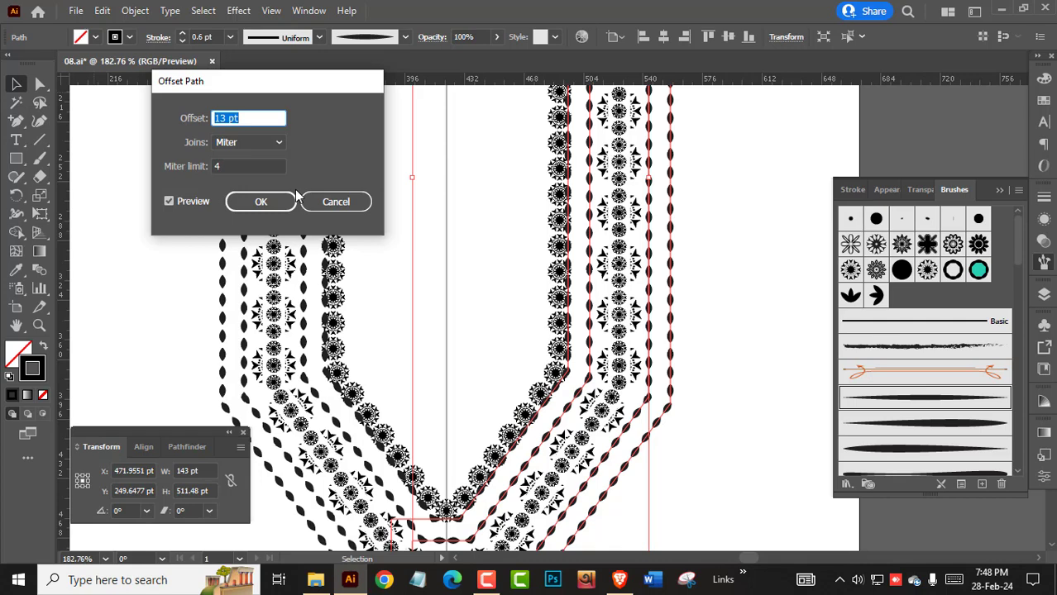
pyautogui.press('Down')
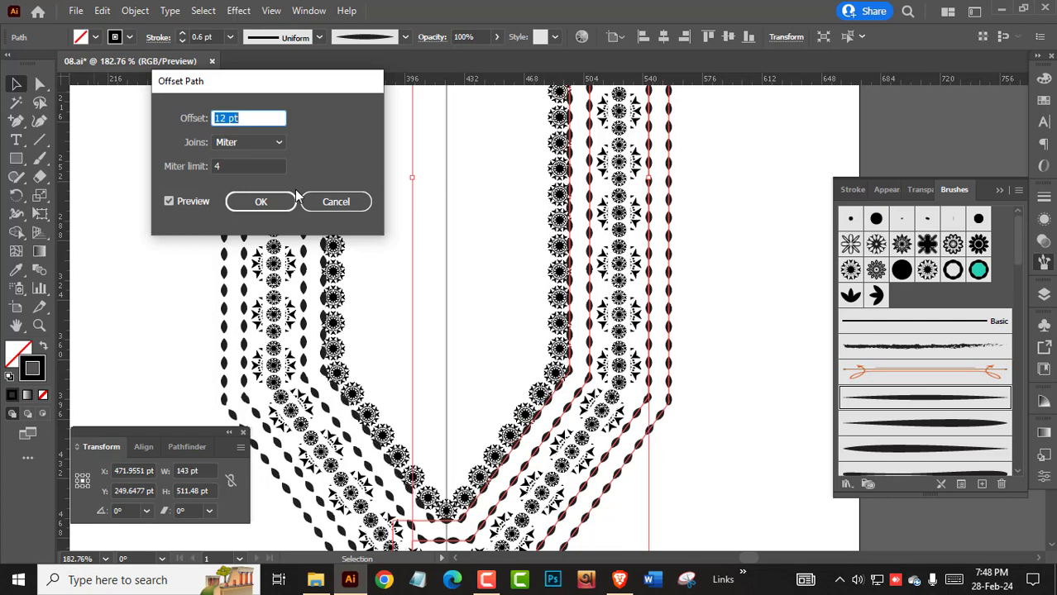
pyautogui.press('Down')
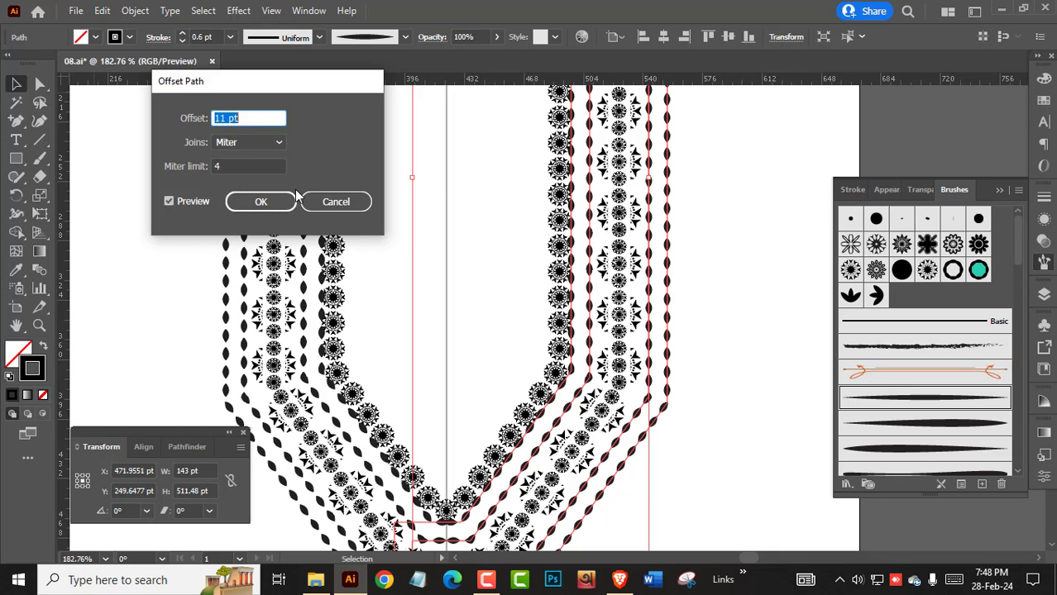
pyautogui.press('Down')
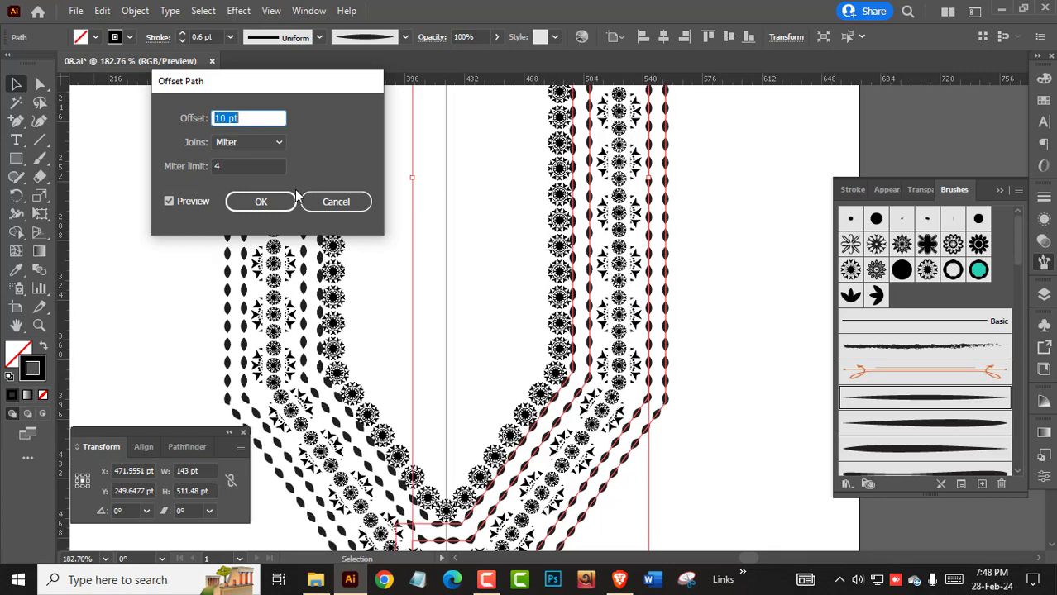
pyautogui.press('Down')
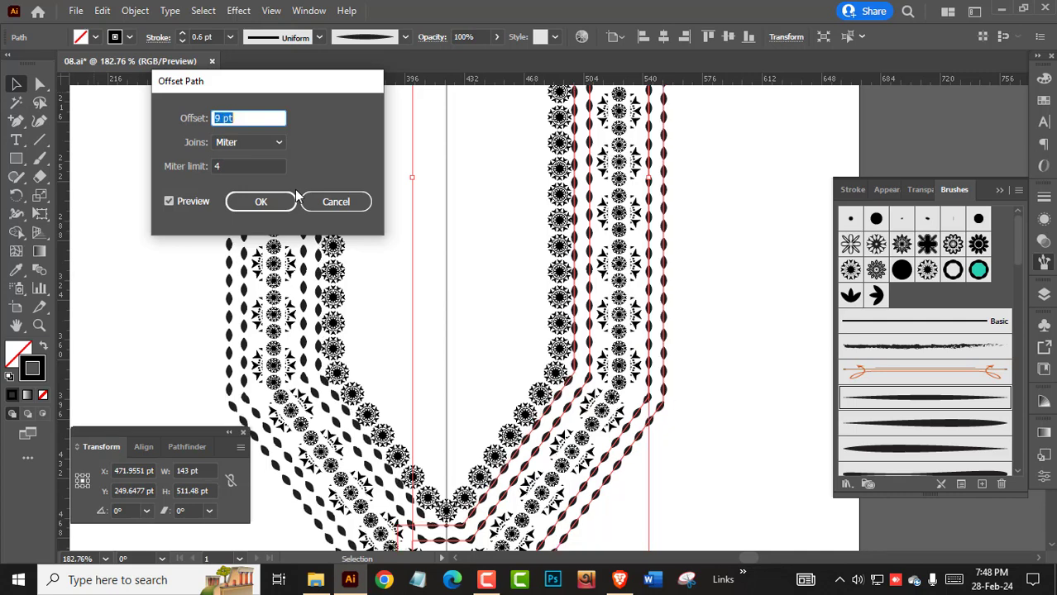
pyautogui.press('Down')
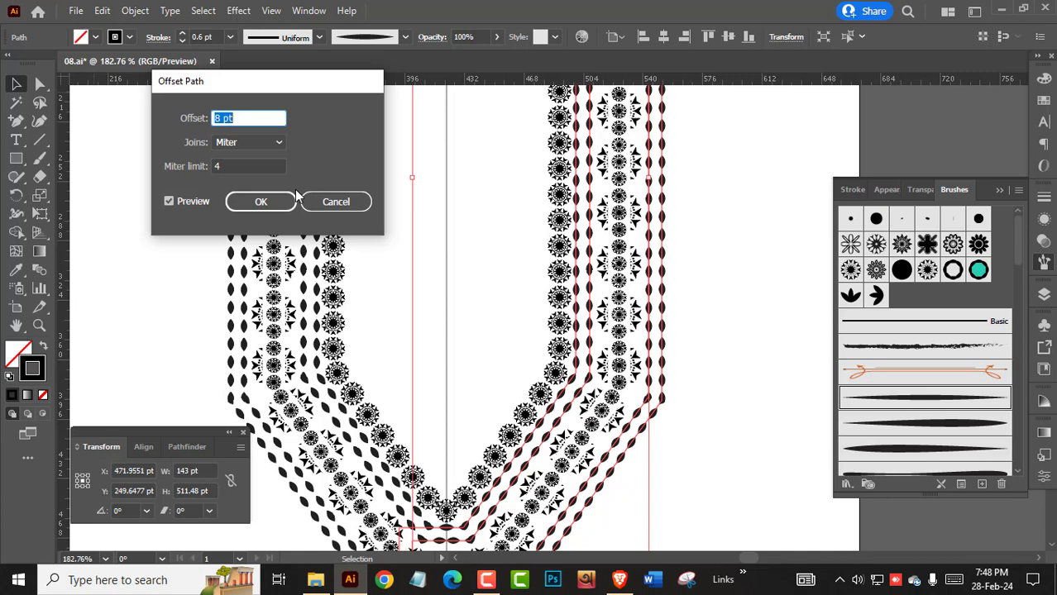
pyautogui.click(259, 202)
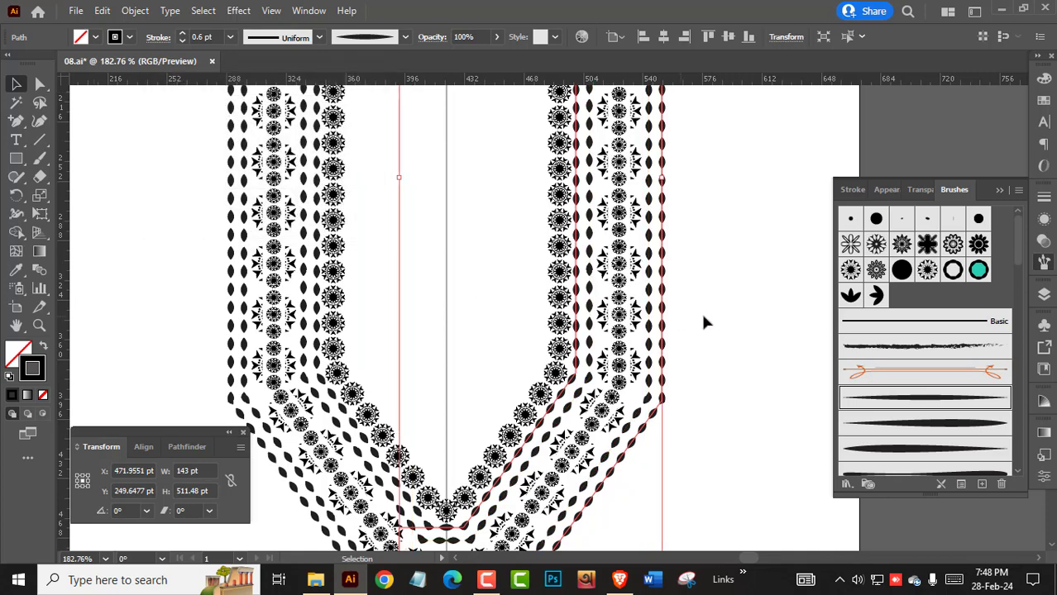
pyautogui.click(716, 322)
pyautogui.scroll(-4, 566, 354)
pyautogui.moveTo(559, 271); pyautogui.dragTo(566, 354)
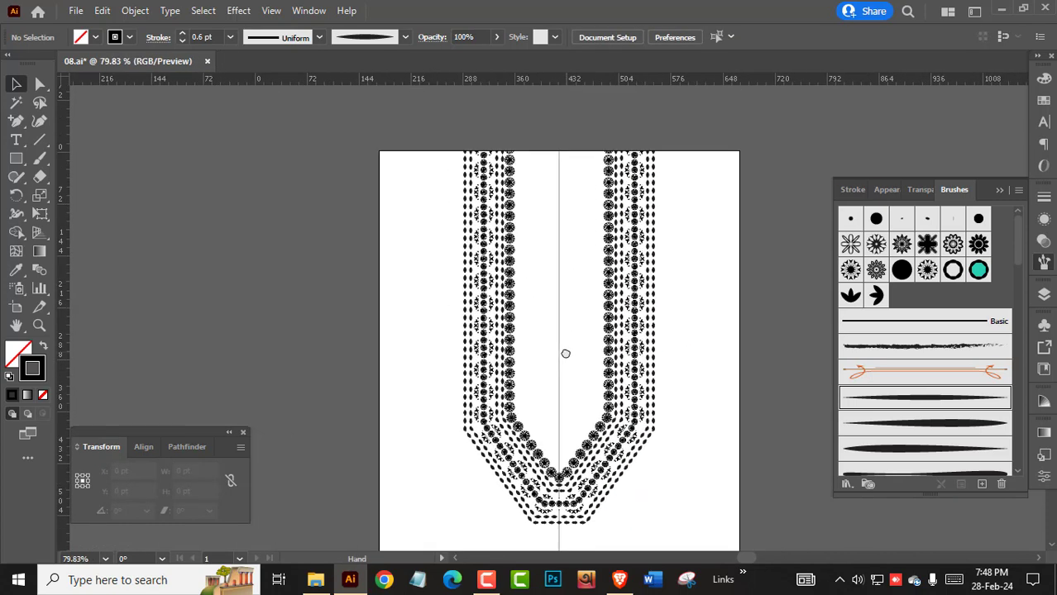
pyautogui.scroll(4, 562, 352)
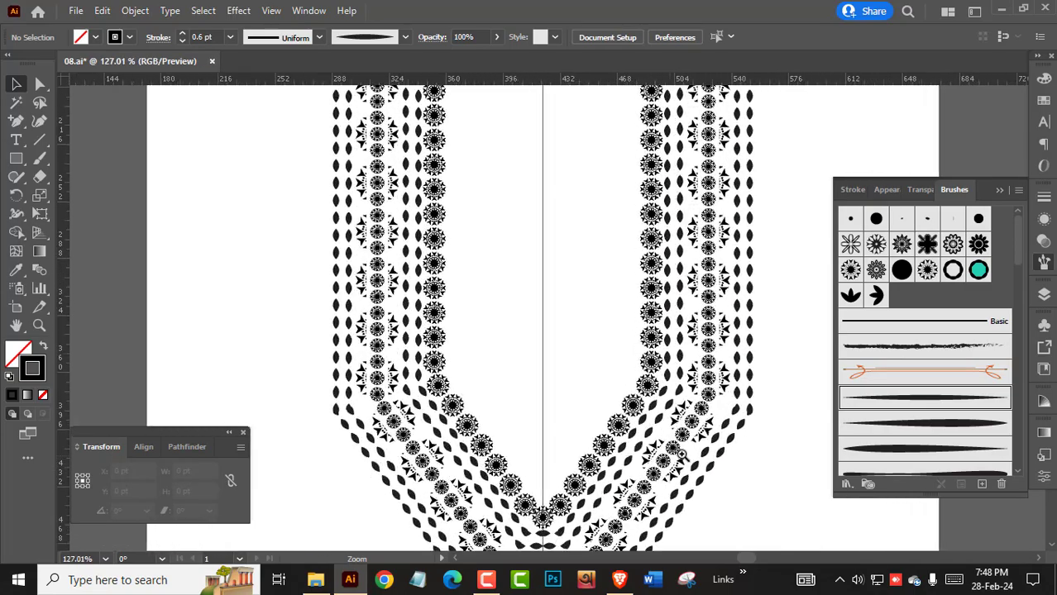
pyautogui.scroll(-3, 585, 312)
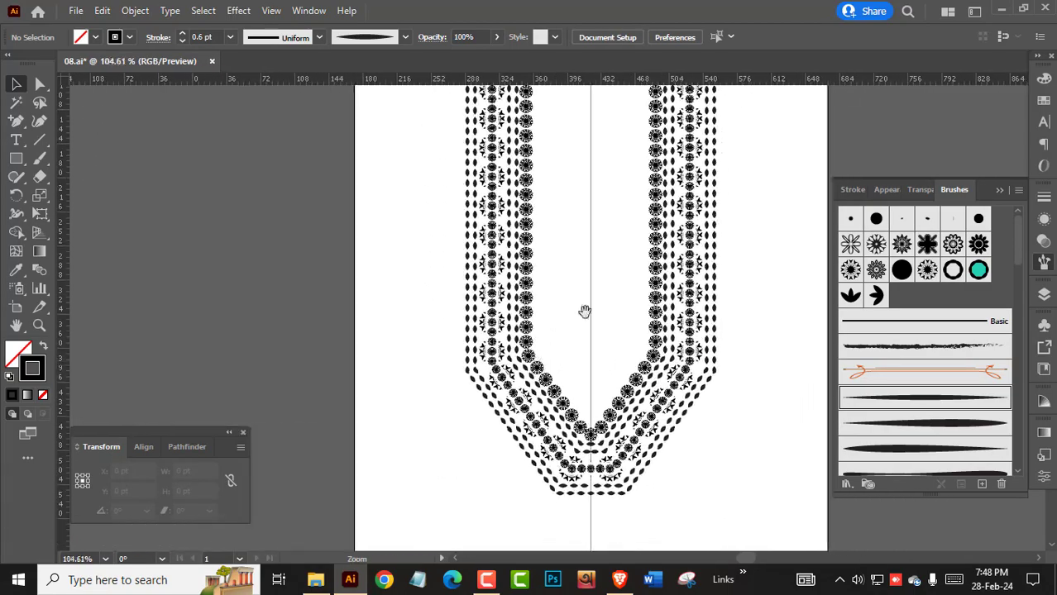
pyautogui.moveTo(593, 358); pyautogui.dragTo(571, 342)
pyautogui.scroll(3, 690, 360)
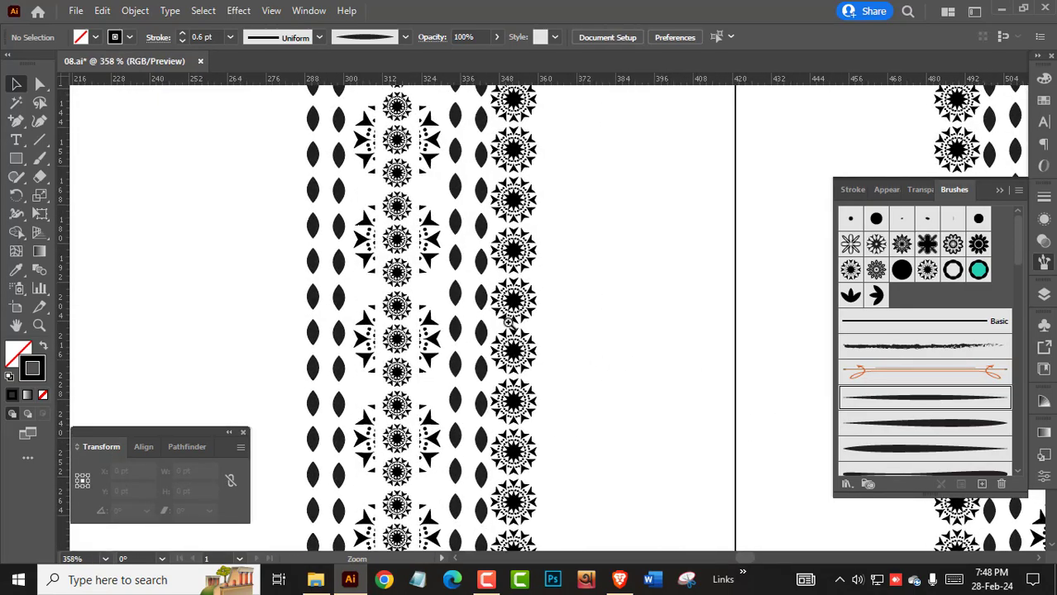
pyautogui.scroll(2, 473, 272)
pyautogui.scroll(-3, 290, 315)
pyautogui.scroll(-3, 392, 307)
pyautogui.scroll(-2, 434, 324)
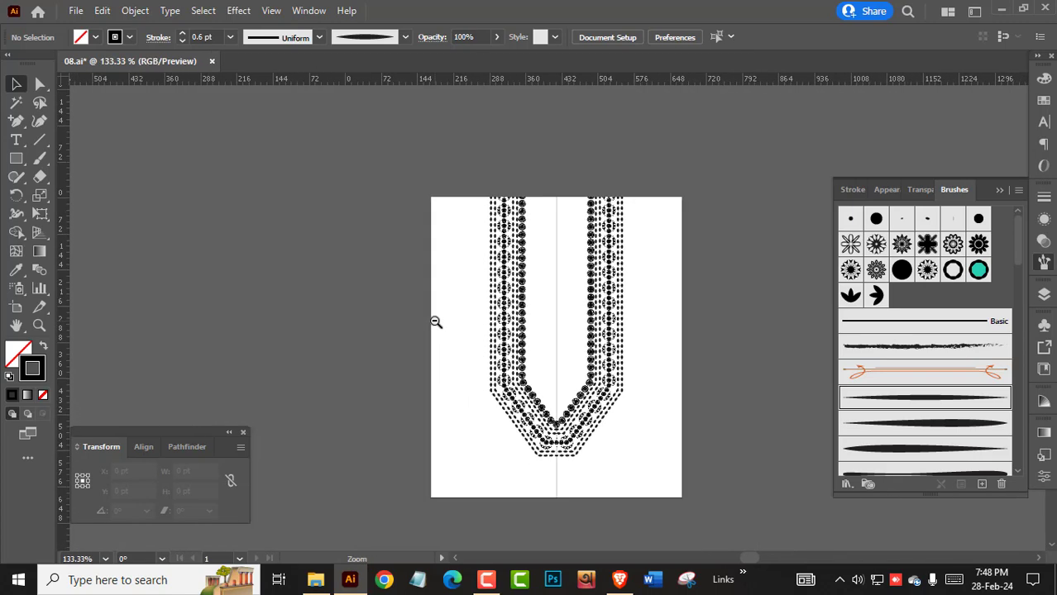
pyautogui.click(76, 10)
pyautogui.click(131, 154)
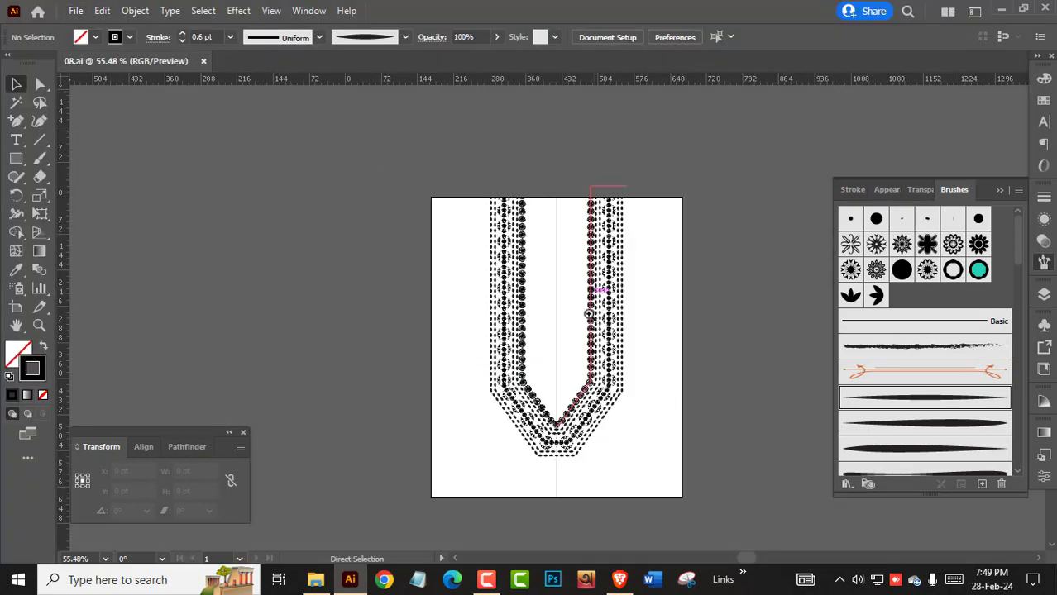
pyautogui.moveTo(590, 314)
pyautogui.mouseDown()
pyautogui.moveTo(738, 454)
pyautogui.moveTo(750, 427)
pyautogui.mouseUp()
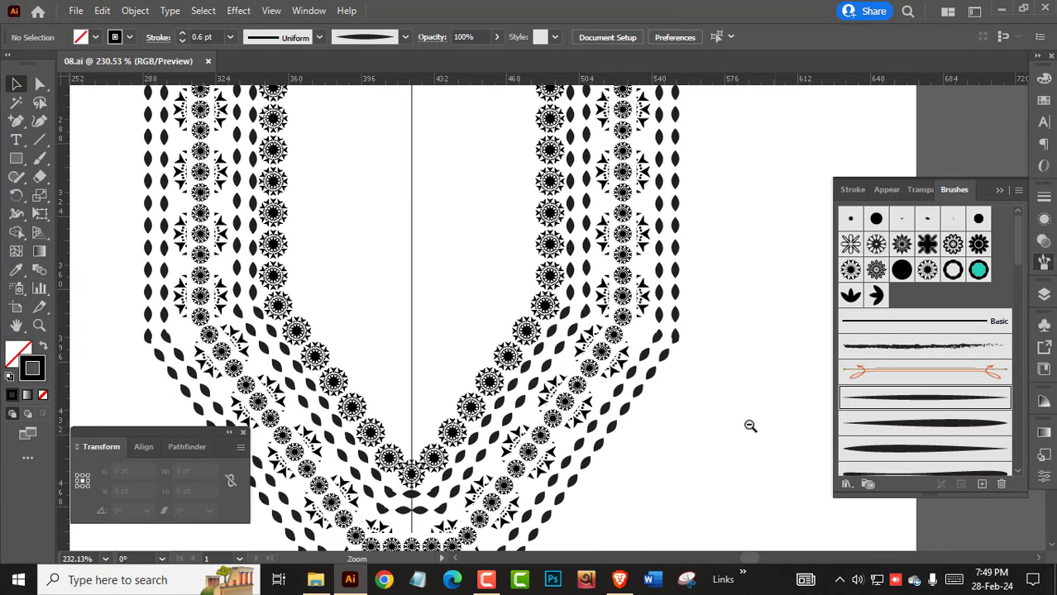
pyautogui.moveTo(563, 328); pyautogui.dragTo(370, 336)
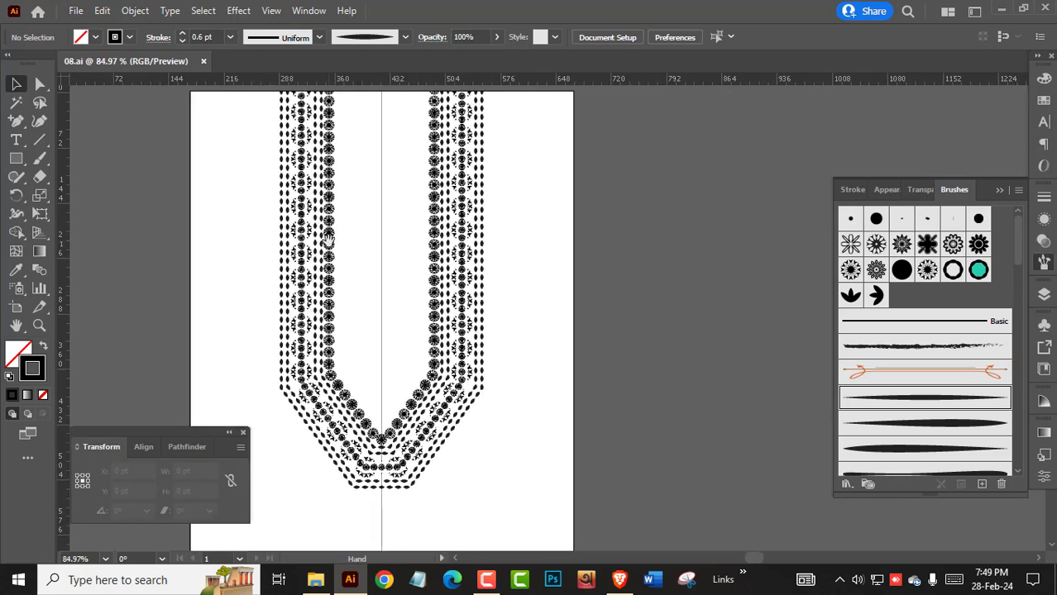
# Expand the U-shaped brush border's appearance into plain shapes and select the whole expanded group
pyautogui.click(340, 205)
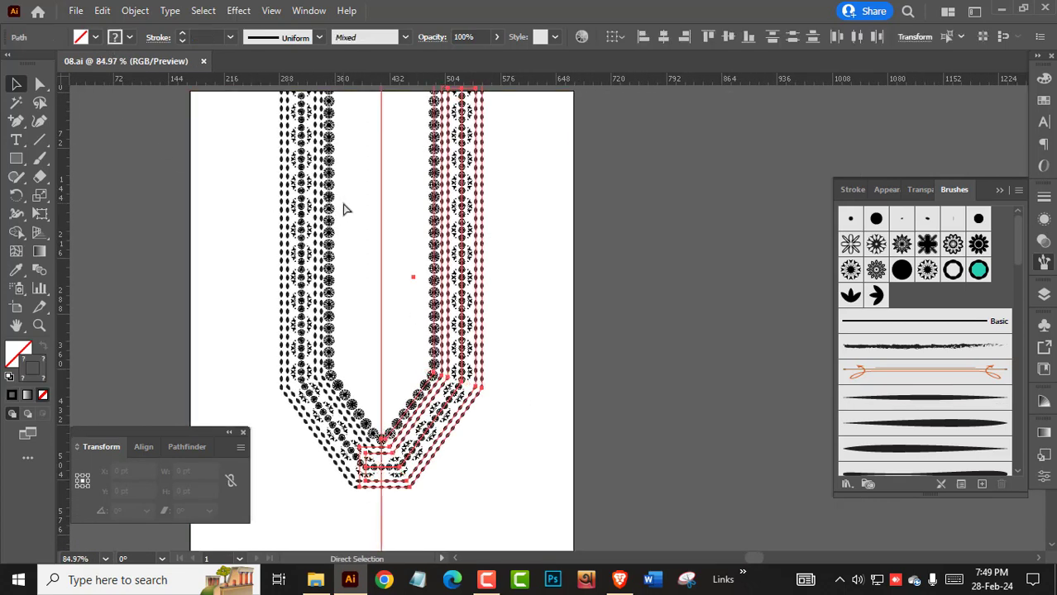
pyautogui.click(134, 10)
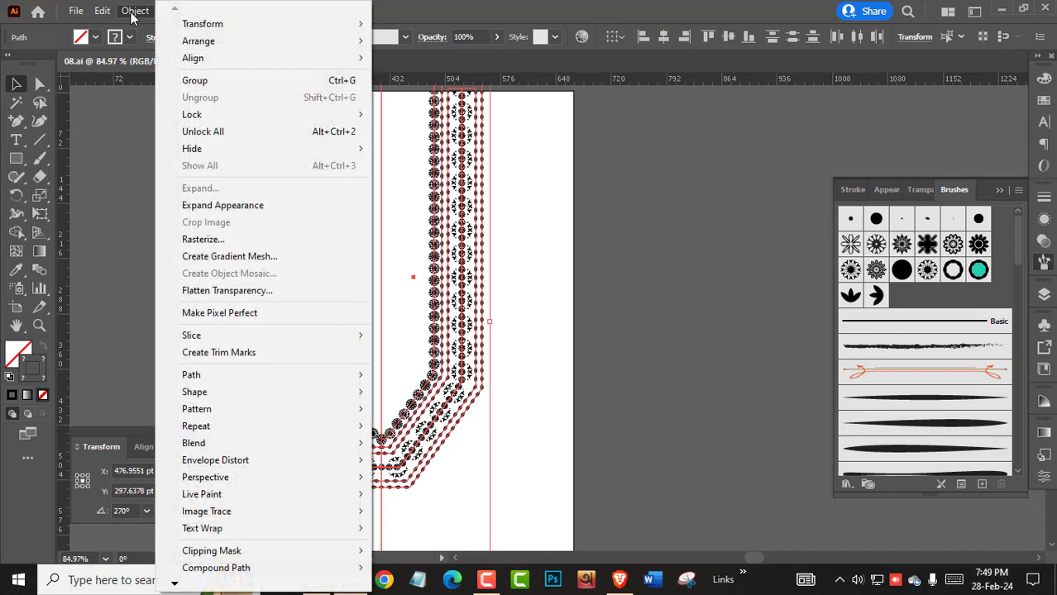
pyautogui.click(211, 206)
pyautogui.click(547, 305)
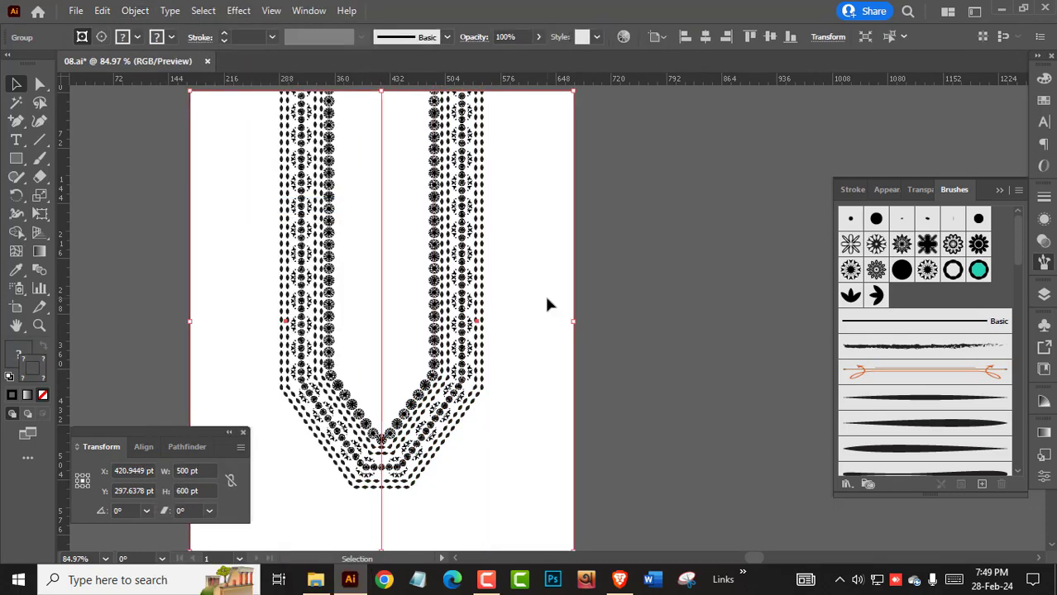
pyautogui.click(184, 446)
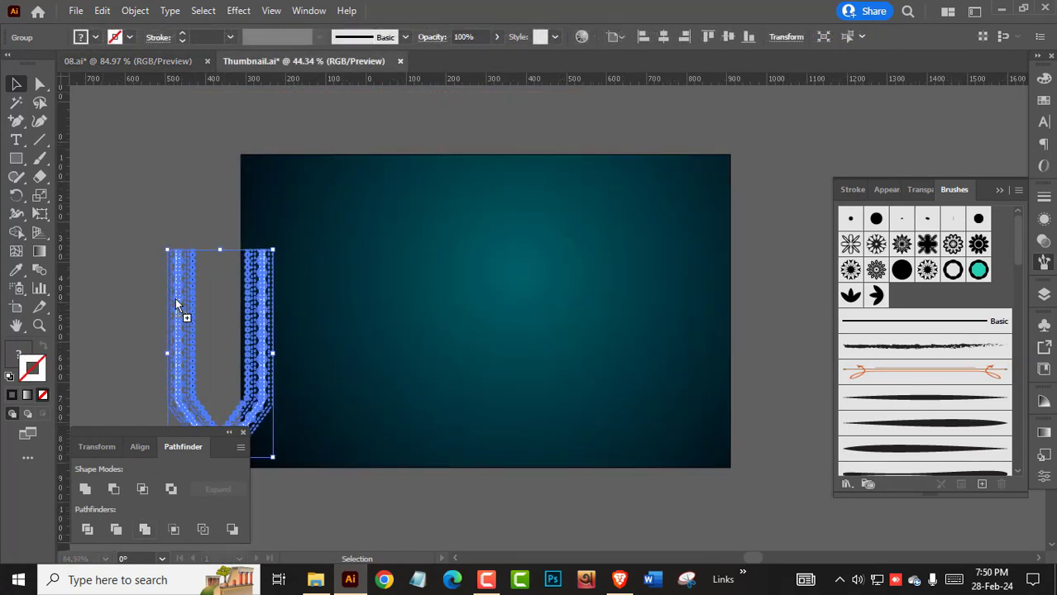
# Move the pasted U border further left of the teal artboard and zoom in on its bottom
pyautogui.press('Tab')
pyautogui.moveTo(176, 304)
pyautogui.mouseDown()
pyautogui.moveTo(467, 342)
pyautogui.moveTo(389, 455)
pyautogui.moveTo(824, 367)
pyautogui.mouseUp()
pyautogui.press('v')
pyautogui.click(372, 451)
pyautogui.press('z')
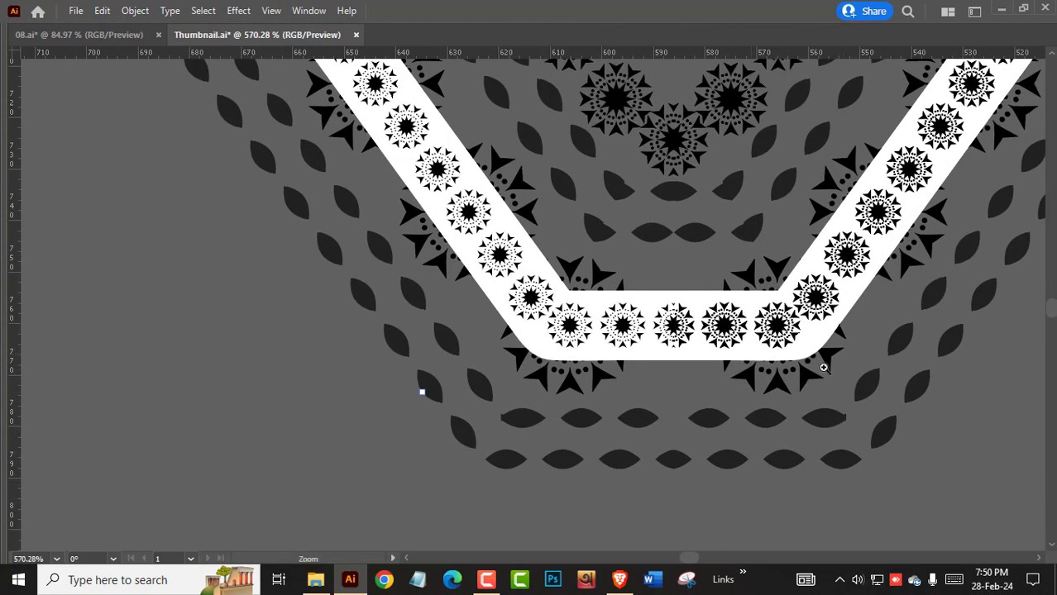
pyautogui.scroll(1, 824, 367)
pyautogui.scroll(-4, 769, 372)
pyautogui.scroll(3, 827, 430)
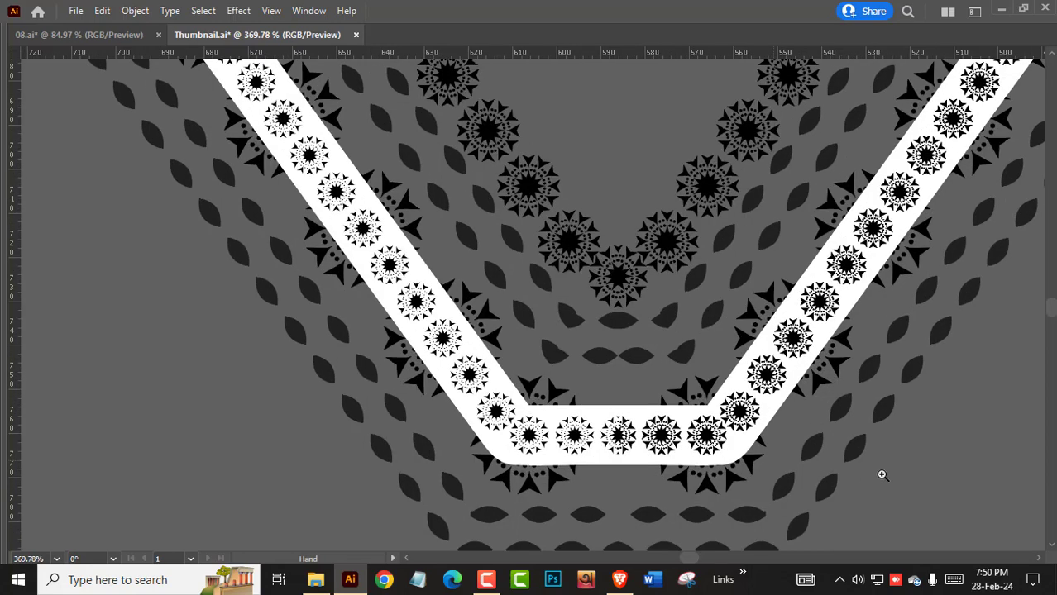
pyautogui.scroll(3, 699, 405)
# Simplify the border artwork's paths, then try a Pathfinder Unite and undo it
pyautogui.press('v')
pyautogui.click(697, 403)
pyautogui.rightClick(695, 400)
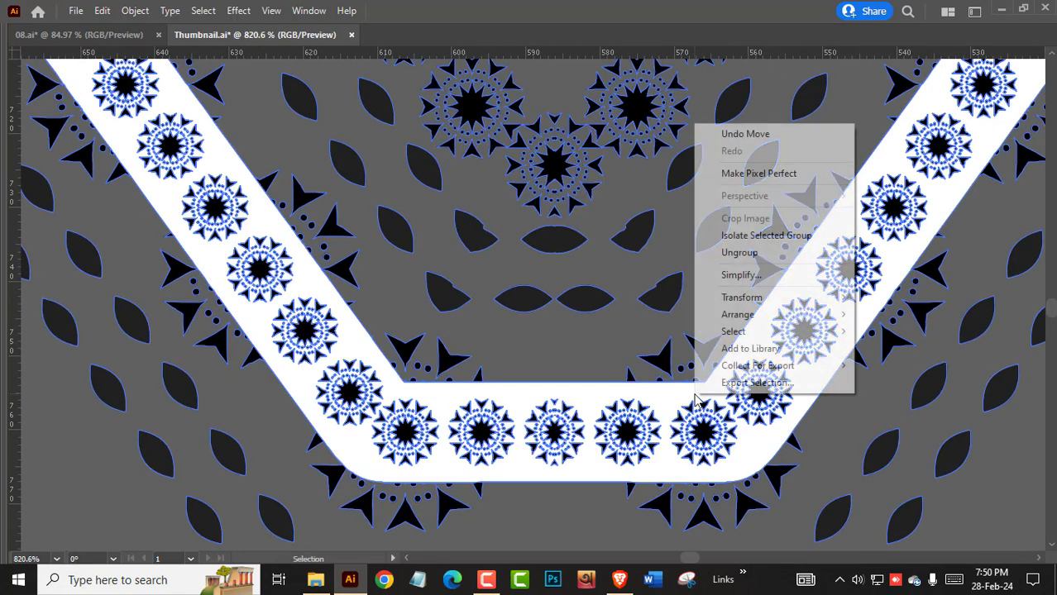
pyautogui.click(739, 275)
pyautogui.click(567, 509)
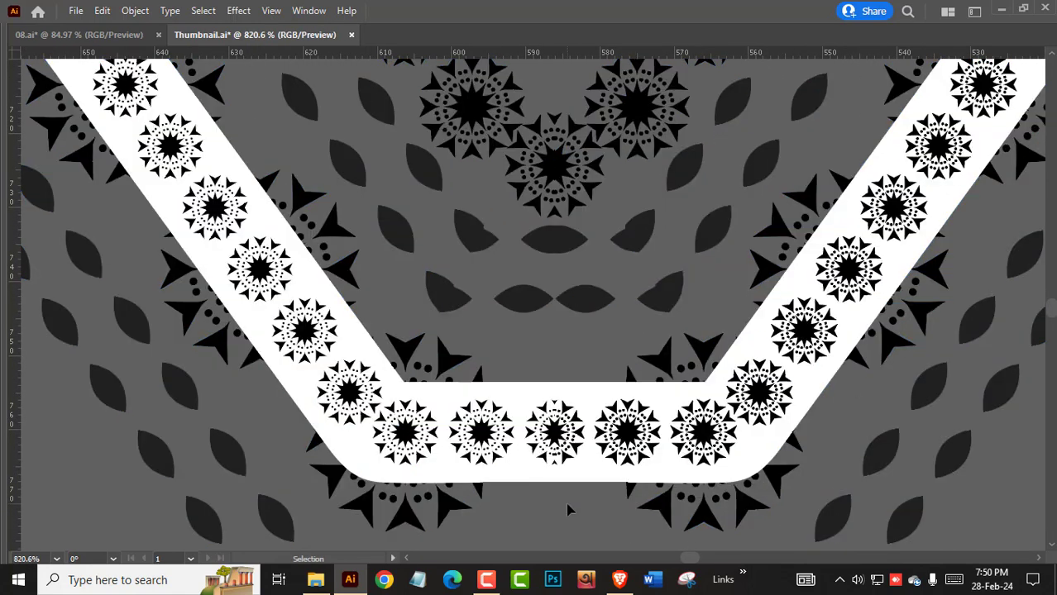
pyautogui.click(556, 471)
pyautogui.hotkey('ctrl', 'shift', 'F9')
pyautogui.press('Tab')
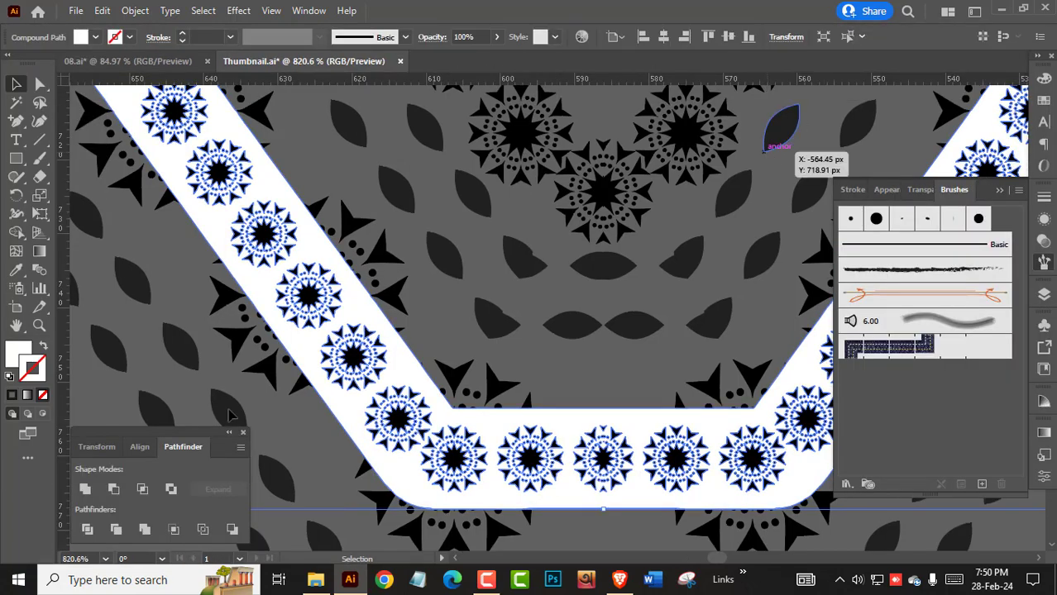
pyautogui.click(85, 489)
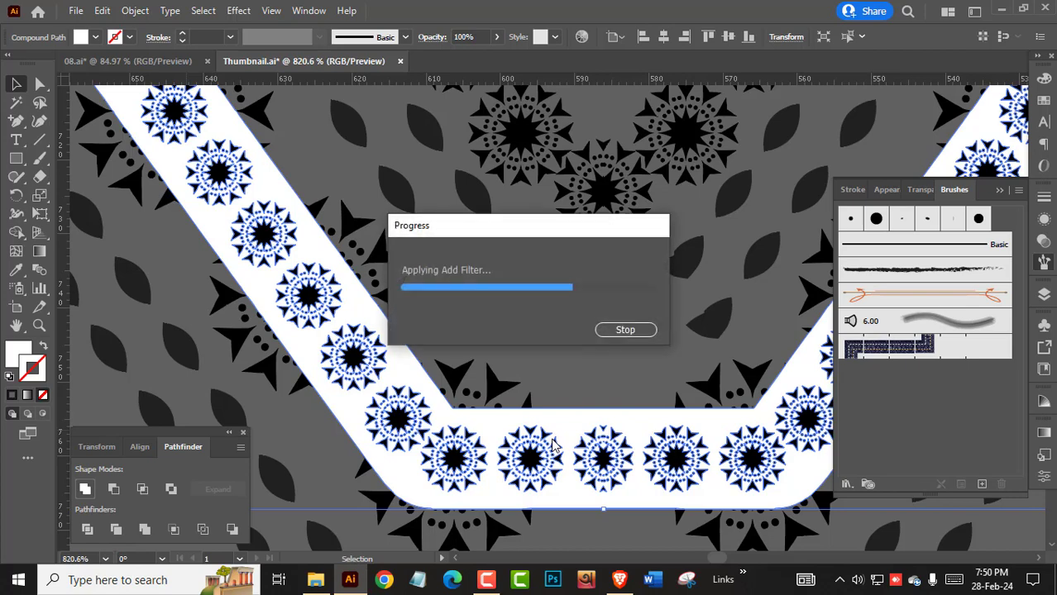
pyautogui.hotkey('ctrl', 'z')
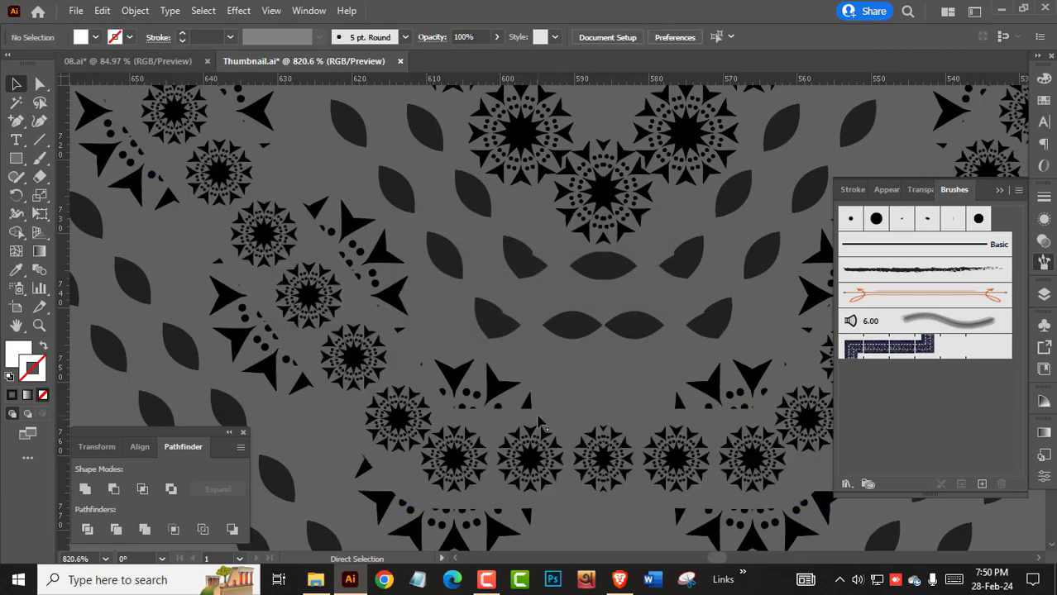
# Recolour all grey leaves with the black triangle fill and unite every black shape with Pathfinder
pyautogui.click(537, 438)
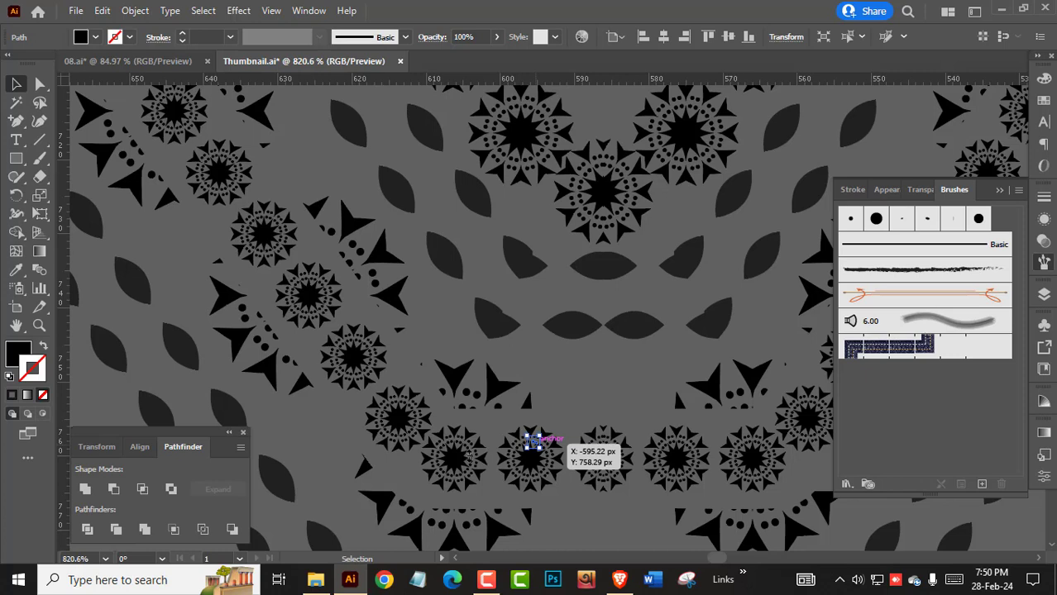
pyautogui.click(289, 497)
pyautogui.click(848, 36)
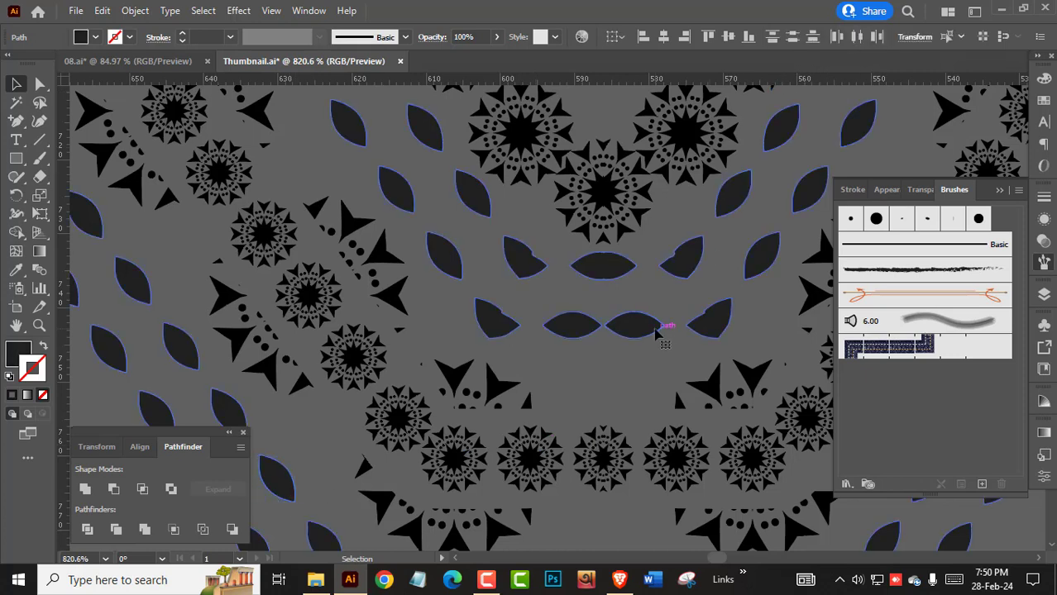
pyautogui.press('i')
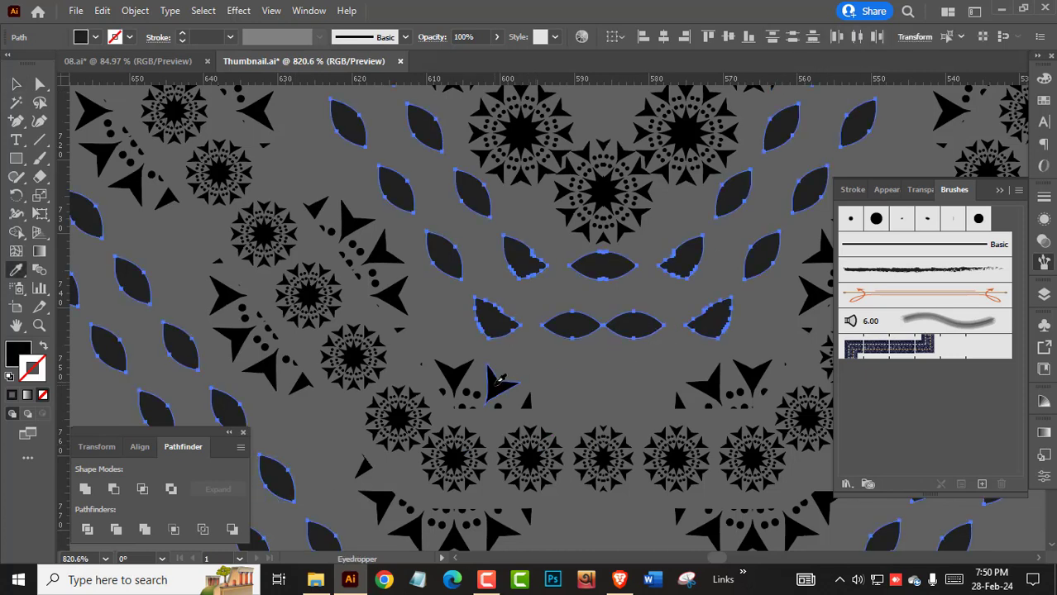
pyautogui.click(494, 385)
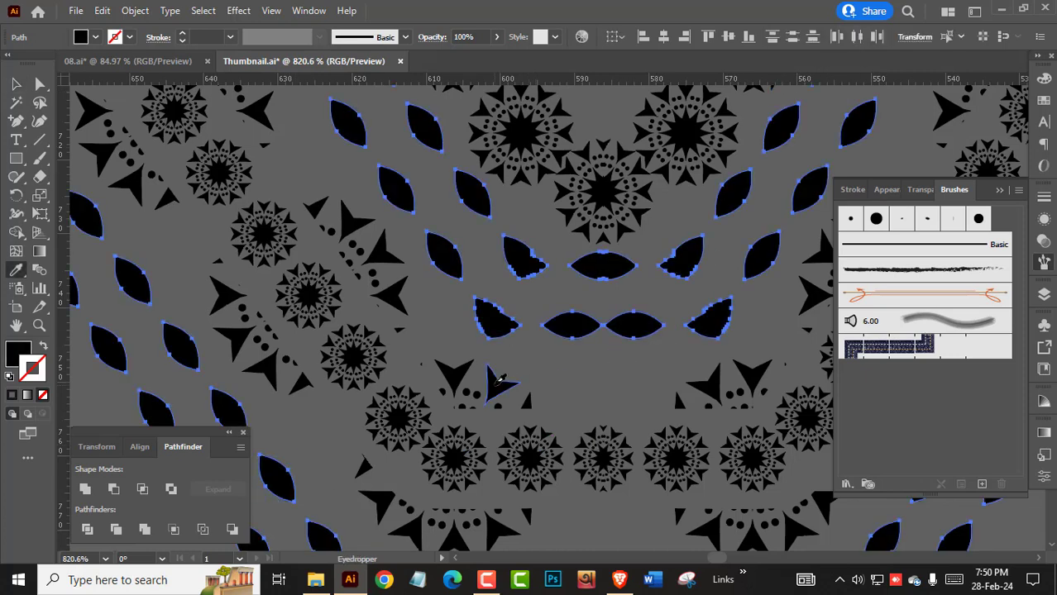
pyautogui.click(946, 36)
pyautogui.click(84, 489)
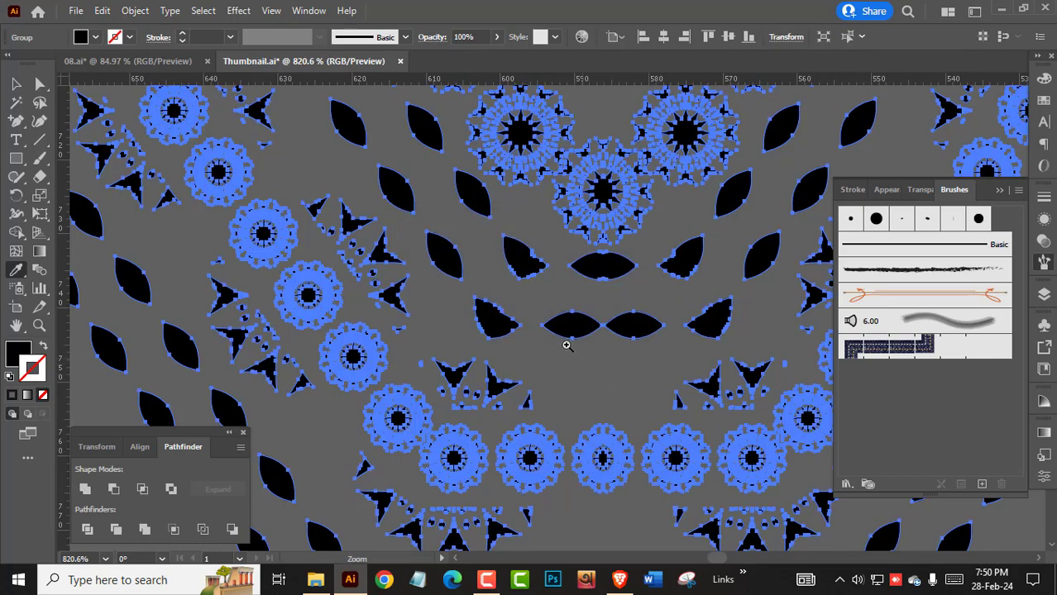
# Centre the U in the view and set the fill colour to none
pyautogui.scroll(-5, 554, 339)
pyautogui.scroll(-1, 554, 339)
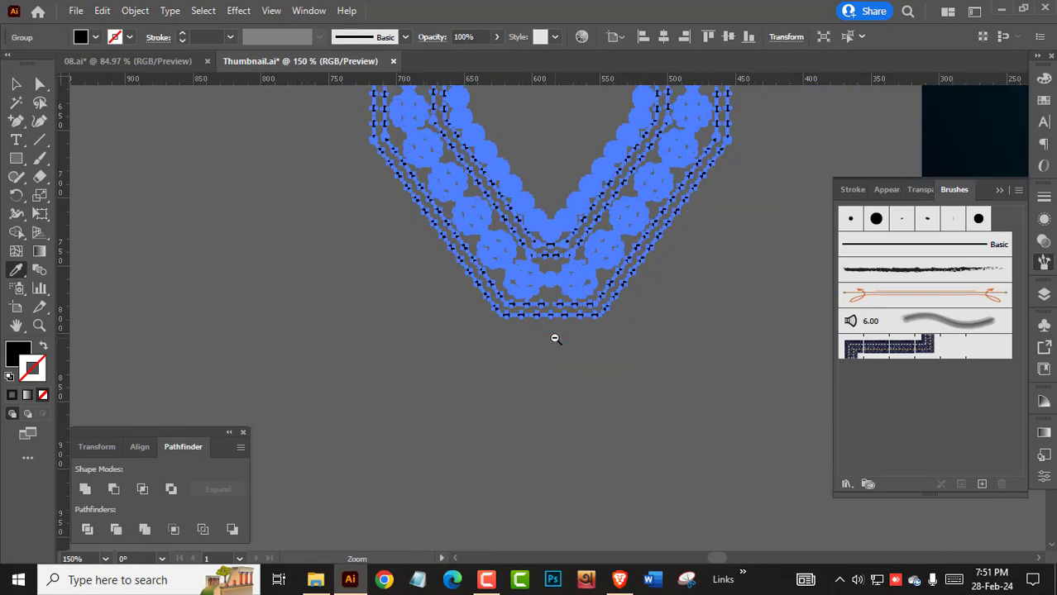
pyautogui.scroll(-1, 554, 339)
pyautogui.scroll(-1, 554, 339)
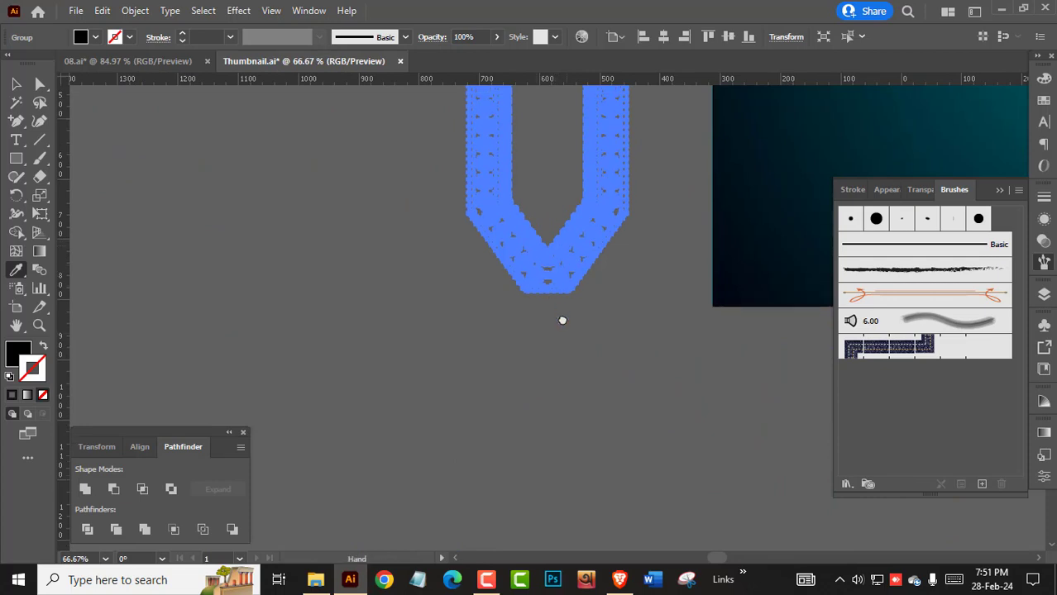
pyautogui.moveTo(537, 280); pyautogui.dragTo(524, 319)
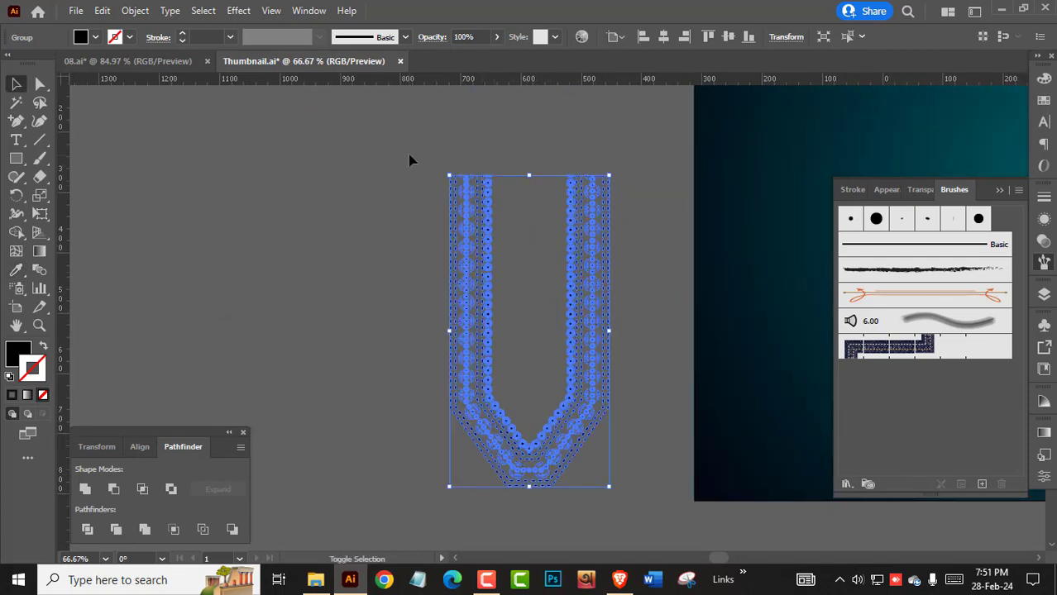
pyautogui.click(635, 523)
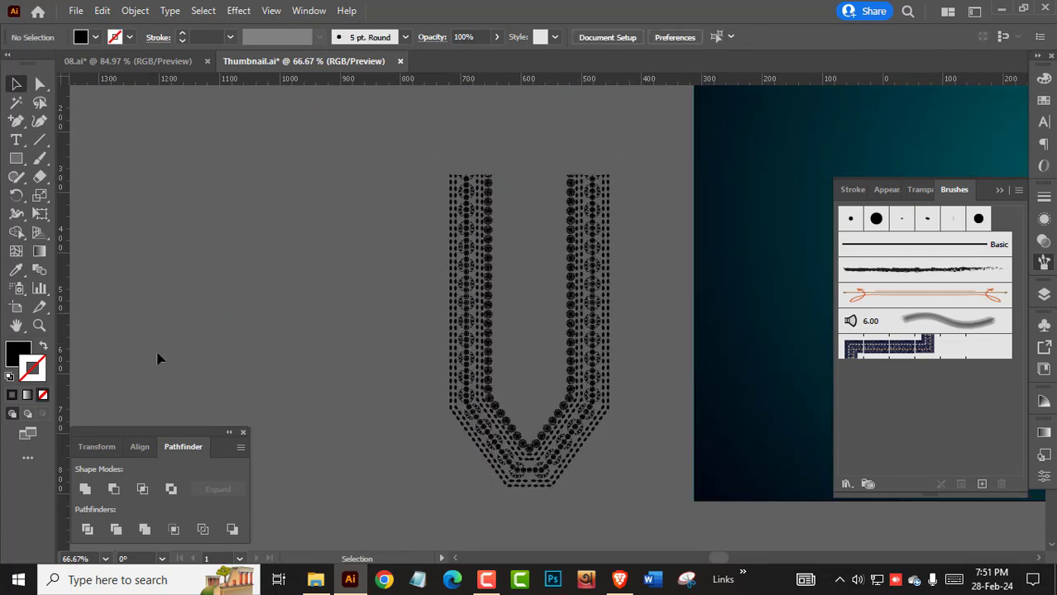
pyautogui.click(43, 395)
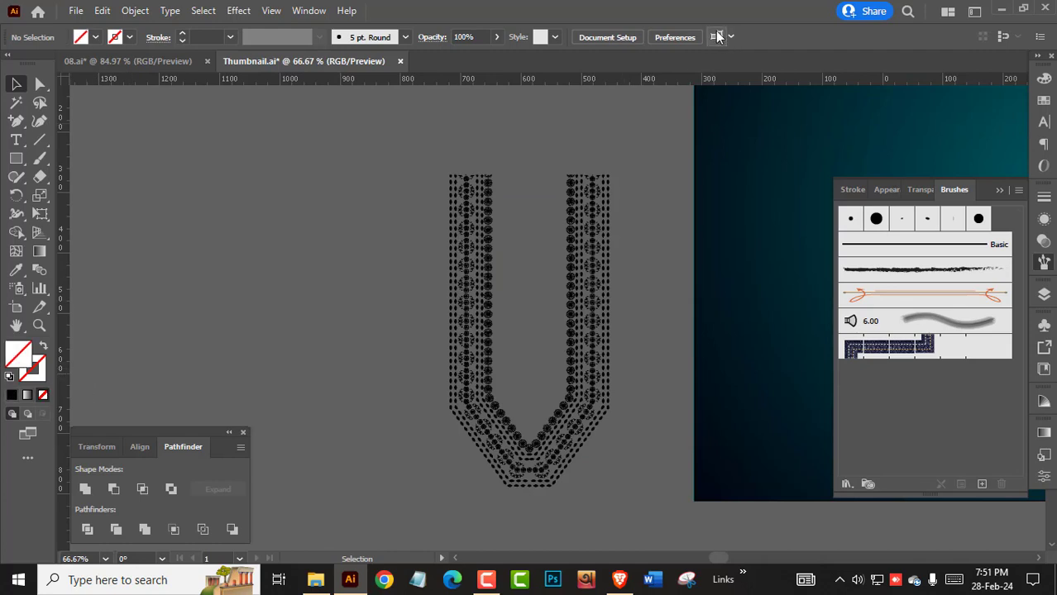
pyautogui.press('Tab')
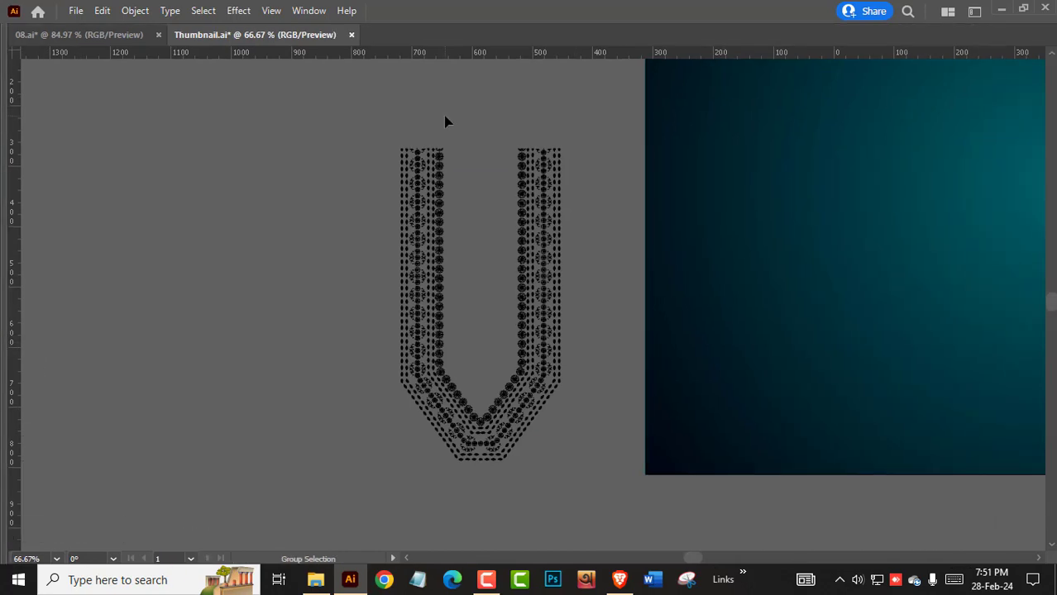
# Zoom in on the lower part of the U and select the border artwork
pyautogui.hotkey('ctrl', 'z')
pyautogui.click(489, 333)
pyautogui.press('z')
pyautogui.moveTo(516, 394); pyautogui.dragTo(661, 432)
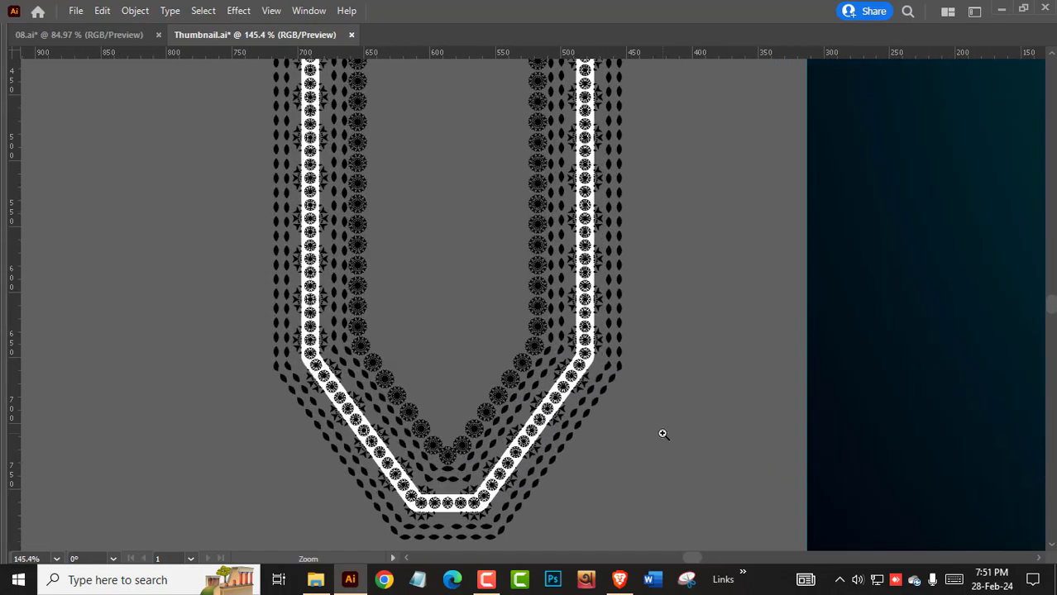
pyautogui.scroll(-5, 609, 411)
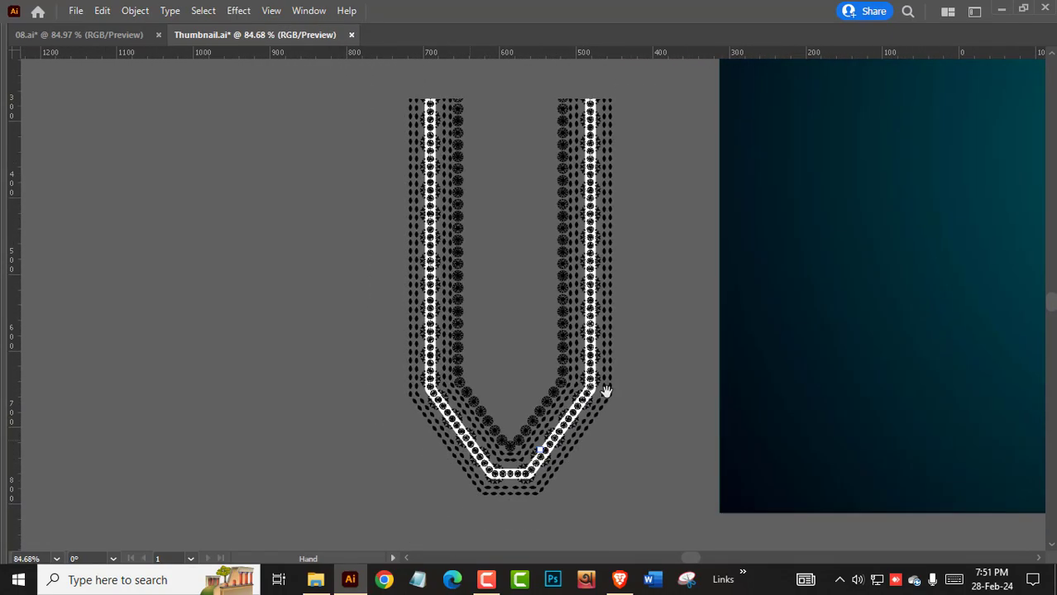
pyautogui.moveTo(609, 411); pyautogui.dragTo(554, 373)
pyautogui.click(498, 352)
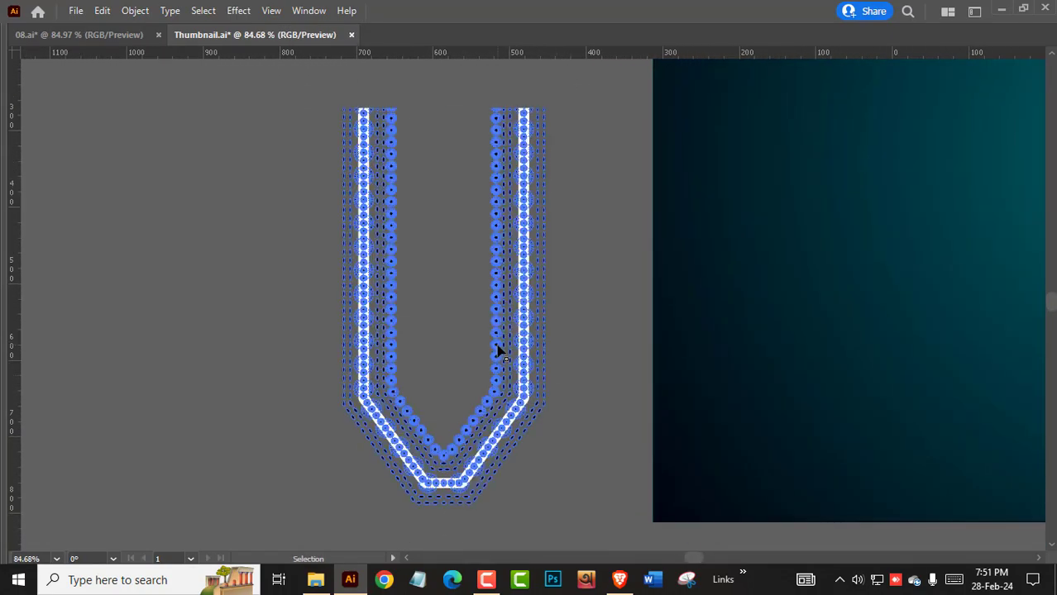
pyautogui.press('Tab')
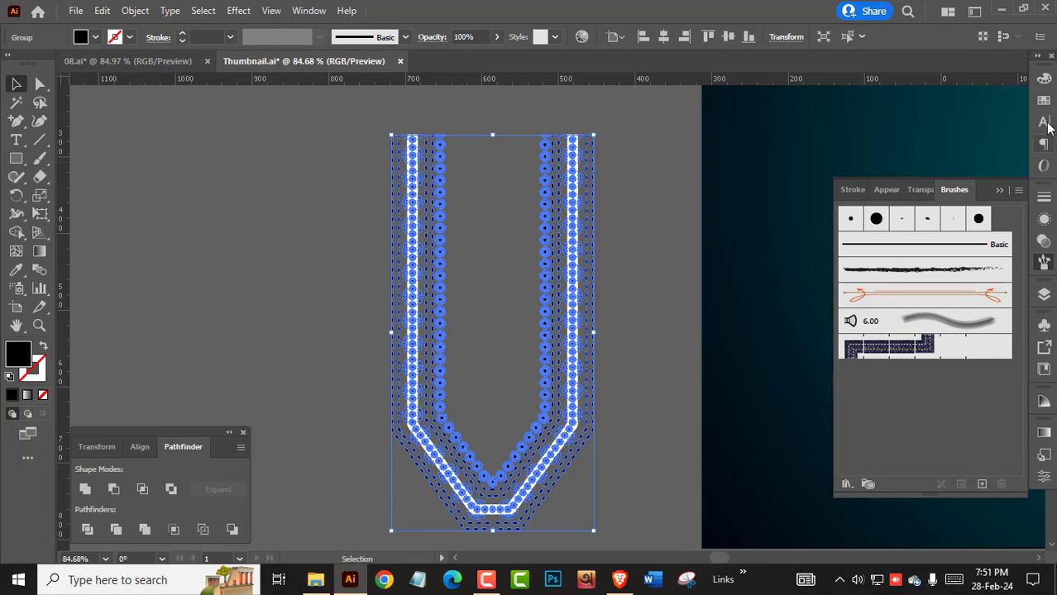
# Turn the selected border pattern into a single compound path via Object > Compound Path > Make
pyautogui.click(1045, 79)
pyautogui.click(1045, 99)
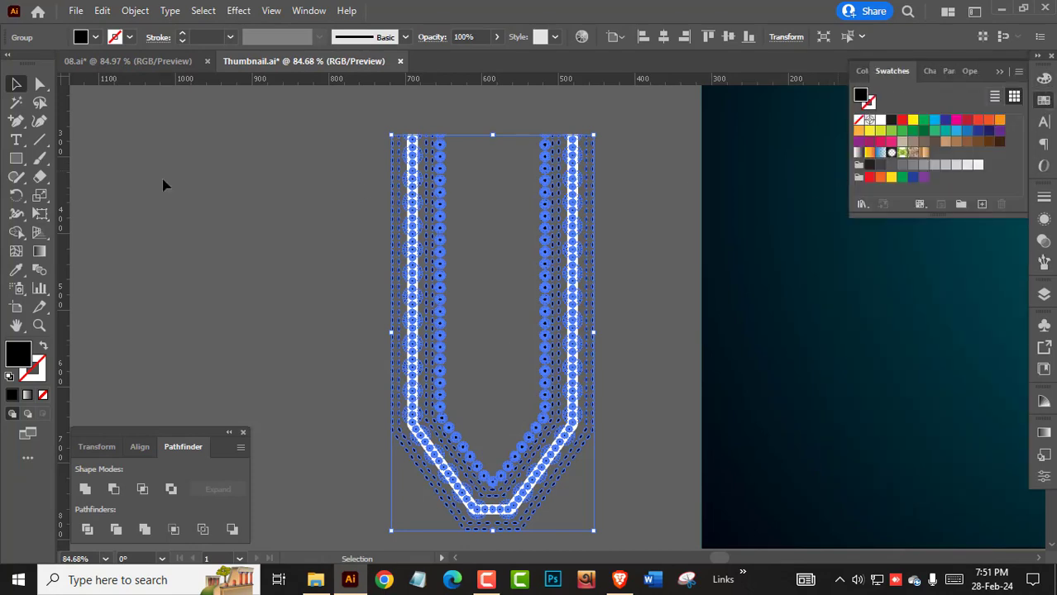
pyautogui.click(134, 11)
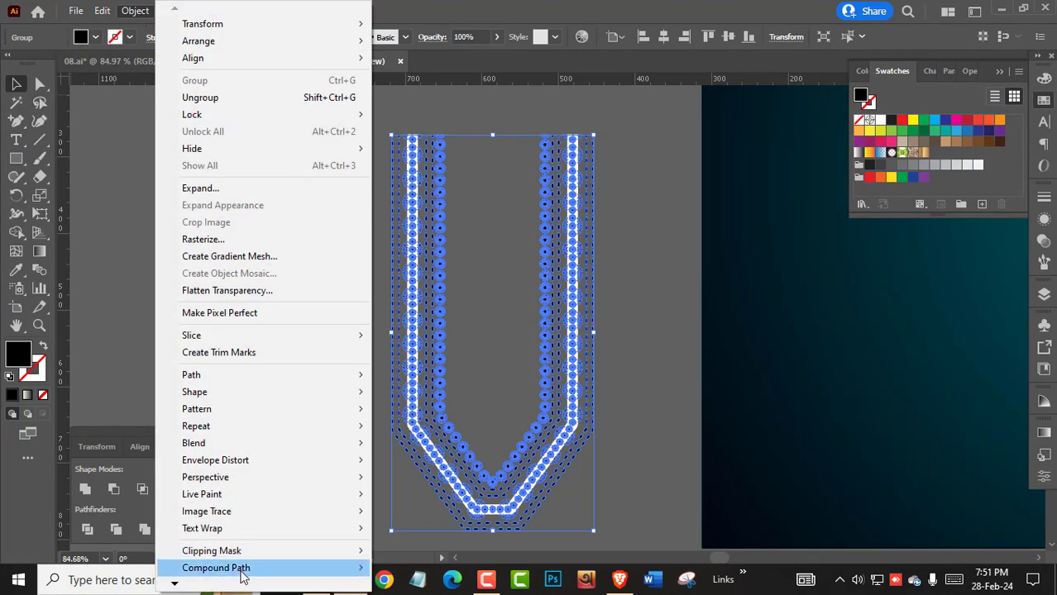
pyautogui.moveTo(216, 568)
pyautogui.click(430, 549)
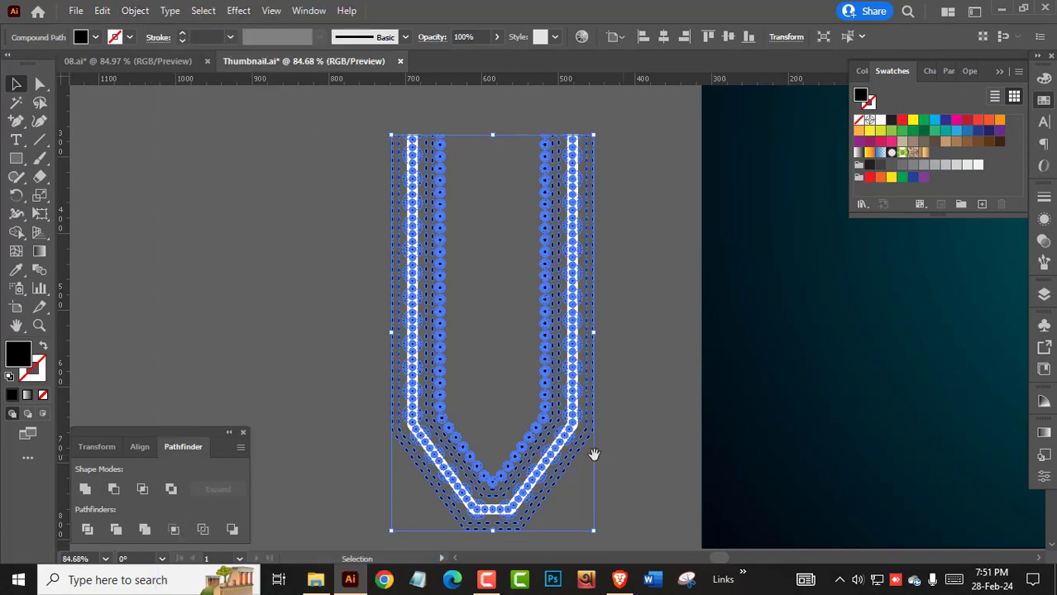
pyautogui.moveTo(593, 454); pyautogui.dragTo(609, 389)
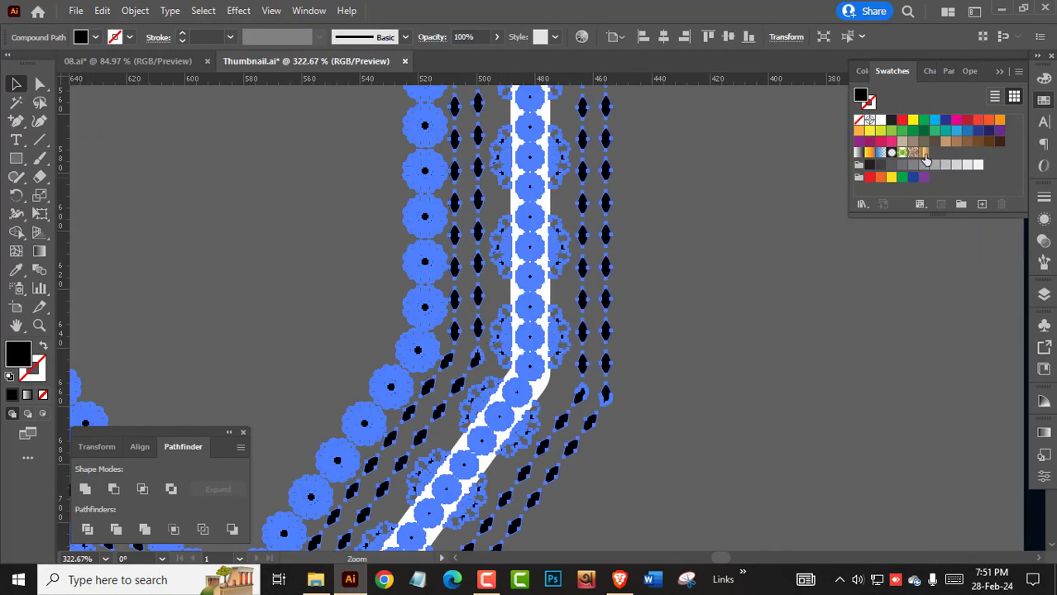
# Fill the V border pattern with the gold gradient swatch and zoom out to see it whole
pyautogui.click(926, 160)
pyautogui.hotkey('ctrl', 'shift', 'a')
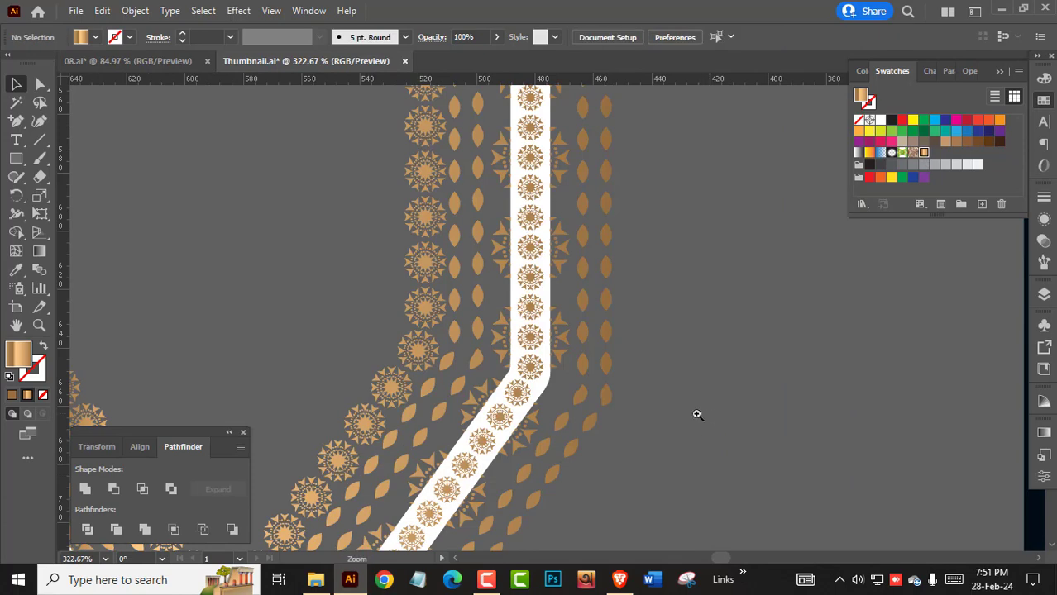
pyautogui.hotkey('ctrl', '0')
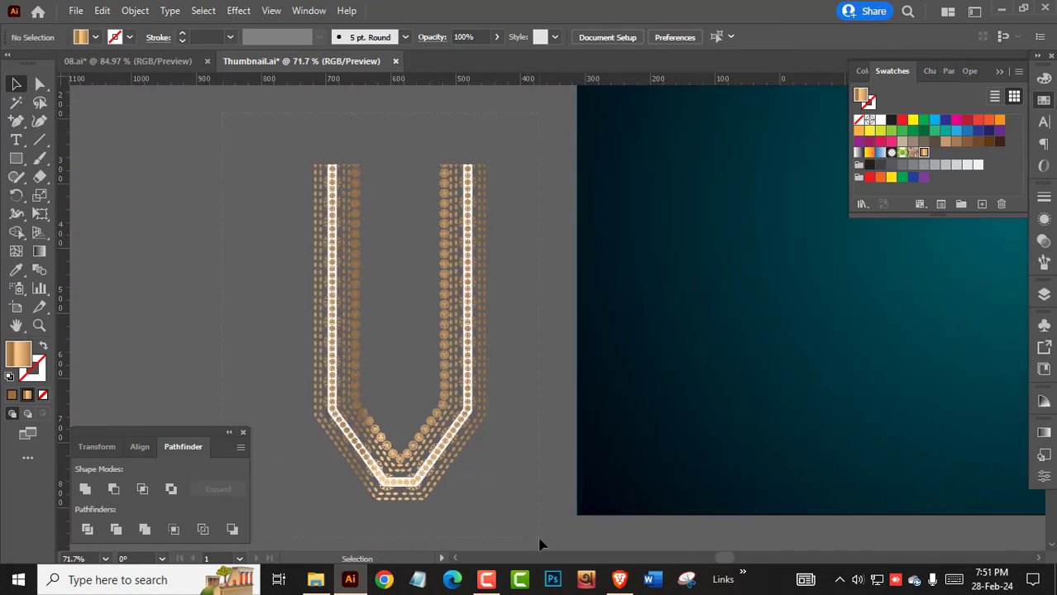
# Drag the whole V from the pasteboard onto the dark teal artboard
pyautogui.hotkey('ctrl', 'a')
pyautogui.press('Tab')
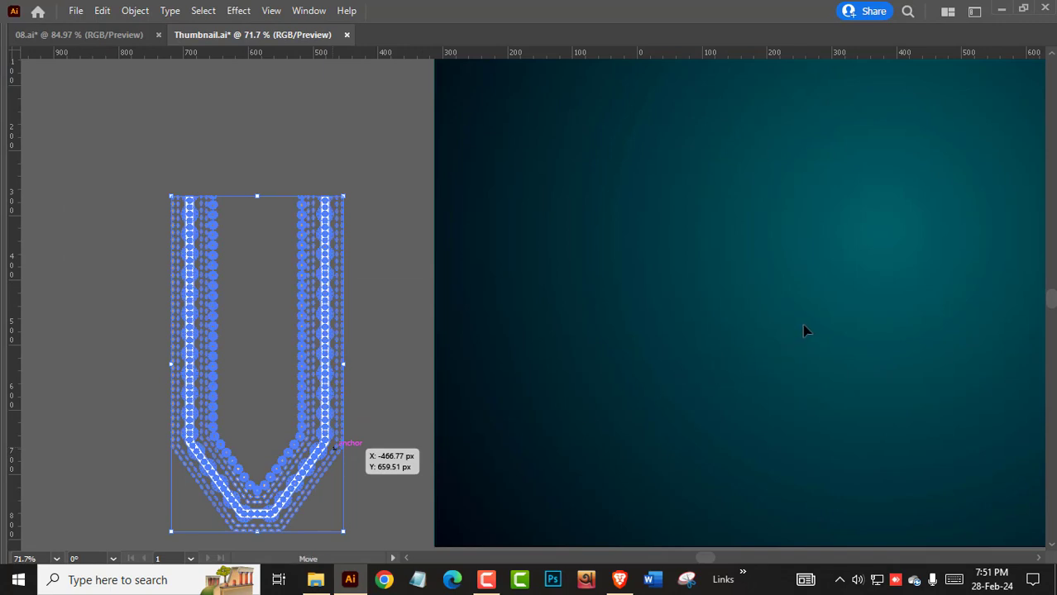
pyautogui.moveTo(786, 332)
pyautogui.mouseDown()
pyautogui.moveTo(809, 328)
pyautogui.moveTo(800, 350)
pyautogui.mouseUp()
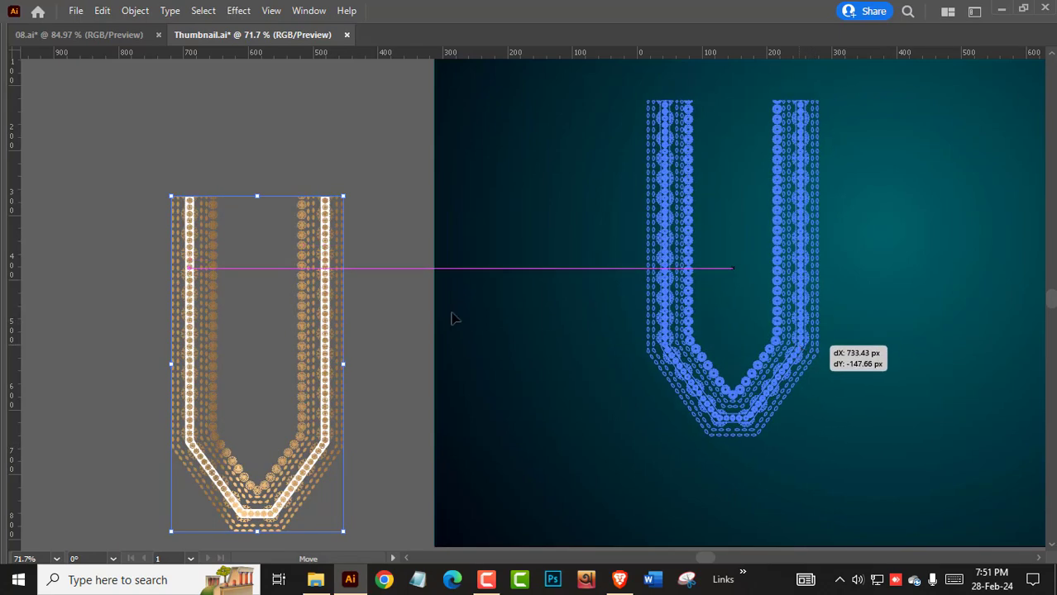
pyautogui.moveTo(146, 261); pyautogui.dragTo(146, 261)
# Zoom out to the whole artboard and move the V left and lower on the background
pyautogui.click(146, 259)
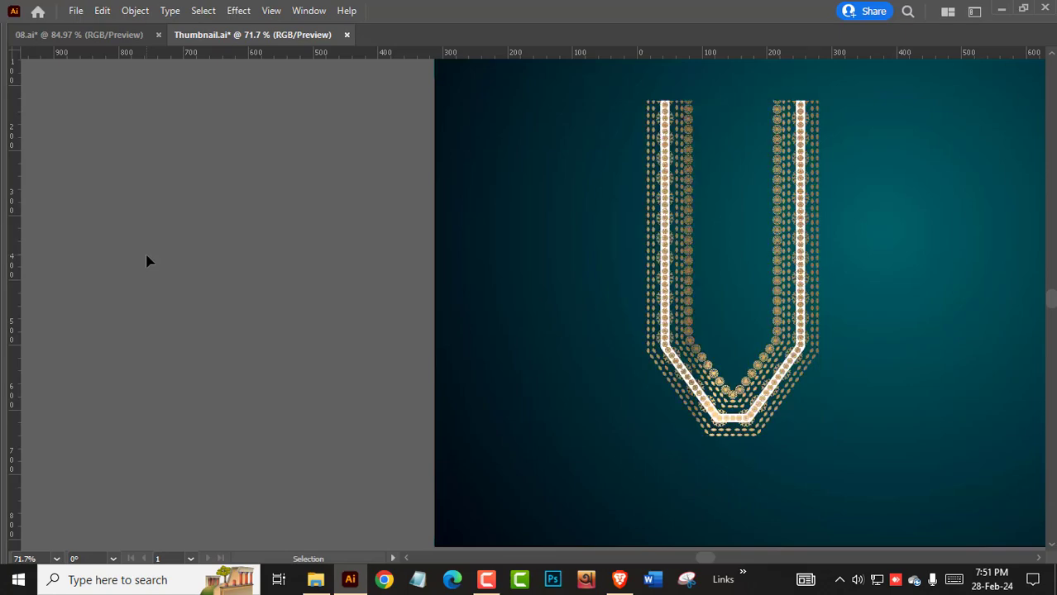
pyautogui.press('z')
pyautogui.keyDown('alt'); pyautogui.click(745, 274); pyautogui.keyUp('alt')
pyautogui.press('v')
pyautogui.click(550, 387)
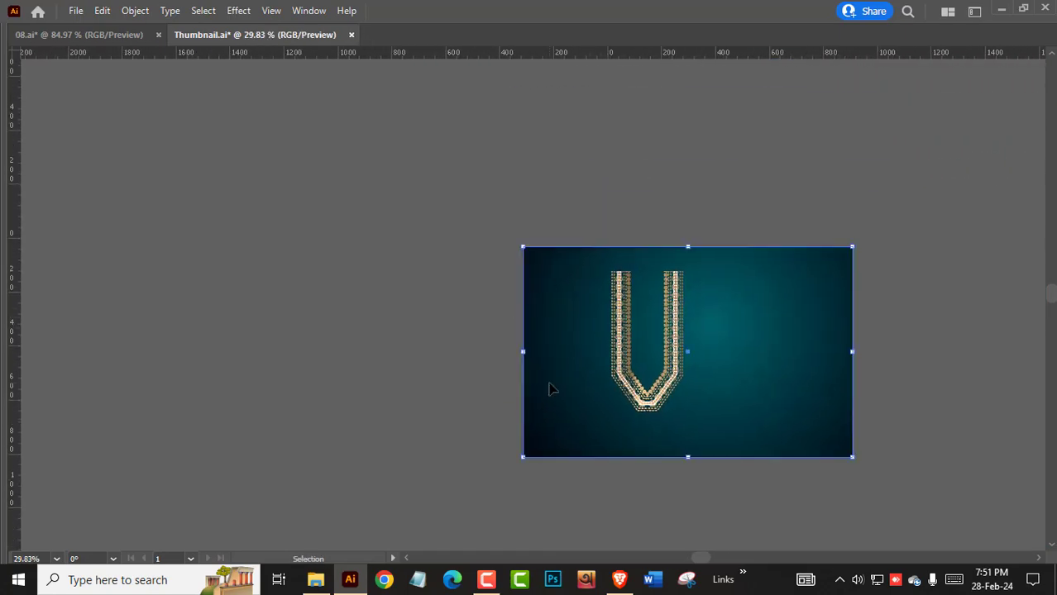
pyautogui.press('a')
pyautogui.hotkey('ctrl', 'shift', 'a')
pyautogui.press('v')
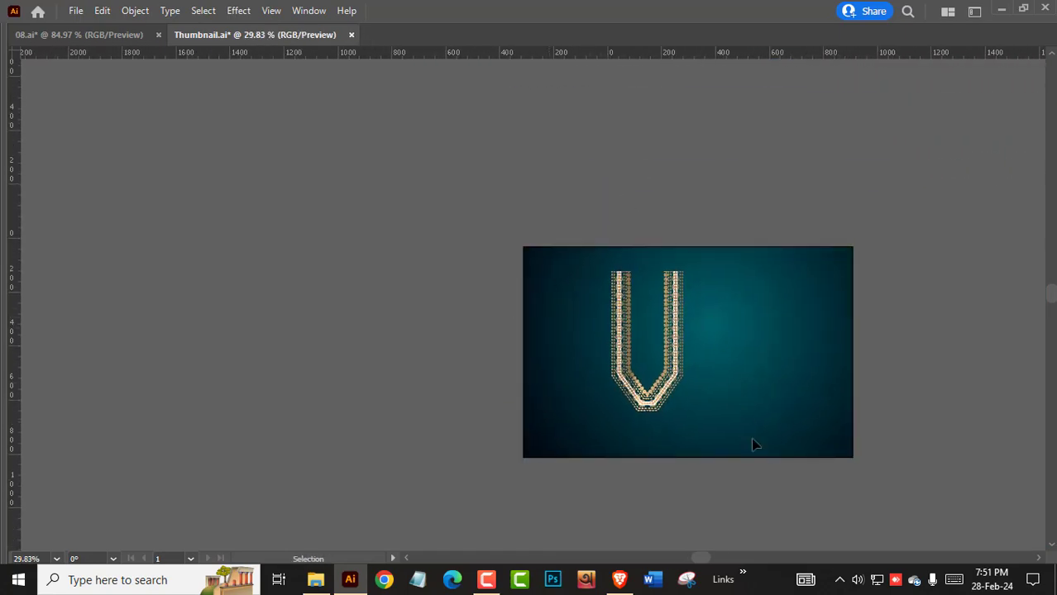
pyautogui.moveTo(752, 444); pyautogui.dragTo(753, 443)
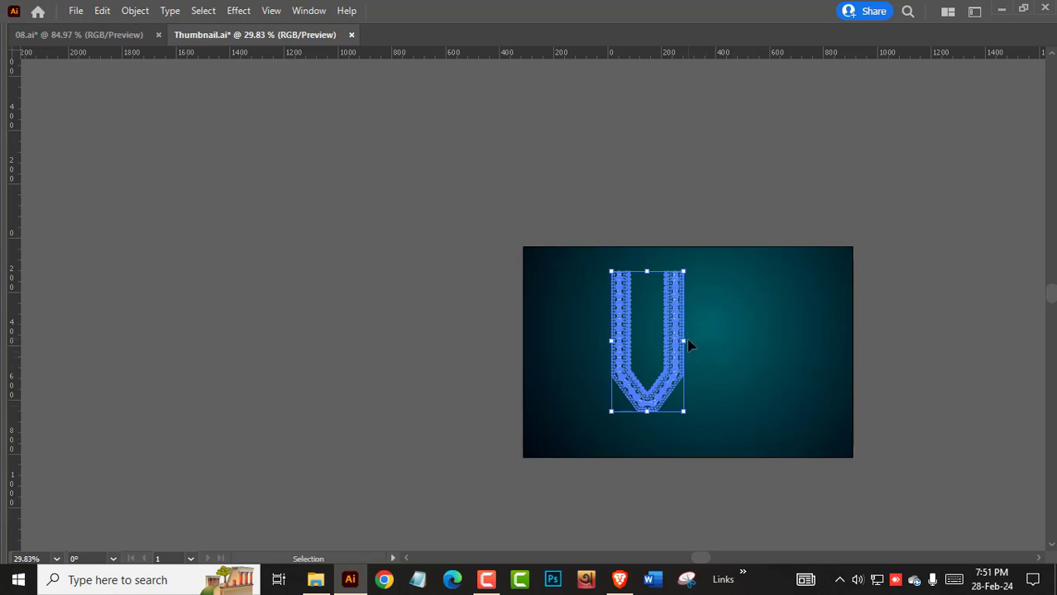
pyautogui.moveTo(687, 340); pyautogui.dragTo(697, 344)
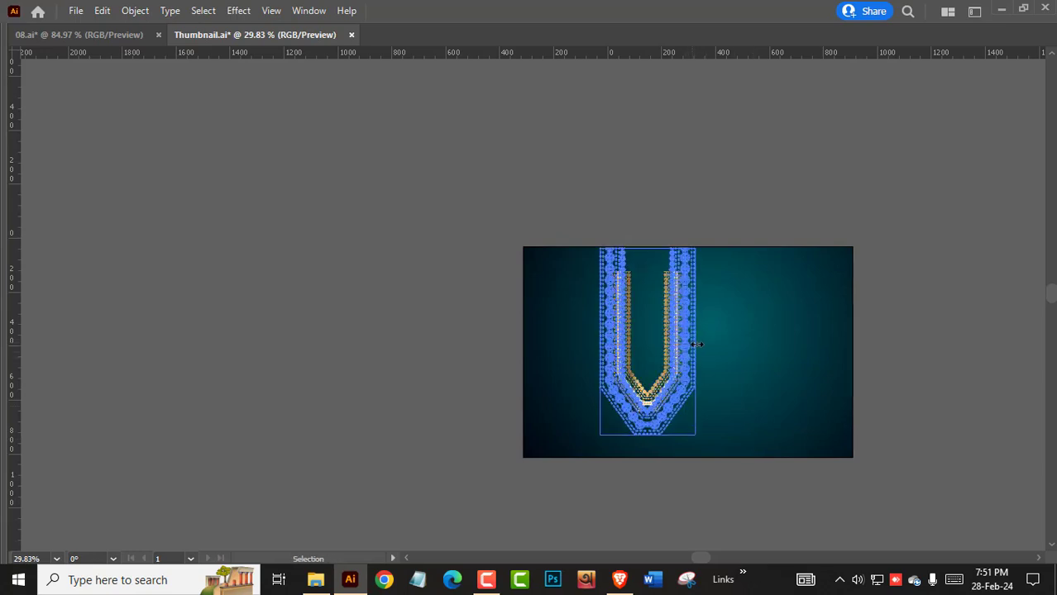
pyautogui.moveTo(684, 362); pyautogui.dragTo(684, 362)
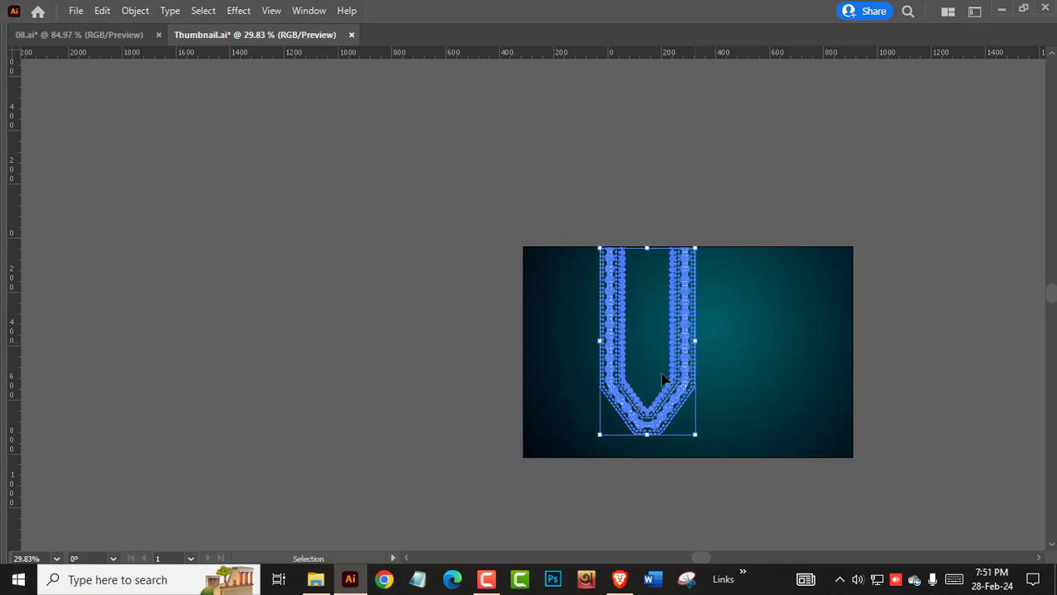
pyautogui.moveTo(655, 382); pyautogui.dragTo(652, 377)
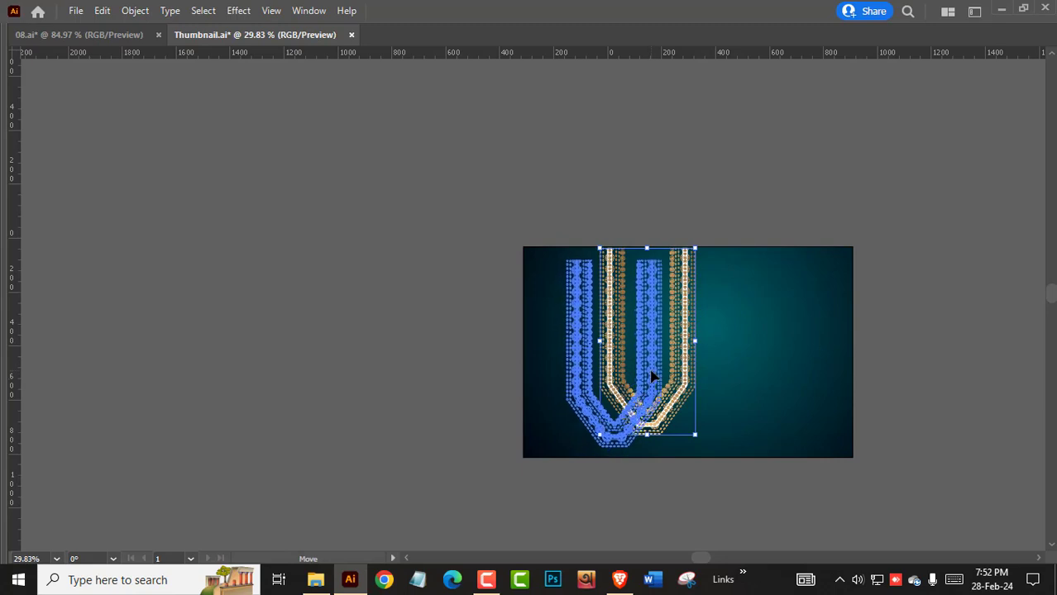
# Reselect the V and enlarge it around its centre
pyautogui.press('a')
pyautogui.click(886, 398)
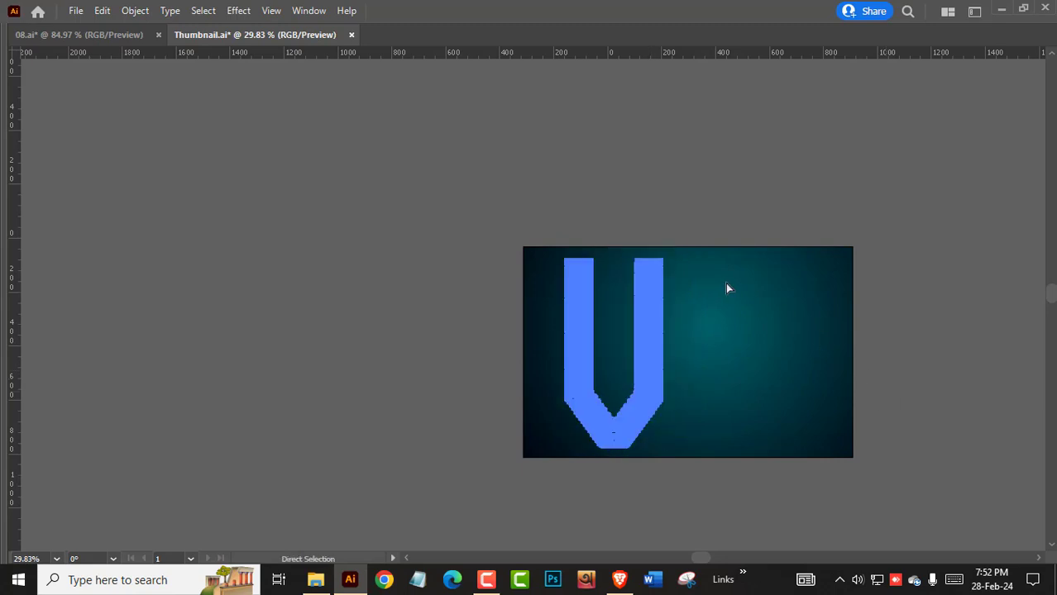
pyautogui.press('v')
pyautogui.hotkey('ctrl', 'a')
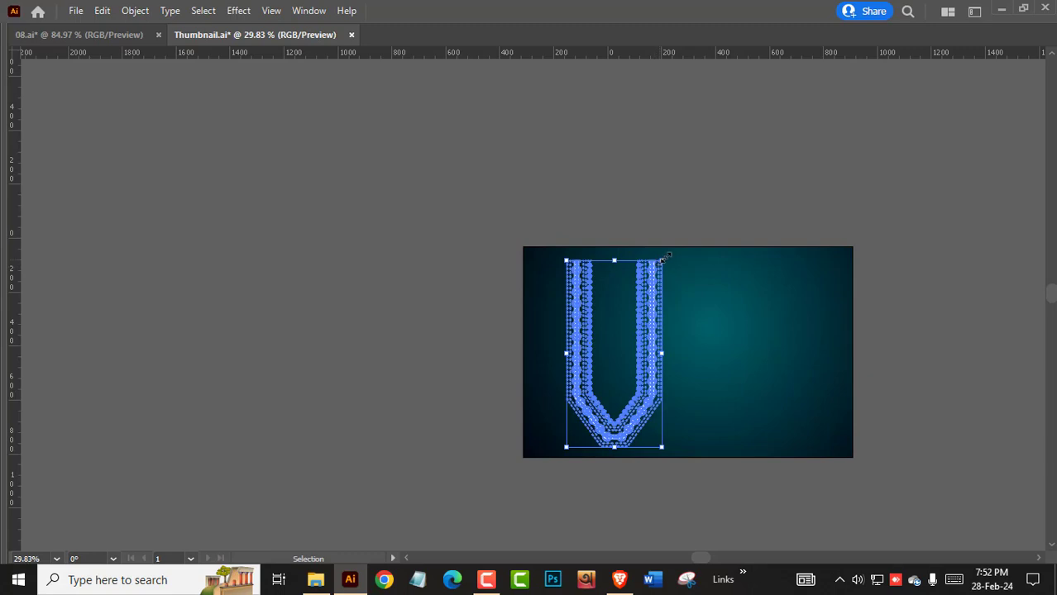
pyautogui.moveTo(664, 259); pyautogui.dragTo(666, 256)
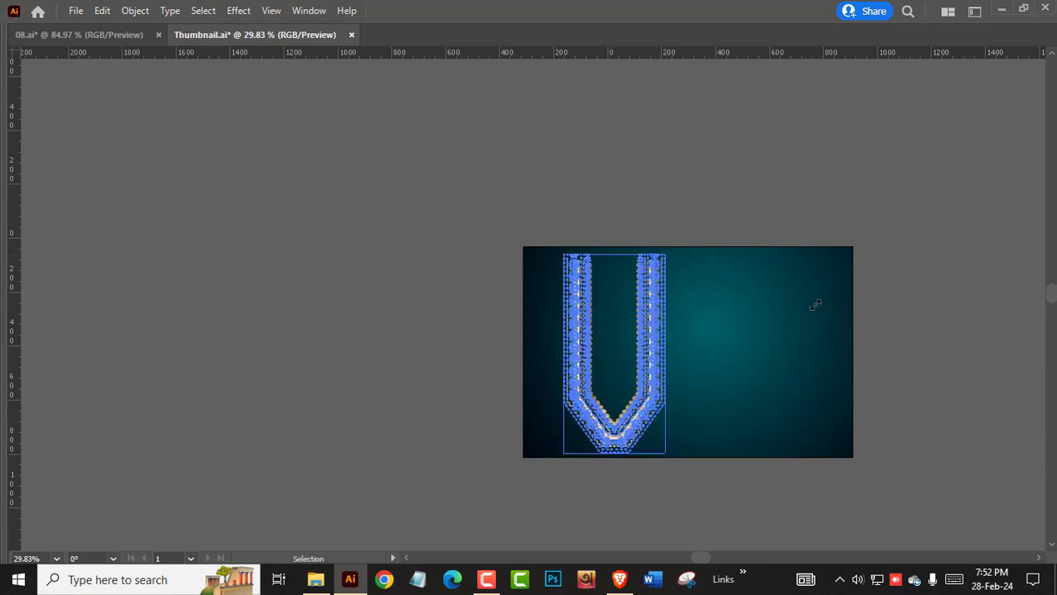
# Stretch the V upward so its arms run past the artboard's top edge
pyautogui.click(791, 293)
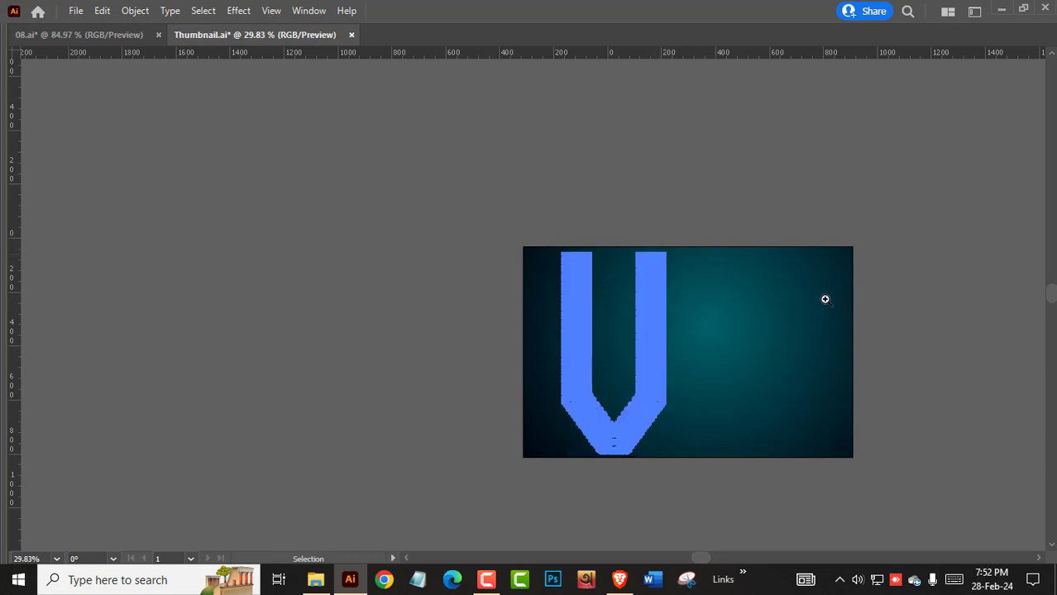
pyautogui.press('z')
pyautogui.click(689, 262)
pyautogui.moveTo(484, 322)
pyautogui.mouseDown()
pyautogui.moveTo(603, 363)
pyautogui.moveTo(716, 357)
pyautogui.mouseUp()
pyautogui.press('v')
pyautogui.hotkey('ctrl', 'a')
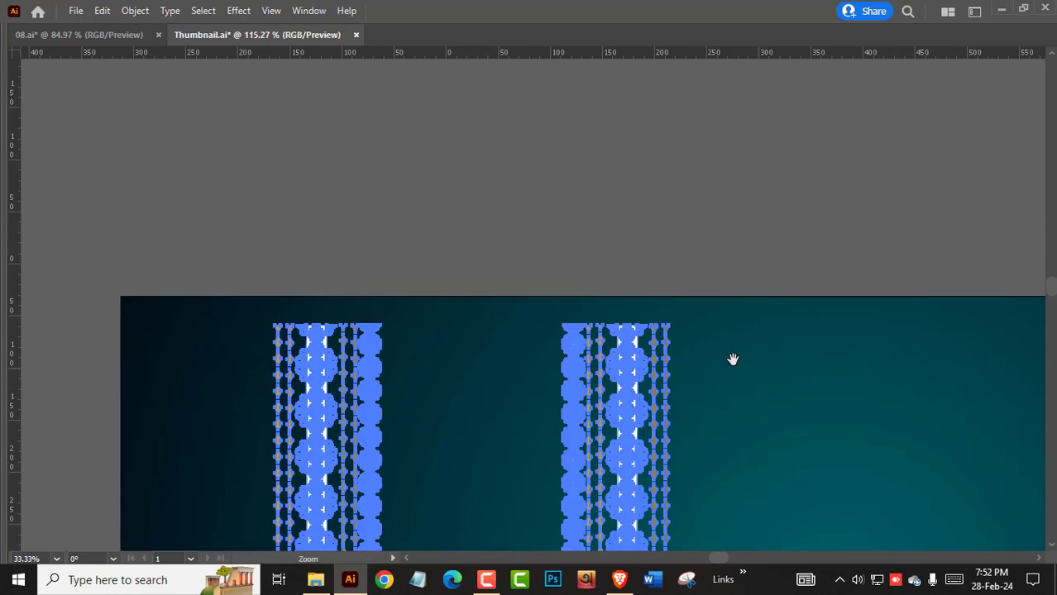
pyautogui.moveTo(672, 324); pyautogui.dragTo(692, 295)
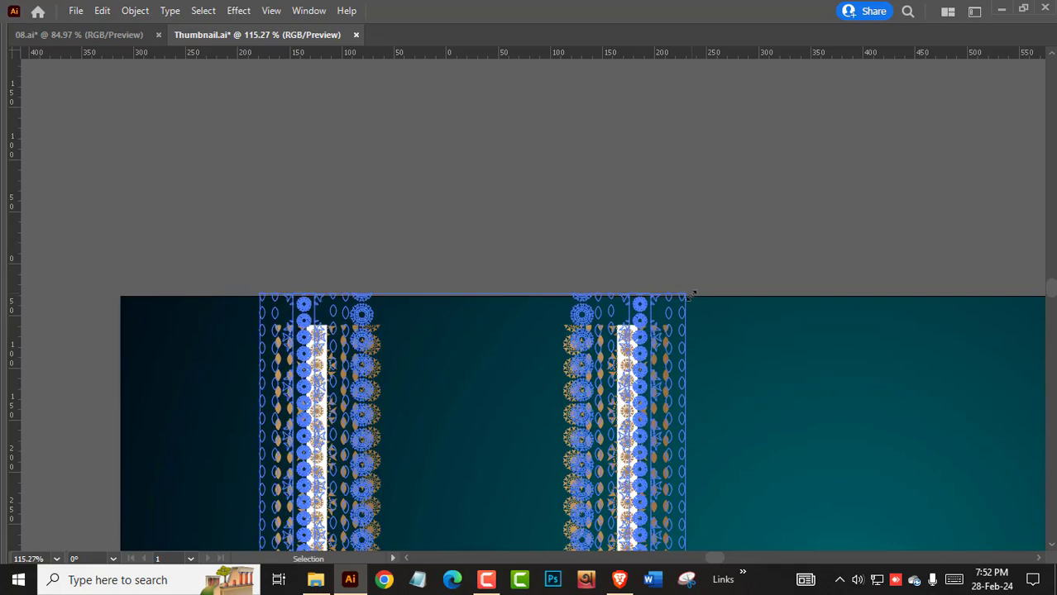
pyautogui.click(705, 248)
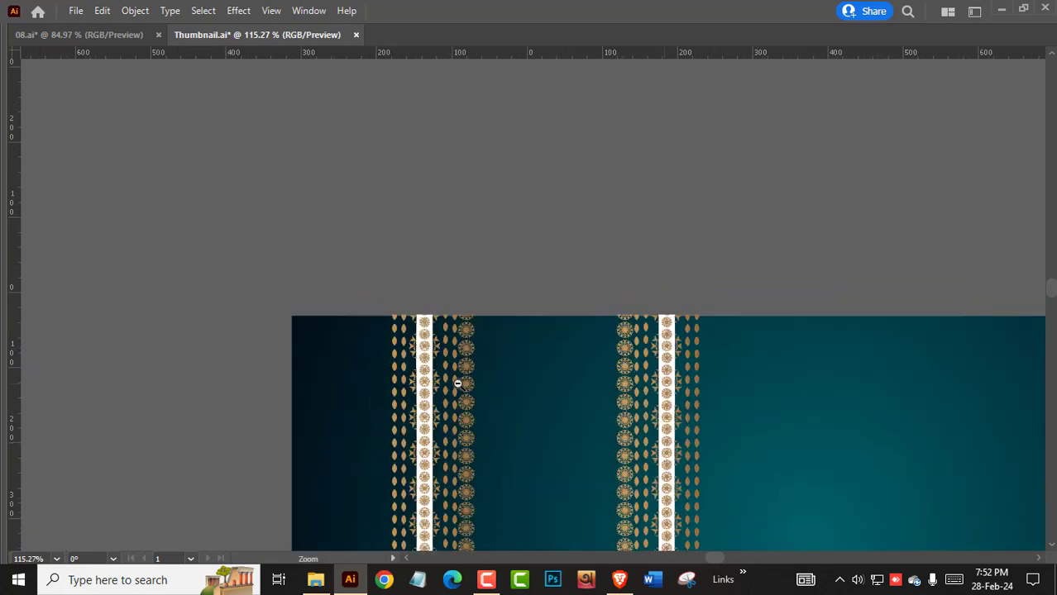
pyautogui.scroll(-5, 494, 275)
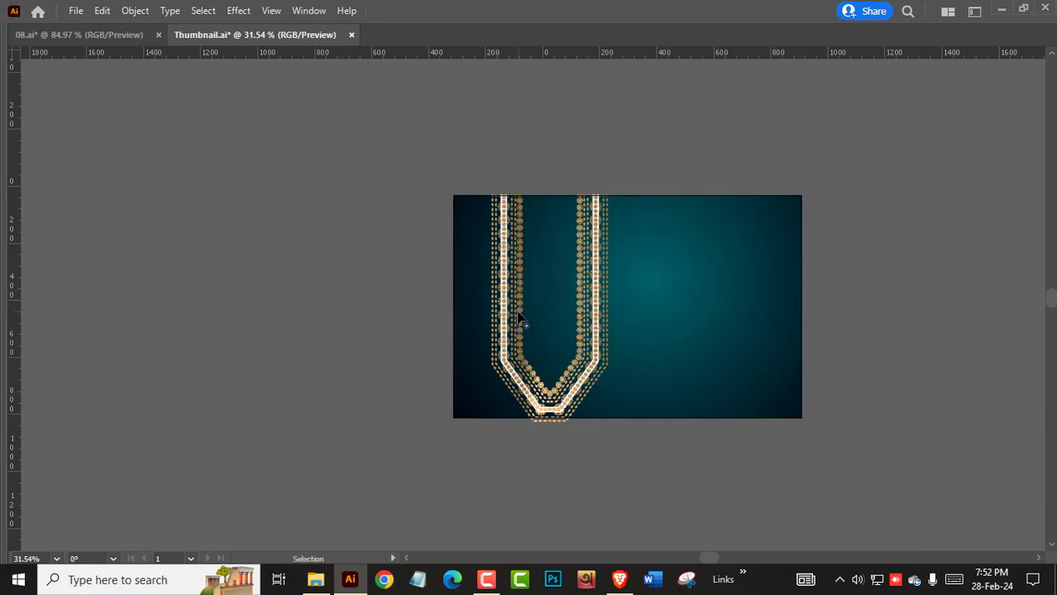
# Set the V artwork's height to 770 px in the Transform settings
pyautogui.click(551, 296)
pyautogui.press('Tab')
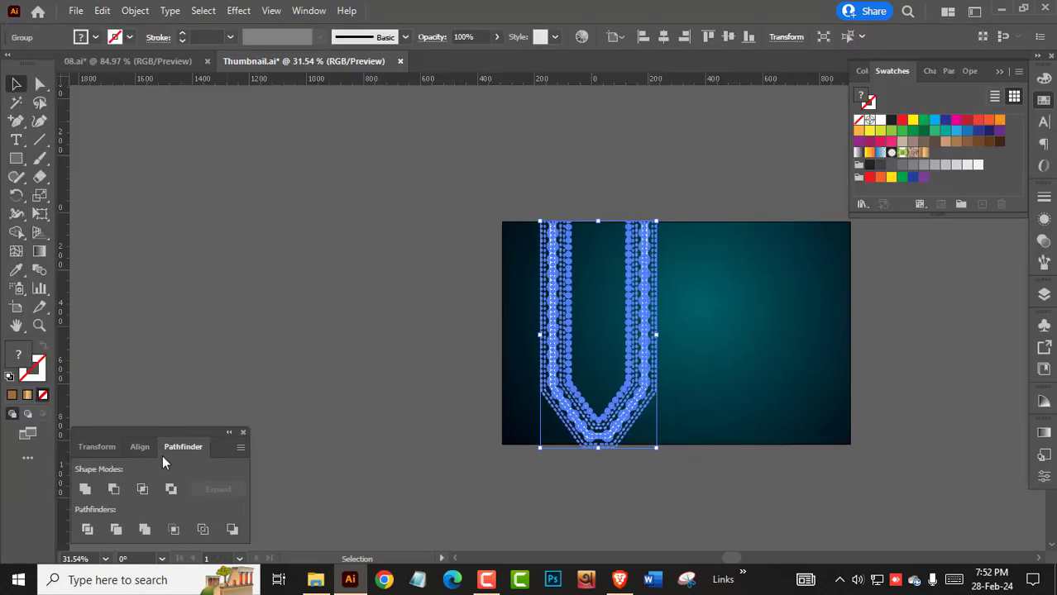
pyautogui.click(101, 447)
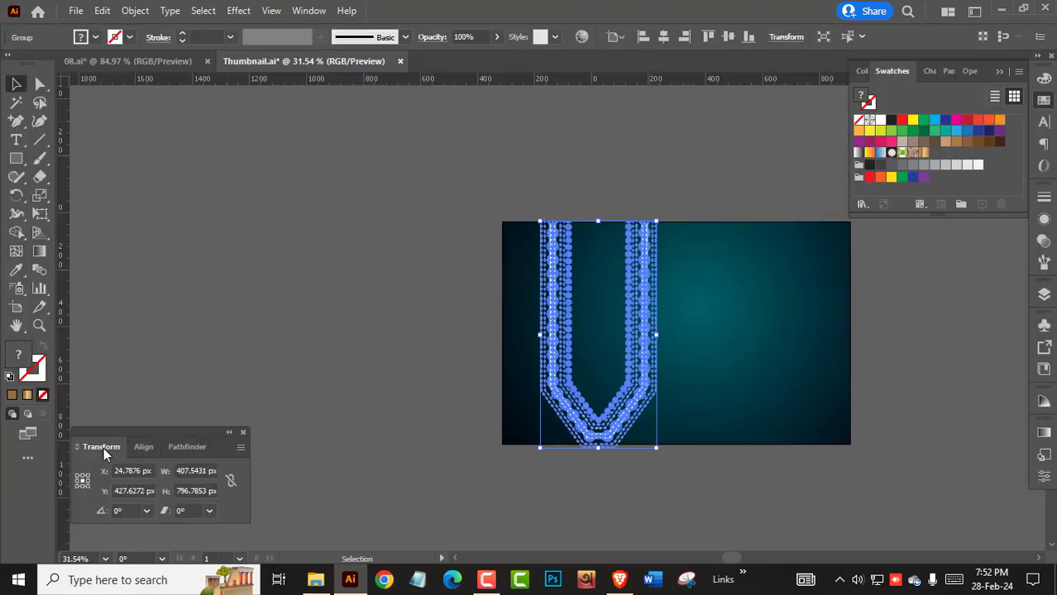
pyautogui.click(178, 492)
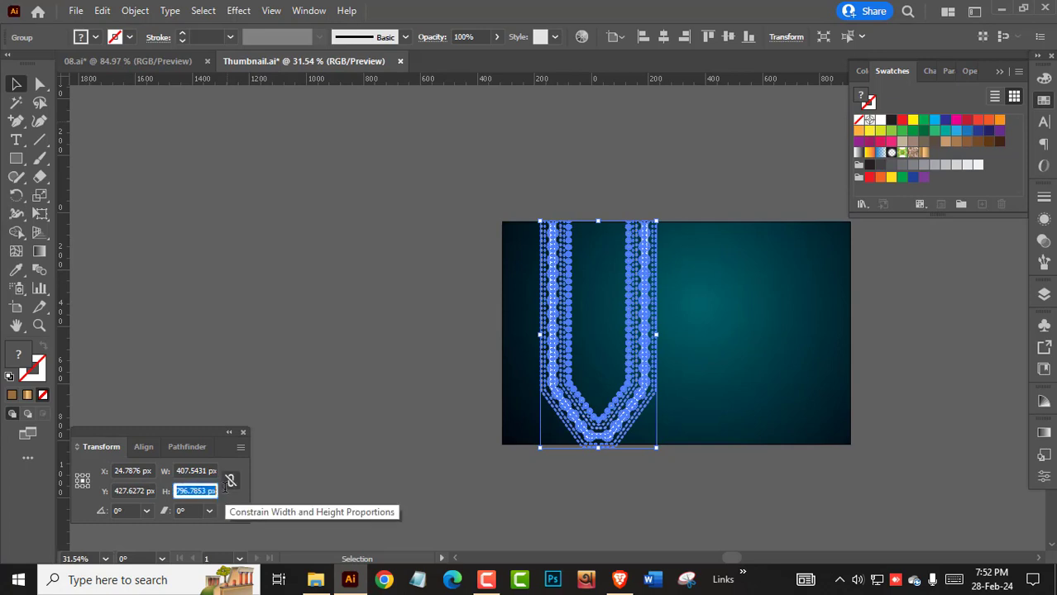
pyautogui.write('770')
pyautogui.press('Return')
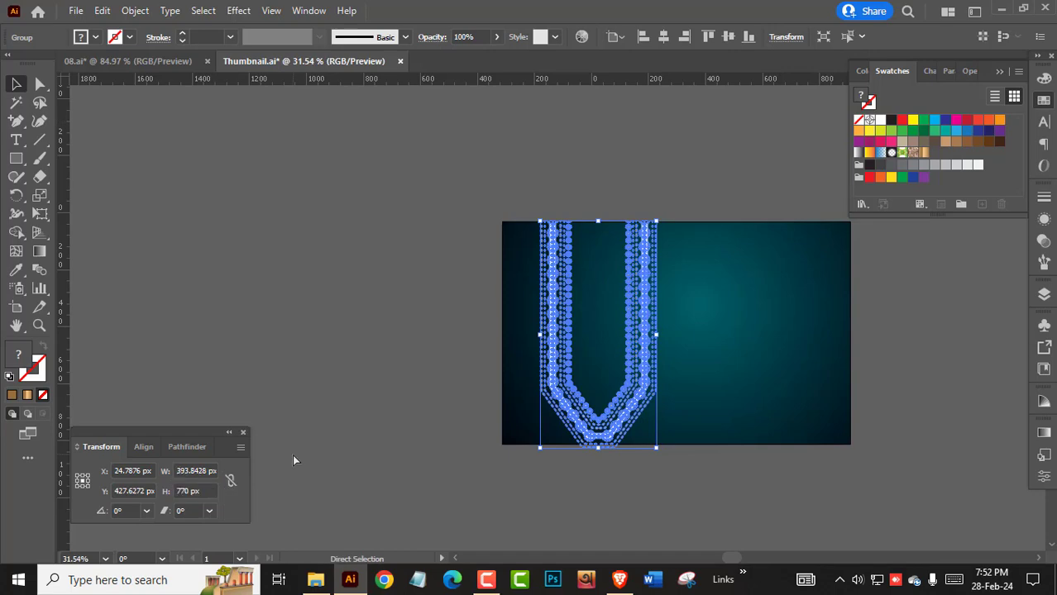
pyautogui.click(434, 364)
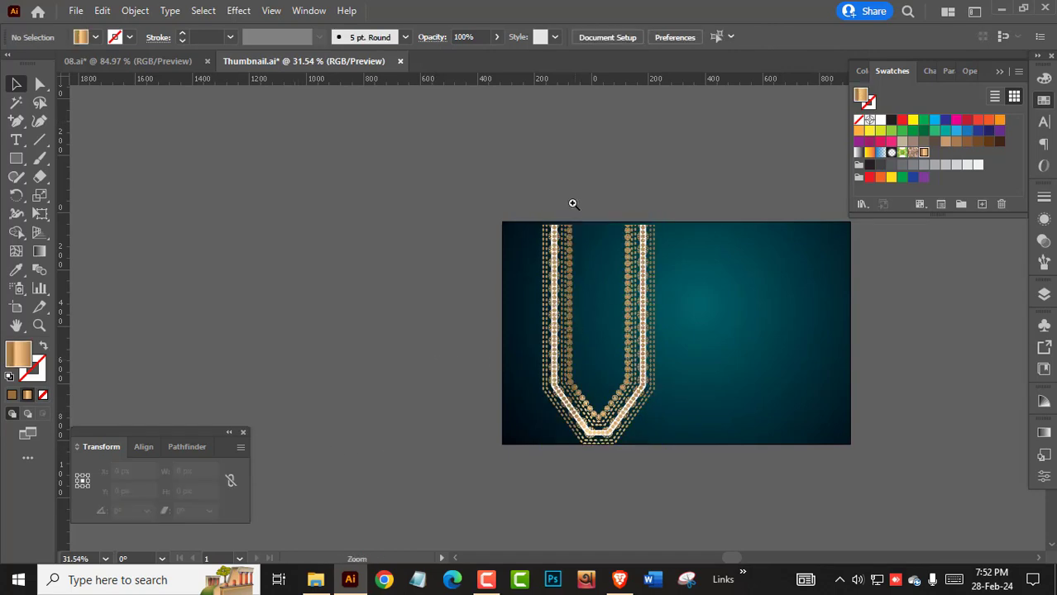
# Give the blue strip inside the border a dark colour with the Eyedropper
pyautogui.scroll(5, 571, 203)
pyautogui.scroll(3, 465, 262)
pyautogui.press('a')
pyautogui.click(516, 373)
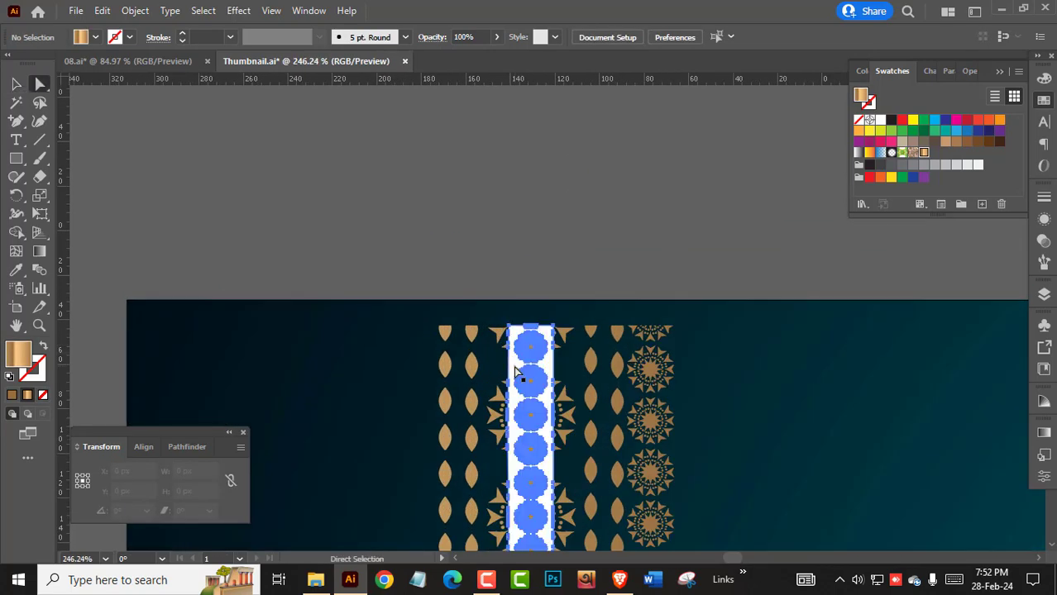
pyautogui.press('v')
pyautogui.scroll(-5, 709, 245)
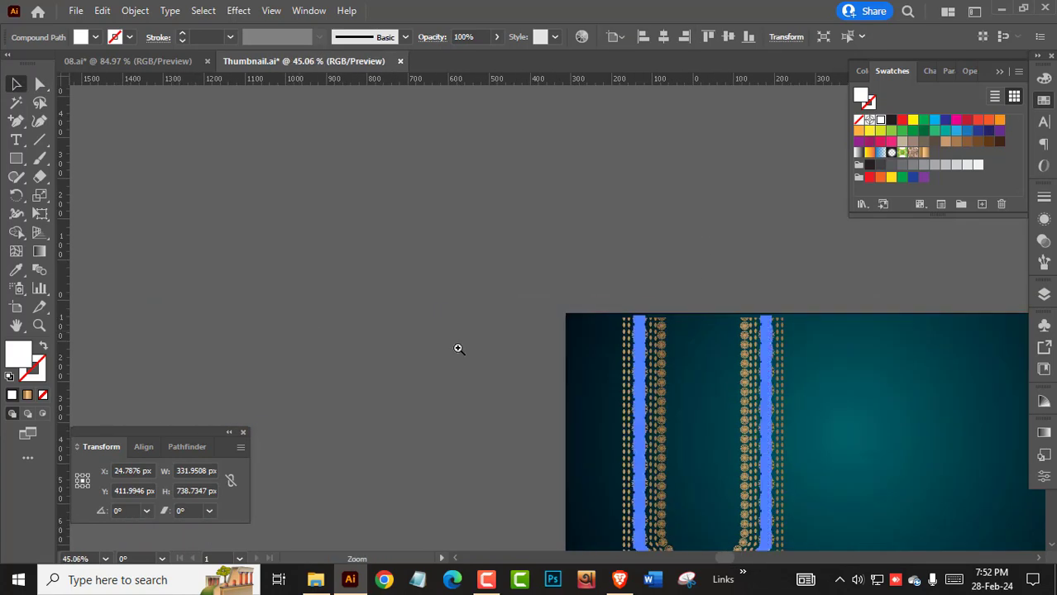
pyautogui.moveTo(455, 348); pyautogui.dragTo(424, 332)
pyautogui.scroll(3, 424, 332)
pyautogui.press('i')
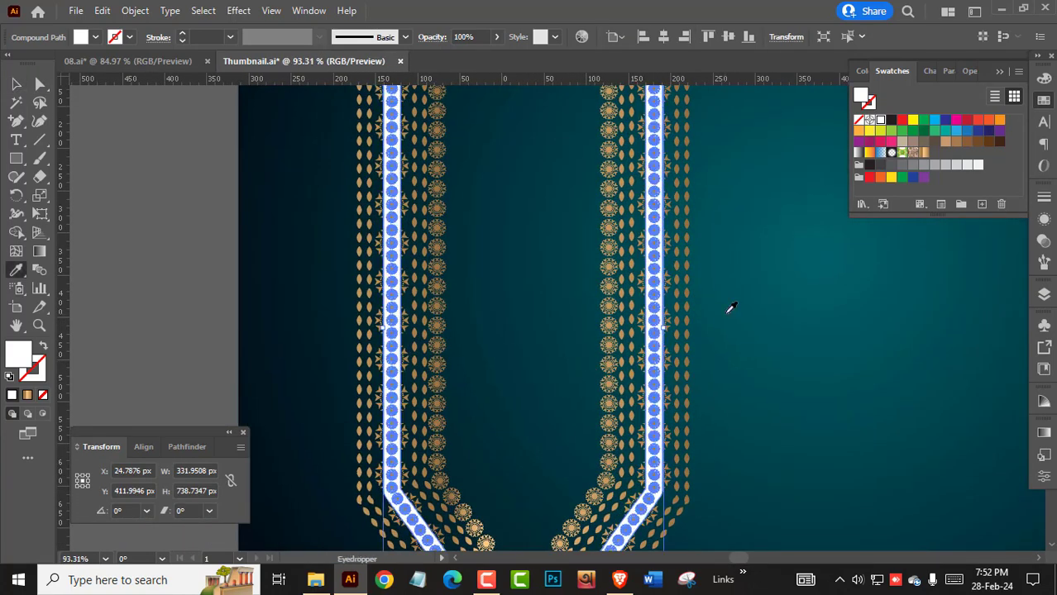
pyautogui.click(110, 255)
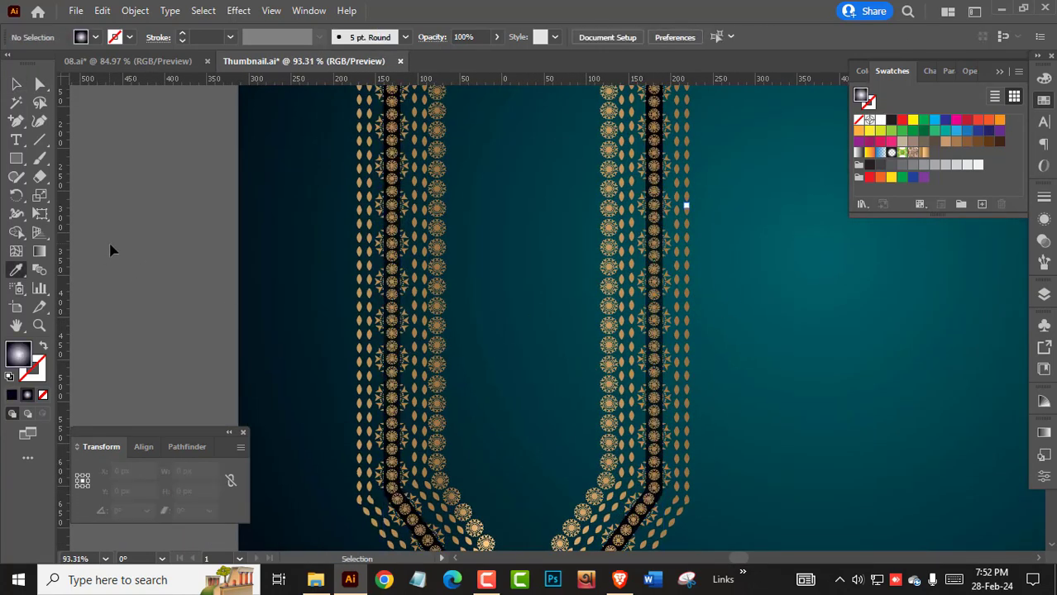
# Fill the strip's circle compound path tan, then green, and fit the artboard in view
pyautogui.scroll(3, 731, 337)
pyautogui.scroll(2, 658, 401)
pyautogui.scroll(1, 658, 400)
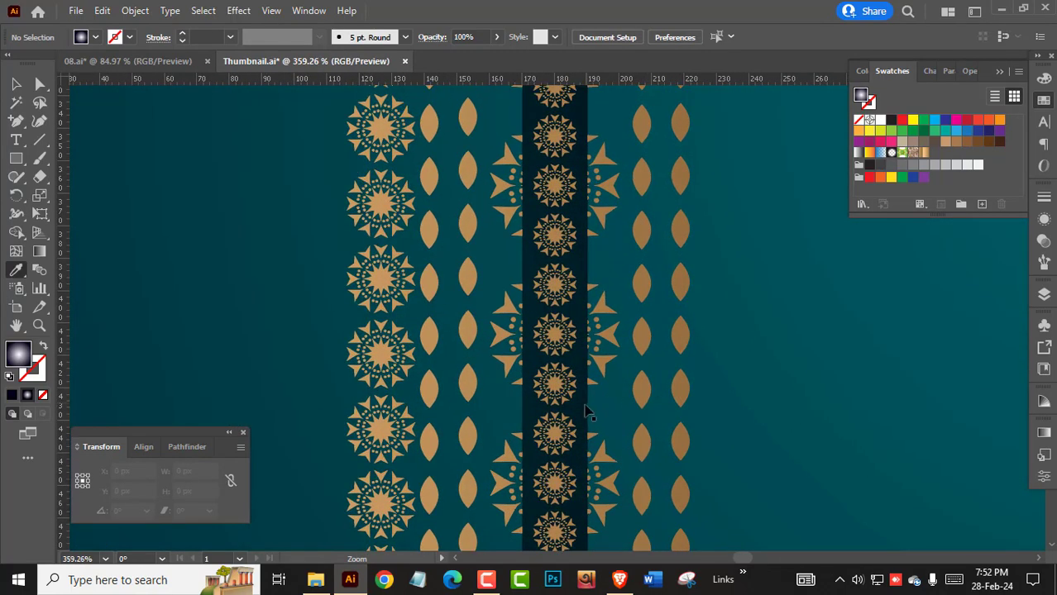
pyautogui.press('a')
pyautogui.click(584, 405)
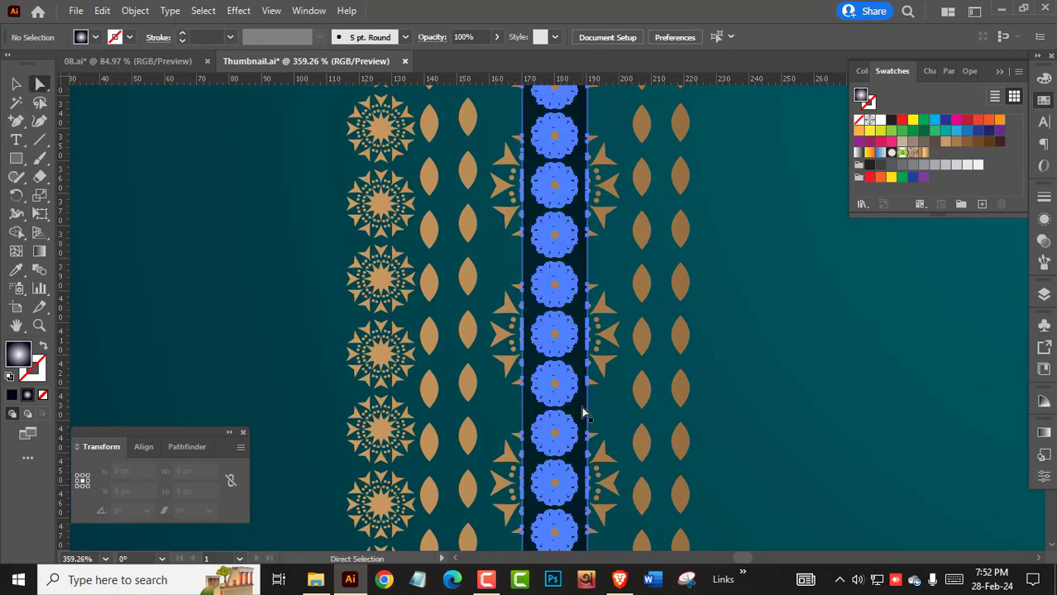
pyautogui.click(947, 143)
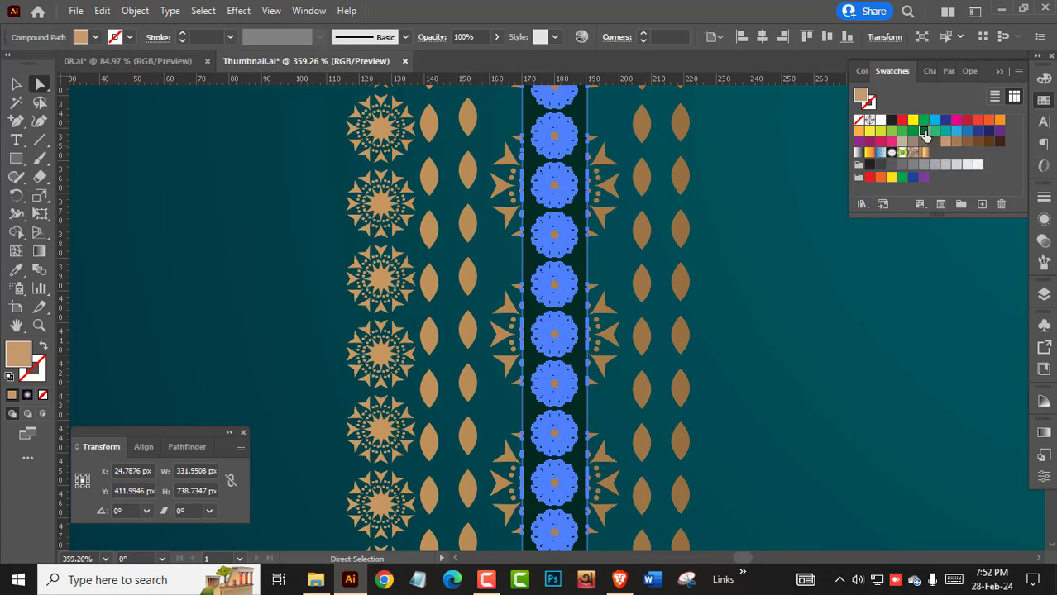
pyautogui.click(923, 132)
pyautogui.hotkey('ctrl', '0')
pyautogui.click(165, 349)
# Save the thumbnail design and clear the guides from the 10.ai artboard
pyautogui.press('Tab')
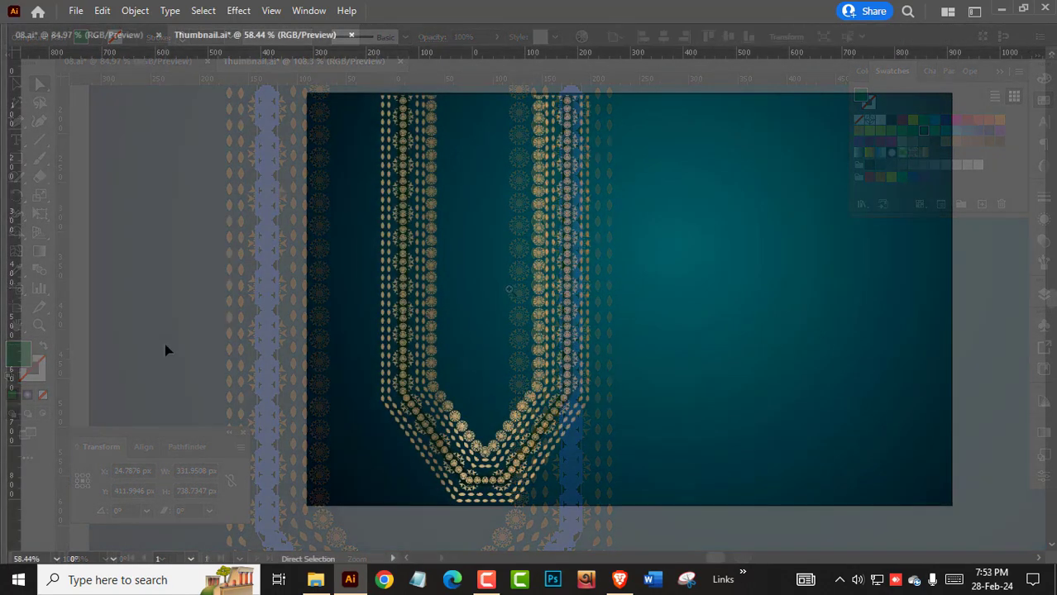
pyautogui.hotkey('ctrl', 's')
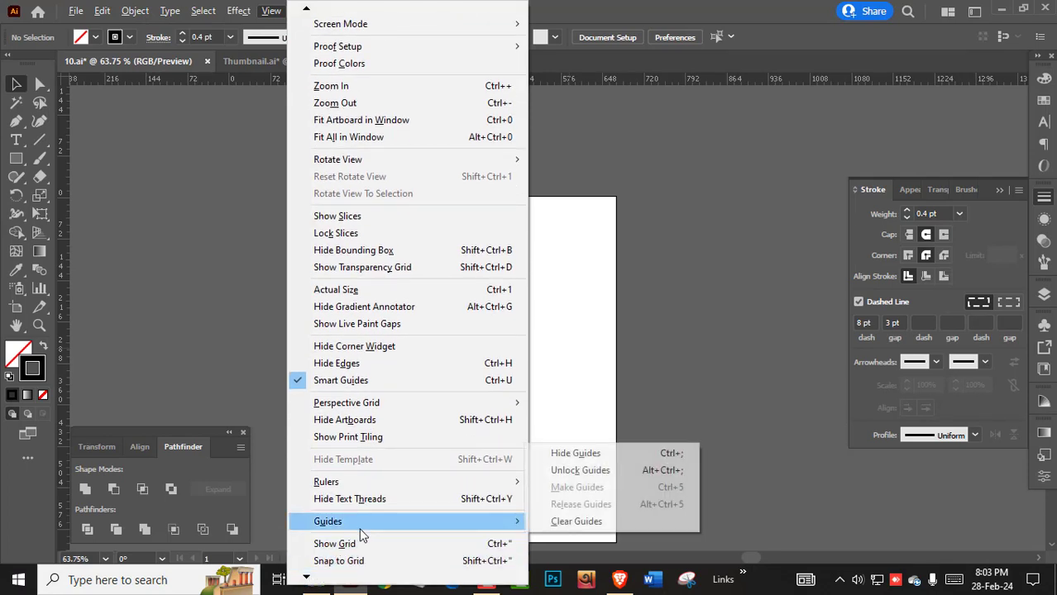
pyautogui.click(569, 522)
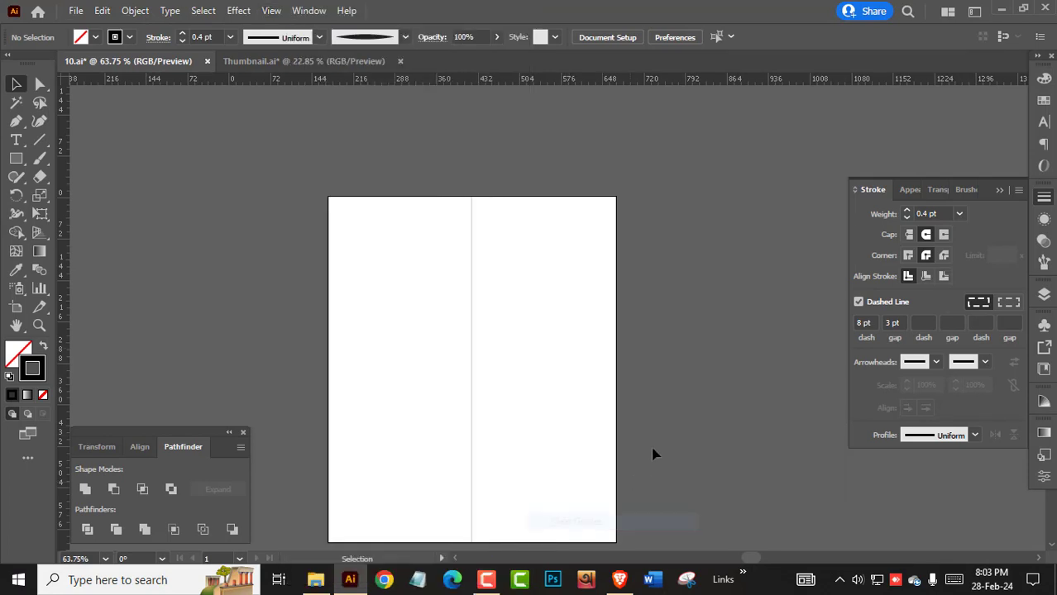
# Draw a tall 130.6 × 506.4 pt rectangle down from the artboard's top edge
pyautogui.click(17, 159)
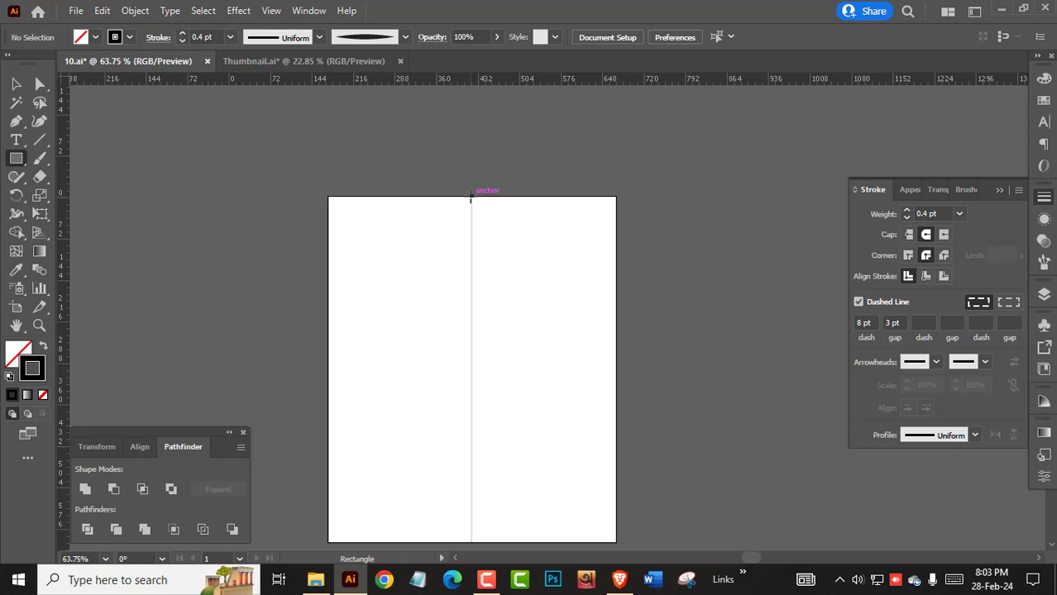
pyautogui.click(1044, 294)
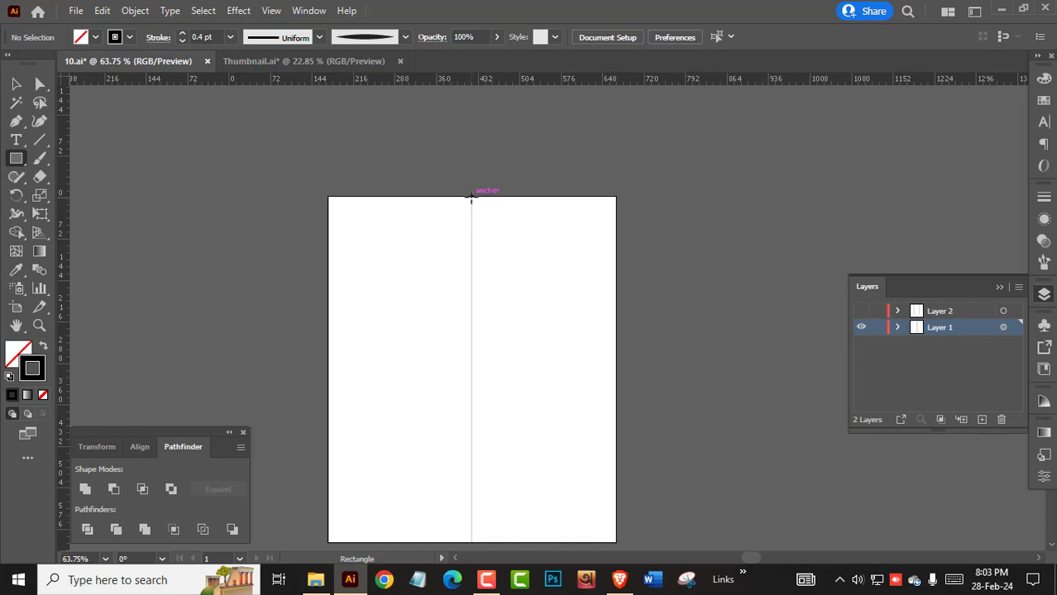
pyautogui.moveTo(471, 197); pyautogui.dragTo(558, 476)
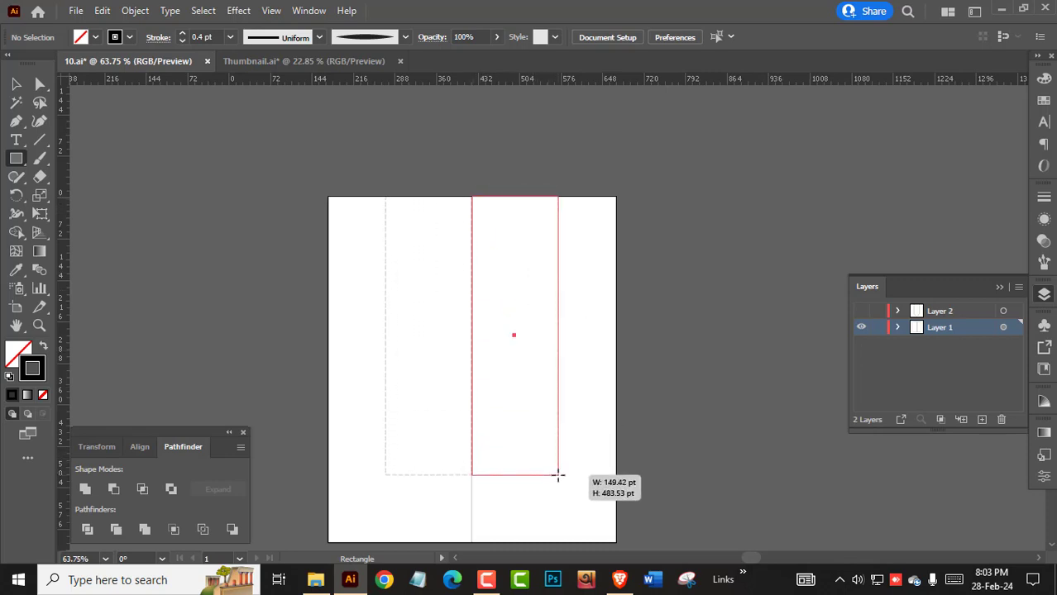
pyautogui.moveTo(558, 476); pyautogui.dragTo(545, 483)
# Apply the 15 pt Round brush to the rectangle's outline
pyautogui.scroll(2, 554, 488)
pyautogui.scroll(2, 579, 492)
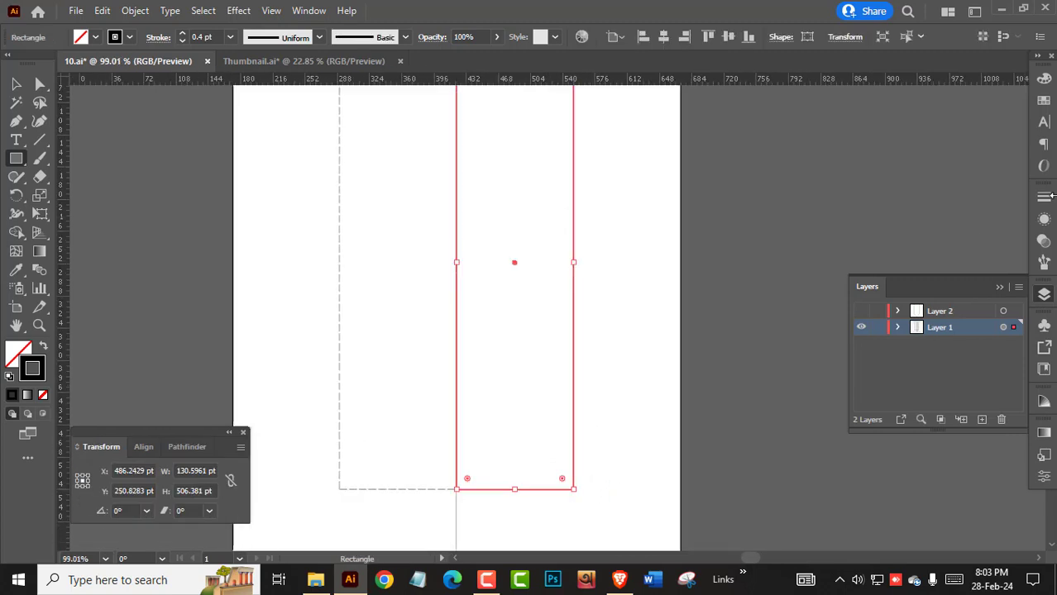
pyautogui.click(1043, 261)
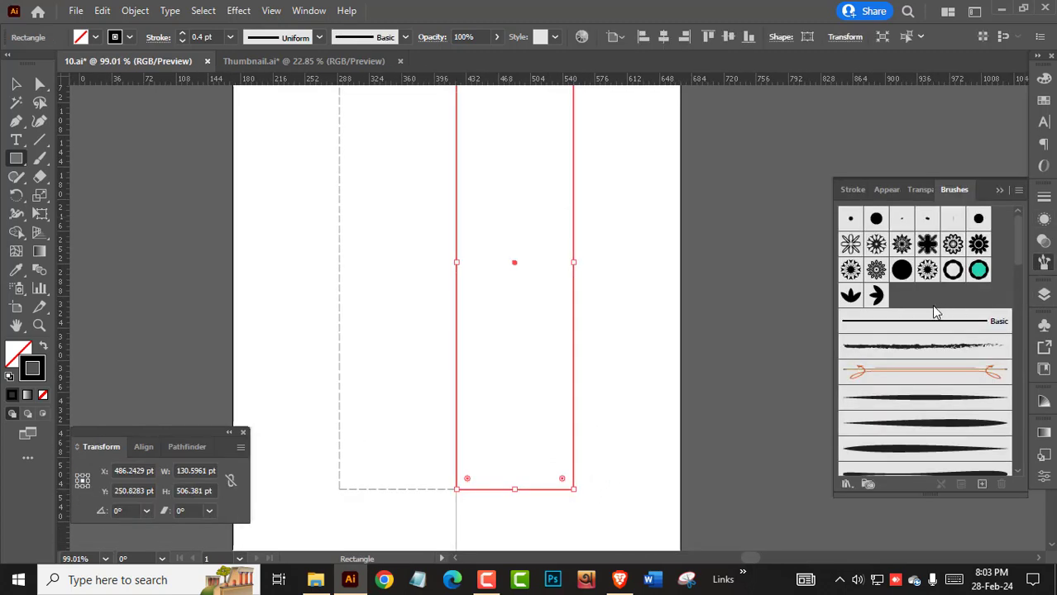
pyautogui.click(875, 219)
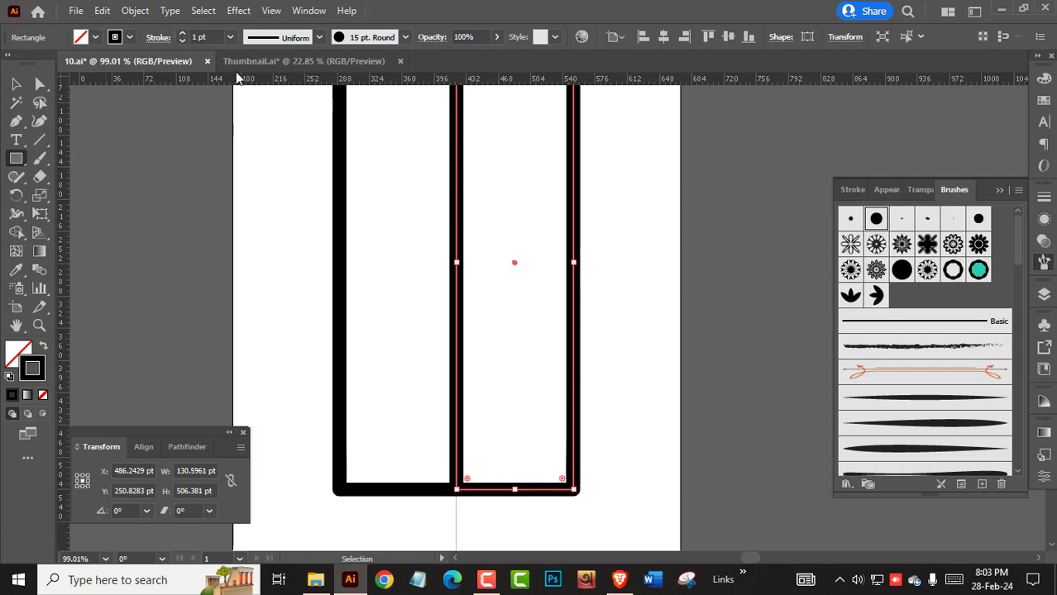
# Move the right rectangle about 13 pt to the left
pyautogui.press('v')
pyautogui.click(496, 341)
pyautogui.moveTo(462, 349); pyautogui.dragTo(441, 355)
pyautogui.scroll(3, 496, 364)
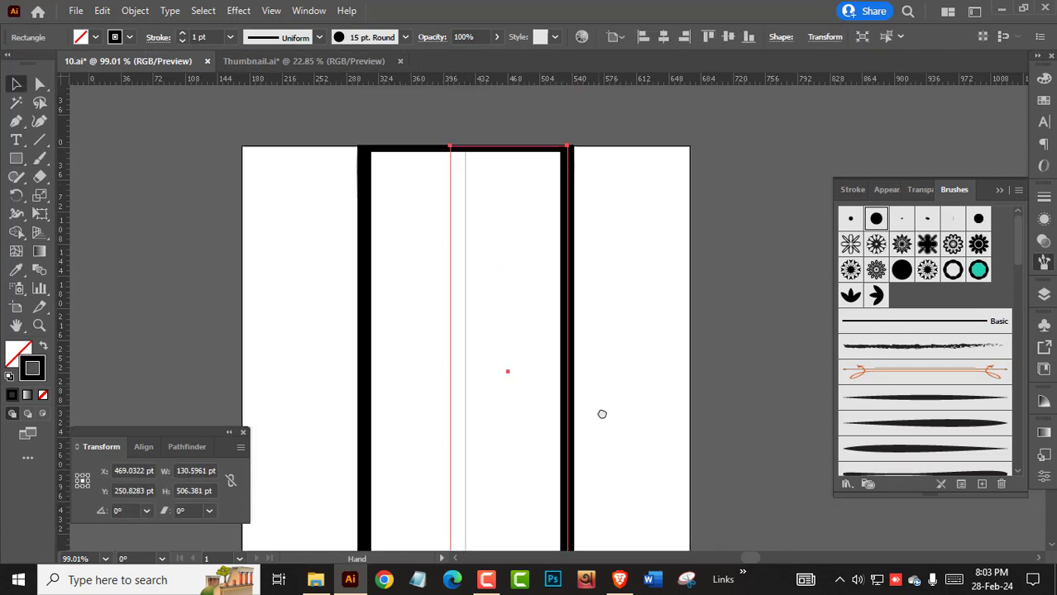
# Delete the rectangle's top segment to leave an open path
pyautogui.press('a')
pyautogui.click(629, 279)
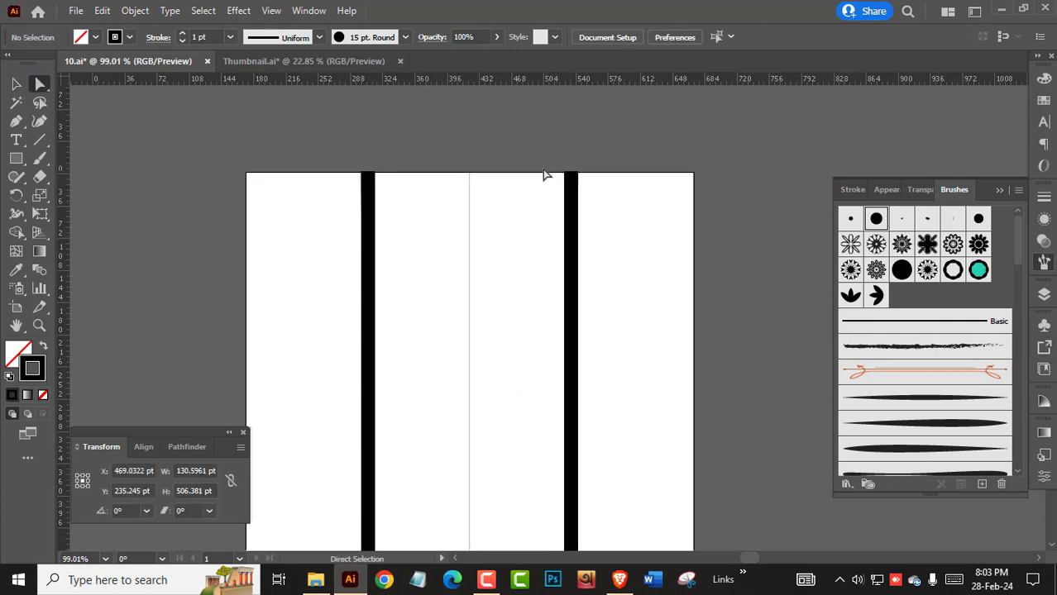
pyautogui.moveTo(495, 370)
pyautogui.mouseDown()
pyautogui.moveTo(524, 184)
pyautogui.moveTo(547, 277)
pyautogui.mouseUp()
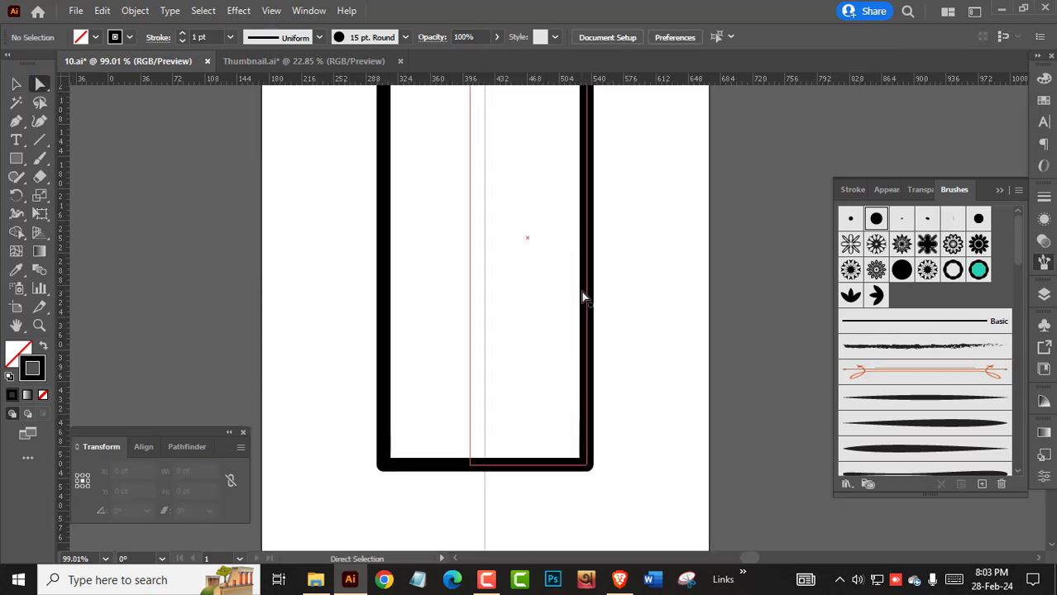
pyautogui.click(584, 295)
pyautogui.click(480, 376)
pyautogui.click(470, 376)
pyautogui.press('Delete')
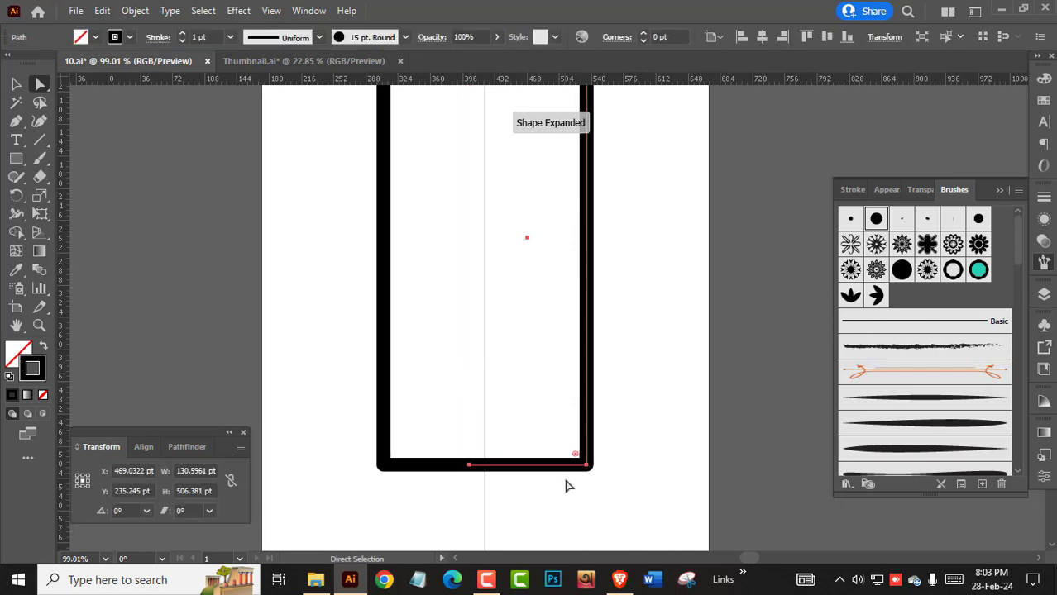
pyautogui.click(567, 487)
# Add an anchor point partway up the path's right side
pyautogui.press('v')
pyautogui.hotkey('ctrl', 'z')
pyautogui.click(17, 122)
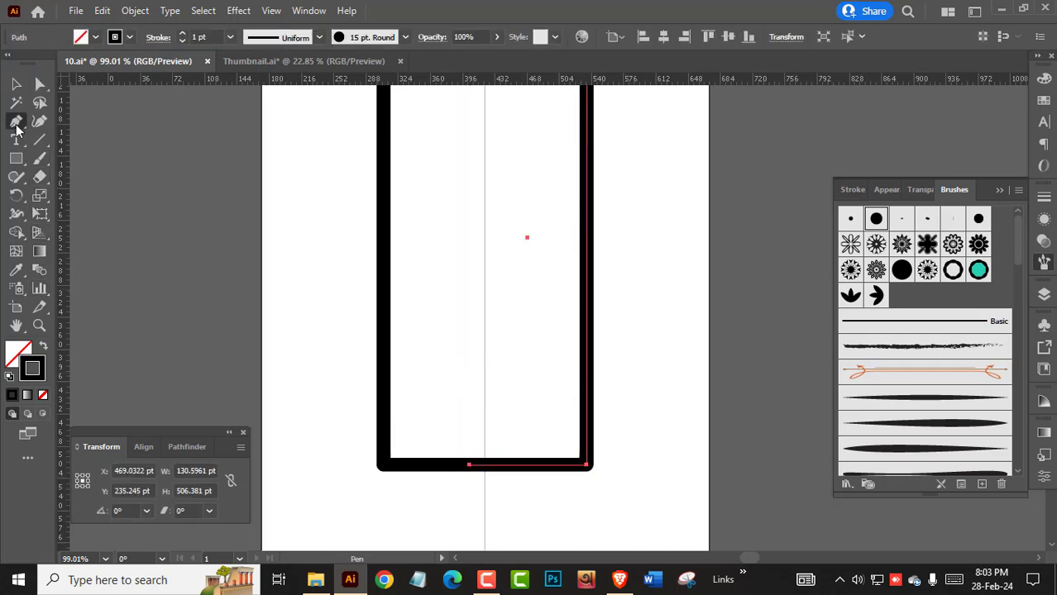
pyautogui.moveTo(17, 124); pyautogui.dragTo(68, 138)
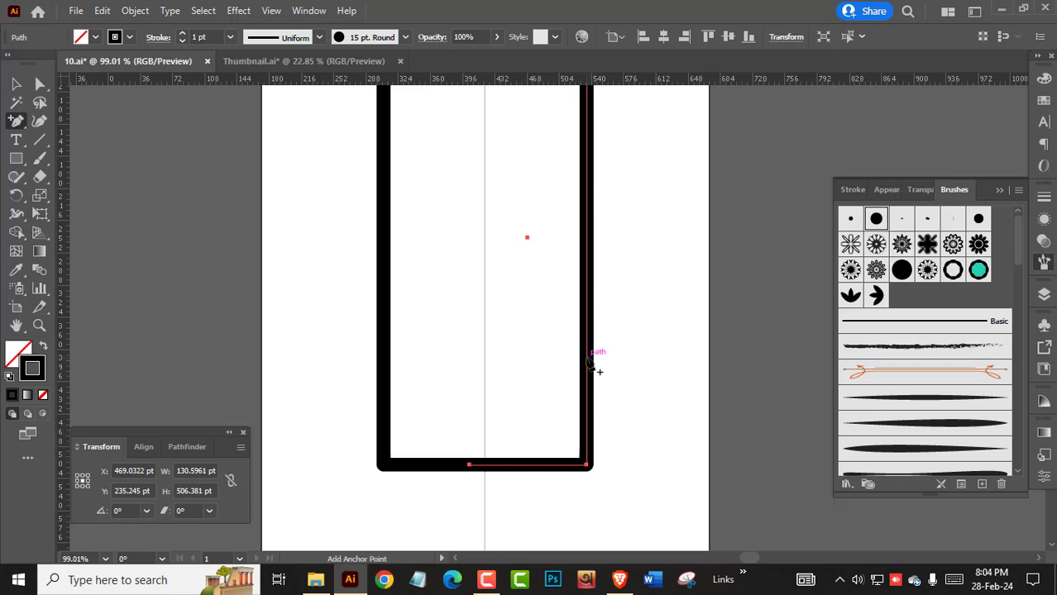
pyautogui.click(586, 358)
# Drag the bottom corner anchor to the centre line, forming a V point
pyautogui.press('a')
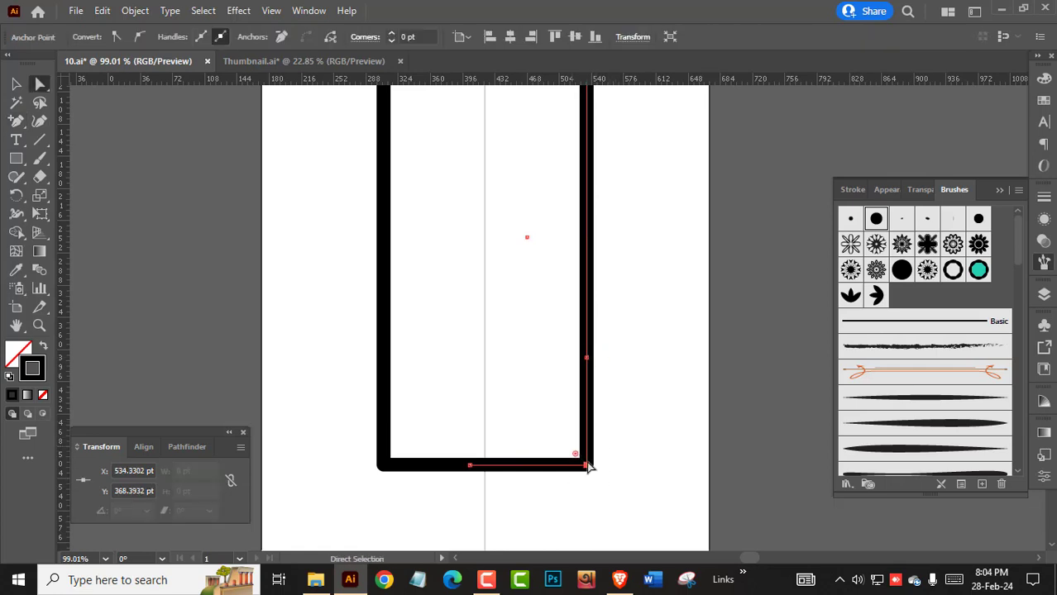
pyautogui.moveTo(586, 466); pyautogui.dragTo(484, 468)
pyautogui.click(590, 473)
pyautogui.scroll(2, 657, 425)
pyautogui.scroll(-2, 586, 442)
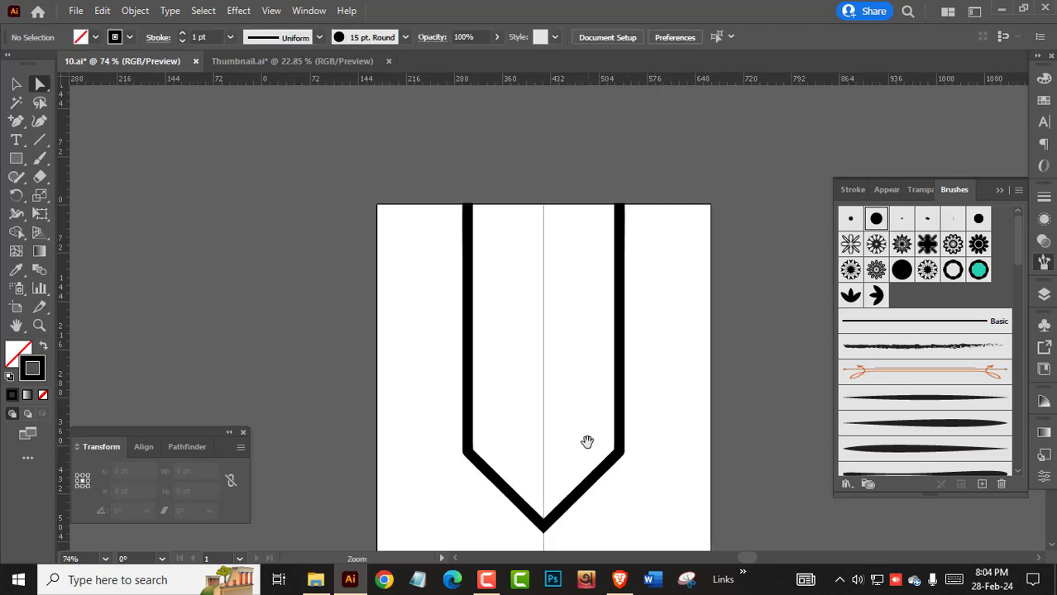
# Move the chevron down about 20 px and stretch it up to the top
pyautogui.press('v')
pyautogui.moveTo(609, 472); pyautogui.dragTo(604, 489)
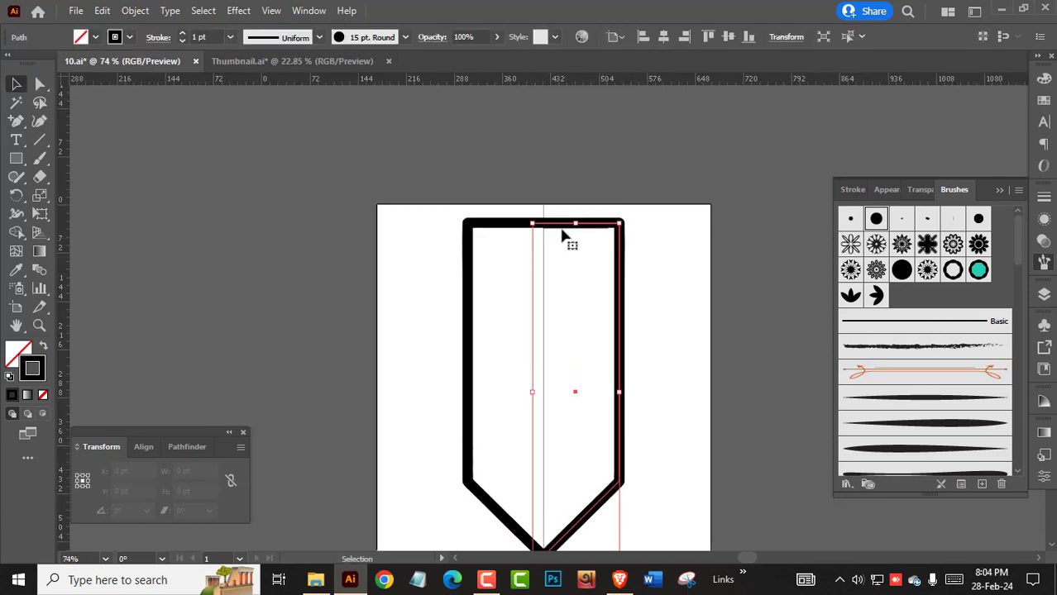
pyautogui.moveTo(575, 223); pyautogui.dragTo(577, 183)
pyautogui.click(654, 484)
pyautogui.scroll(-3, 633, 404)
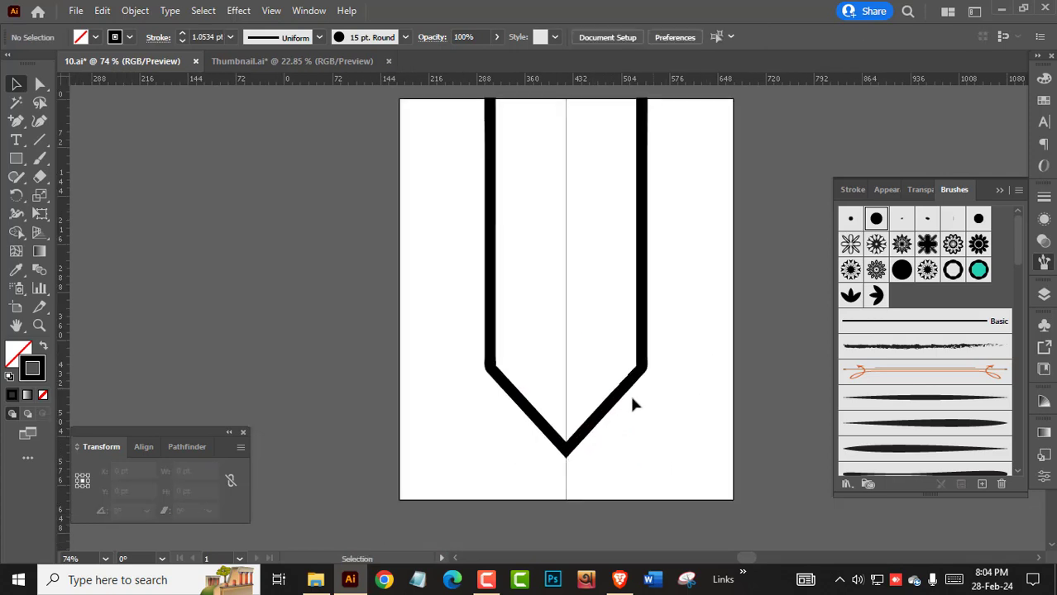
# Set the chevron's right half stroke weight to 1.2 pt
pyautogui.click(614, 413)
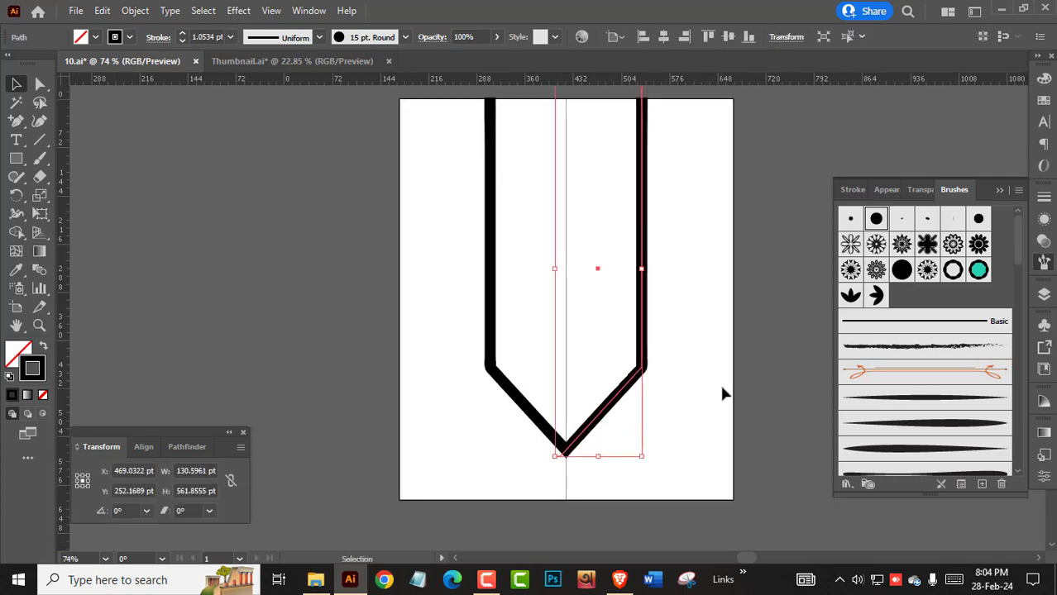
pyautogui.click(641, 382)
pyautogui.click(642, 372)
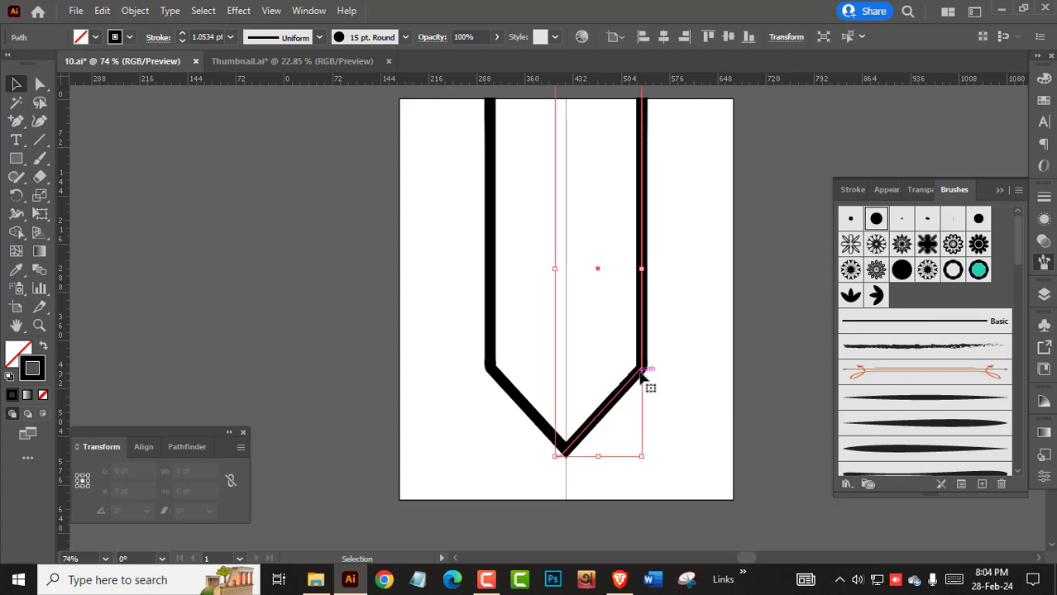
pyautogui.click(183, 35)
pyautogui.press('ctrl')
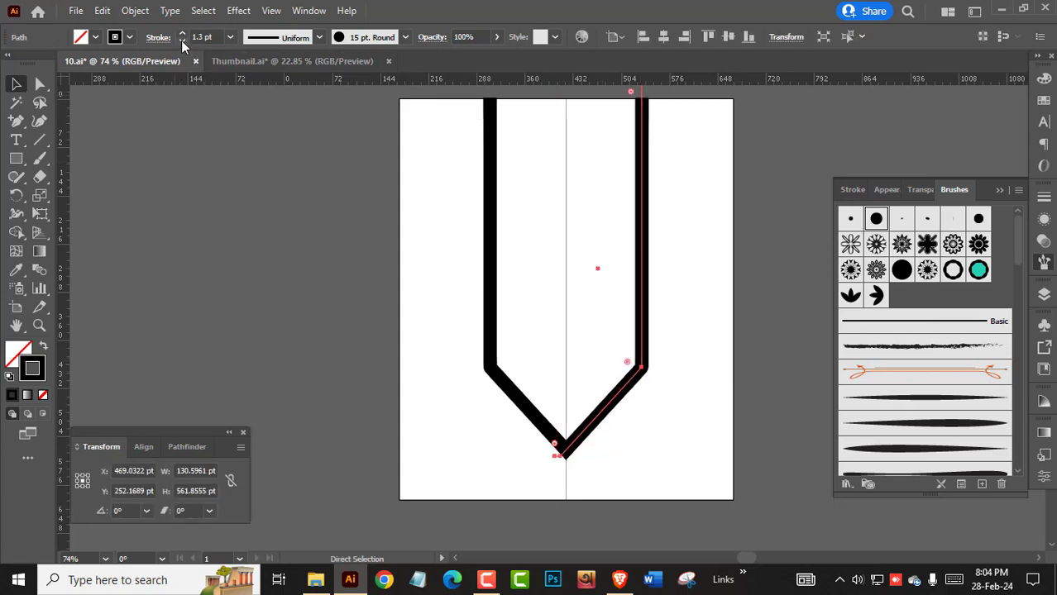
pyautogui.click(182, 41)
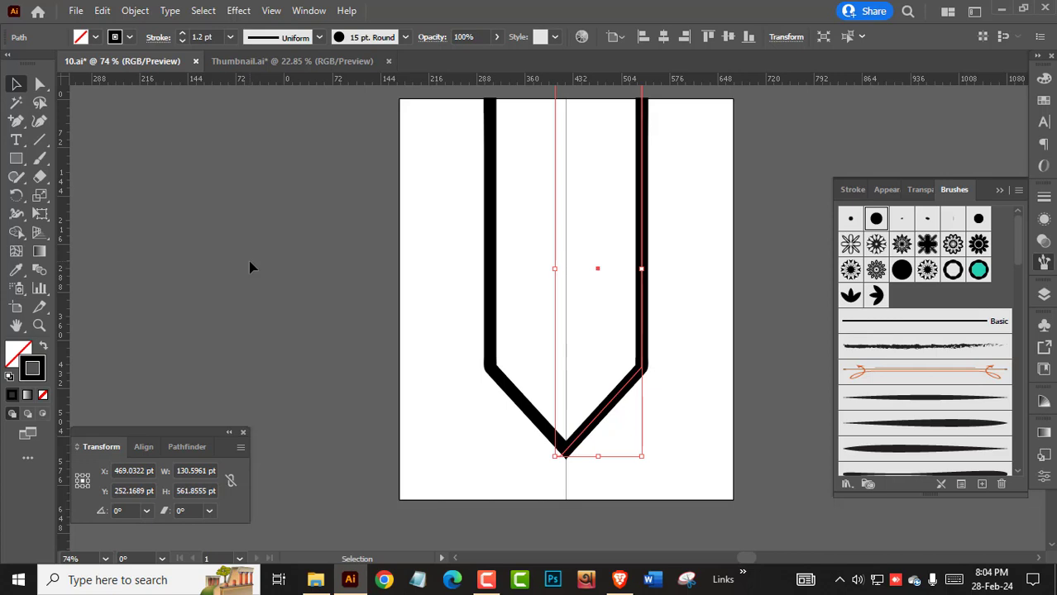
# Duplicate the V-shaped band path in place using Copy and Paste in Front
pyautogui.click(686, 441)
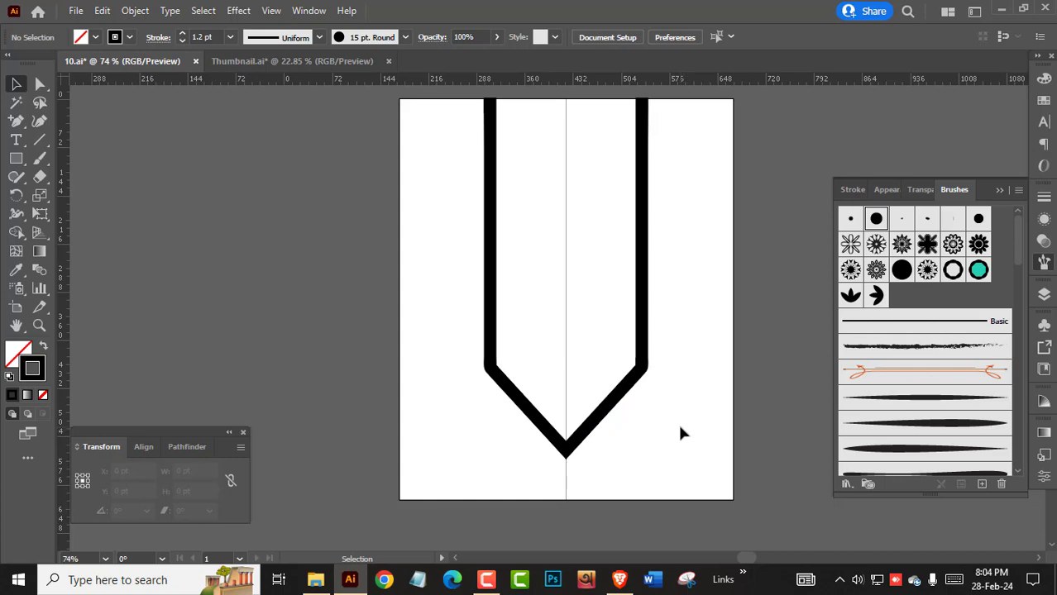
pyautogui.click(633, 393)
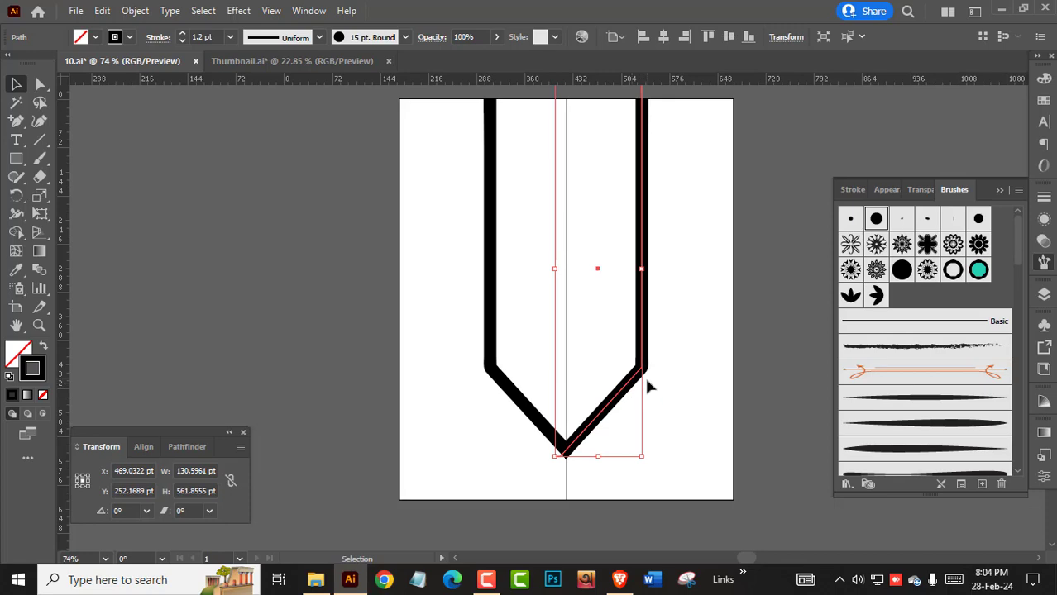
pyautogui.click(102, 14)
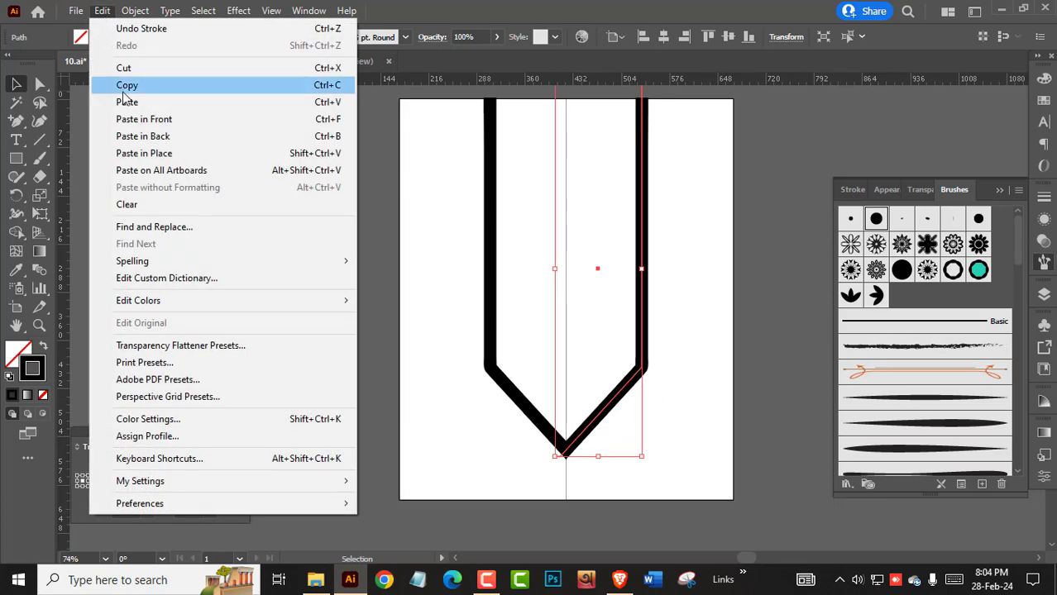
pyautogui.click(129, 88)
pyautogui.click(252, 146)
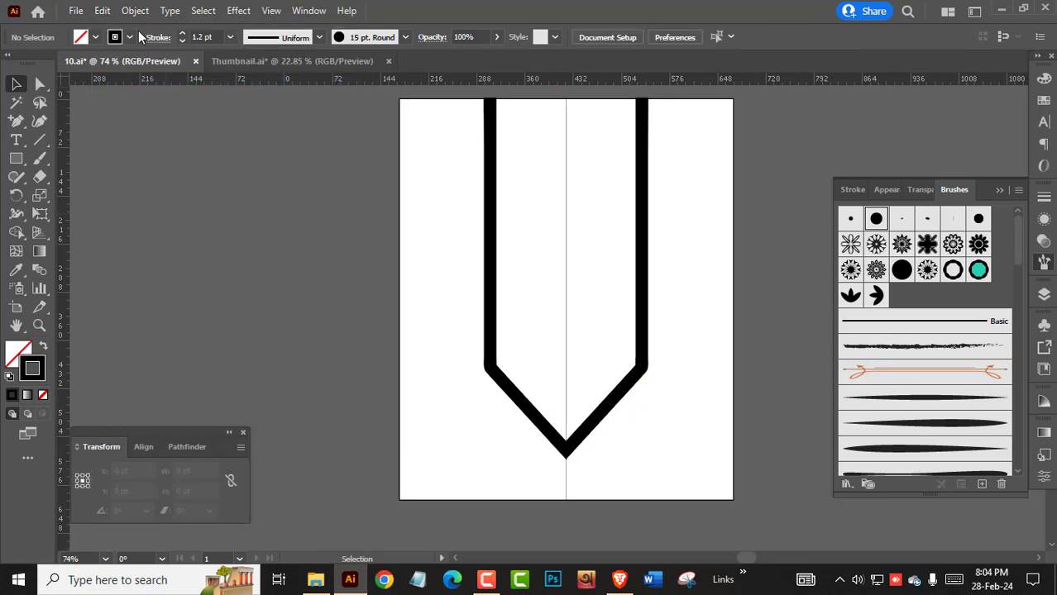
pyautogui.click(102, 11)
pyautogui.click(153, 121)
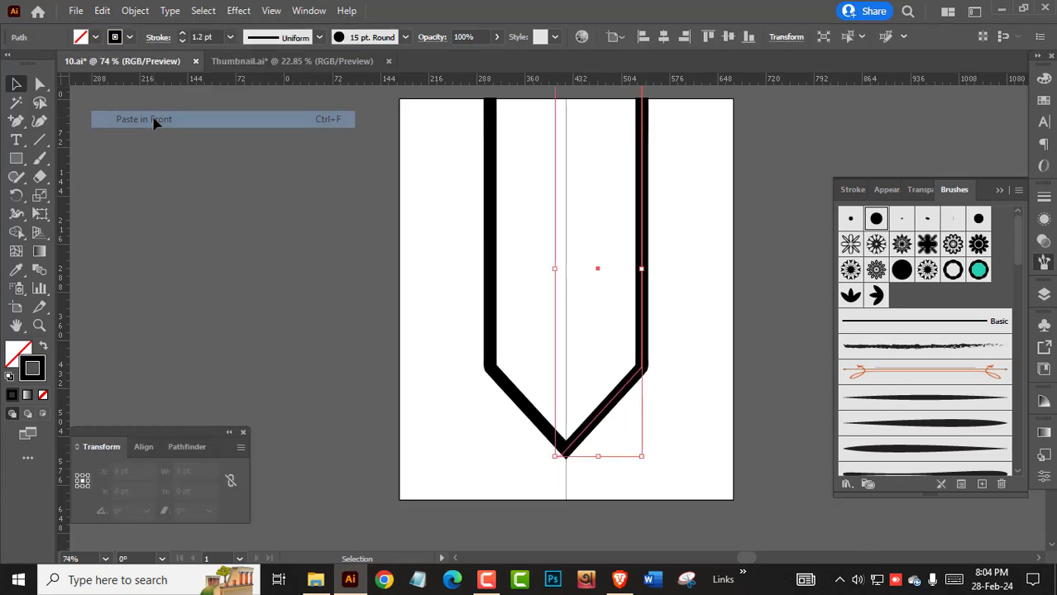
# Give the copy a white stroke with a tapered brush
pyautogui.click(1043, 79)
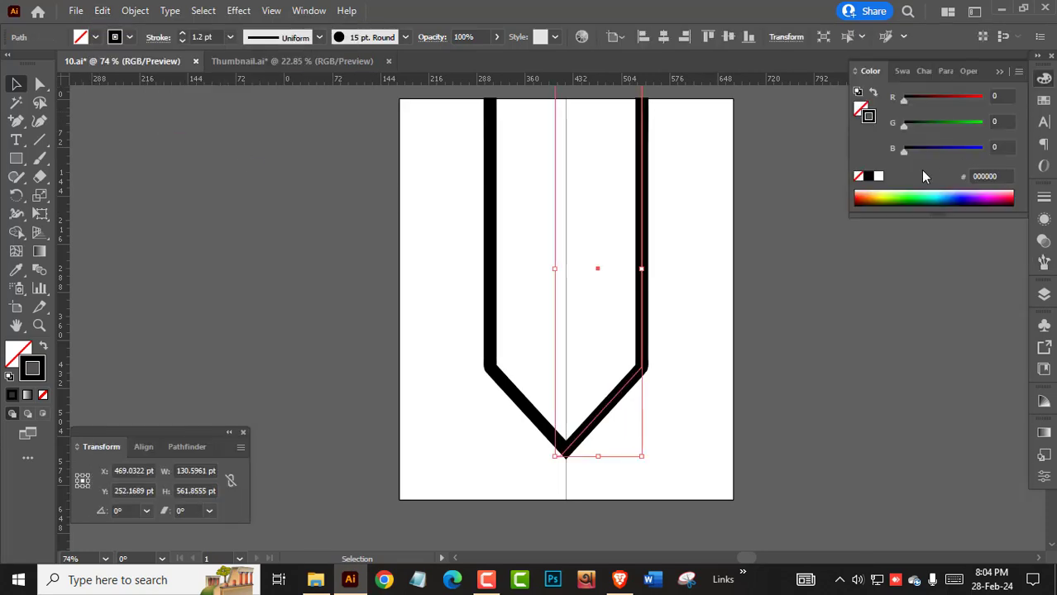
pyautogui.click(877, 177)
pyautogui.click(182, 41)
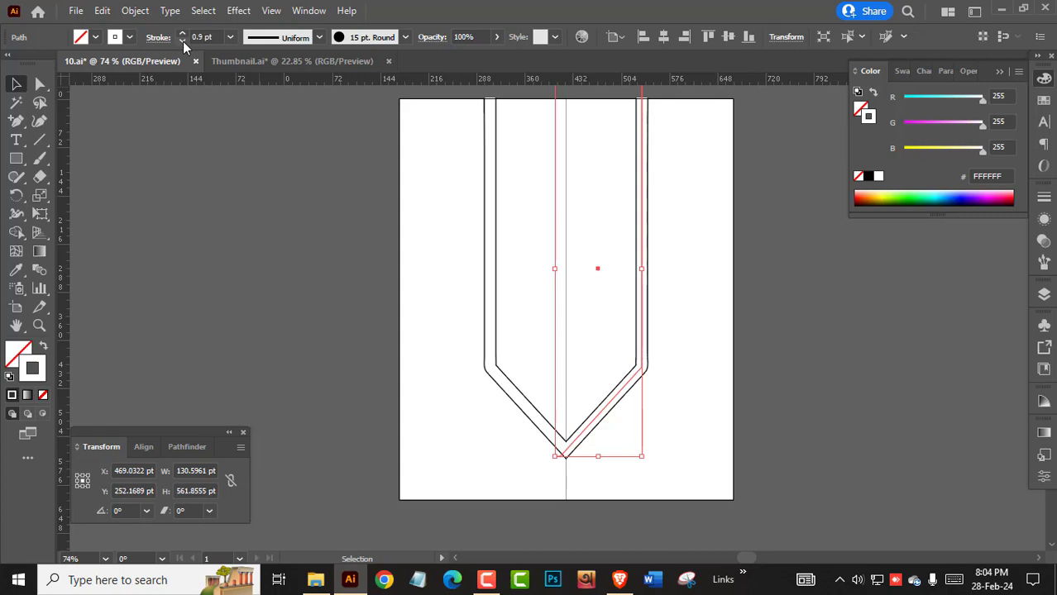
pyautogui.click(182, 41)
pyautogui.click(183, 41)
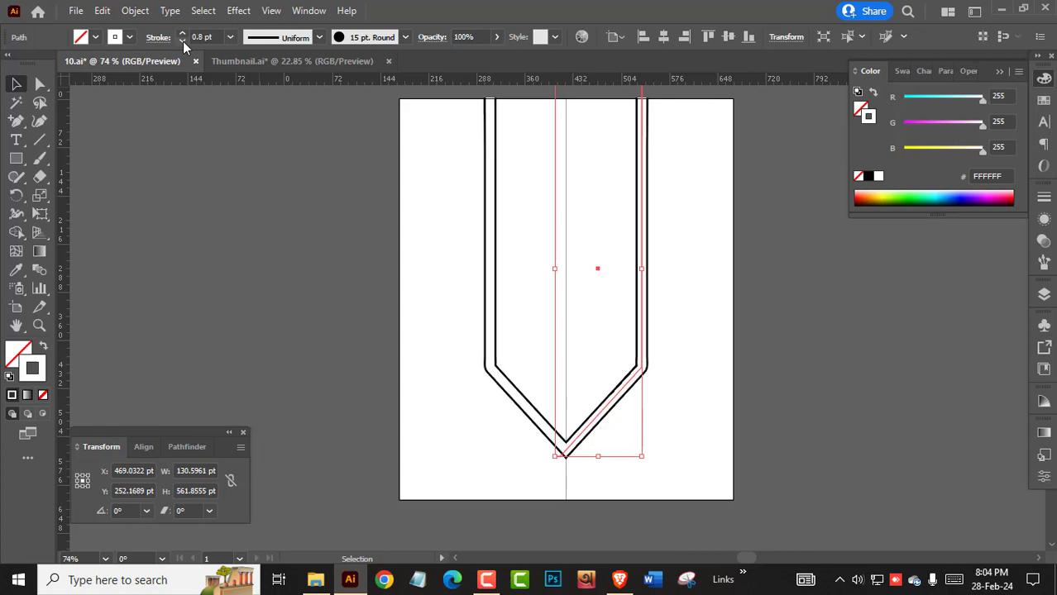
pyautogui.click(1043, 261)
pyautogui.click(903, 398)
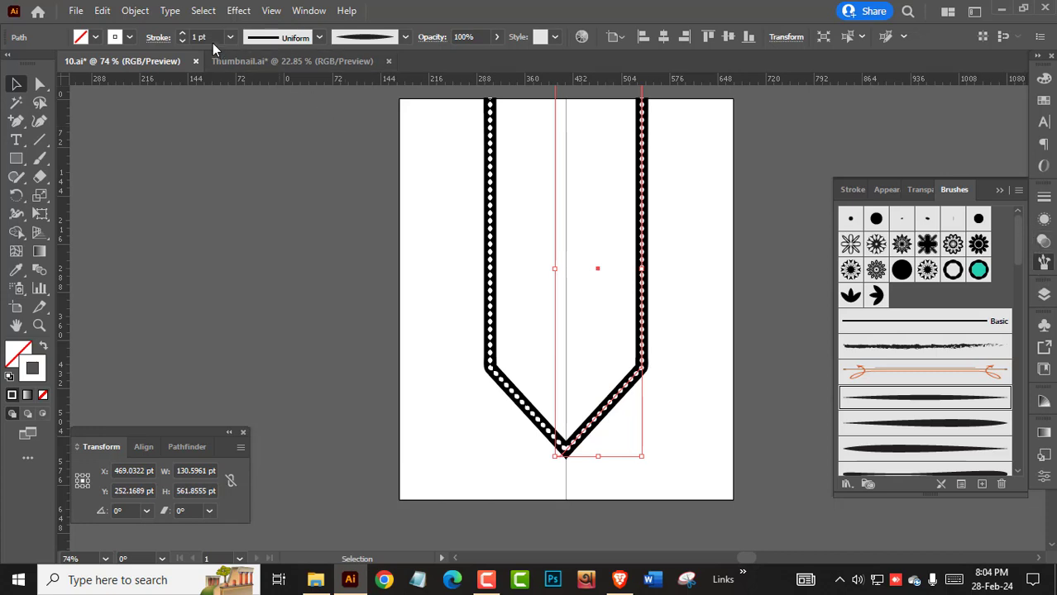
# Raise the white tapered copy's stroke weight to 1.8 pt
pyautogui.click(184, 36)
pyautogui.click(185, 36)
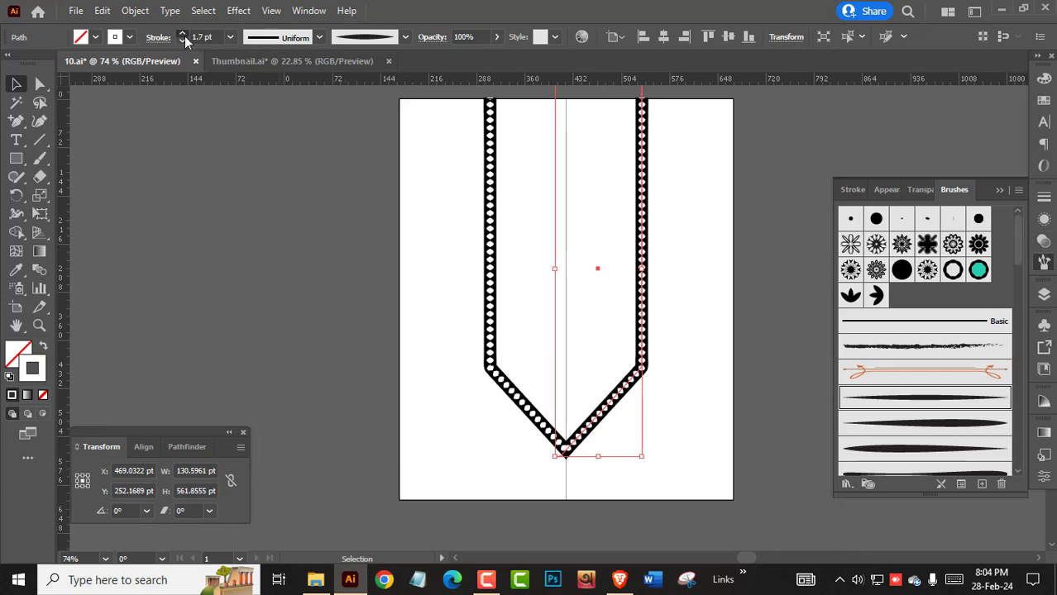
pyautogui.click(184, 35)
pyautogui.click(184, 35)
pyautogui.click(698, 306)
pyautogui.scroll(2, 624, 306)
pyautogui.scroll(3, 646, 206)
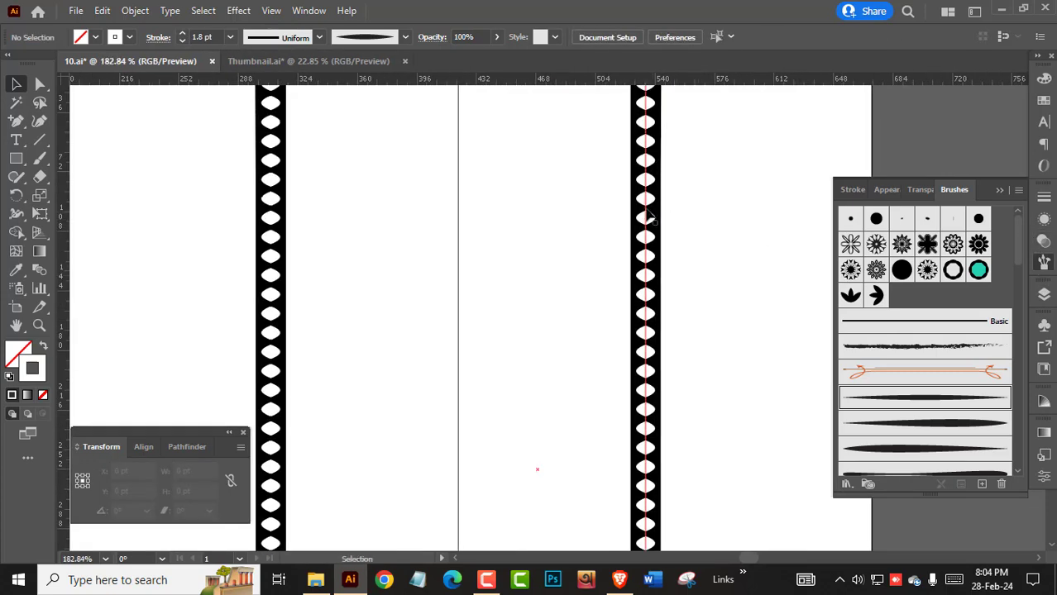
pyautogui.click(539, 467)
# Make the white bead stroke a dashed line with a 15 pt dash
pyautogui.click(1044, 197)
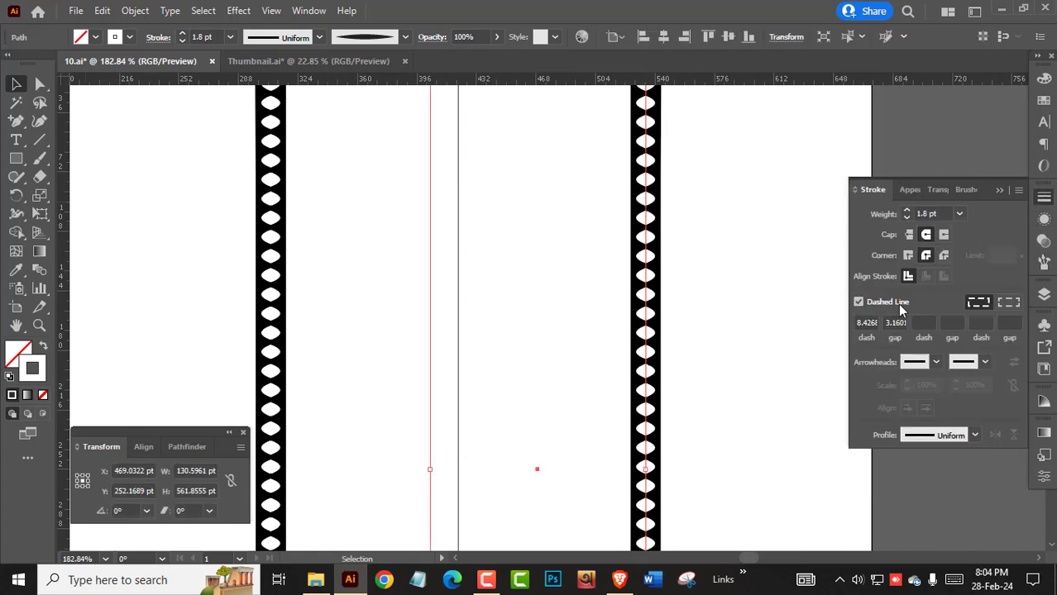
pyautogui.click(858, 322)
pyautogui.press('Up')
pyautogui.press('Up')
pyautogui.press('Up')
pyautogui.press('Up')
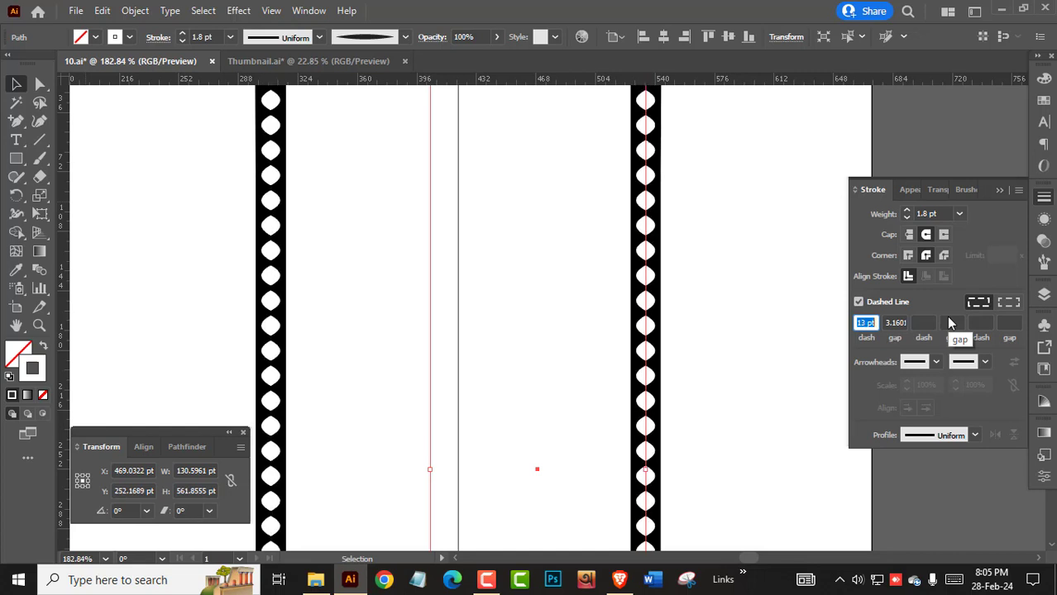
pyautogui.press('Up')
pyautogui.press('Up')
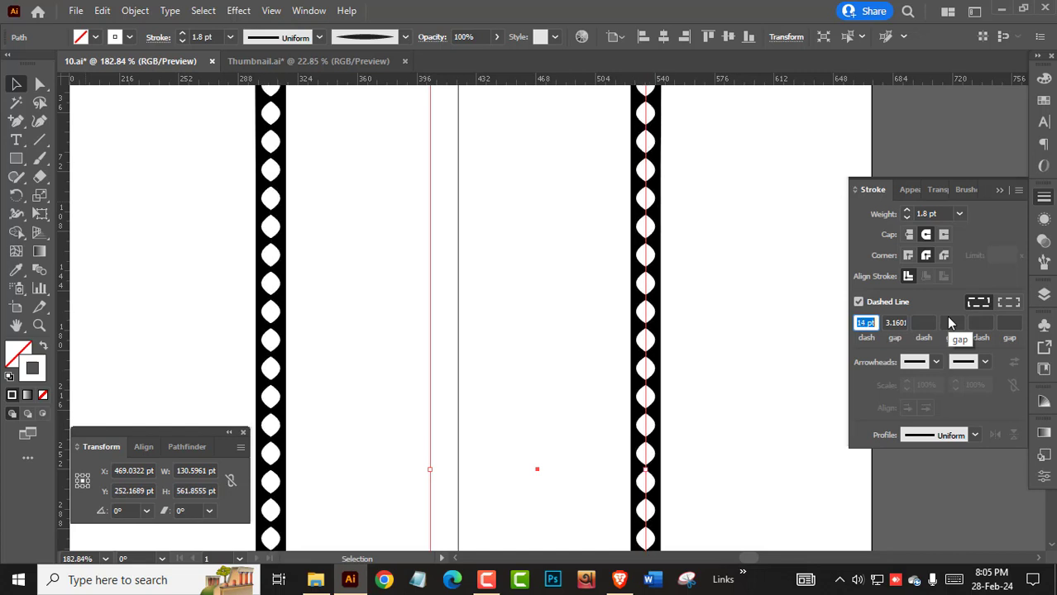
pyautogui.press('Up')
pyautogui.click(763, 299)
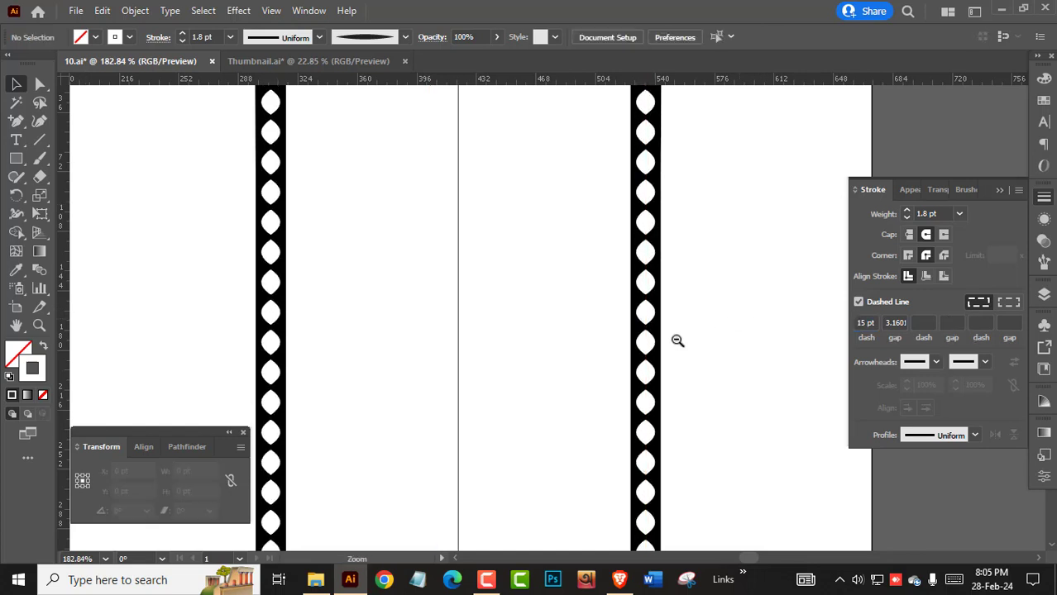
pyautogui.keyDown('alt'); pyautogui.click(676, 341); pyautogui.keyUp('alt')
pyautogui.scroll(-5, 644, 378)
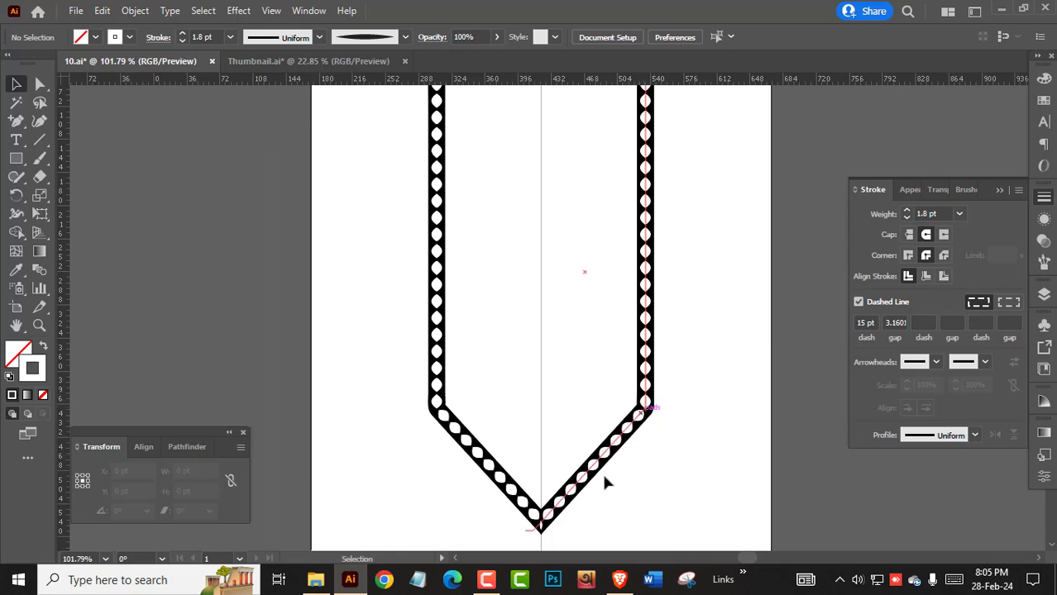
# Duplicate the white bead path in place using Copy and Paste in Front
pyautogui.click(638, 428)
pyautogui.click(101, 10)
pyautogui.click(132, 85)
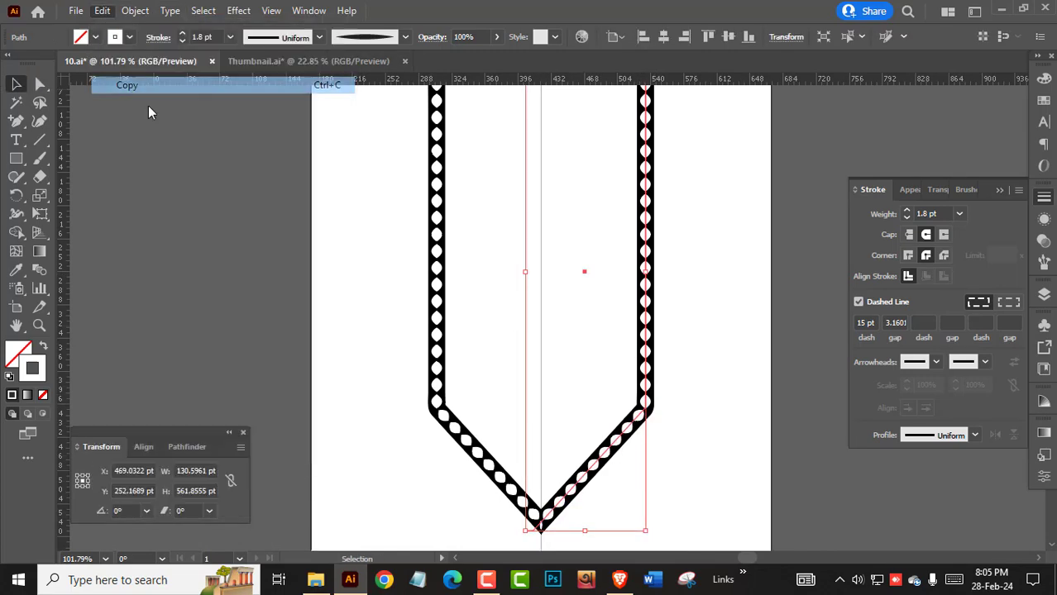
pyautogui.click(736, 290)
pyautogui.click(102, 10)
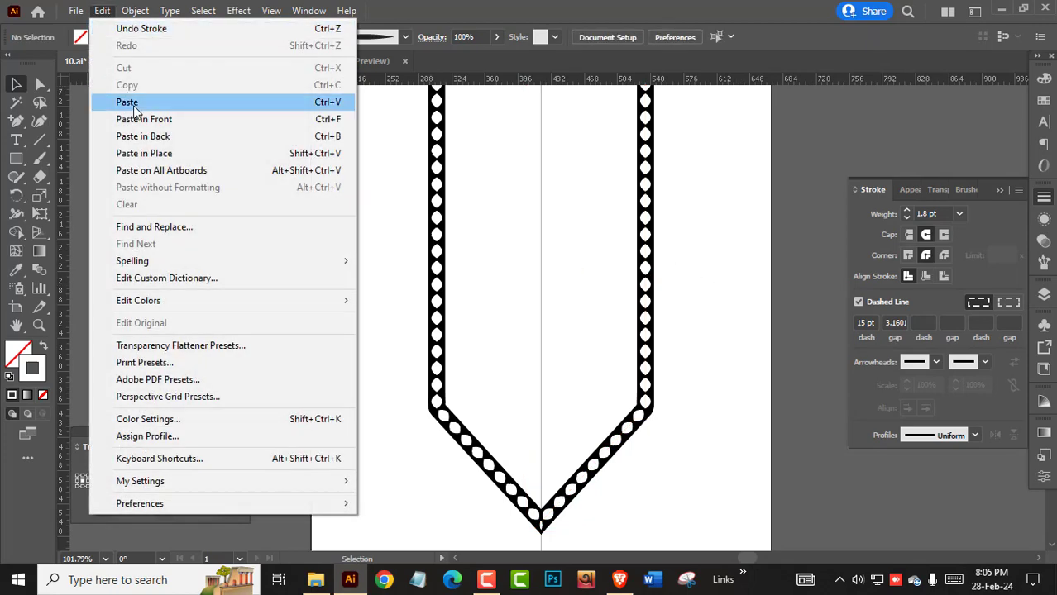
pyautogui.click(141, 119)
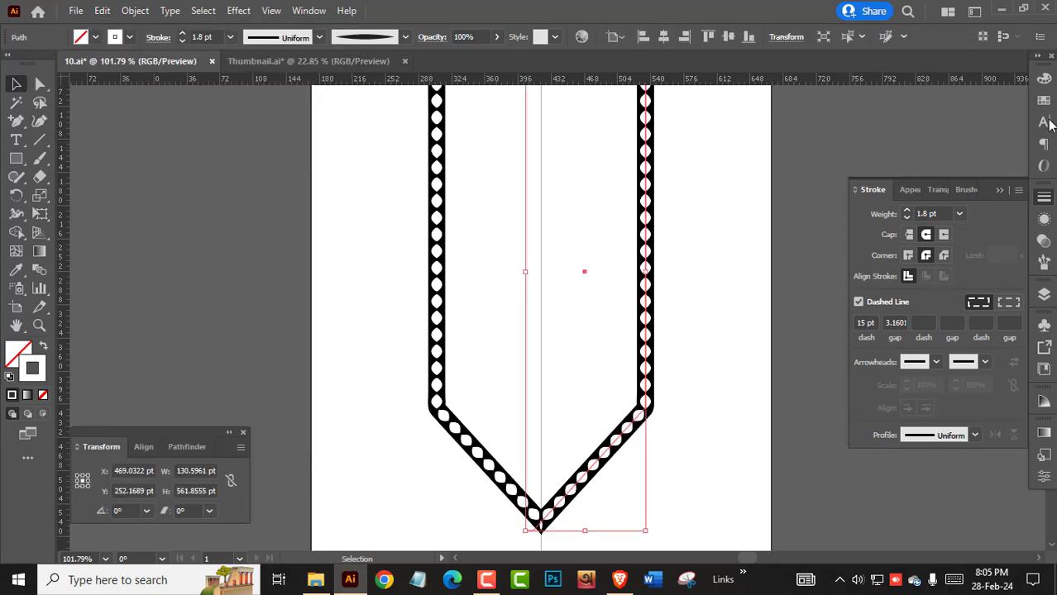
# Give the new copy a black stroke at 1 pt weight
pyautogui.click(1044, 78)
pyautogui.click(867, 176)
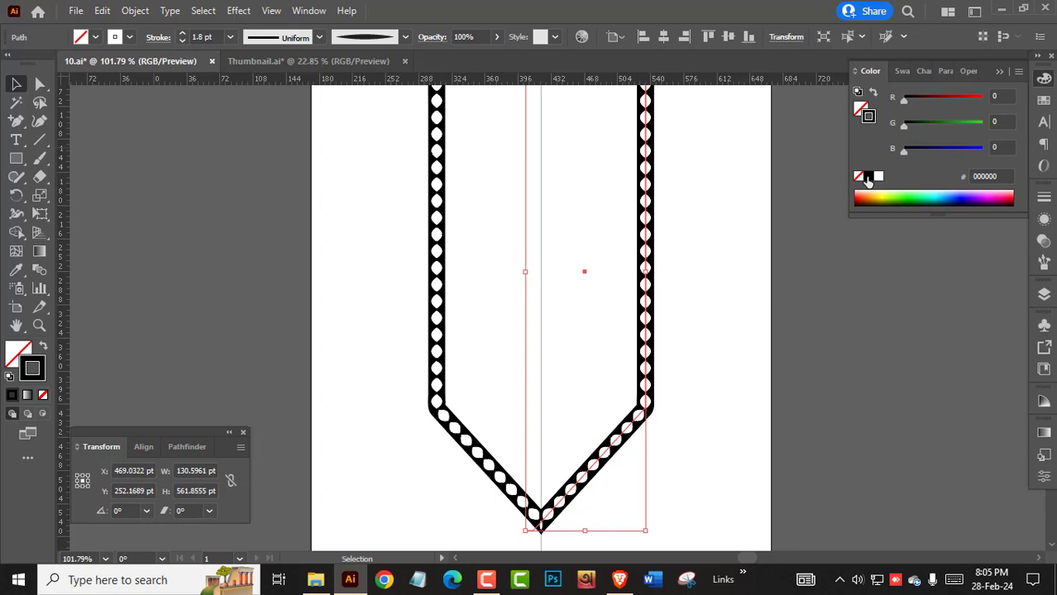
pyautogui.click(628, 243)
pyautogui.click(182, 41)
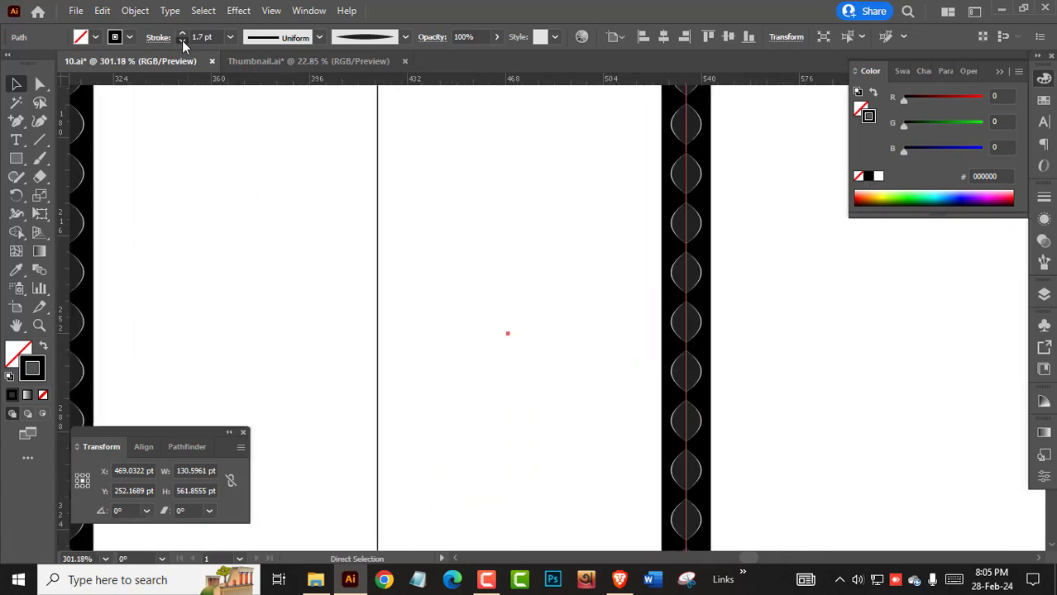
pyautogui.click(182, 40)
pyautogui.click(182, 40)
pyautogui.click(182, 40)
pyautogui.click(182, 41)
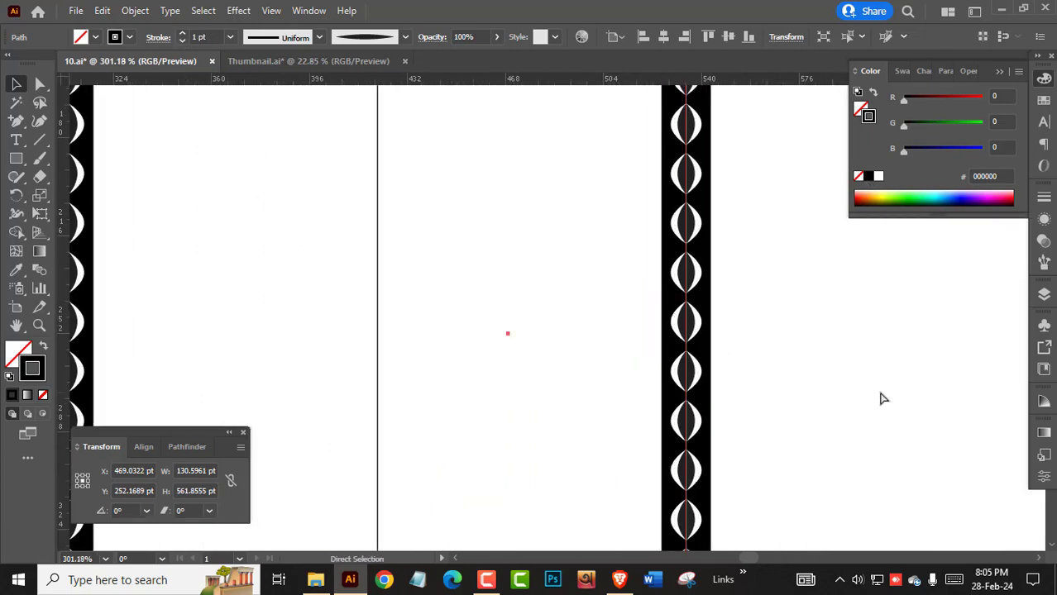
pyautogui.click(879, 396)
pyautogui.scroll(-5, 728, 390)
pyautogui.scroll(6, 625, 381)
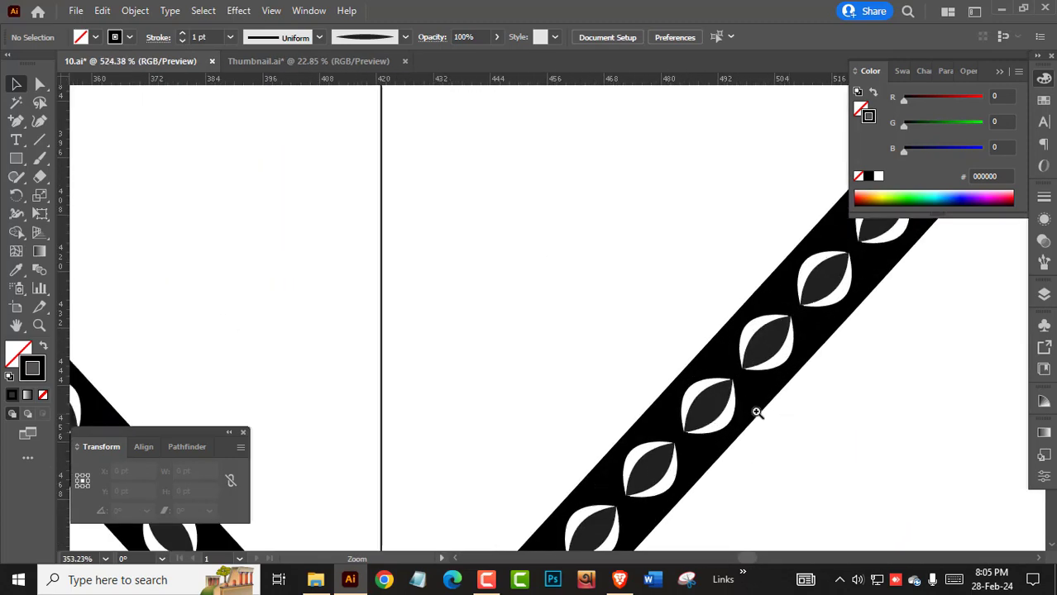
# Select the path on the band's right diagonal arm
pyautogui.press('v')
pyautogui.click(790, 355)
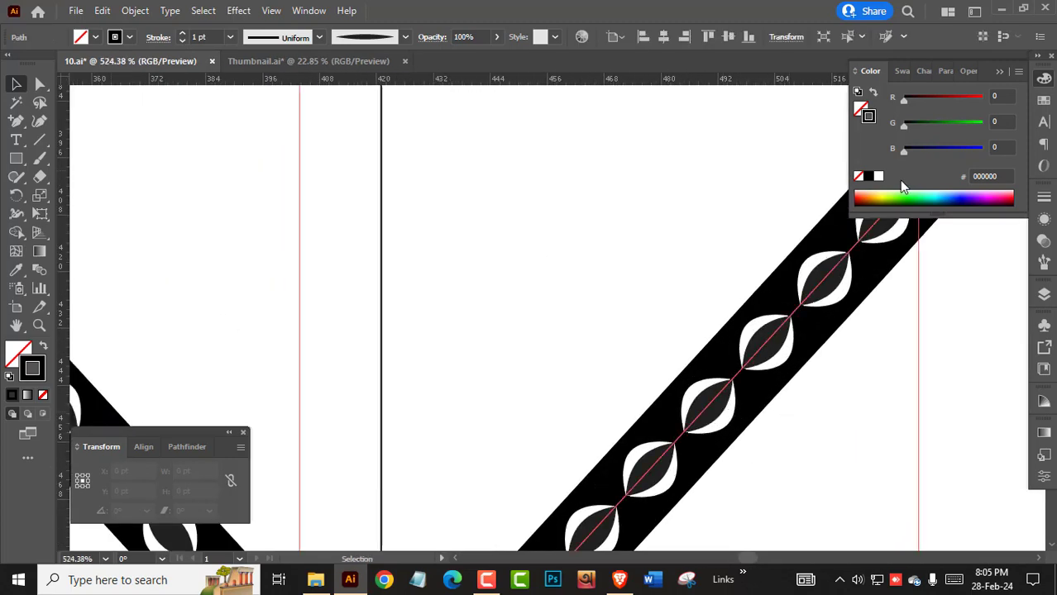
pyautogui.click(857, 346)
pyautogui.scroll(-4, 854, 347)
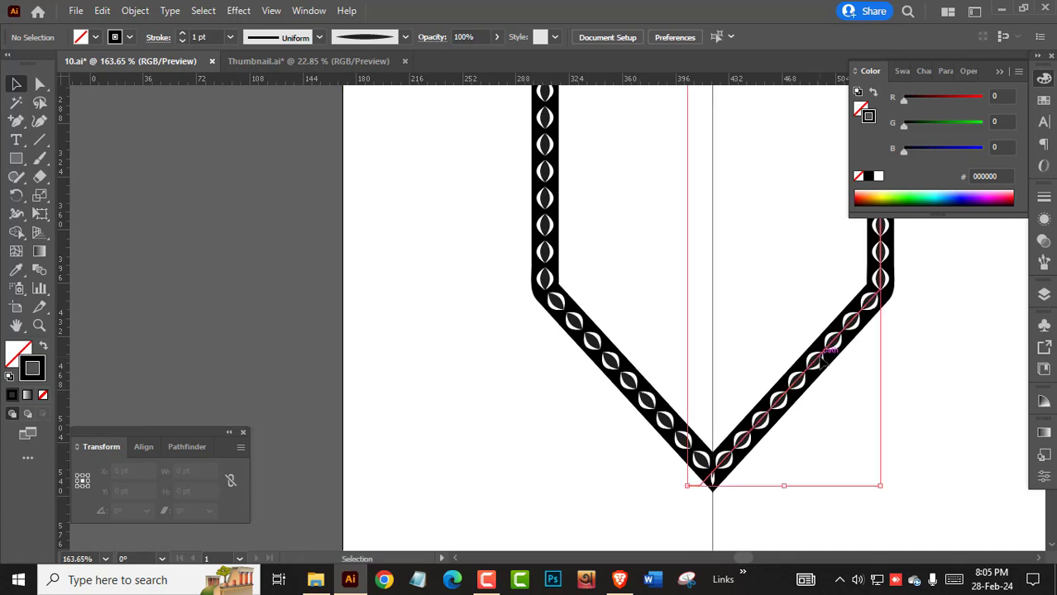
pyautogui.click(825, 354)
pyautogui.scroll(5, 748, 316)
pyautogui.scroll(2, 712, 345)
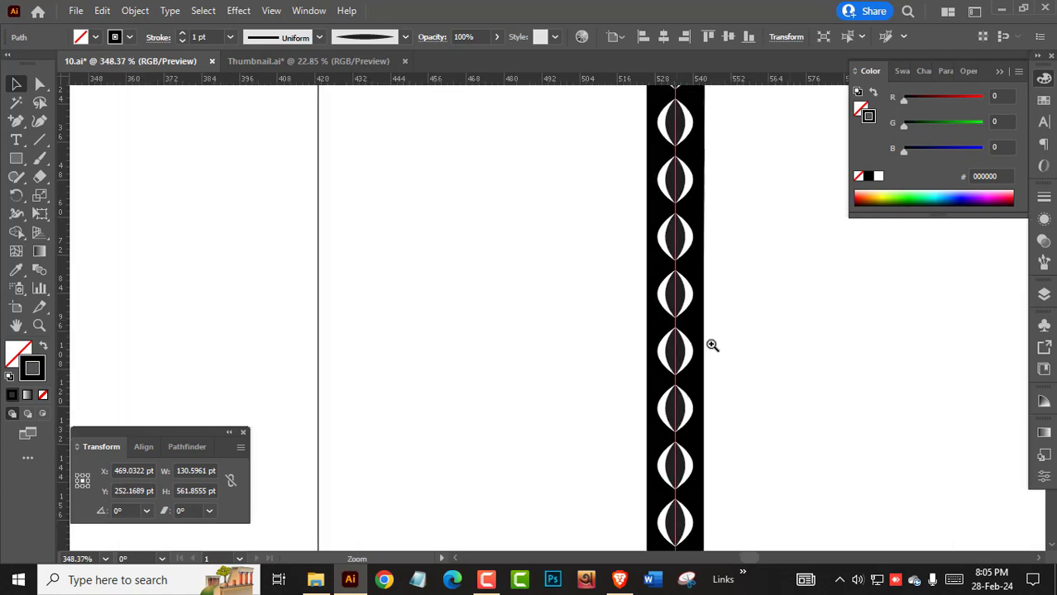
pyautogui.scroll(1, 712, 345)
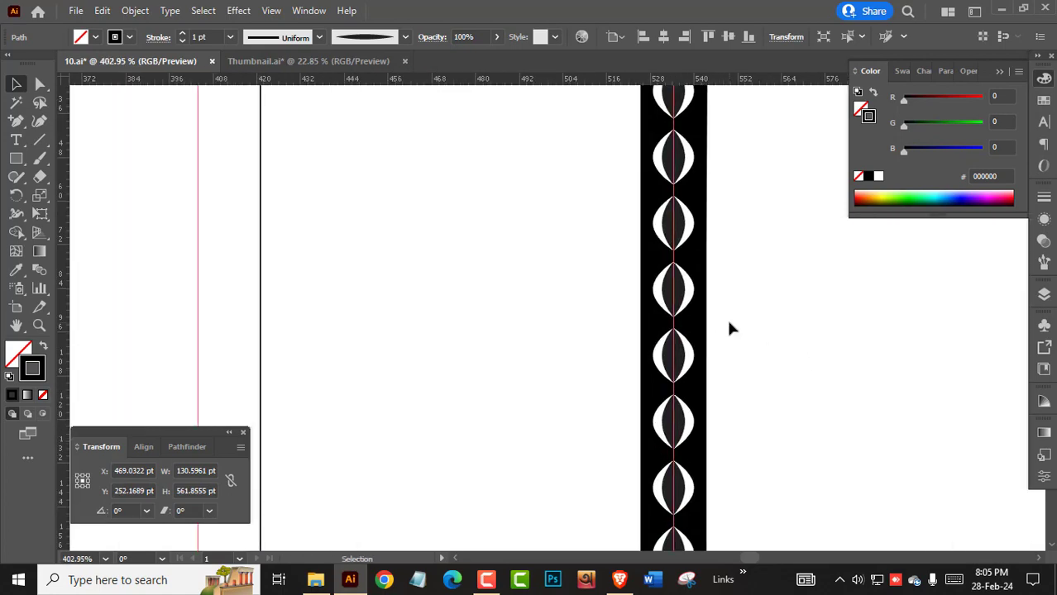
pyautogui.click(135, 12)
pyautogui.moveTo(191, 375)
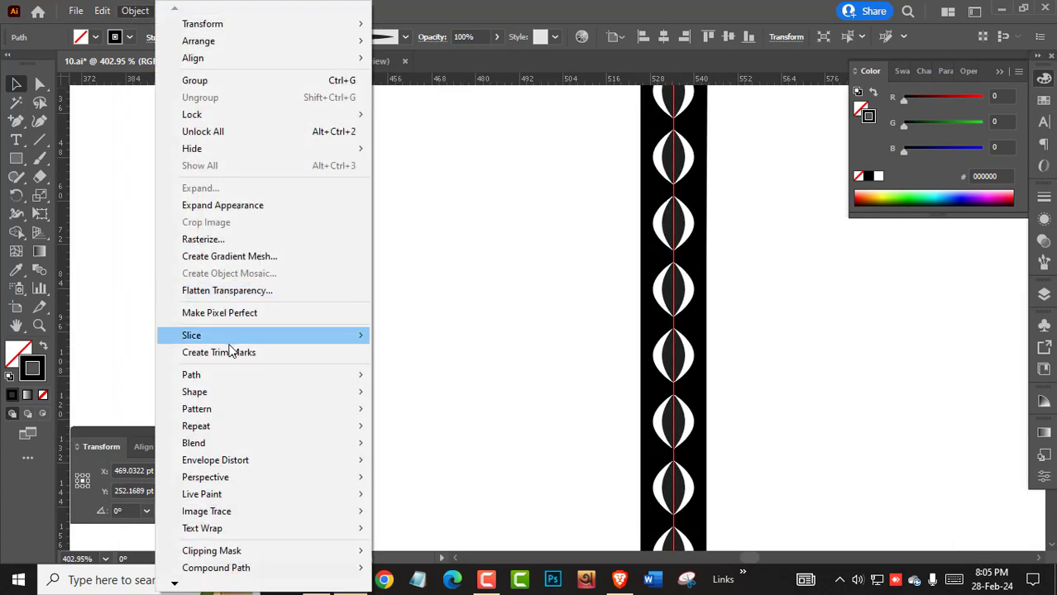
# Create a -7 pt inset Offset Path copy of the leaf border path
pyautogui.click(419, 433)
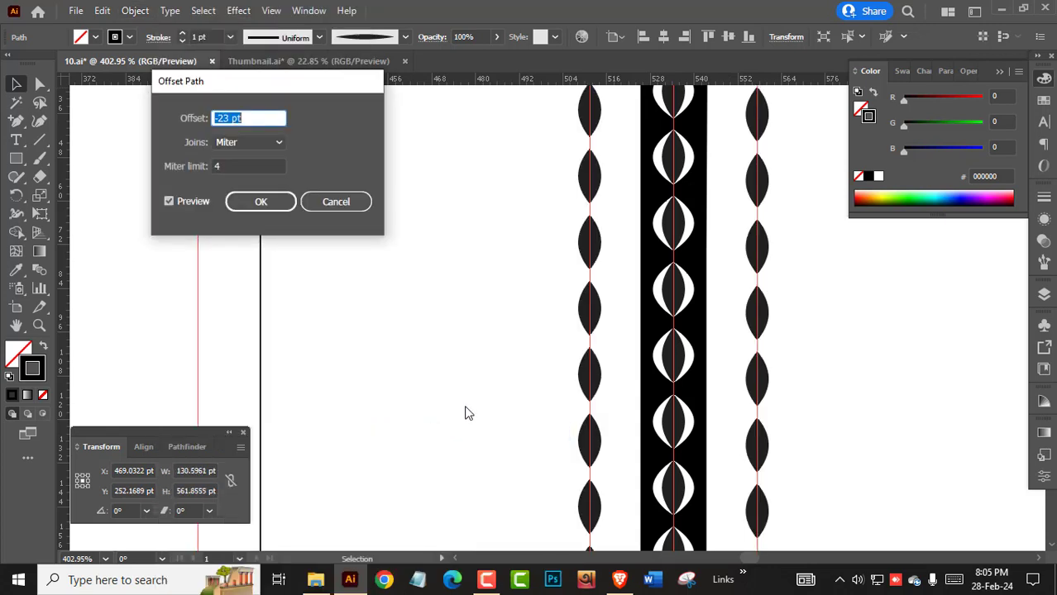
pyautogui.press('Up')
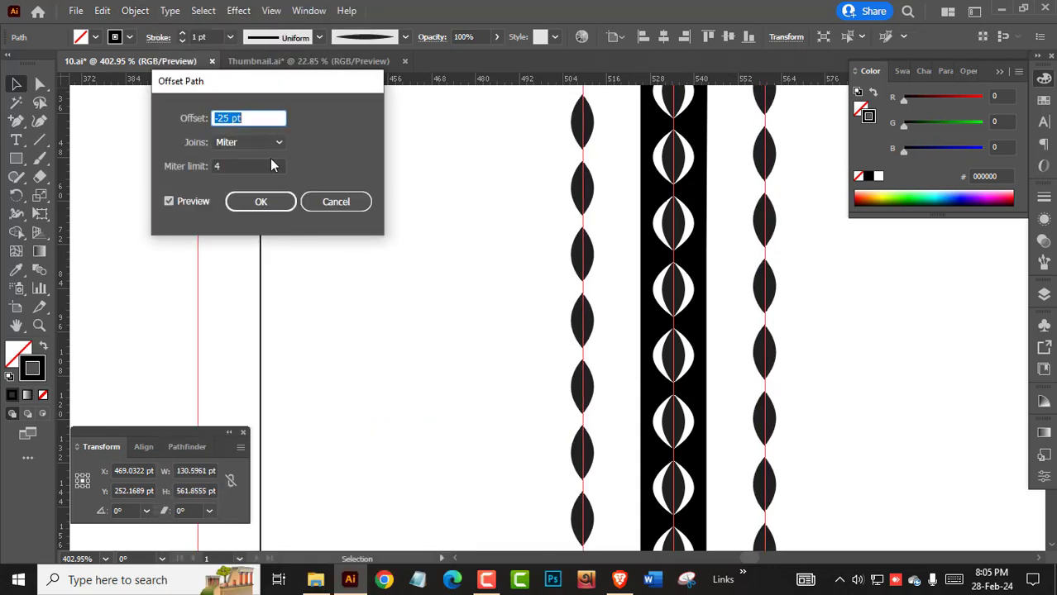
pyautogui.press('Up')
pyautogui.press('Up')
pyautogui.press('Up')
pyautogui.press('Up')
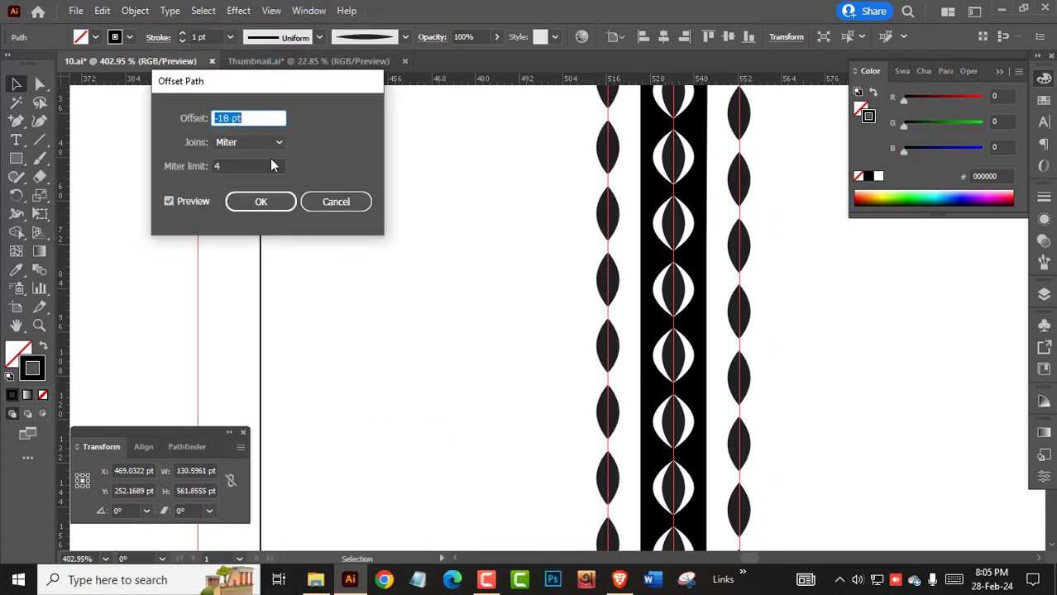
pyautogui.press('Up')
pyautogui.press('Up')
pyautogui.press('Up')
pyautogui.press('Up')
pyautogui.press('Up')
pyautogui.press('Up')
pyautogui.press('Up')
pyautogui.press('Up')
pyautogui.press('Up')
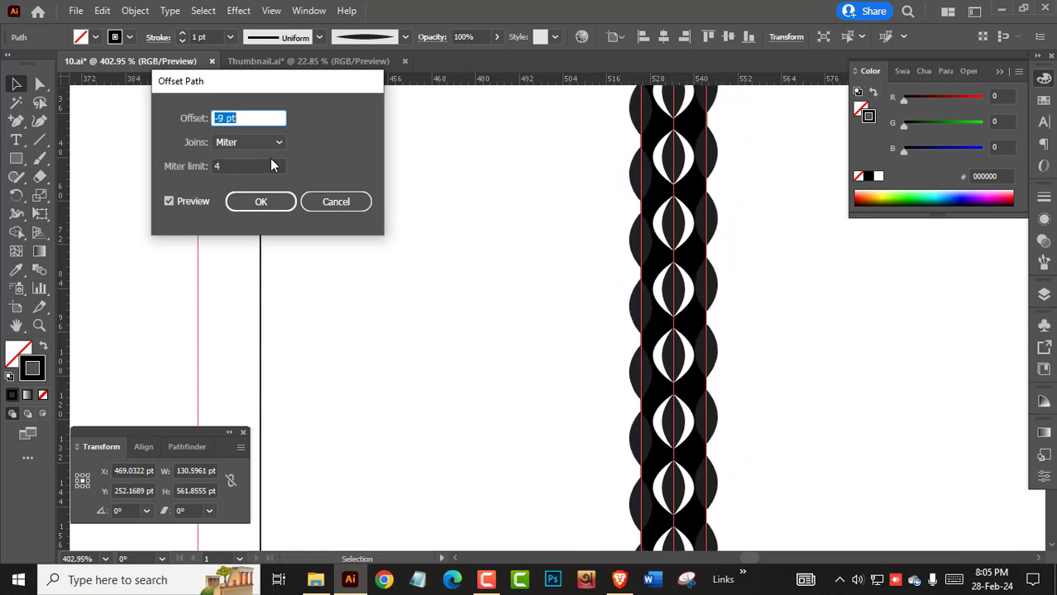
pyautogui.press('Up')
pyautogui.press('Up')
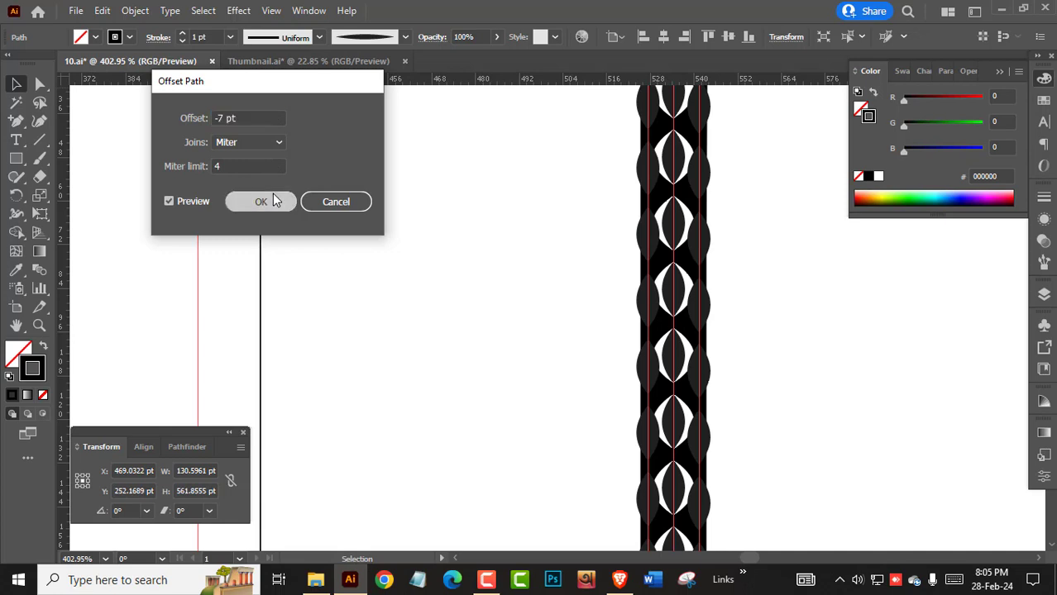
pyautogui.click(272, 196)
pyautogui.click(201, 37)
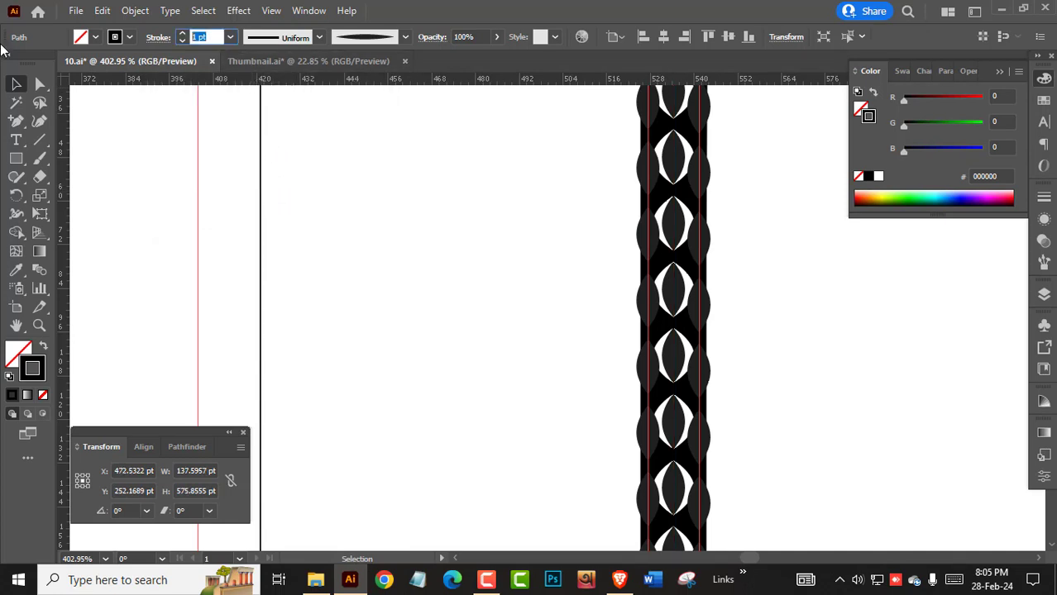
# Give the offset path a thin 0.5 pt white stroke
pyautogui.write('0.6')
pyautogui.press('Return')
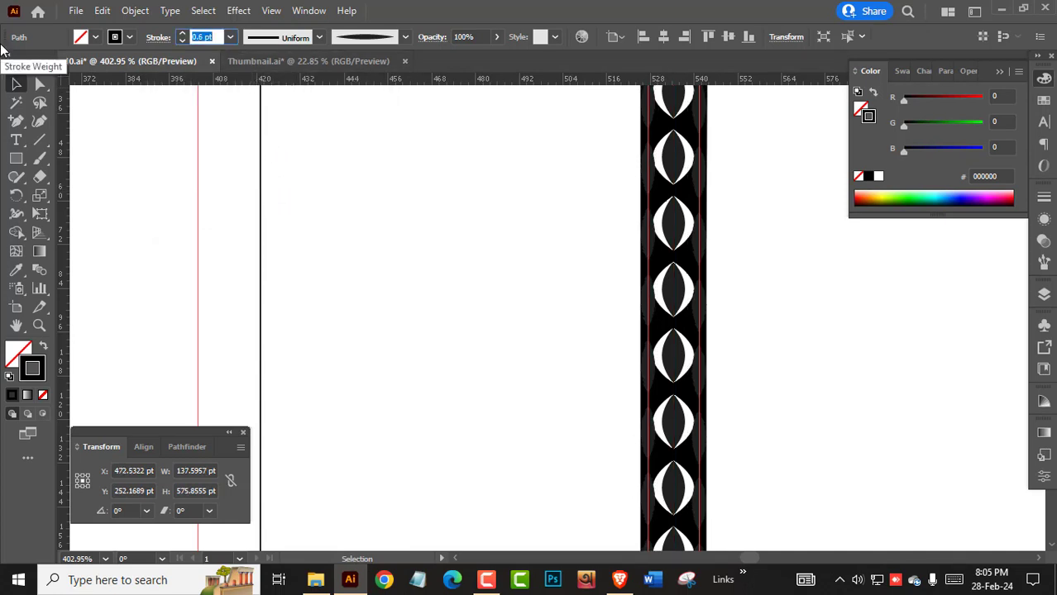
pyautogui.write('0.5')
pyautogui.press('Return')
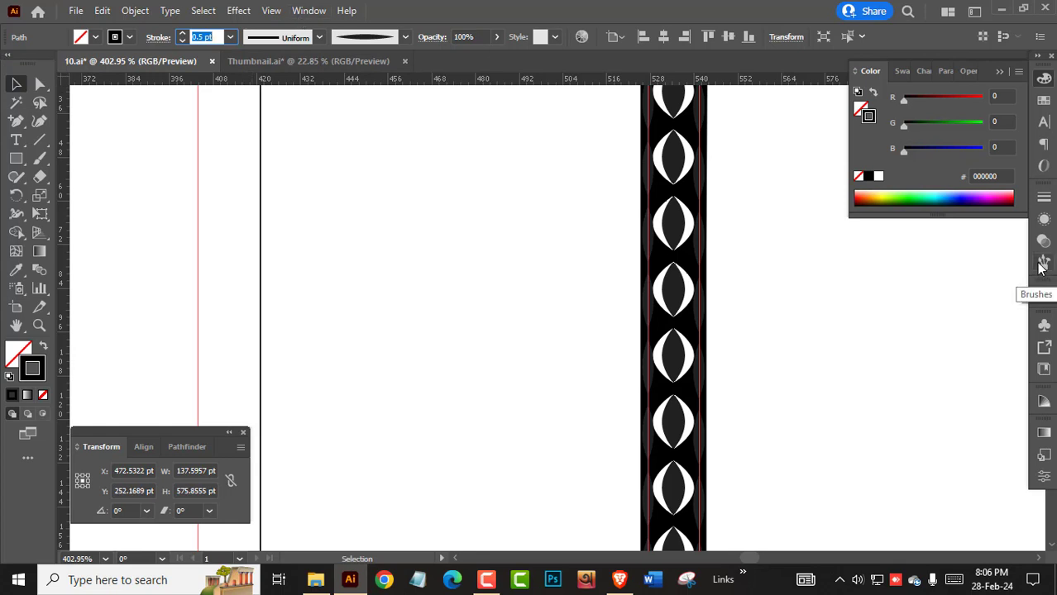
pyautogui.click(1042, 263)
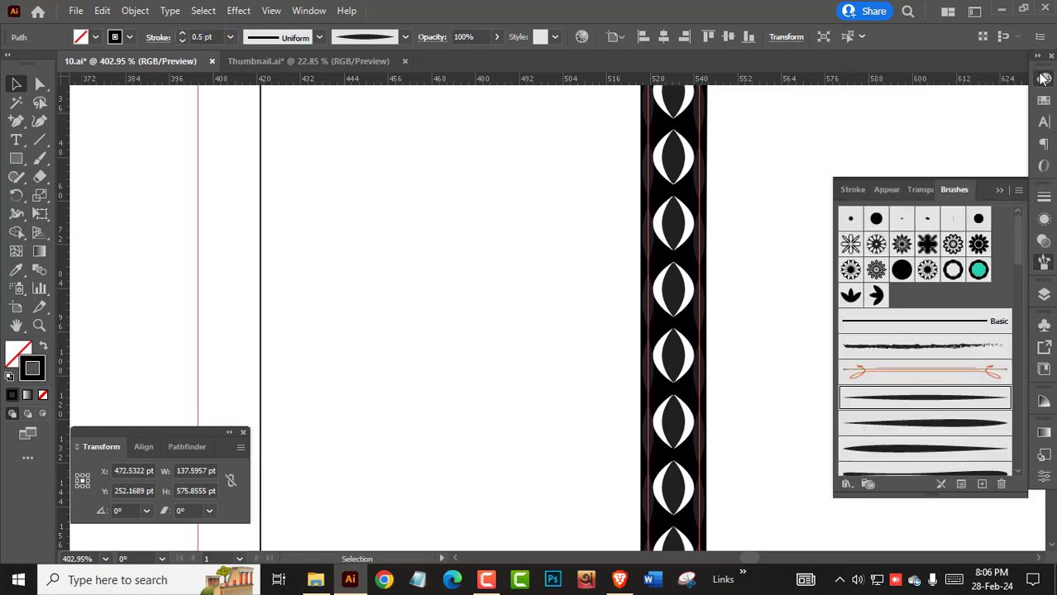
pyautogui.click(1043, 78)
pyautogui.click(877, 176)
# Expand the appearance of the right border's centre path and select its centre leaf path
pyautogui.click(796, 381)
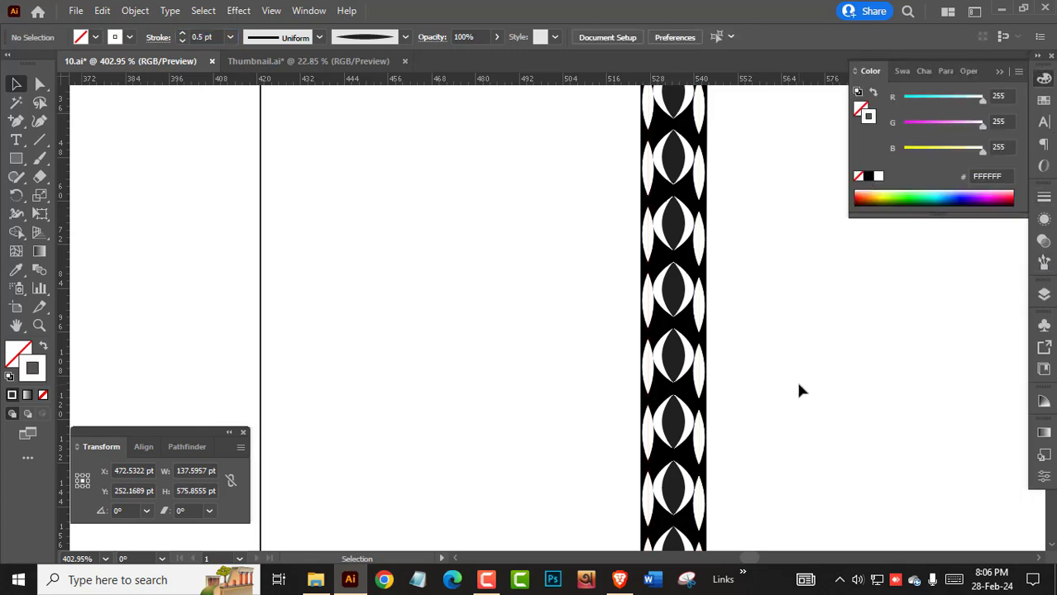
pyautogui.scroll(-6, 526, 427)
pyautogui.scroll(-3, 702, 345)
pyautogui.scroll(4, 733, 520)
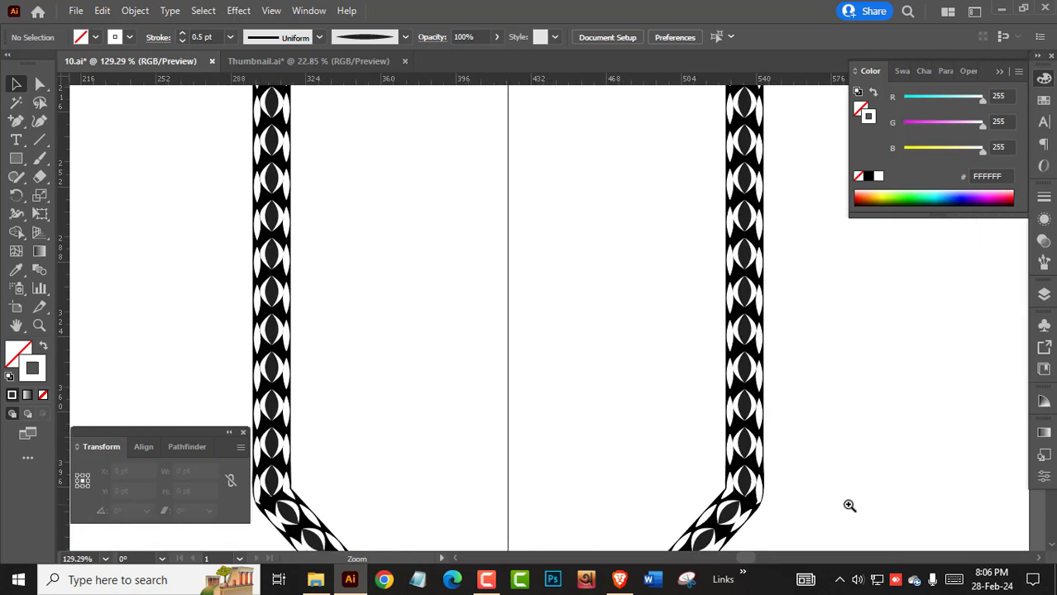
pyautogui.click(739, 388)
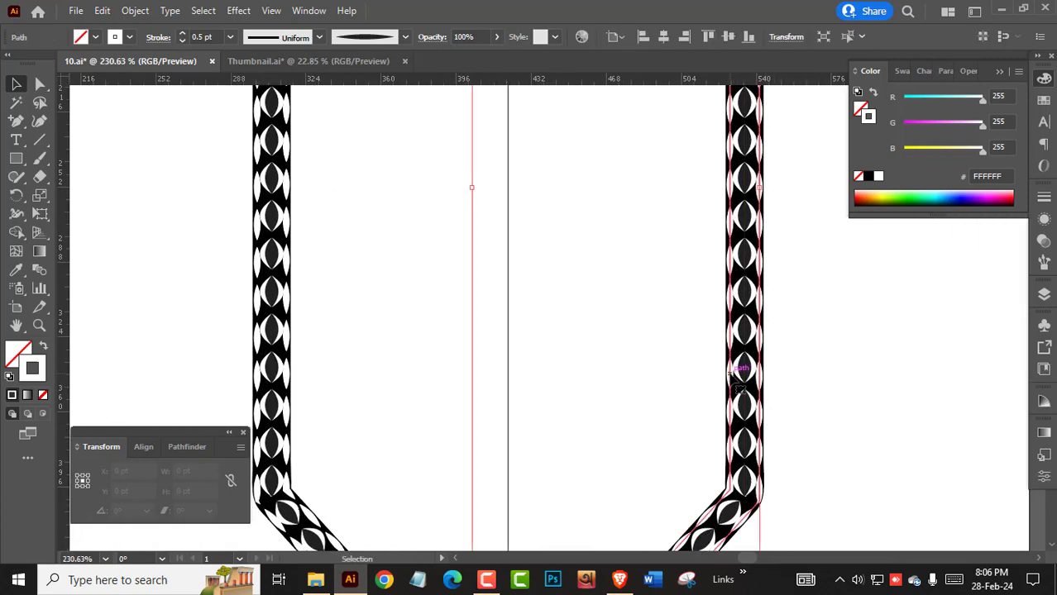
pyautogui.click(135, 10)
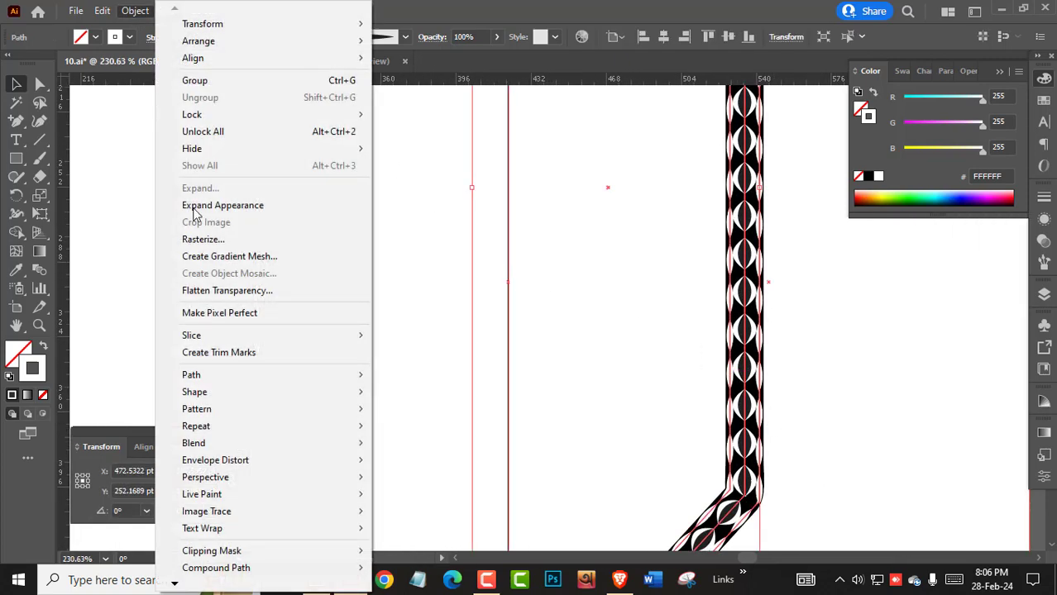
pyautogui.click(529, 327)
pyautogui.click(755, 376)
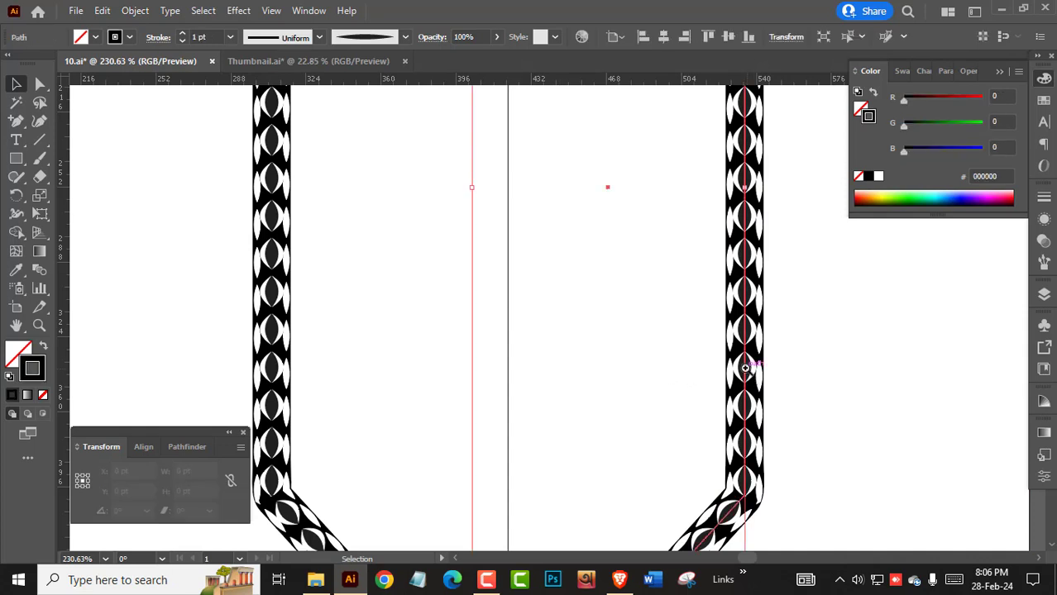
pyautogui.scroll(5, 774, 359)
# Lower the centre leaf path's black stroke to 0.8 pt
pyautogui.click(182, 41)
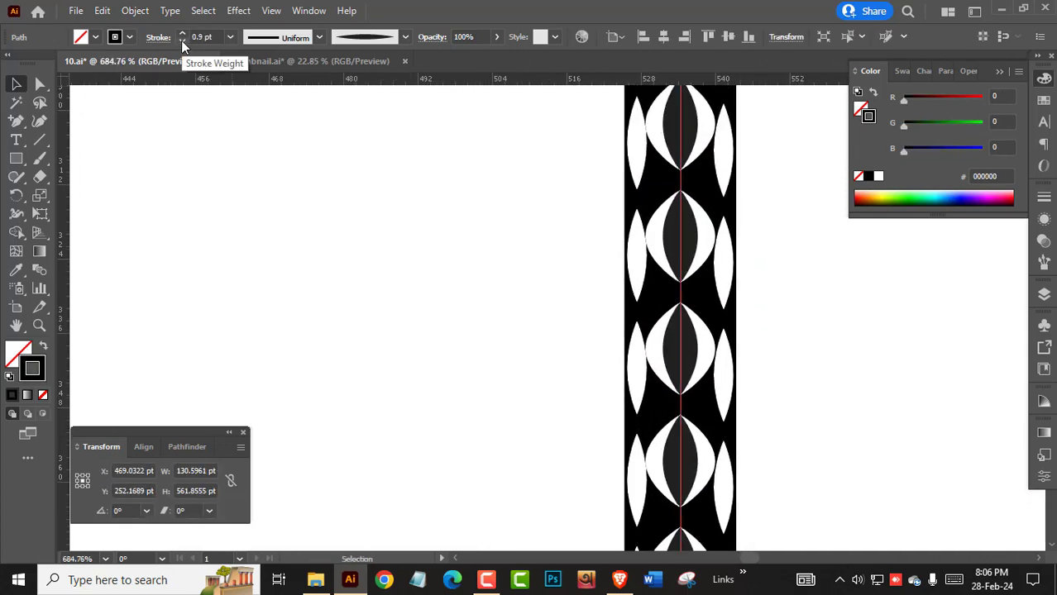
pyautogui.click(182, 40)
pyautogui.click(855, 367)
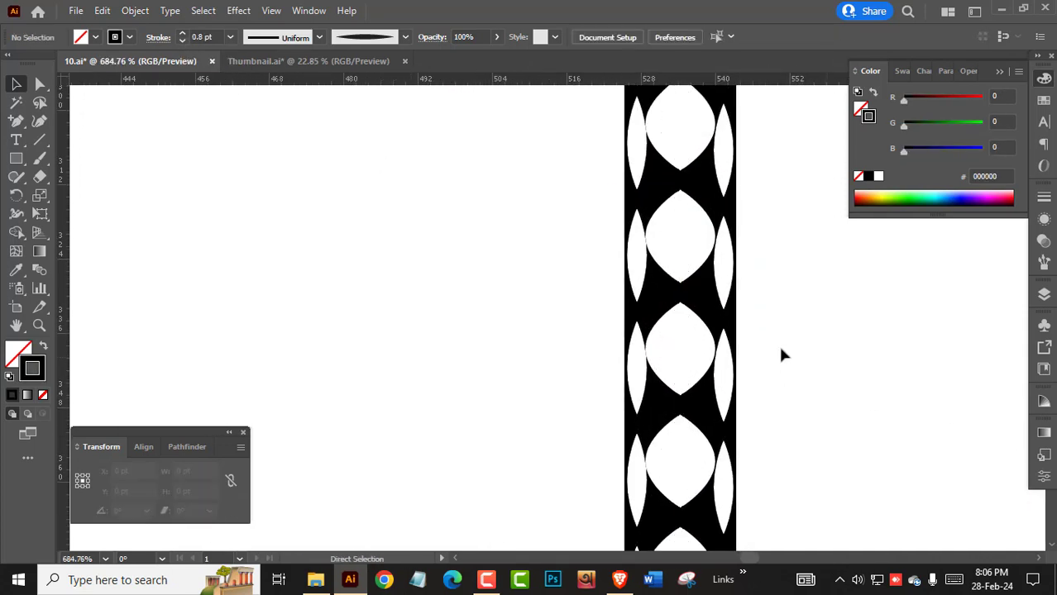
pyautogui.click(690, 347)
# Try a white stroke on the centre path, then undo back to 0.8 pt black
pyautogui.click(180, 40)
pyautogui.click(180, 41)
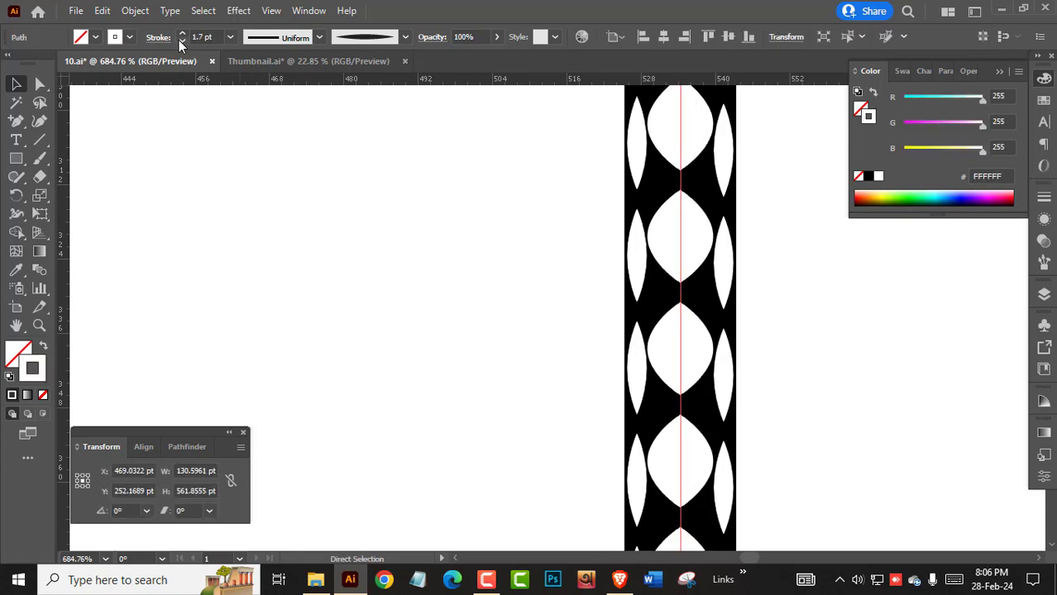
pyautogui.click(179, 41)
pyautogui.click(179, 41)
pyautogui.click(179, 40)
pyautogui.hotkey('ctrl', 'z')
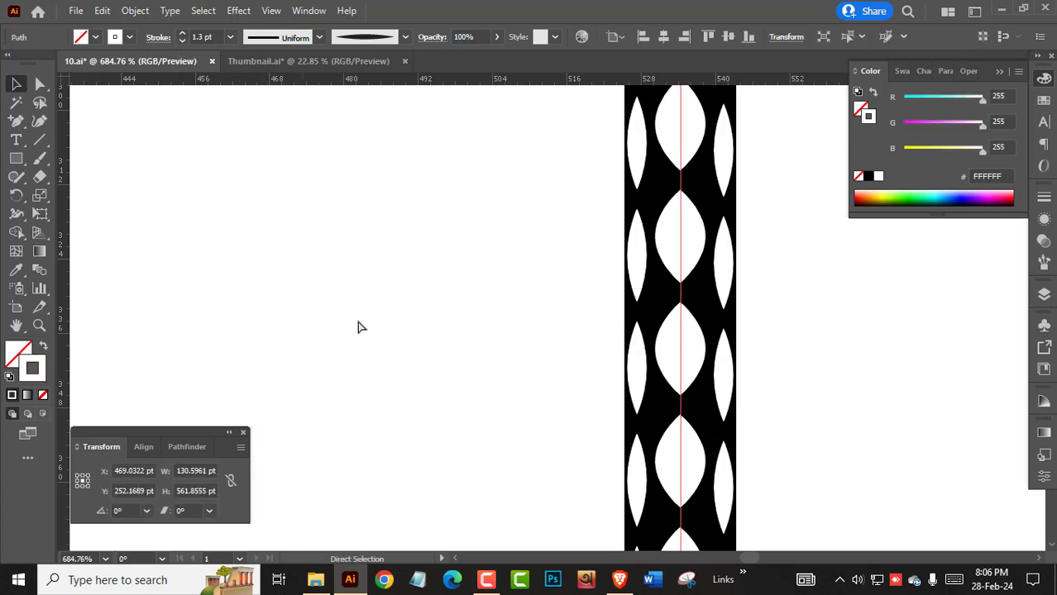
pyautogui.hotkey('ctrl', 'z')
pyautogui.hotkey('ctrl', 'z')
pyautogui.click(1010, 530)
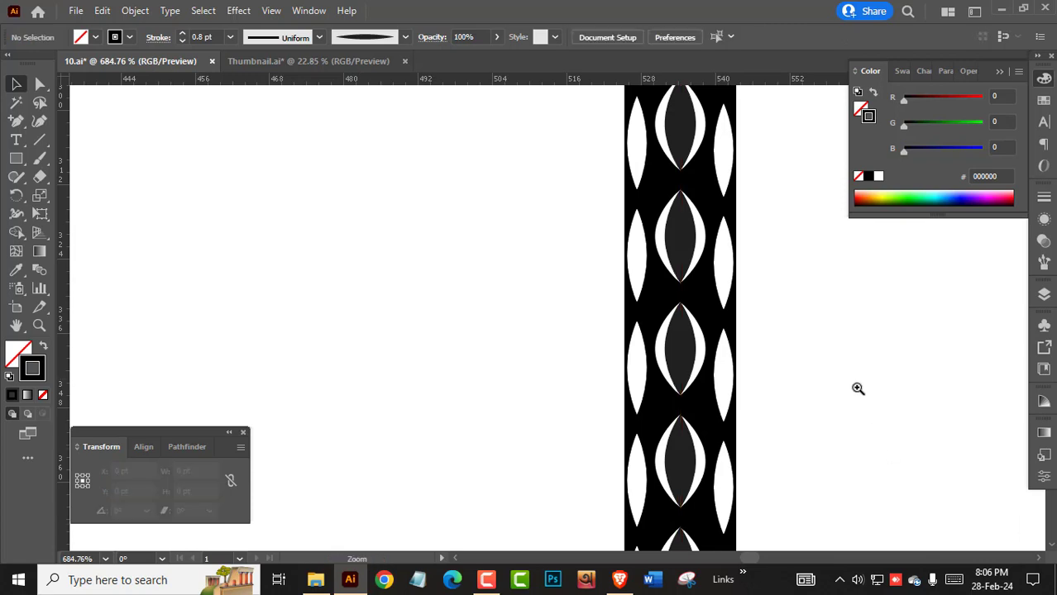
pyautogui.moveTo(857, 385); pyautogui.dragTo(639, 387)
pyautogui.moveTo(826, 518); pyautogui.dragTo(874, 518)
# Delete the stray horizontal segment at the V-neck tip with Direct Selection
pyautogui.scroll(2, 835, 510)
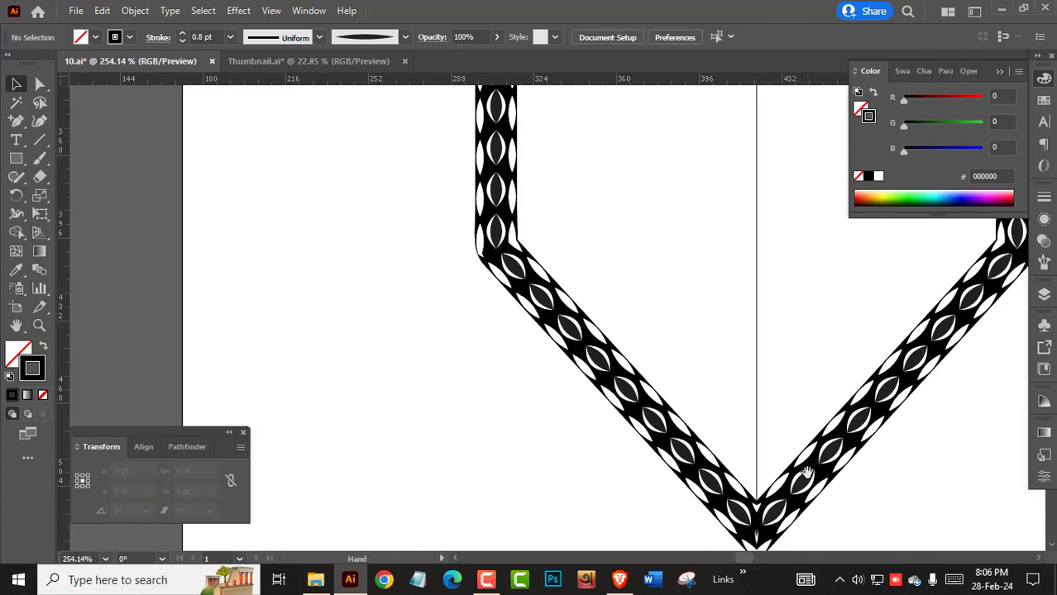
pyautogui.press('a')
pyautogui.click(759, 539)
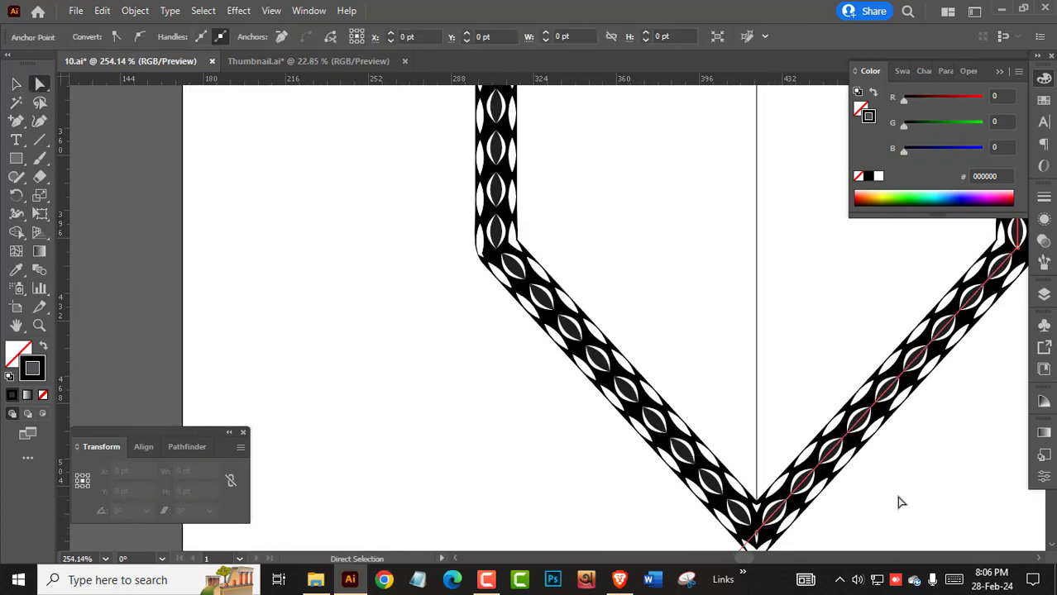
pyautogui.scroll(2, 612, 311)
pyautogui.scroll(2, 616, 373)
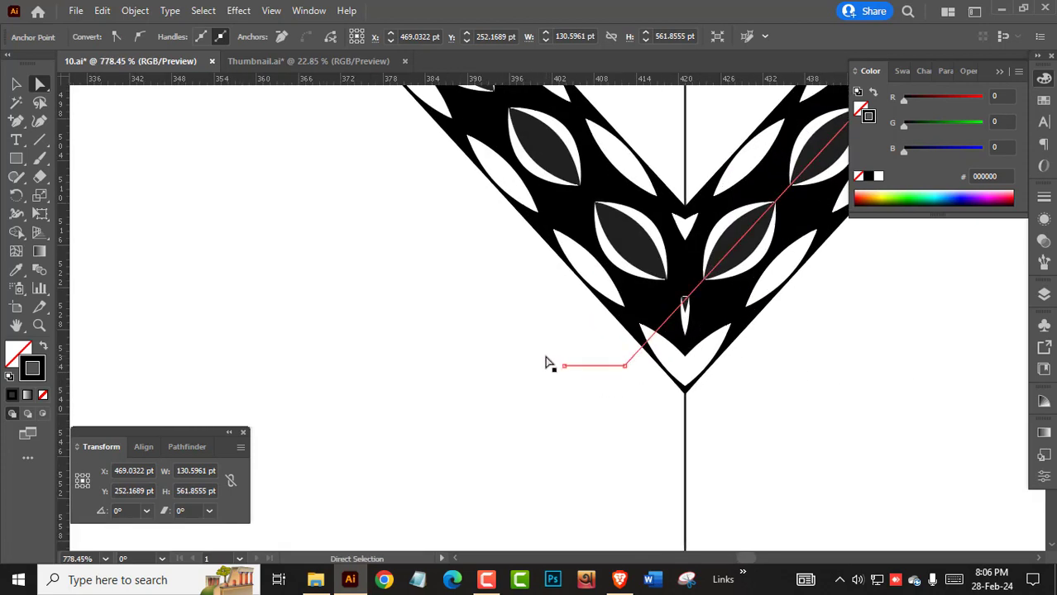
pyautogui.moveTo(550, 364); pyautogui.dragTo(569, 377)
pyautogui.hotkey('ctrl', 'z')
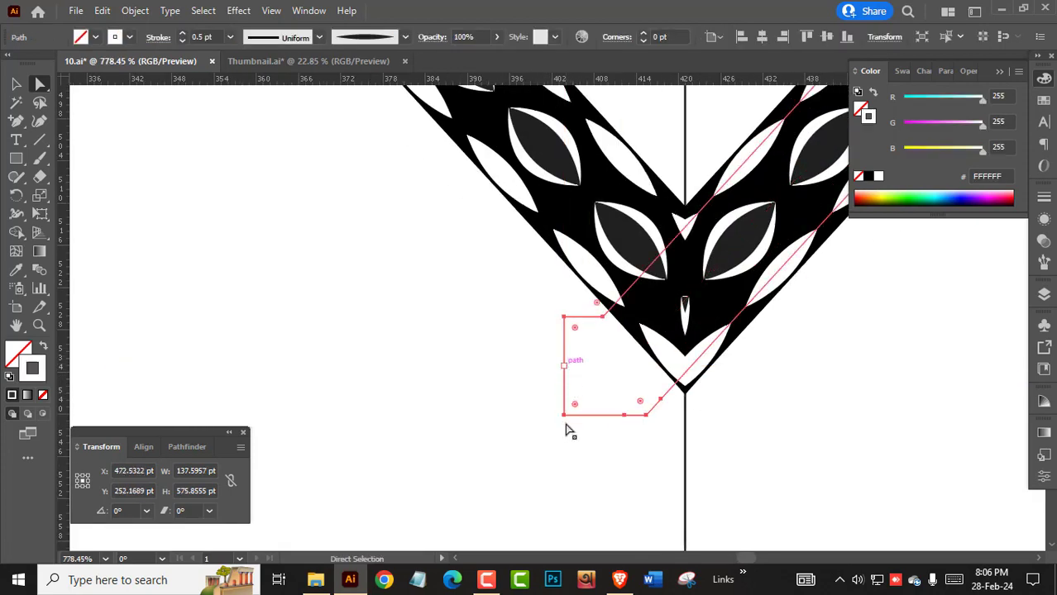
pyautogui.click(608, 374)
pyautogui.click(700, 488)
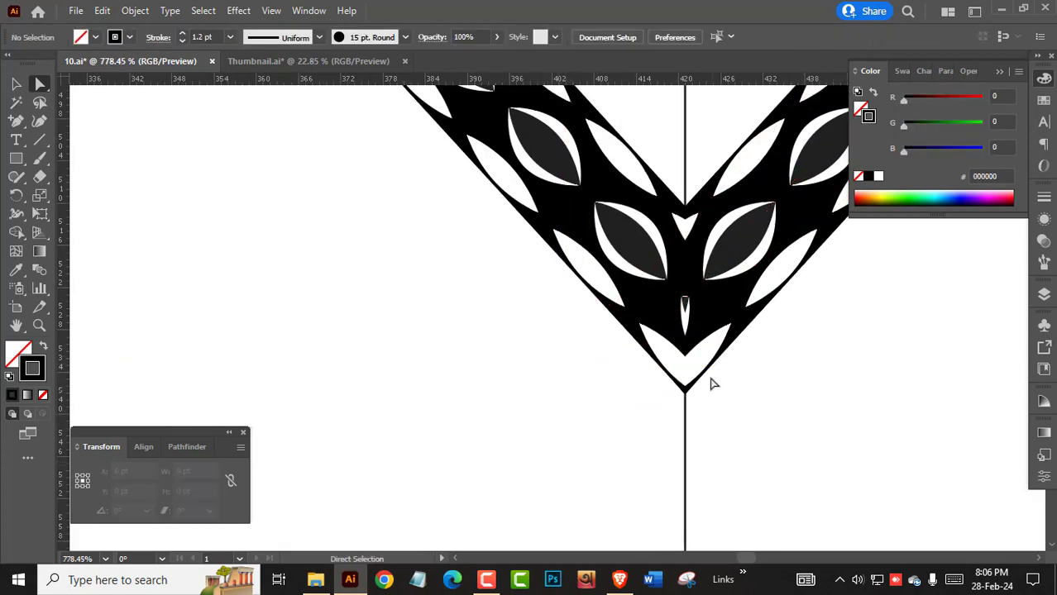
pyautogui.click(589, 364)
pyautogui.click(563, 365)
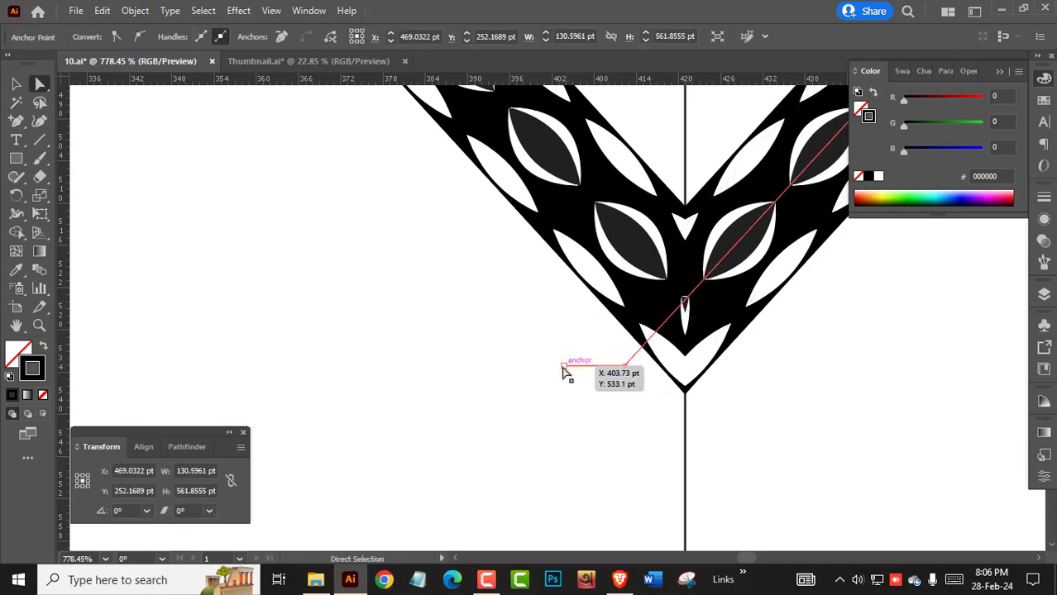
pyautogui.press('Delete')
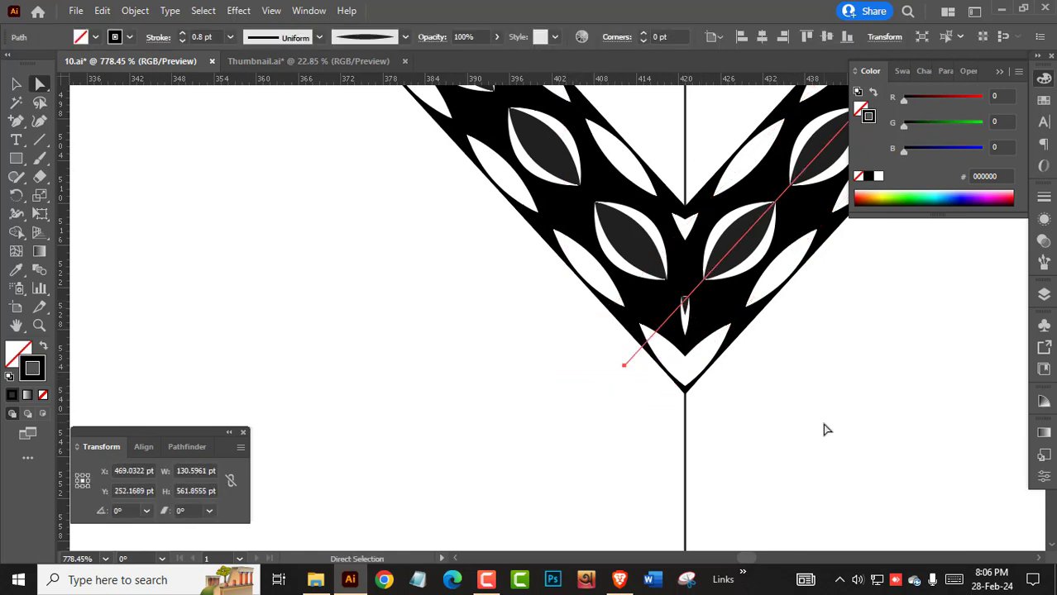
# Drag the path's end point about 6.6 pt right and 5.8 pt up into the band tip
pyautogui.click(825, 427)
pyautogui.moveTo(624, 368)
pyautogui.mouseDown()
pyautogui.moveTo(697, 313)
pyautogui.moveTo(672, 328)
pyautogui.mouseUp()
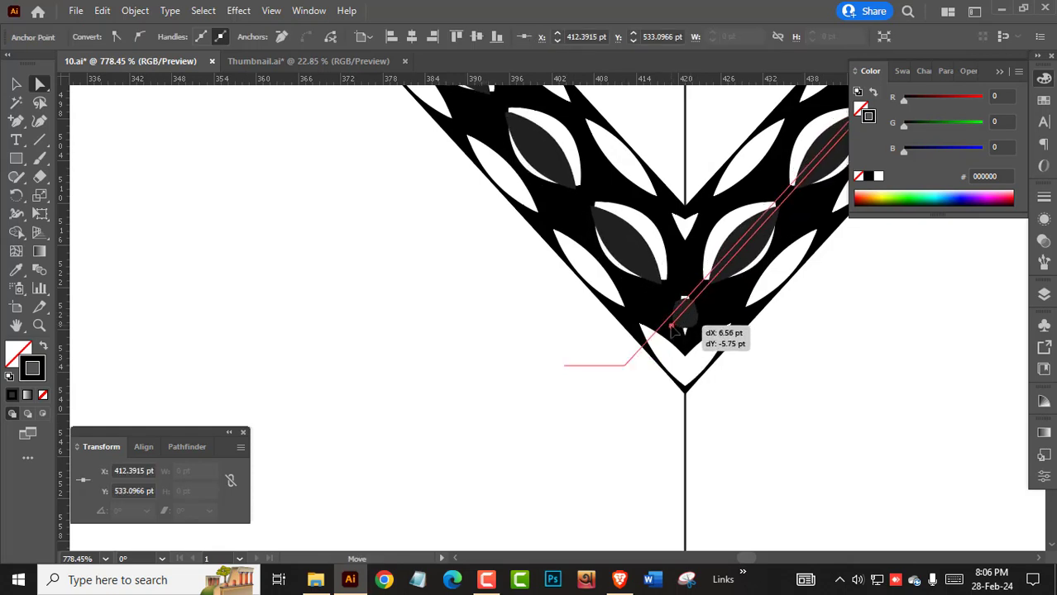
pyautogui.click(852, 443)
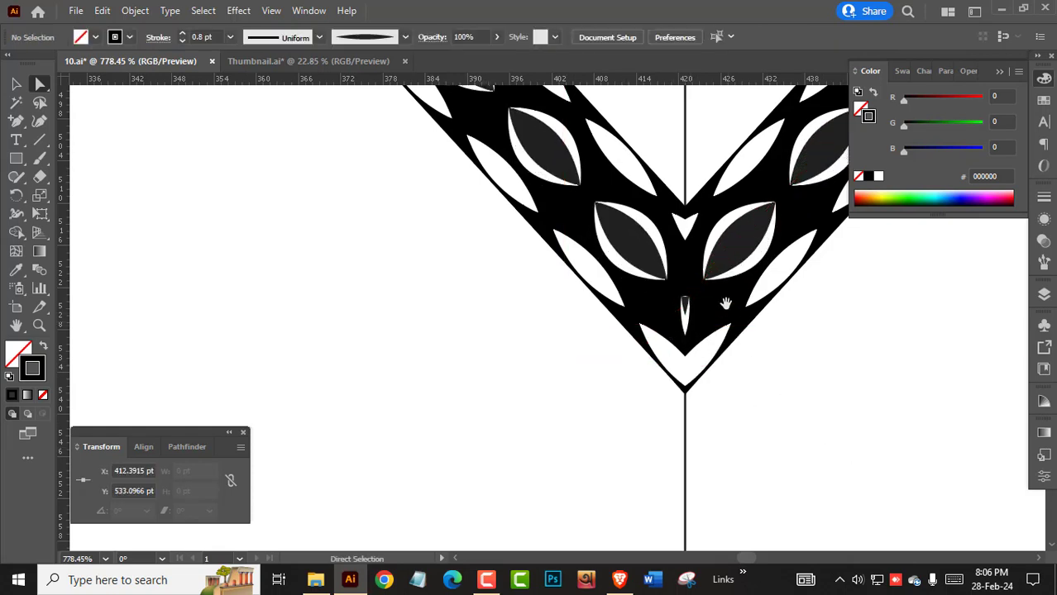
pyautogui.moveTo(724, 306); pyautogui.dragTo(733, 416)
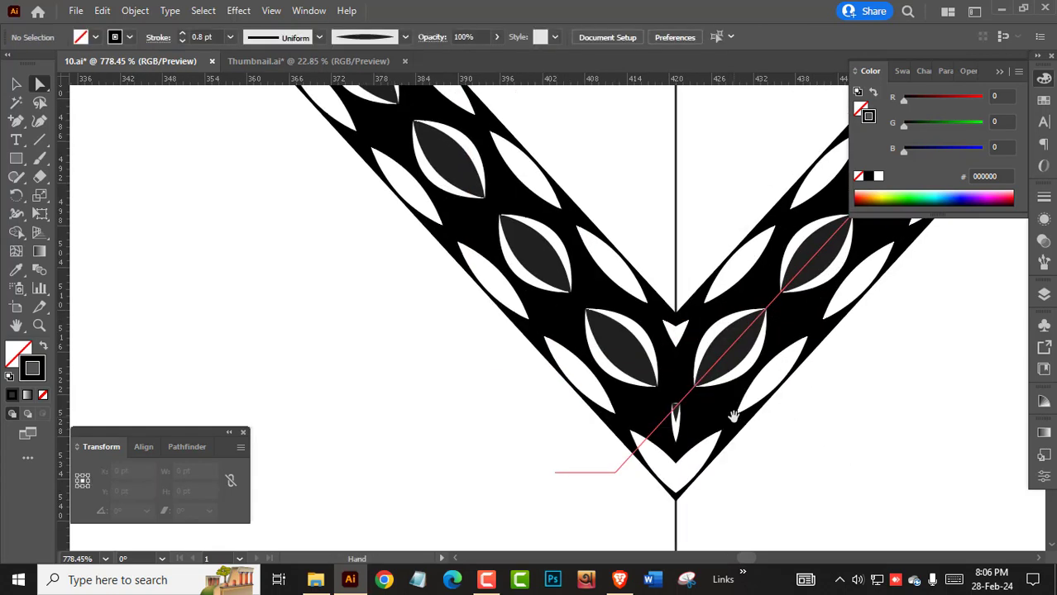
# Paint two small filler strokes at the V's point and give them round joins
pyautogui.click(36, 162)
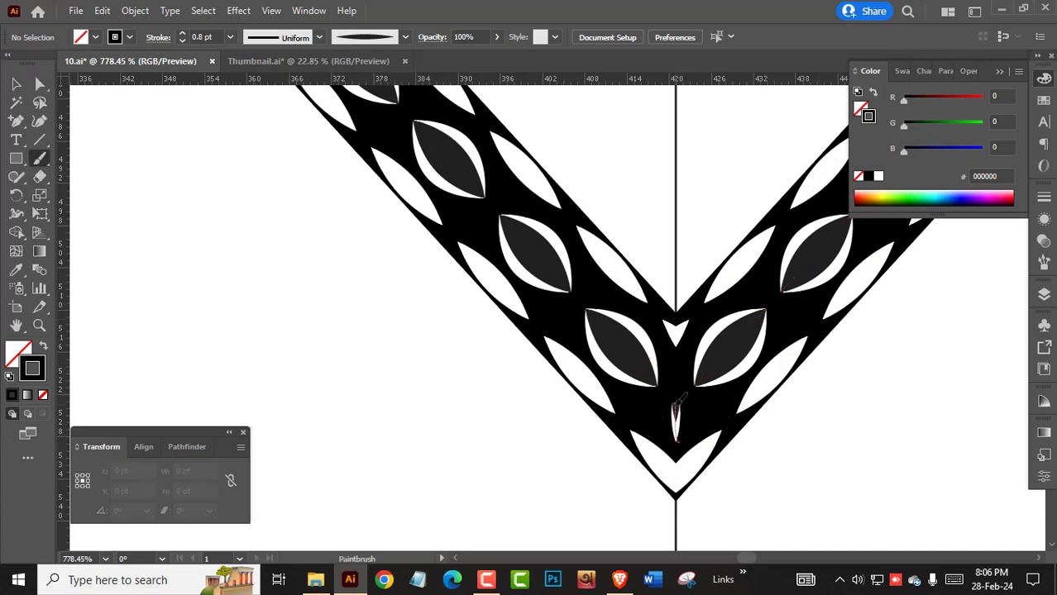
pyautogui.moveTo(689, 432); pyautogui.dragTo(699, 449)
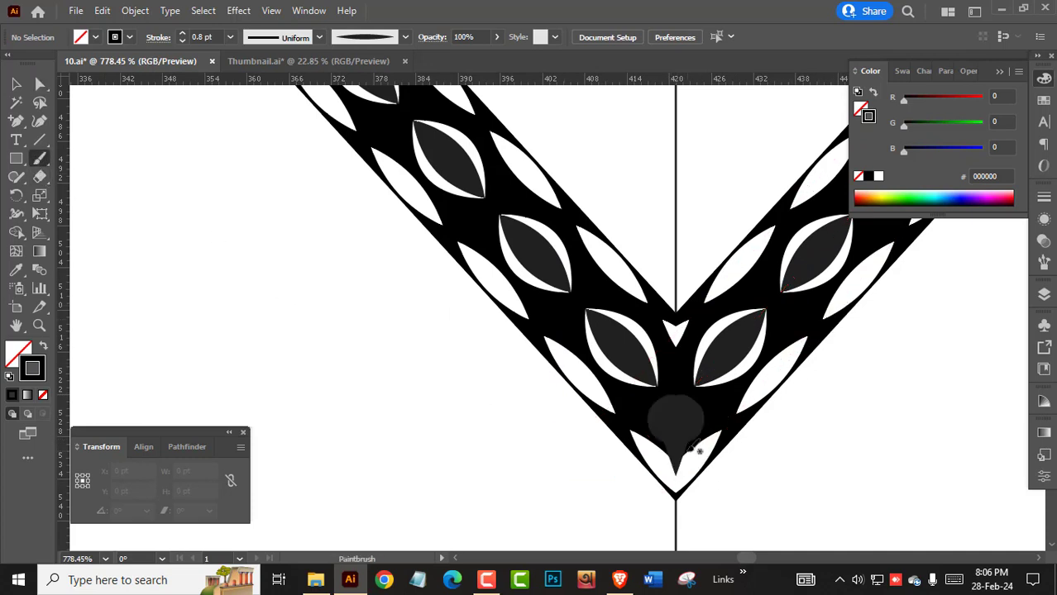
pyautogui.moveTo(674, 387); pyautogui.dragTo(676, 430)
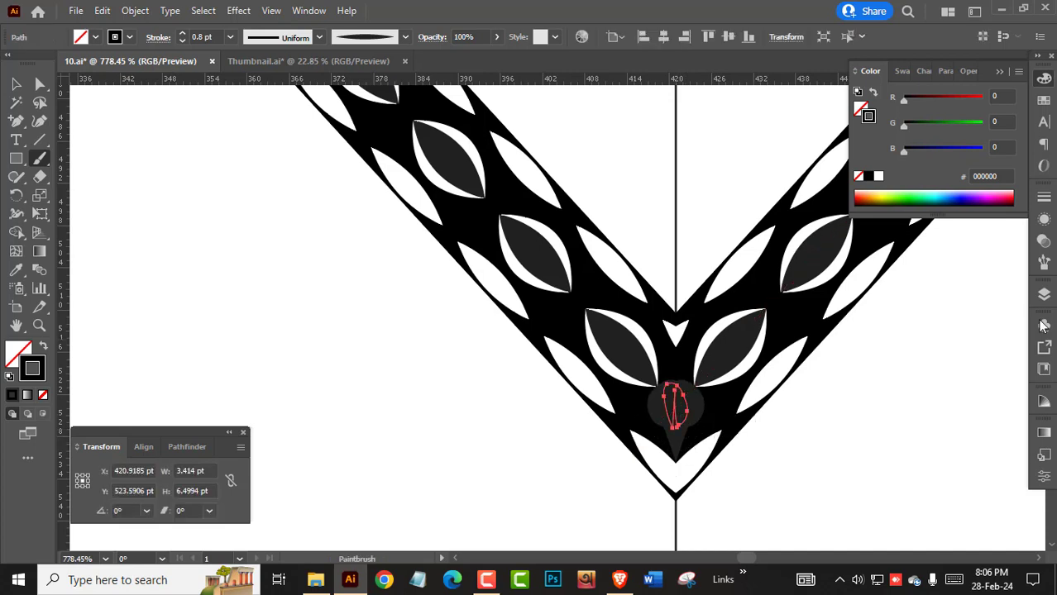
pyautogui.click(1044, 198)
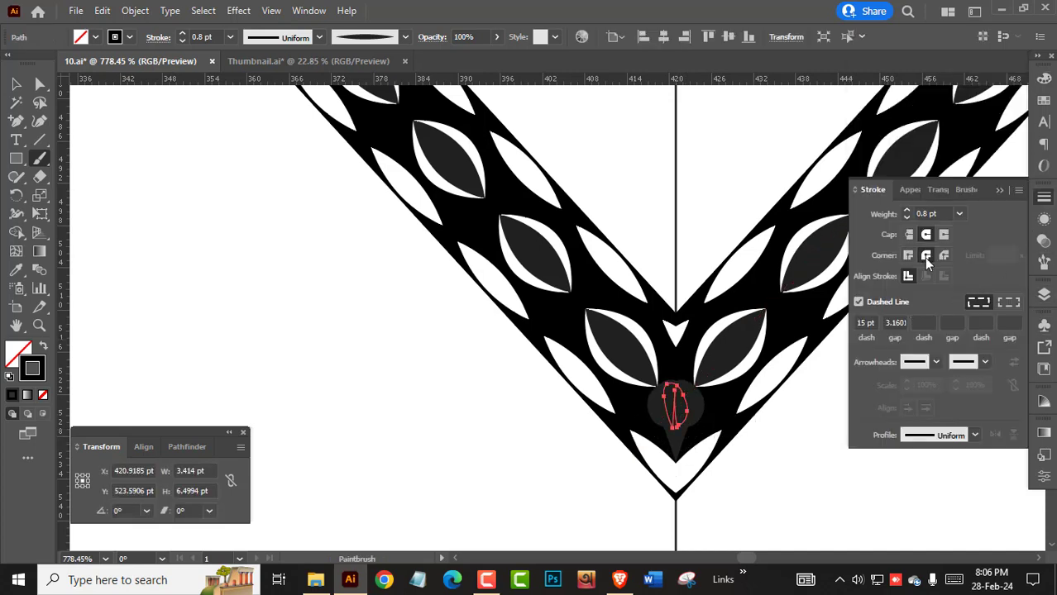
pyautogui.click(926, 258)
# Shrink the filler mark to about 3.4 pt and paint another at the V's inner corner
pyautogui.press('v')
pyautogui.moveTo(675, 383); pyautogui.dragTo(676, 416)
pyautogui.click(798, 468)
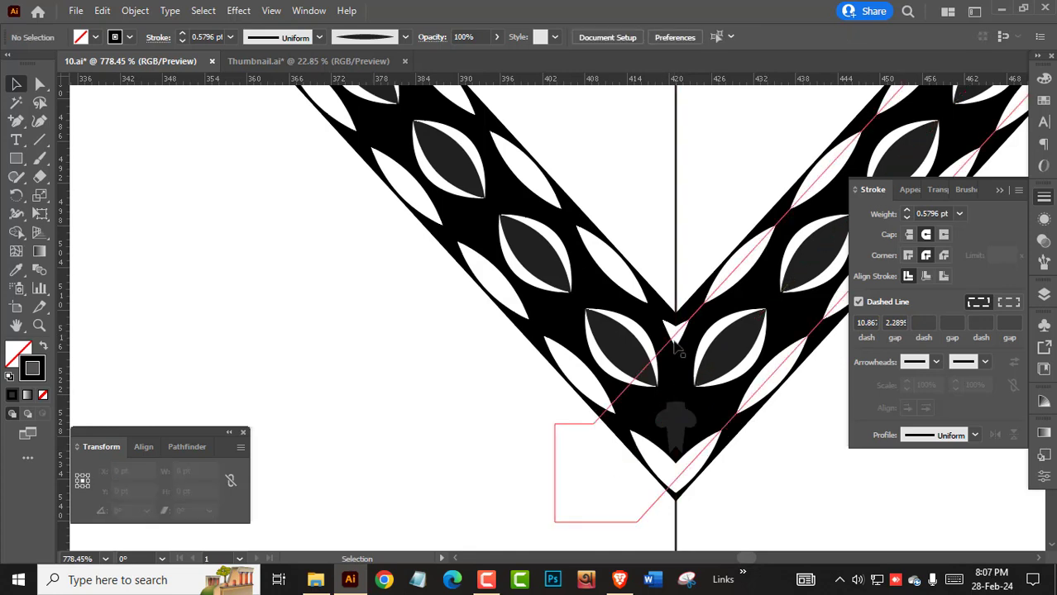
pyautogui.press('b')
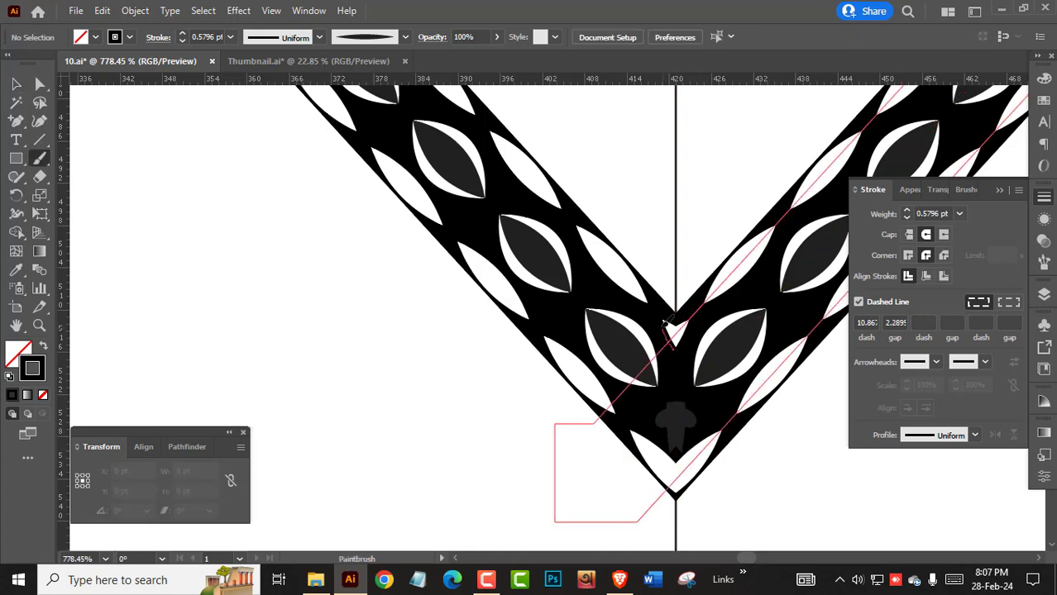
pyautogui.moveTo(674, 338); pyautogui.dragTo(675, 334)
pyautogui.hotkey('ctrl', '0')
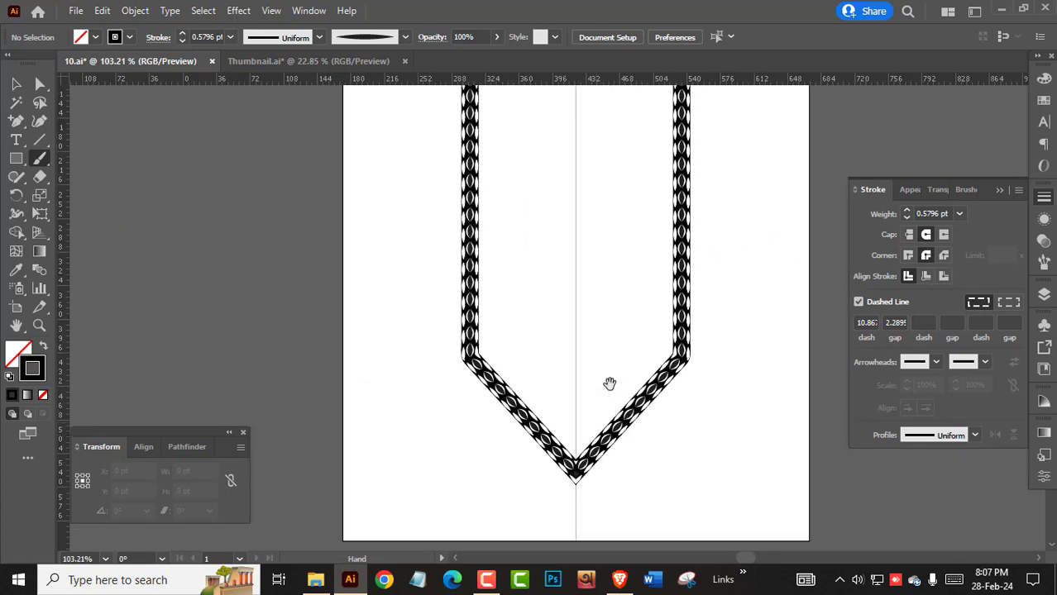
# Choose the fifth tapered brush in the Brushes panel for painting inside the band
pyautogui.moveTo(610, 384); pyautogui.dragTo(634, 477)
pyautogui.moveTo(572, 338); pyautogui.dragTo(597, 341)
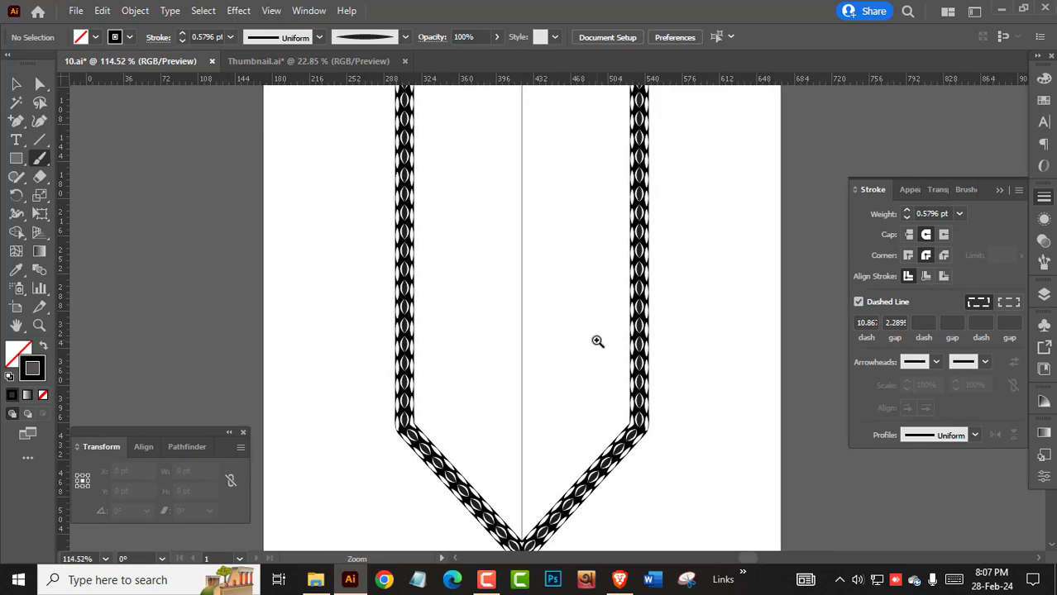
pyautogui.click(1043, 263)
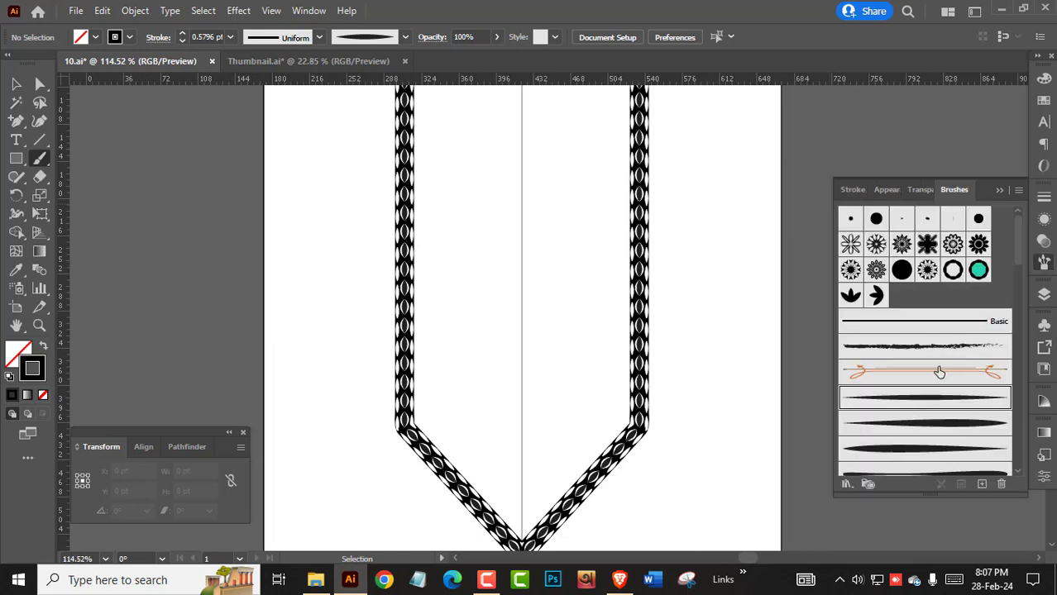
pyautogui.click(885, 448)
pyautogui.click(901, 431)
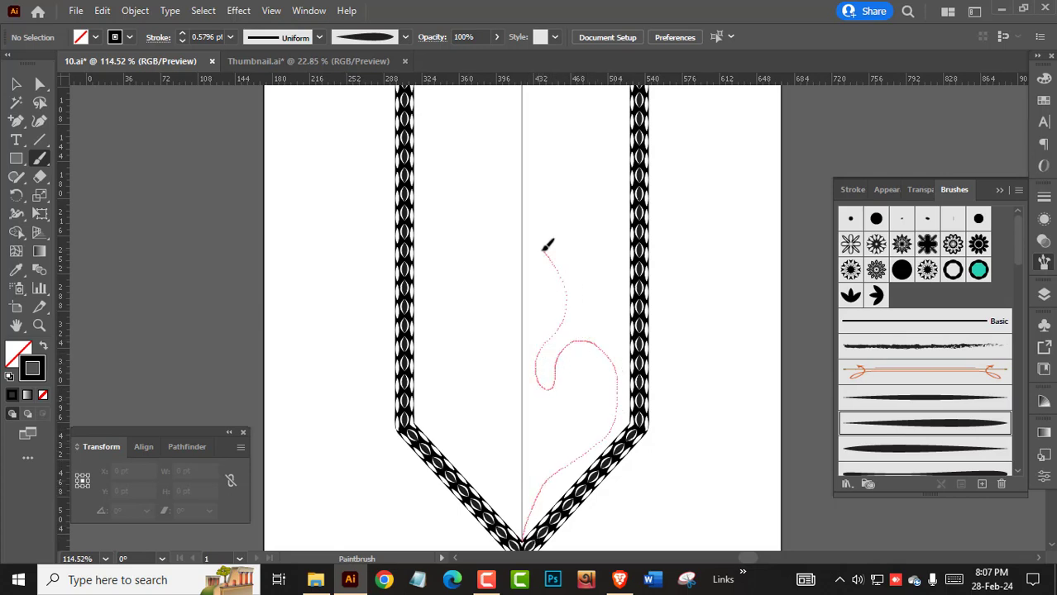
# Paint the right half of the heart and give it a thinner dashed leaf brush
pyautogui.moveTo(546, 246); pyautogui.dragTo(546, 248)
pyautogui.moveTo(544, 438)
pyautogui.mouseDown()
pyautogui.moveTo(575, 445)
pyautogui.moveTo(619, 345)
pyautogui.mouseUp()
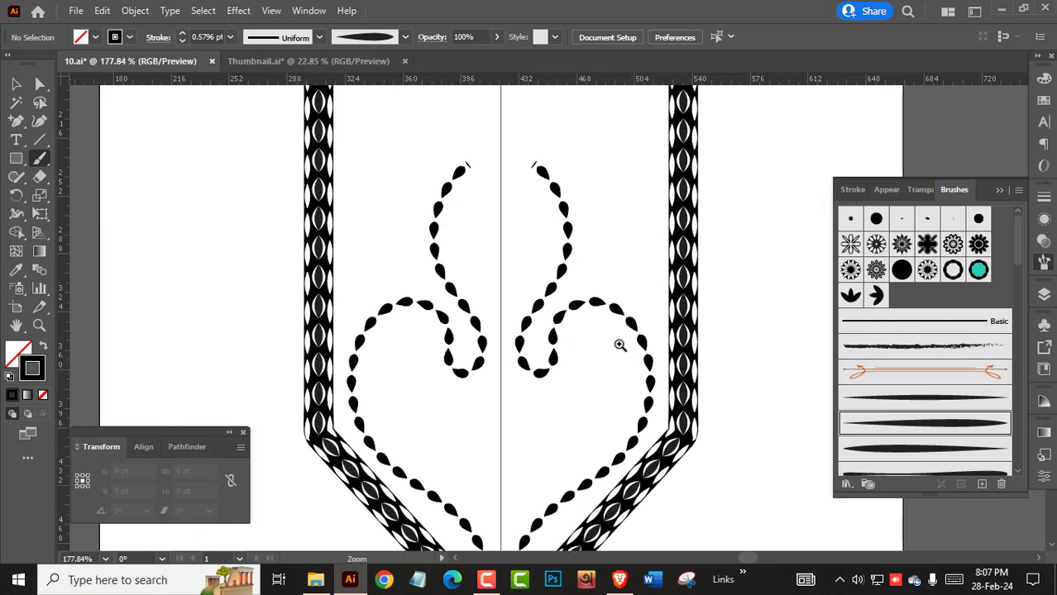
pyautogui.press('v')
pyautogui.click(610, 303)
pyautogui.click(925, 398)
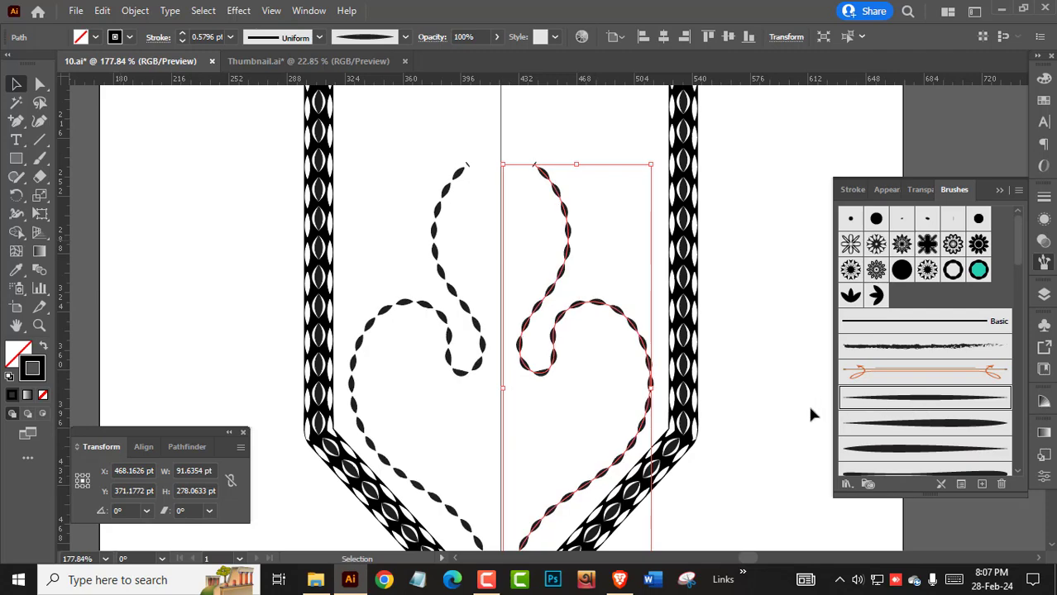
pyautogui.click(755, 406)
pyautogui.moveTo(755, 406)
pyautogui.mouseDown()
pyautogui.moveTo(578, 406)
pyautogui.moveTo(699, 427)
pyautogui.mouseUp()
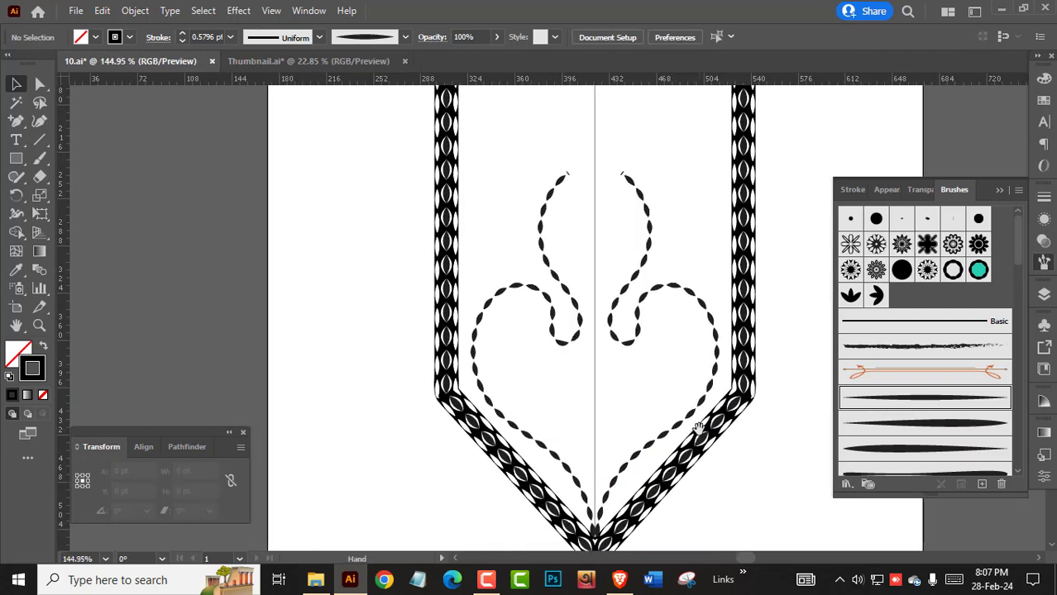
# Paint a mirrored inner curve rising to a top point above the heart
pyautogui.press('b')
pyautogui.moveTo(684, 255); pyautogui.dragTo(674, 337)
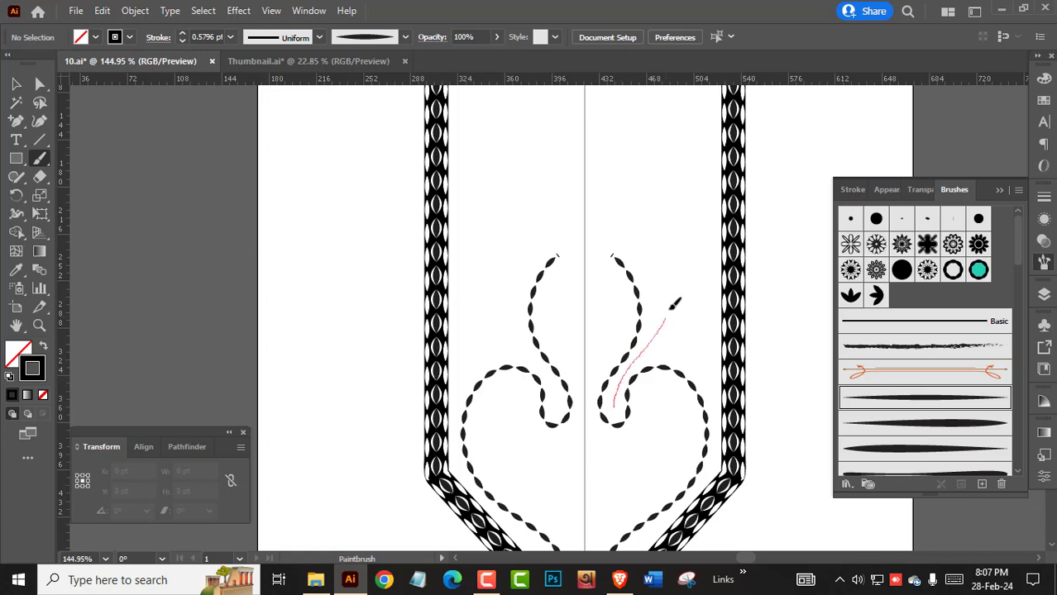
pyautogui.moveTo(659, 242); pyautogui.dragTo(585, 193)
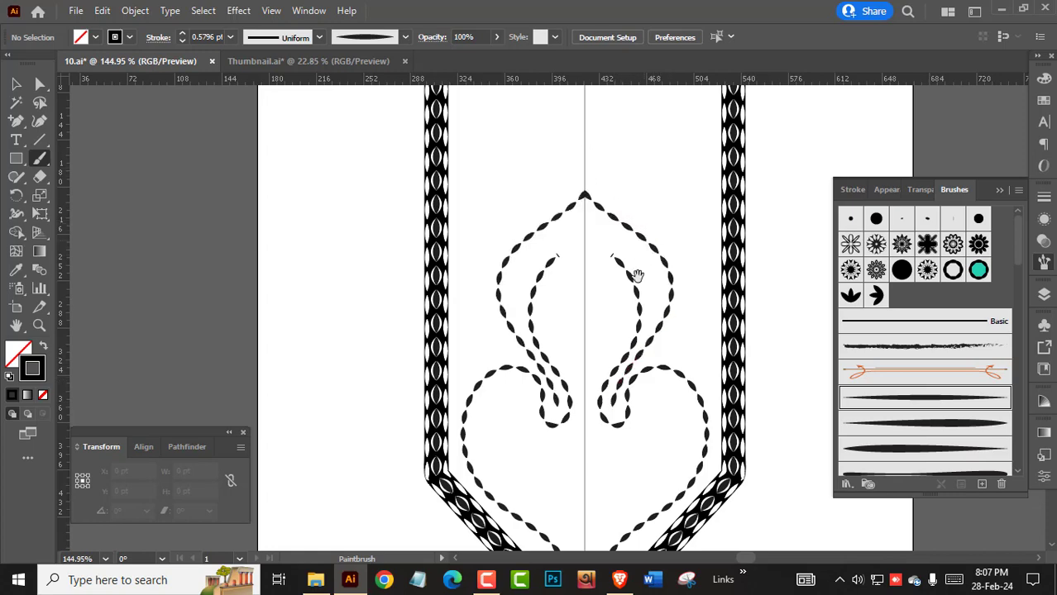
pyautogui.scroll(2, 636, 276)
pyautogui.keyDown('ctrl'); pyautogui.click(608, 230); pyautogui.keyUp('ctrl')
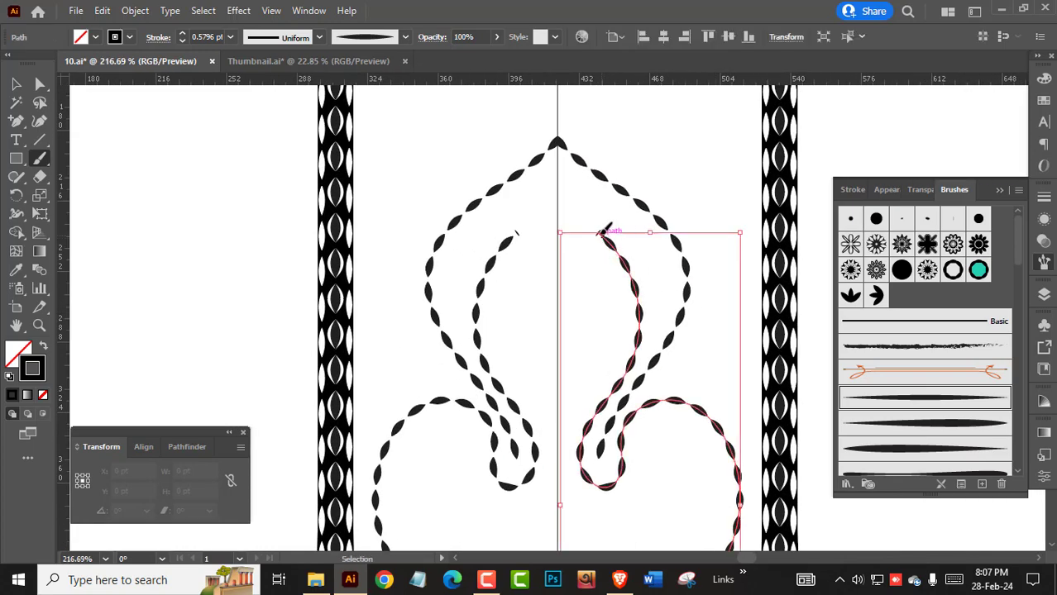
pyautogui.hotkey('ctrl', 'z')
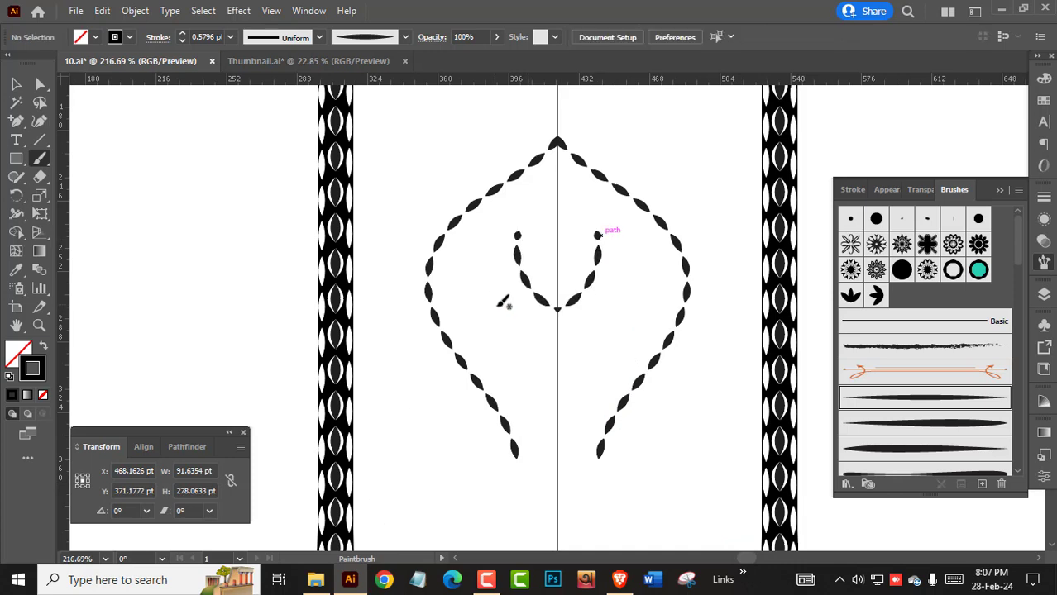
pyautogui.hotkey('ctrl', 'shift', 'z')
pyautogui.keyDown('ctrl'); pyautogui.click(657, 277); pyautogui.keyUp('ctrl')
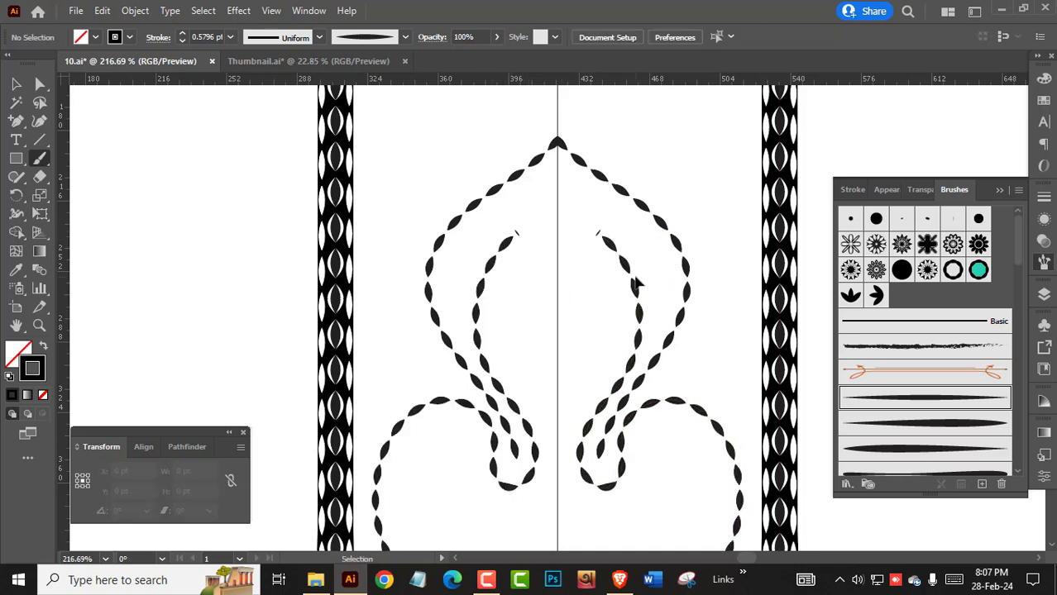
# Move the inner curve's top anchor onto the centre line
pyautogui.press('a')
pyautogui.click(597, 234)
pyautogui.moveTo(598, 234); pyautogui.dragTo(559, 207)
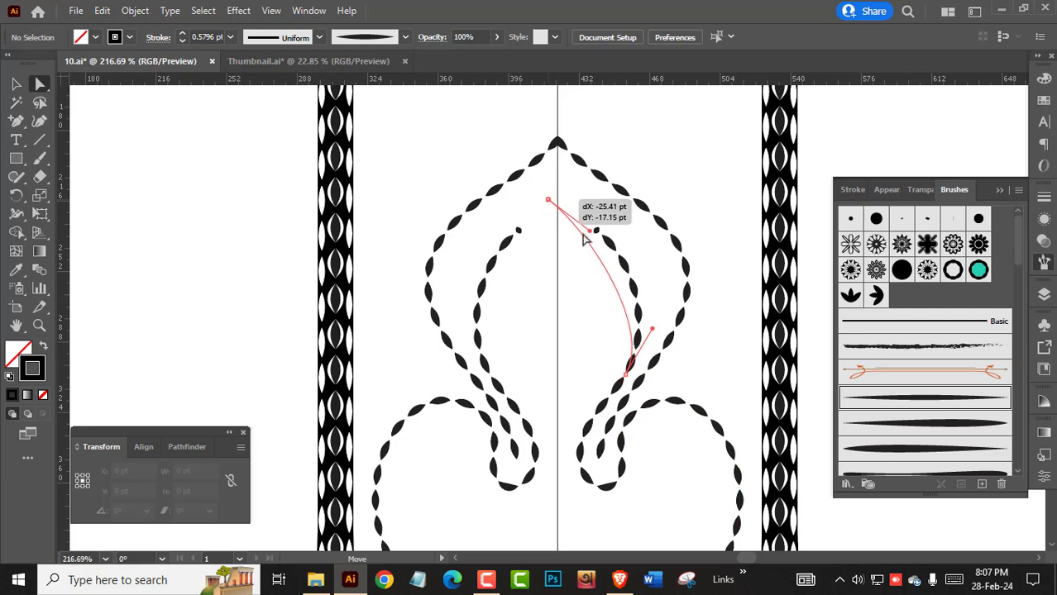
pyautogui.click(580, 358)
pyautogui.scroll(-5, 580, 358)
# Reposition the right heart curve's bottom anchor at the V tip
pyautogui.scroll(2, 676, 361)
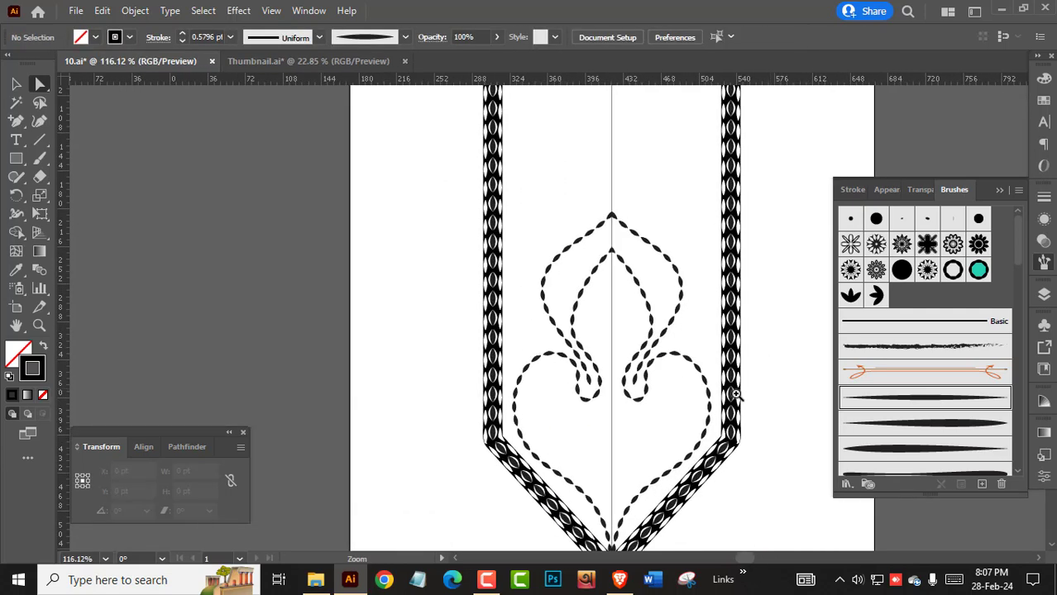
pyautogui.press('b')
pyautogui.scroll(1, 632, 430)
pyautogui.scroll(2, 634, 395)
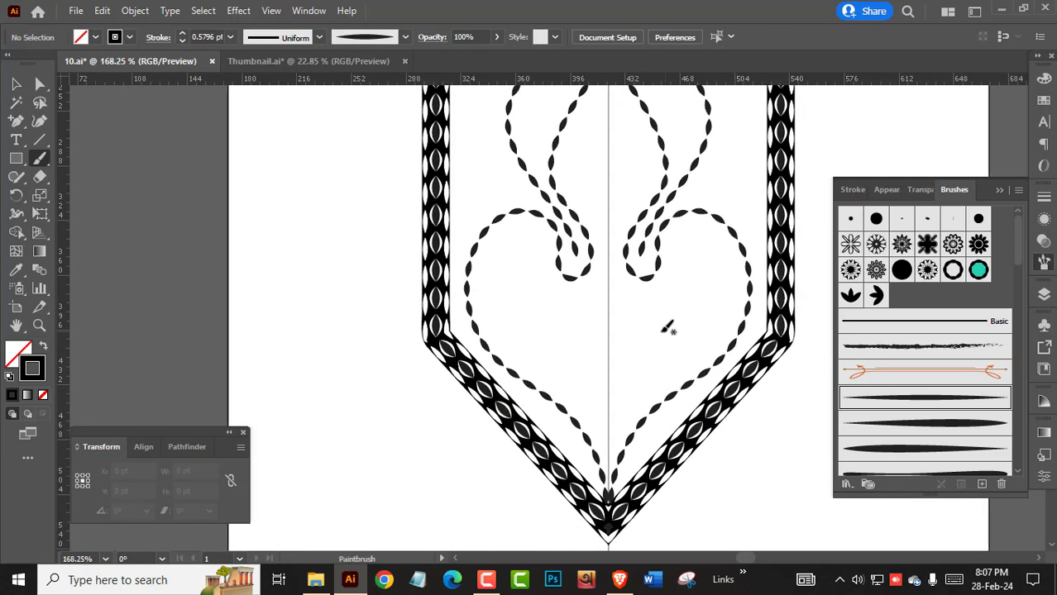
pyautogui.press('a')
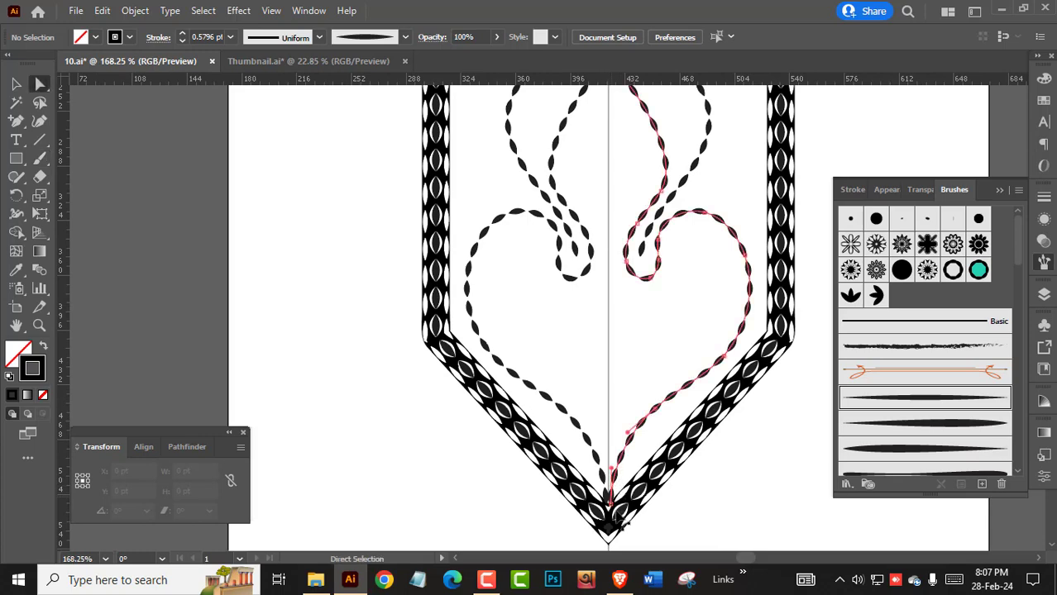
pyautogui.click(614, 487)
pyautogui.scroll(5, 614, 488)
pyautogui.moveTo(647, 493); pyautogui.dragTo(637, 488)
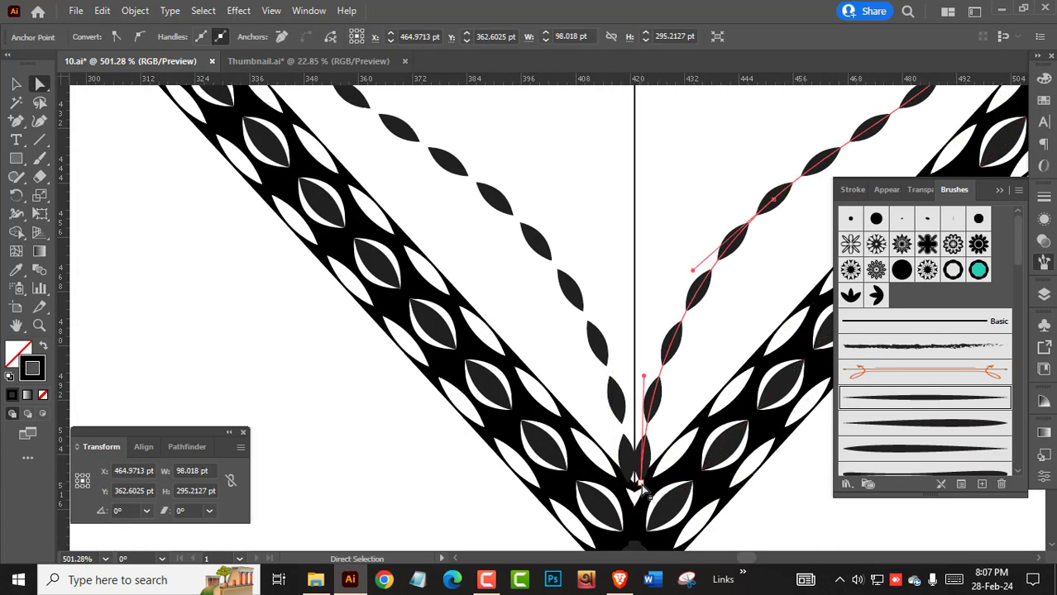
pyautogui.scroll(-5, 745, 446)
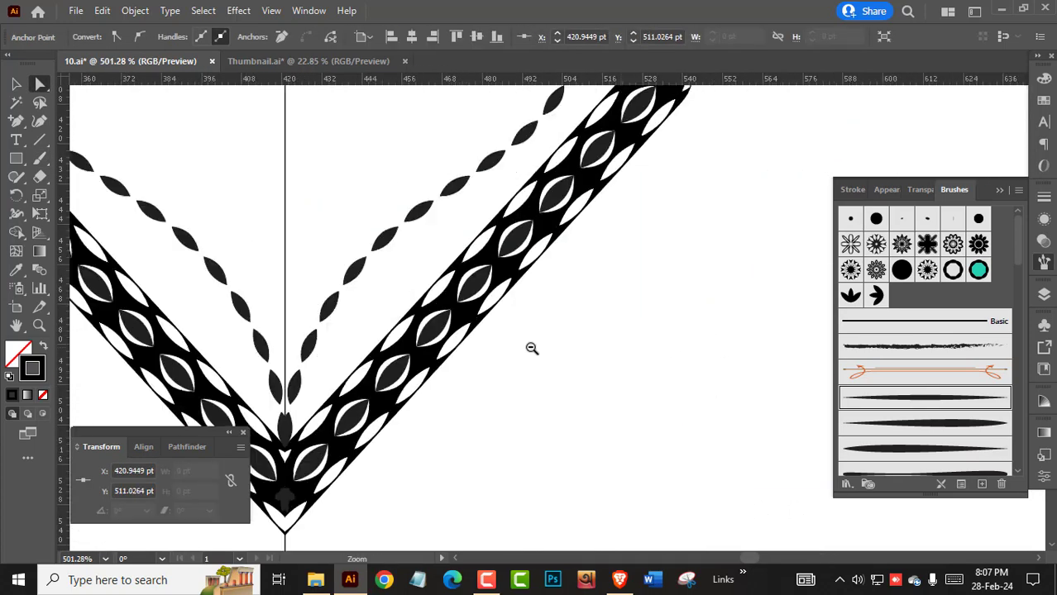
pyautogui.scroll(-1, 533, 347)
pyautogui.click(703, 355)
pyautogui.scroll(1, 600, 281)
pyautogui.click(585, 288)
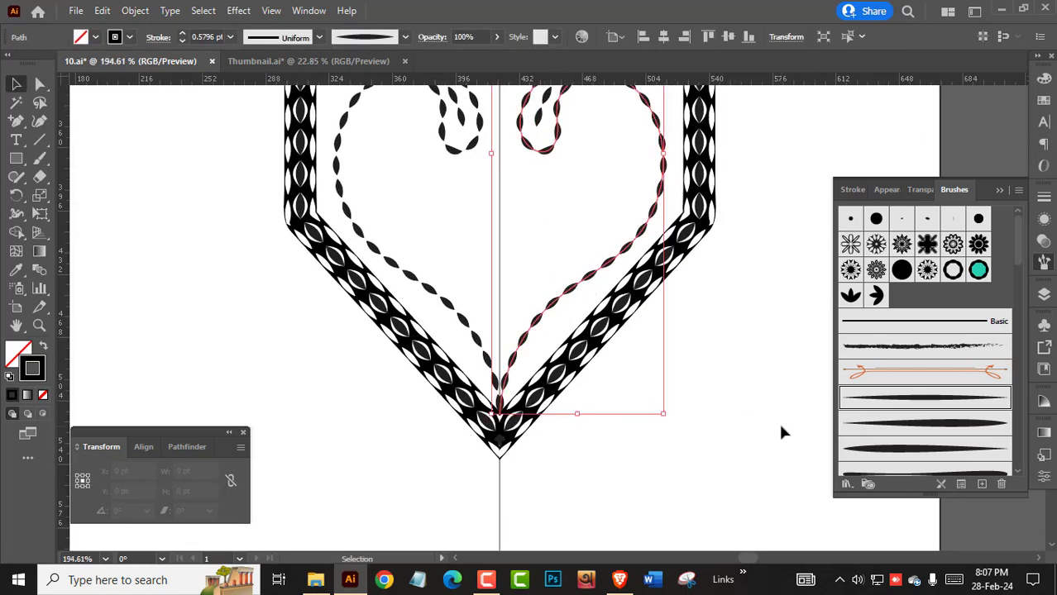
pyautogui.click(778, 421)
# Paint mirrored inner curls inside the heart, redoing the first inner curve
pyautogui.click(40, 159)
pyautogui.scroll(2, 552, 401)
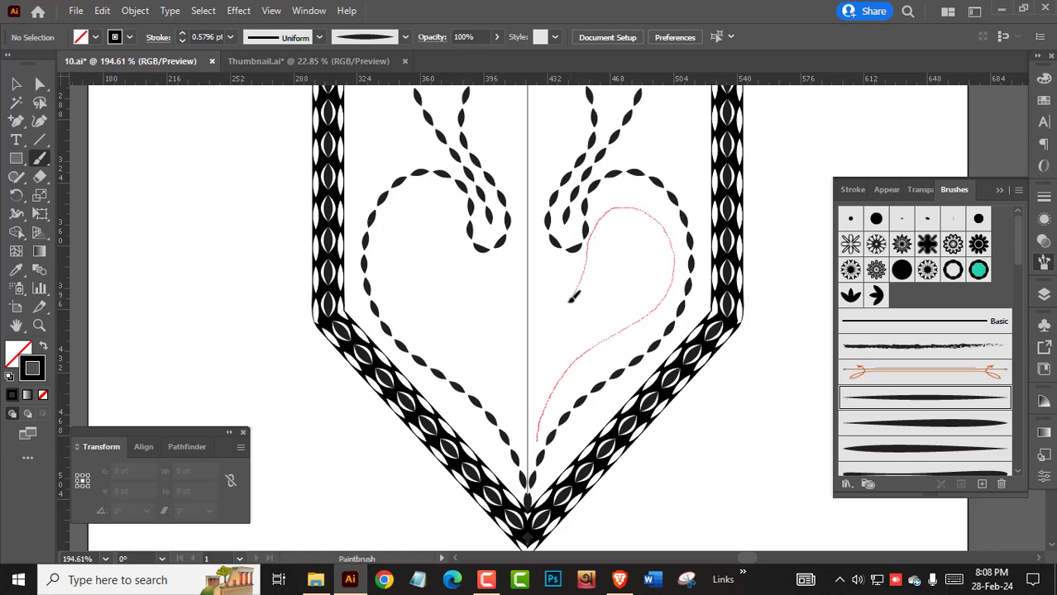
pyautogui.moveTo(519, 289); pyautogui.dragTo(526, 304)
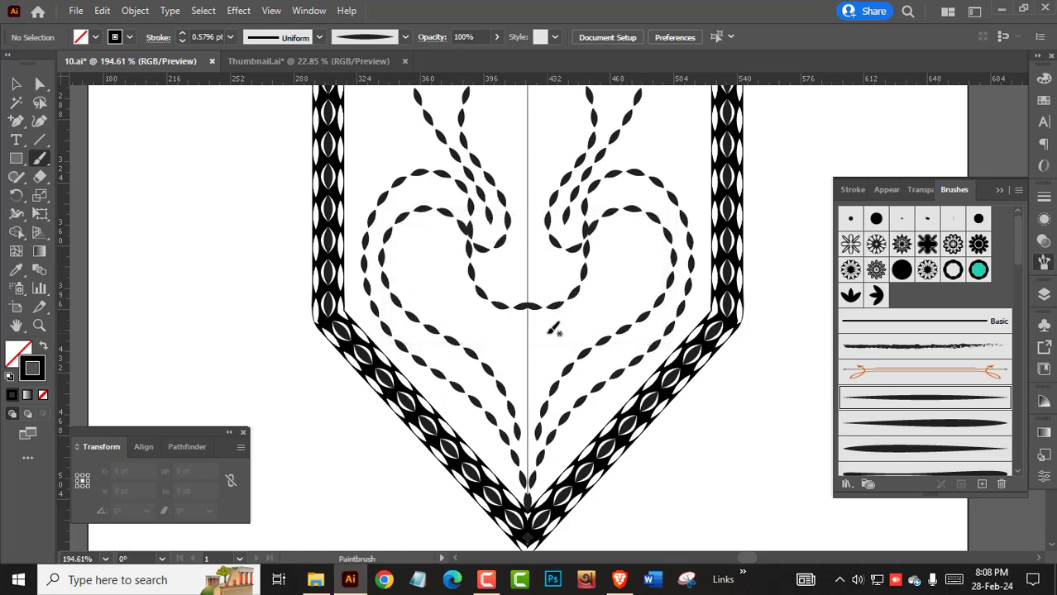
pyautogui.hotkey('ctrl', 'z')
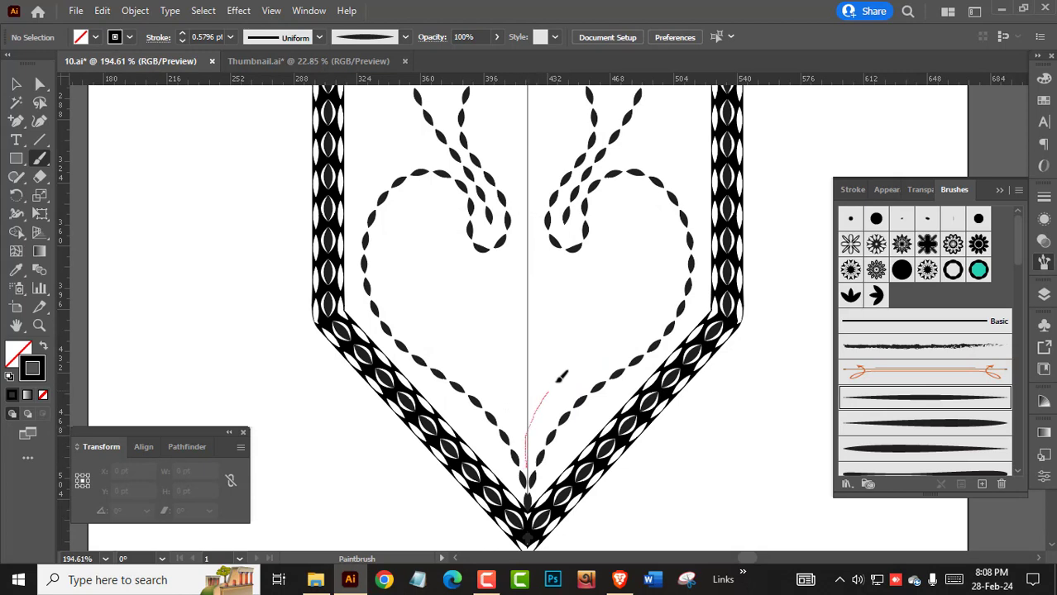
pyautogui.moveTo(593, 270); pyautogui.dragTo(564, 303)
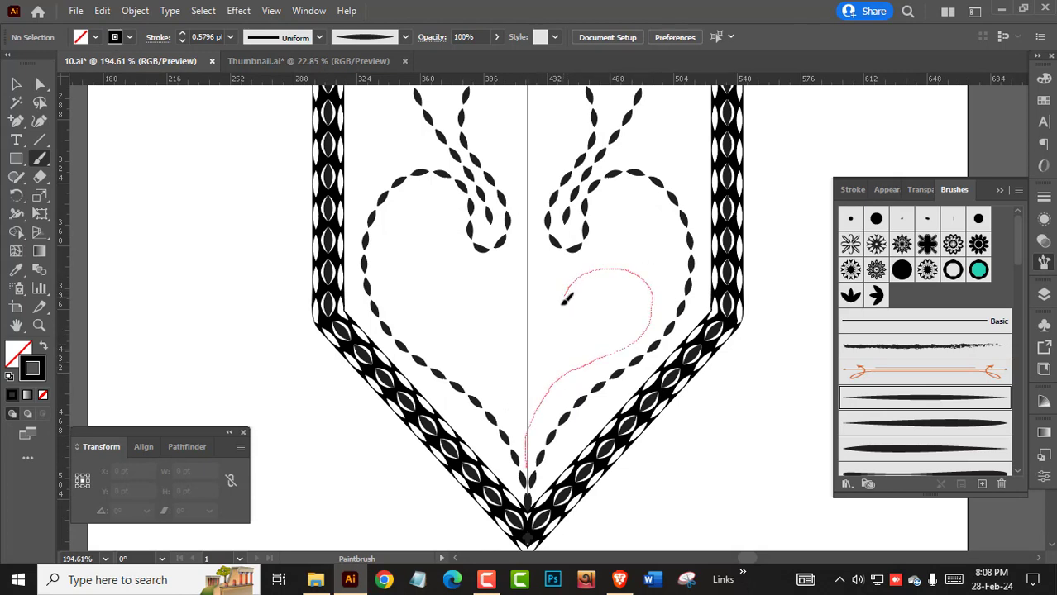
pyautogui.moveTo(617, 324); pyautogui.dragTo(621, 314)
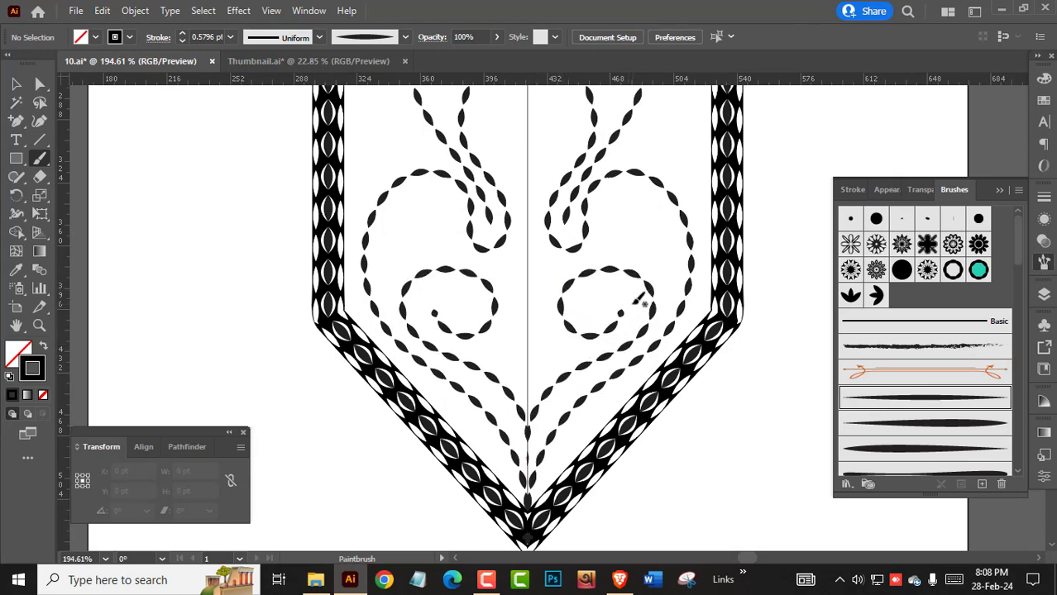
pyautogui.moveTo(540, 341)
pyautogui.mouseDown()
pyautogui.moveTo(558, 279)
pyautogui.moveTo(604, 252)
pyautogui.moveTo(659, 254)
pyautogui.mouseUp()
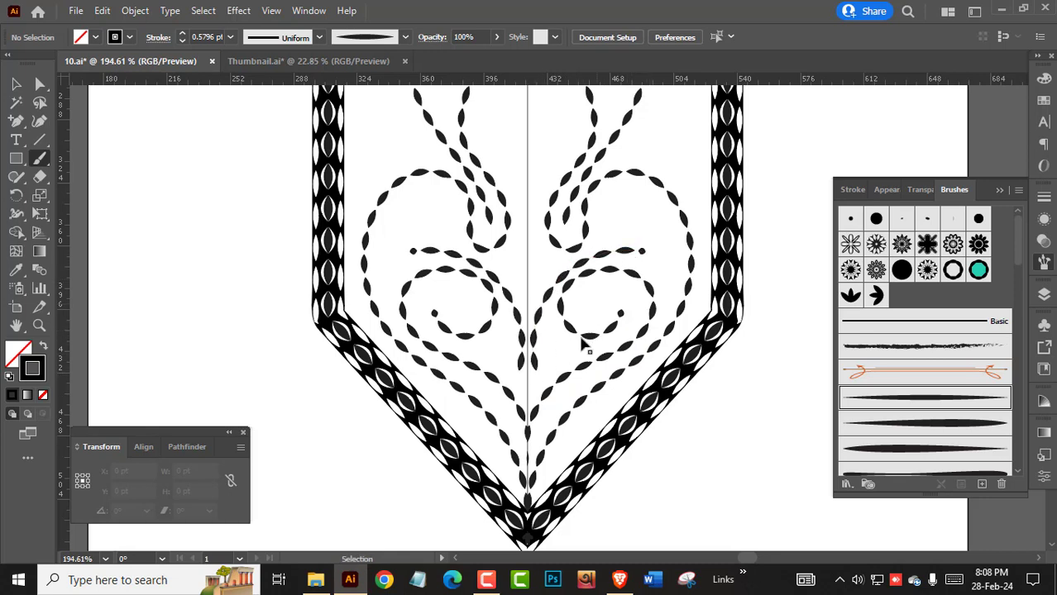
pyautogui.moveTo(631, 216); pyautogui.dragTo(645, 217)
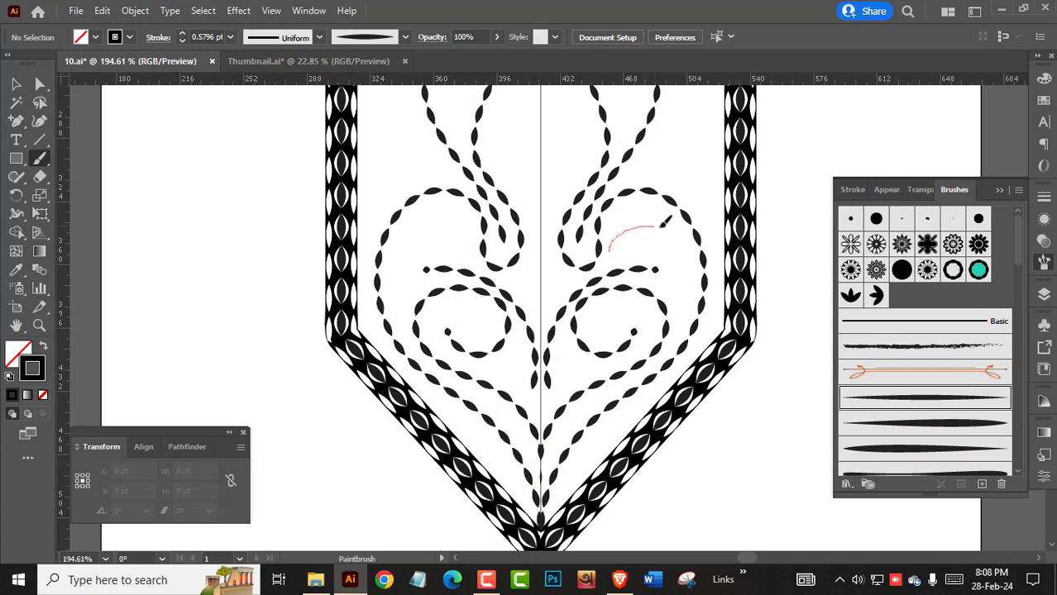
# Add short mirrored leaf strokes inside the heart and up the centre
pyautogui.moveTo(693, 304); pyautogui.dragTo(695, 304)
pyautogui.scroll(2, 596, 306)
pyautogui.hscroll(-2, 595, 306)
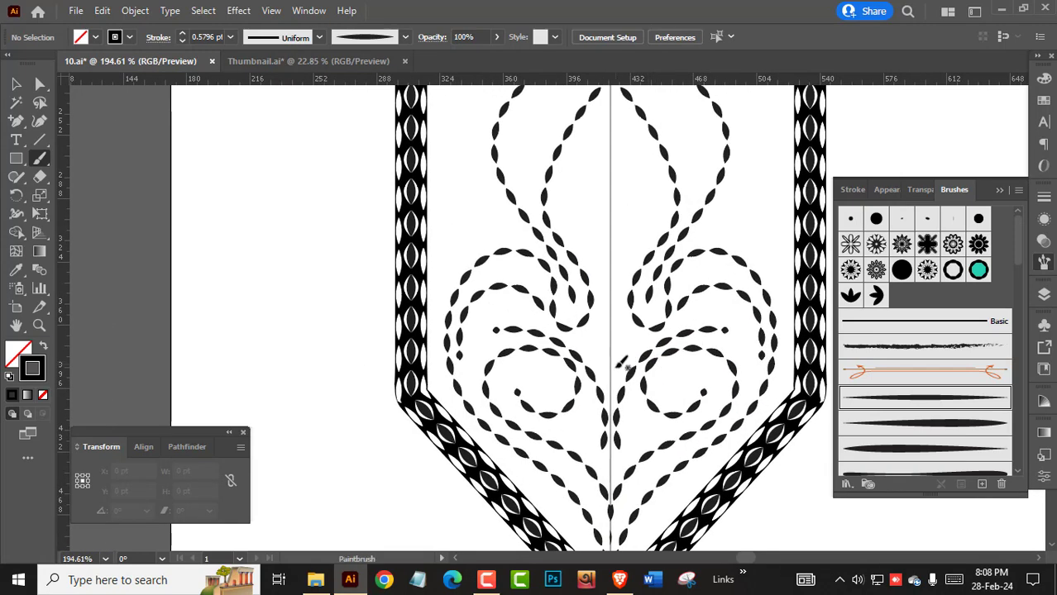
pyautogui.moveTo(643, 330); pyautogui.dragTo(657, 327)
pyautogui.scroll(4, 617, 396)
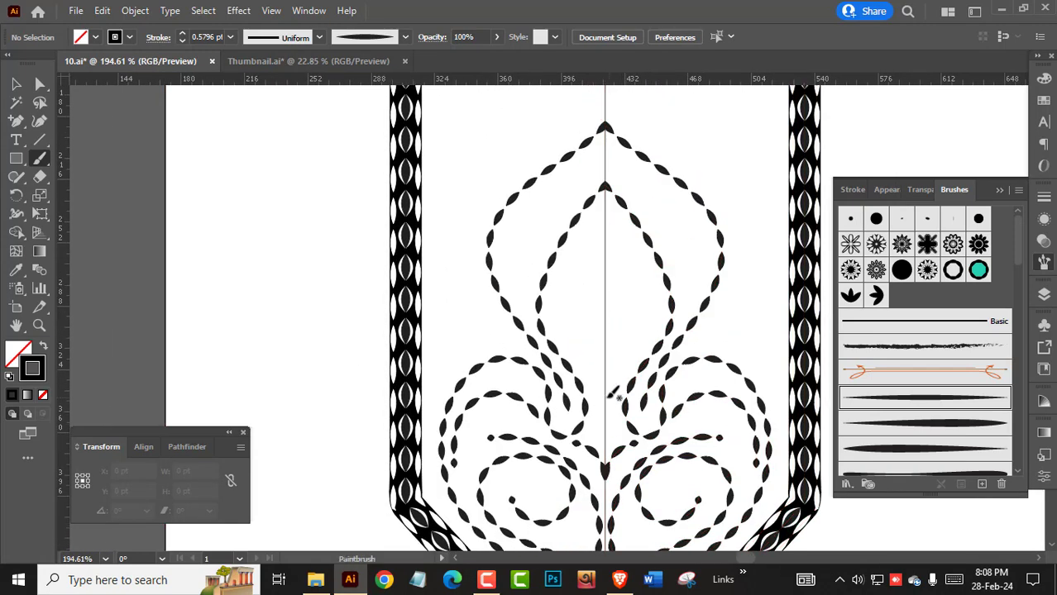
pyautogui.moveTo(622, 256); pyautogui.dragTo(625, 253)
pyautogui.scroll(4, 691, 226)
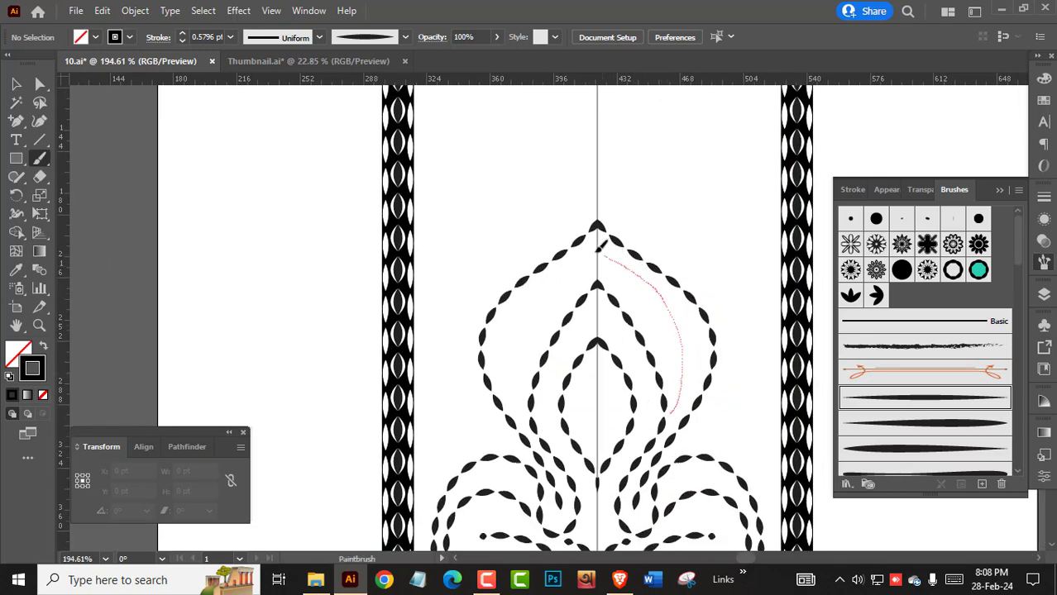
# Paint successively taller mirrored outer arches peaking above the motif
pyautogui.moveTo(674, 409); pyautogui.dragTo(597, 224)
pyautogui.scroll(-3, 560, 320)
pyautogui.scroll(1, 561, 319)
pyautogui.scroll(1, 792, 330)
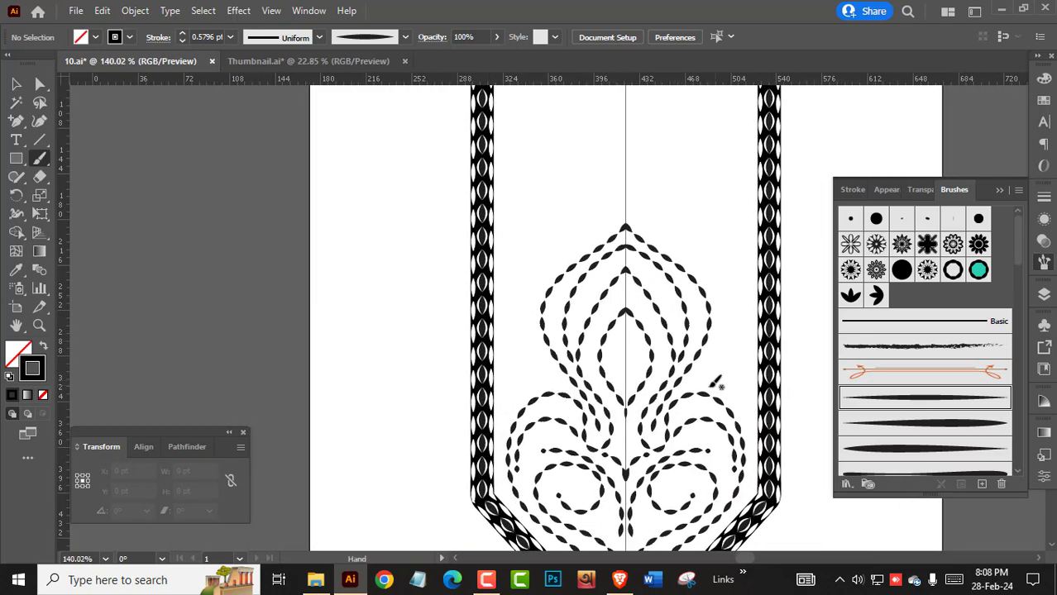
pyautogui.scroll(1, 735, 362)
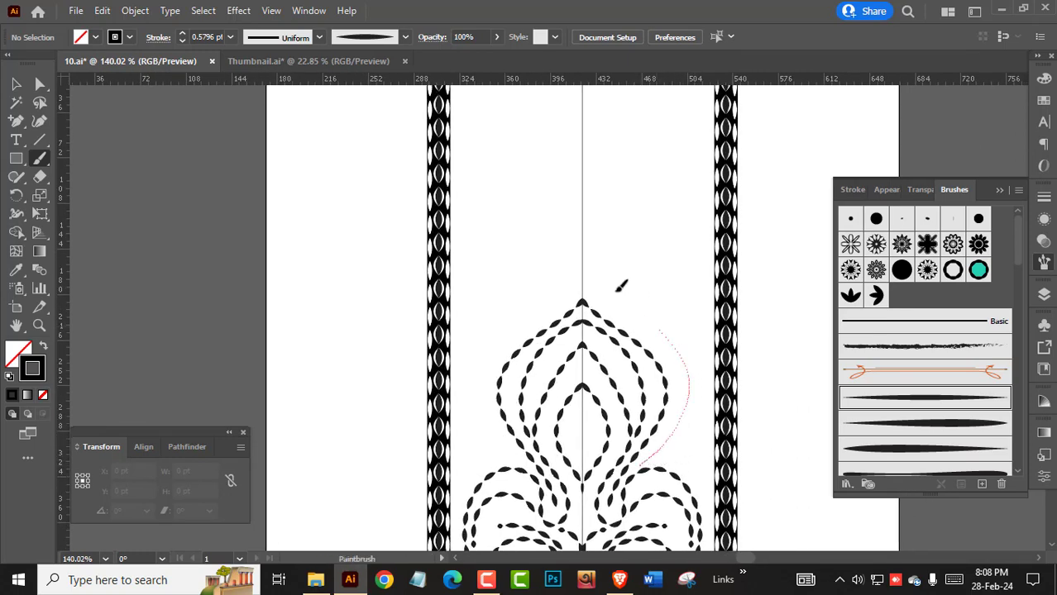
pyautogui.moveTo(650, 468); pyautogui.dragTo(560, 216)
pyautogui.moveTo(678, 403); pyautogui.dragTo(651, 363)
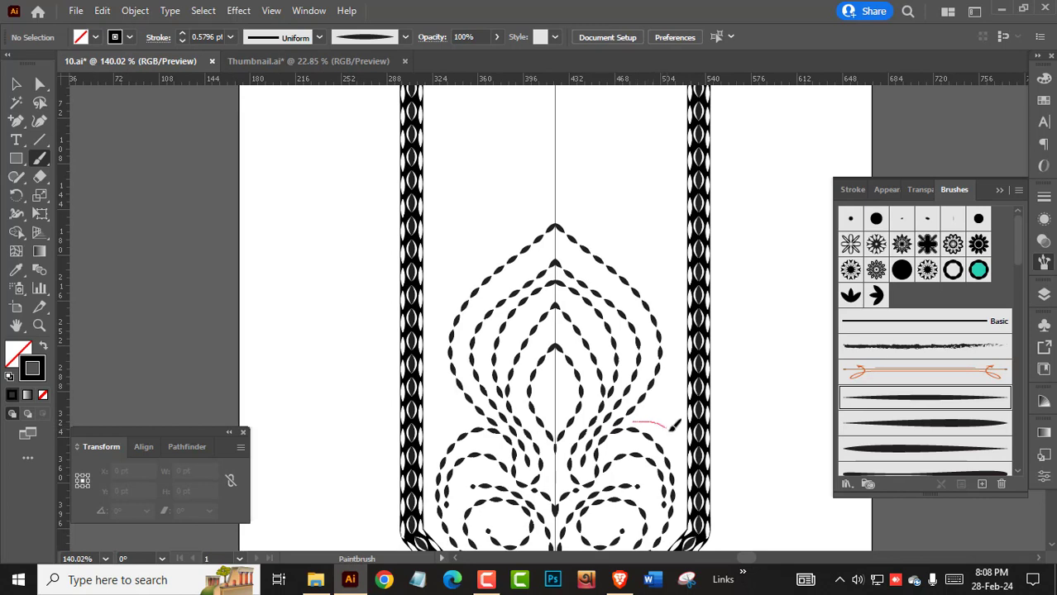
pyautogui.moveTo(669, 404)
pyautogui.mouseDown()
pyautogui.moveTo(662, 443)
pyautogui.moveTo(666, 364)
pyautogui.mouseUp()
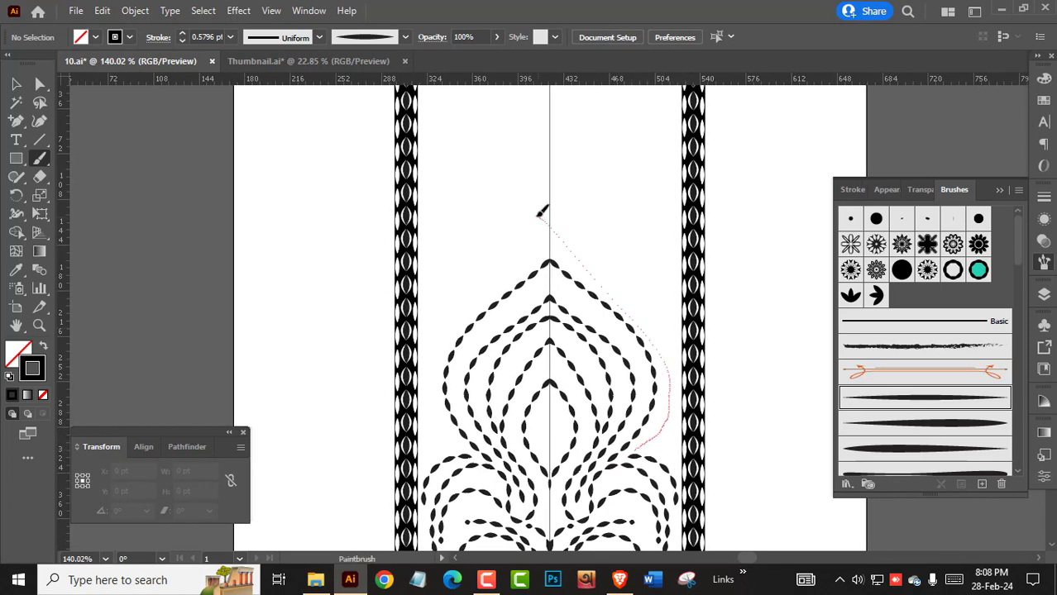
pyautogui.moveTo(539, 216); pyautogui.dragTo(552, 227)
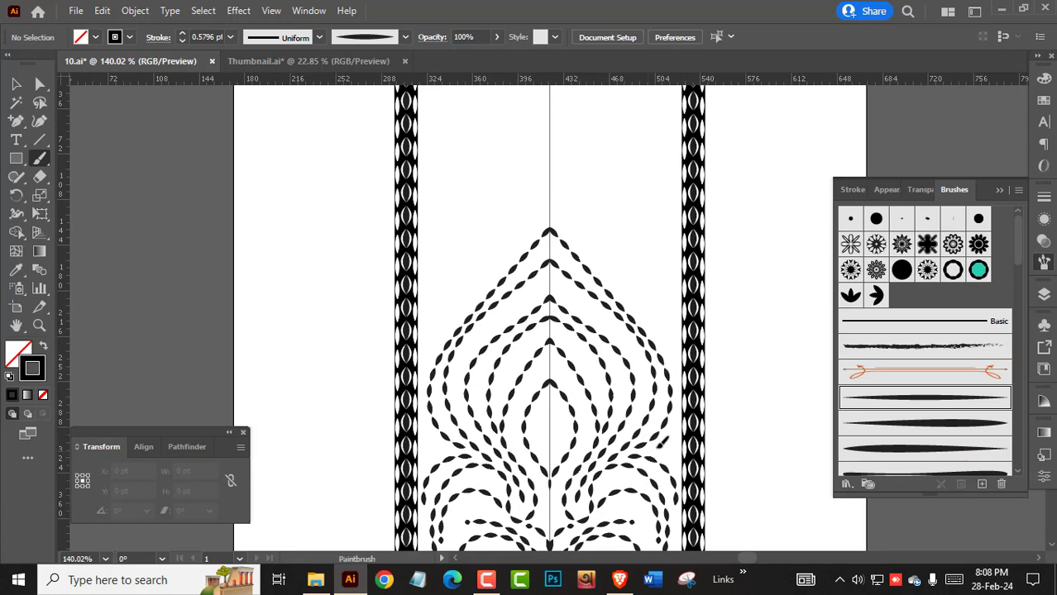
pyautogui.moveTo(691, 447); pyautogui.dragTo(676, 451)
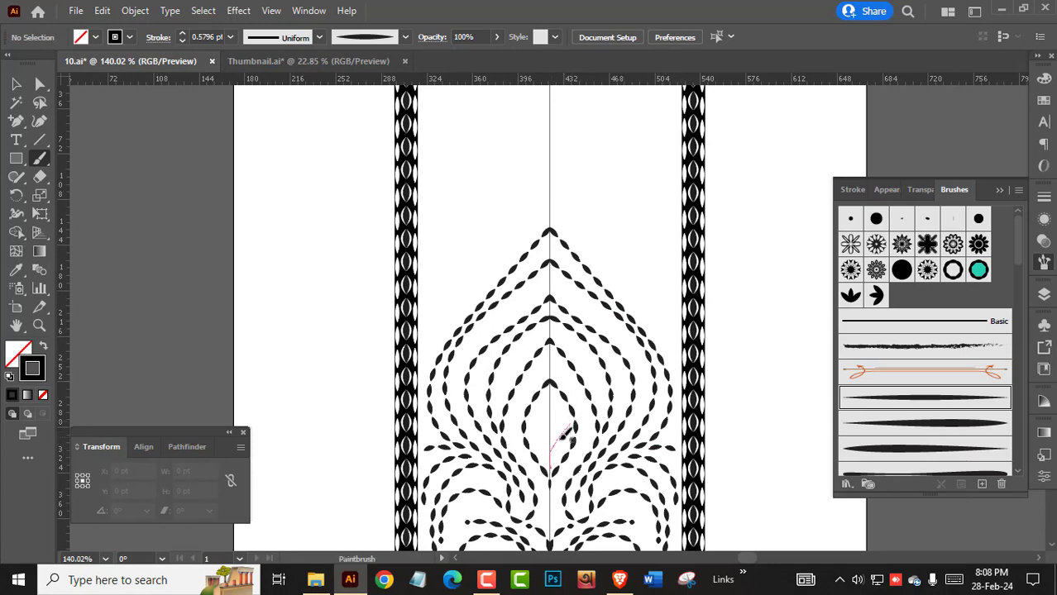
pyautogui.scroll(5, 552, 451)
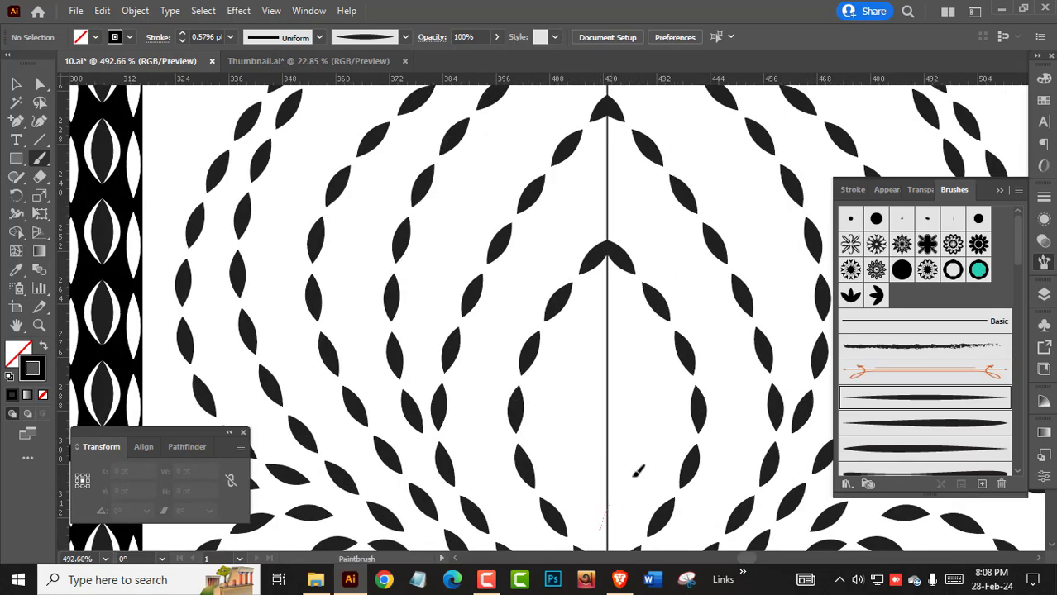
# Add a small mirrored leaf stroke at the motif's centre
pyautogui.moveTo(637, 469); pyautogui.dragTo(583, 296)
pyautogui.scroll(-5, 590, 372)
pyautogui.scroll(-2, 590, 372)
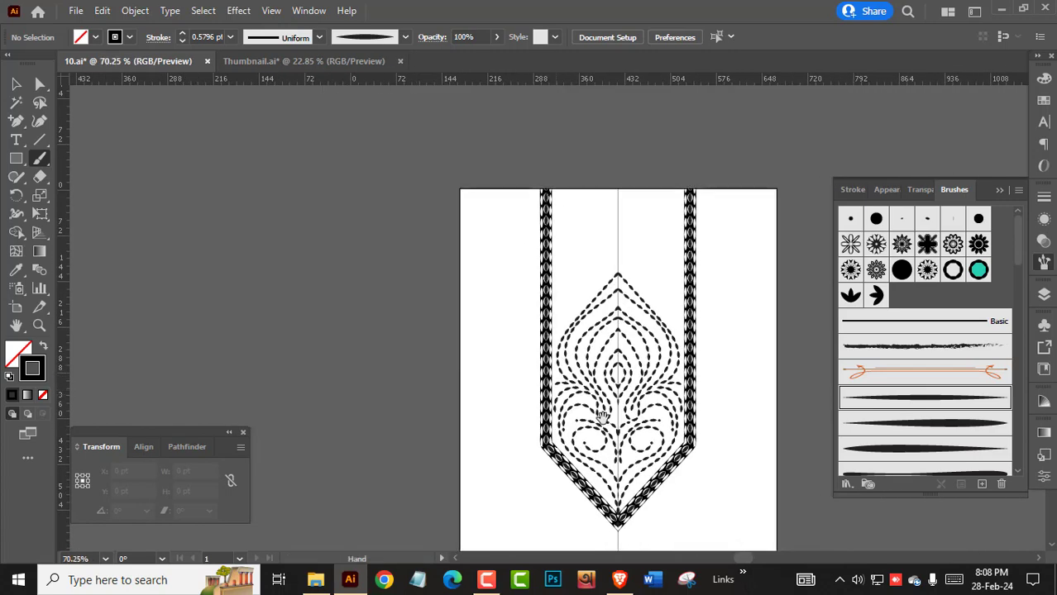
pyautogui.scroll(2, 779, 459)
pyautogui.scroll(2, 722, 449)
pyautogui.moveTo(722, 449)
pyautogui.mouseDown()
pyautogui.moveTo(664, 331)
pyautogui.moveTo(666, 311)
pyautogui.moveTo(680, 342)
pyautogui.moveTo(661, 348)
pyautogui.mouseUp()
# Paint small mirrored leaf ovals inside both heart loops and beside the outer swirl
pyautogui.moveTo(731, 313); pyautogui.dragTo(679, 371)
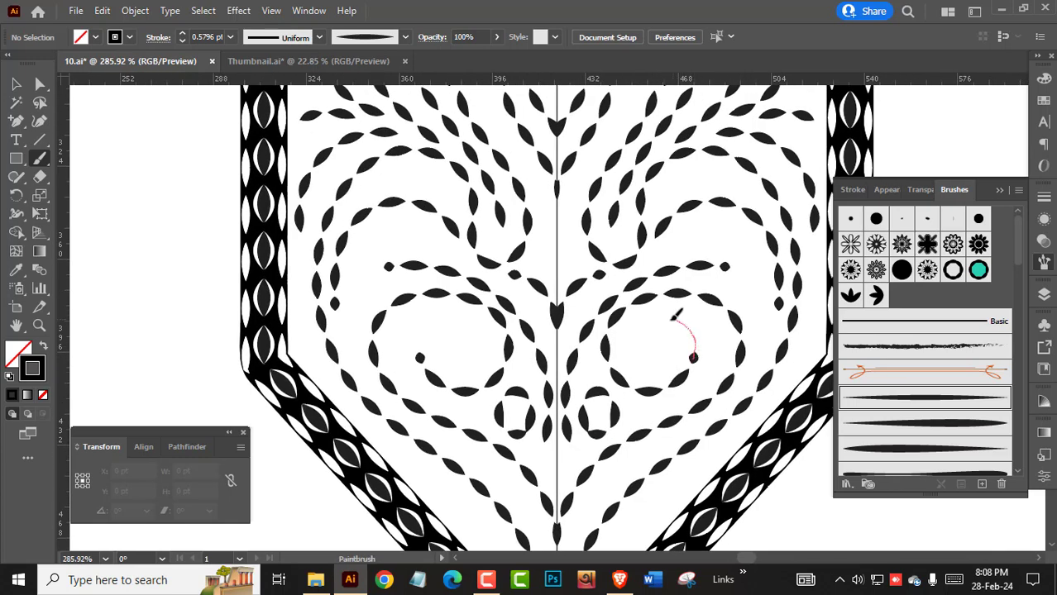
pyautogui.moveTo(672, 373); pyautogui.dragTo(677, 368)
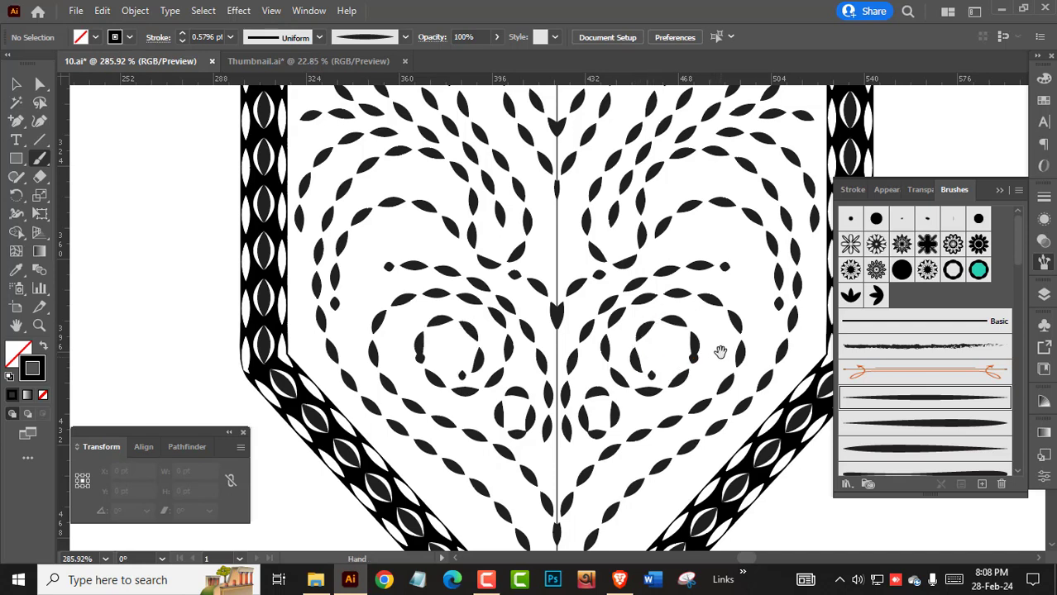
pyautogui.moveTo(722, 312); pyautogui.dragTo(697, 377)
pyautogui.moveTo(691, 297); pyautogui.dragTo(732, 326)
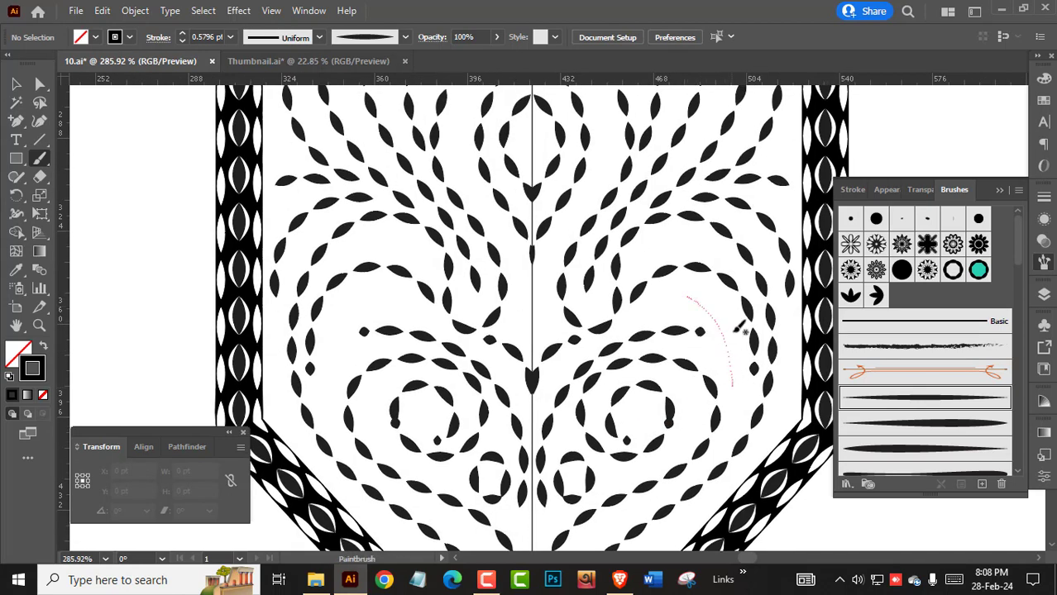
pyautogui.moveTo(645, 248); pyautogui.dragTo(707, 255)
pyautogui.moveTo(597, 327); pyautogui.dragTo(626, 359)
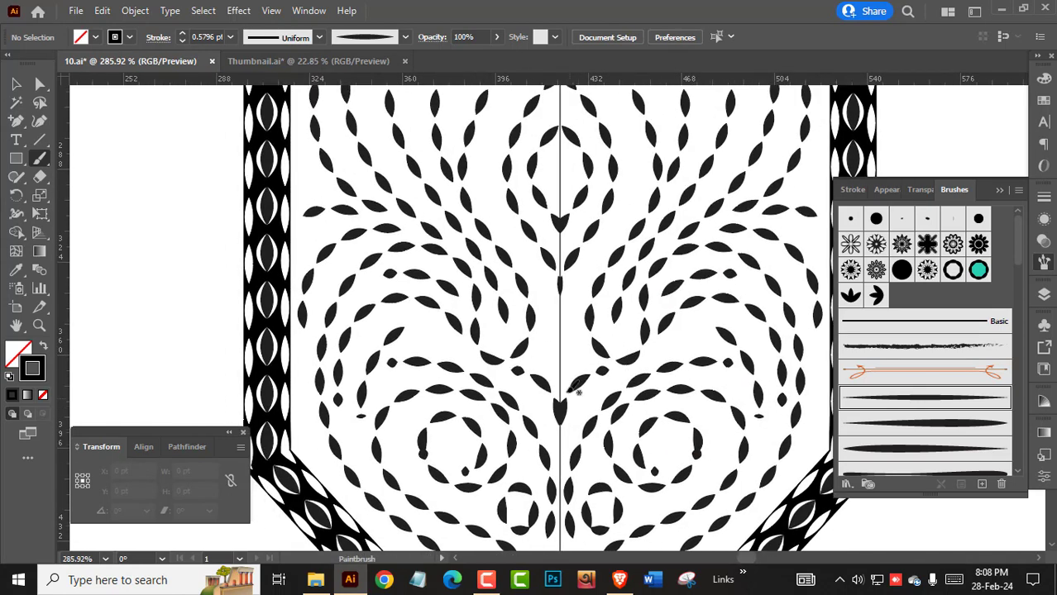
# Hide the panels and fit the whole artboard in view
pyautogui.scroll(3, 599, 376)
pyautogui.scroll(5, 601, 414)
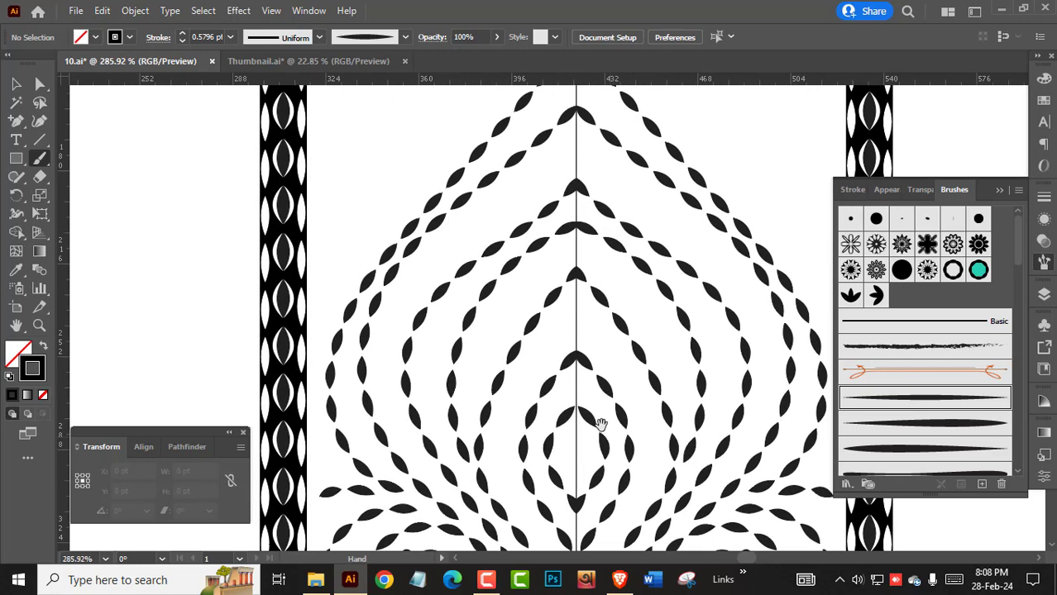
pyautogui.hotkey('ctrl', '0')
pyautogui.press('Tab')
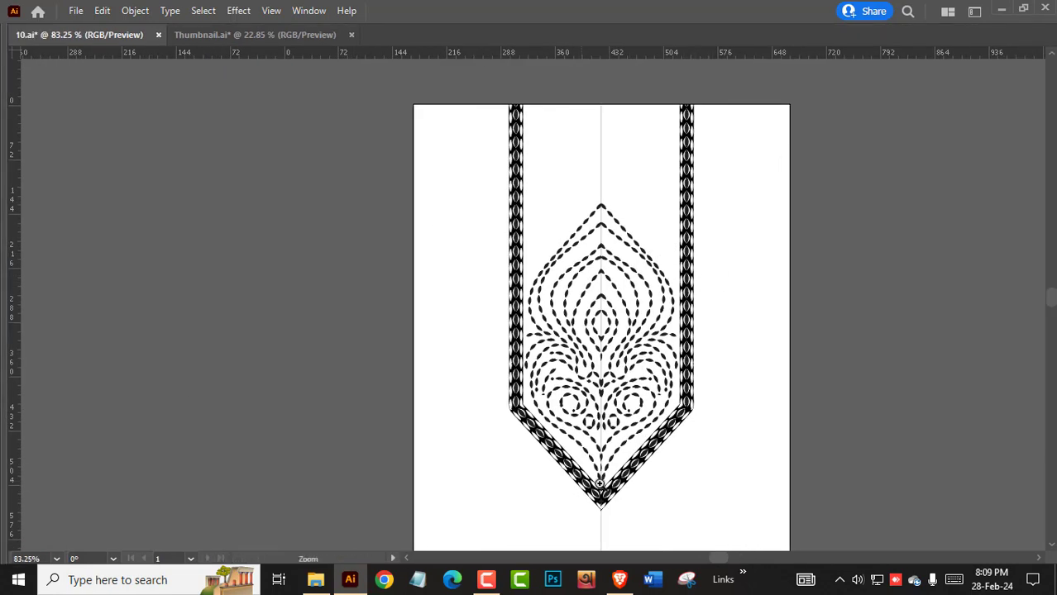
# Draw mirrored S-shaped scrolls with inner spirals near the right border above the arches
pyautogui.moveTo(502, 427); pyautogui.dragTo(658, 505)
pyautogui.moveTo(861, 258); pyautogui.dragTo(712, 396)
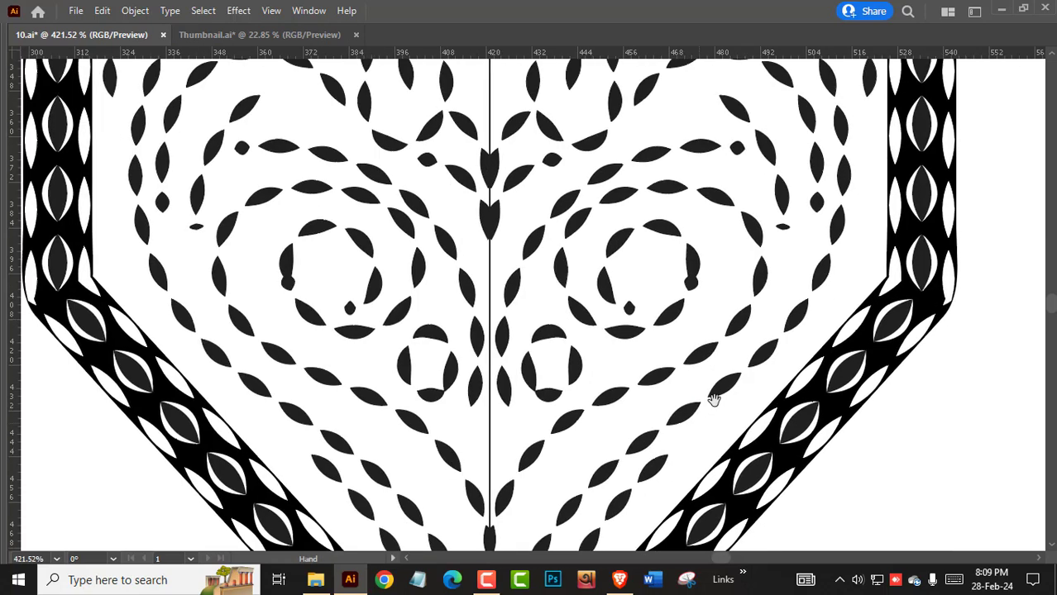
pyautogui.hotkey('ctrl', '0')
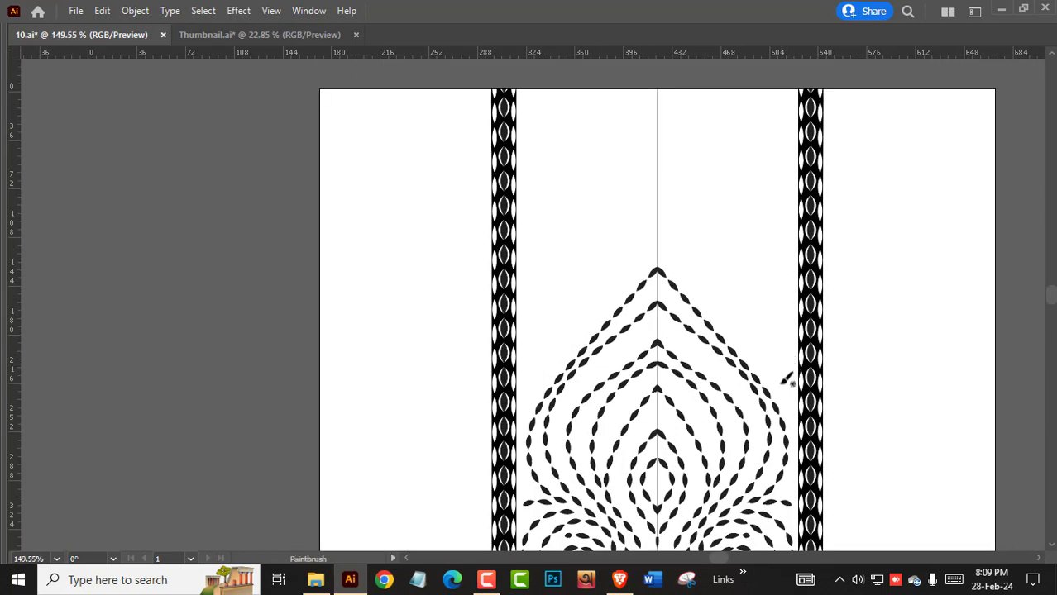
pyautogui.moveTo(776, 325)
pyautogui.mouseDown()
pyautogui.moveTo(736, 314)
pyautogui.moveTo(753, 257)
pyautogui.moveTo(678, 210)
pyautogui.moveTo(709, 160)
pyautogui.moveTo(734, 176)
pyautogui.mouseUp()
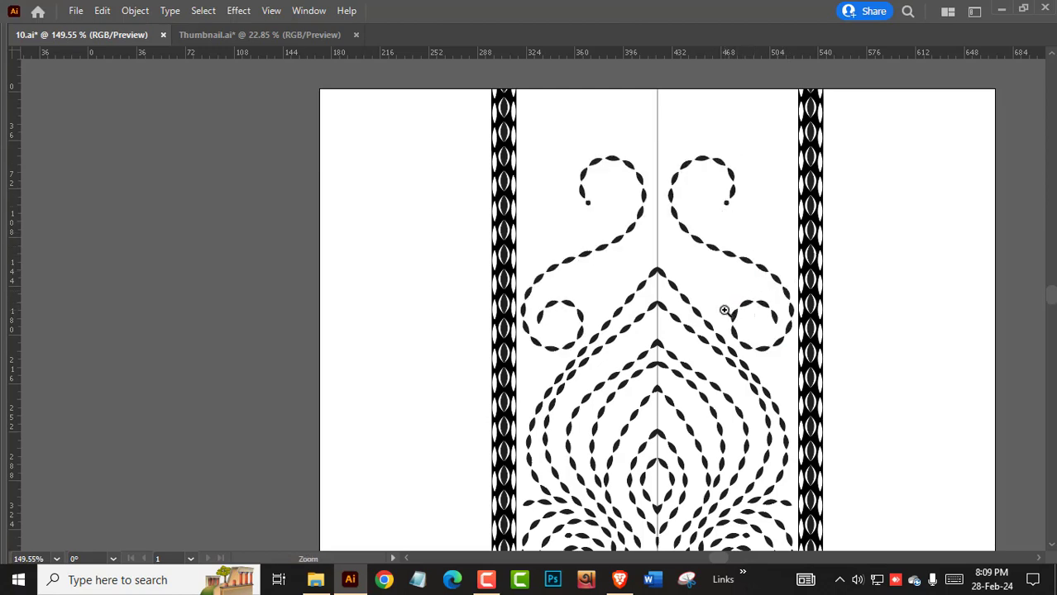
pyautogui.moveTo(728, 312); pyautogui.dragTo(777, 332)
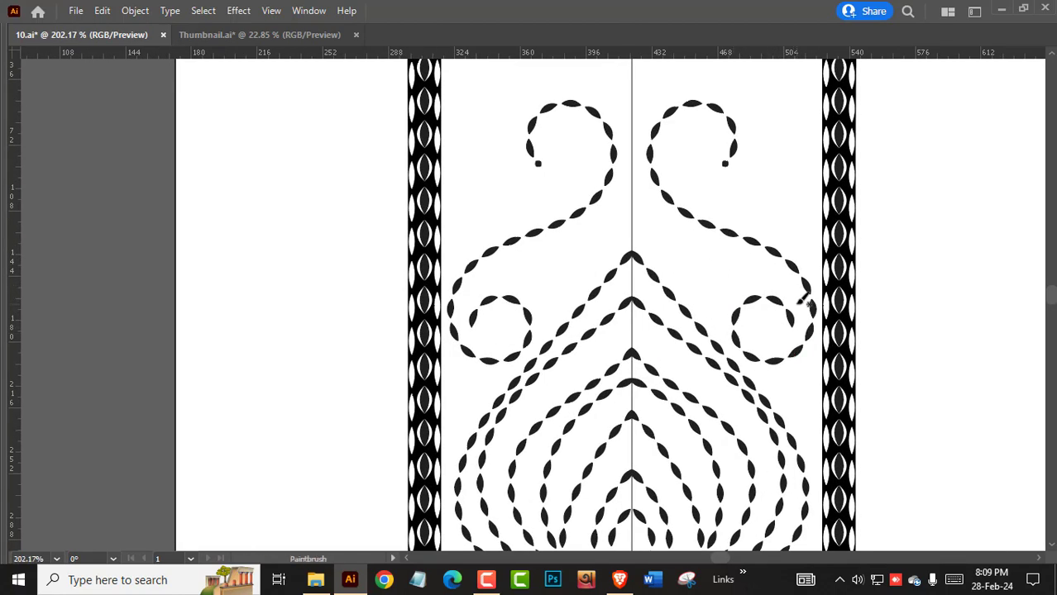
pyautogui.moveTo(807, 302)
pyautogui.mouseDown()
pyautogui.moveTo(649, 202)
pyautogui.moveTo(800, 322)
pyautogui.mouseUp()
pyautogui.moveTo(788, 322)
pyautogui.mouseDown()
pyautogui.moveTo(788, 283)
pyautogui.moveTo(721, 293)
pyautogui.moveTo(711, 321)
pyautogui.mouseUp()
pyautogui.scroll(2, 806, 338)
# Redraw the lower curves of the right scroll with smoother leaf strokes
pyautogui.moveTo(773, 333); pyautogui.dragTo(712, 316)
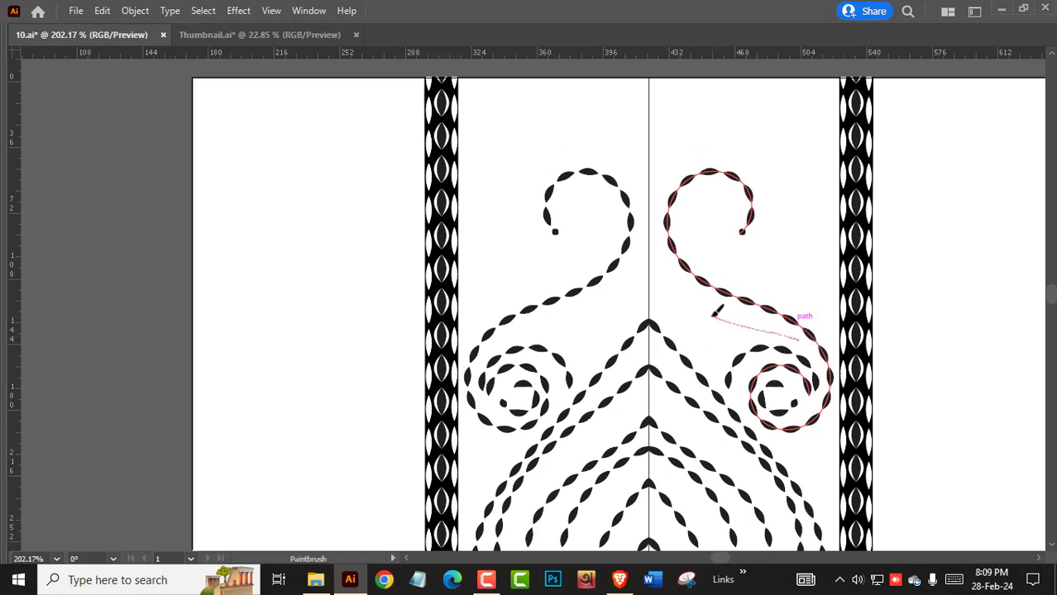
pyautogui.moveTo(660, 215); pyautogui.dragTo(719, 295)
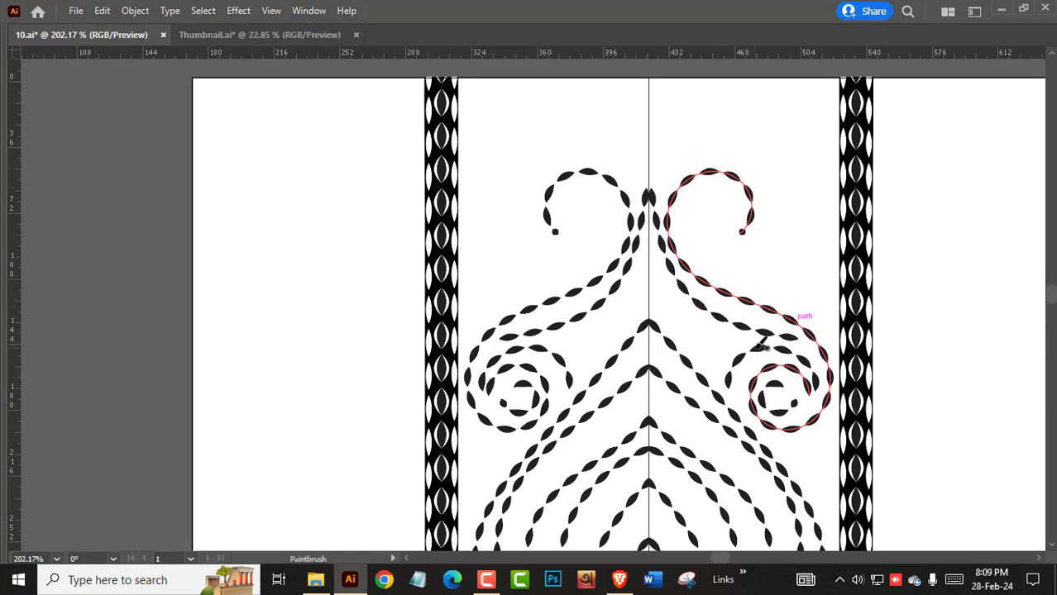
pyautogui.moveTo(807, 337)
pyautogui.mouseDown()
pyautogui.moveTo(752, 325)
pyautogui.moveTo(713, 354)
pyautogui.moveTo(694, 353)
pyautogui.moveTo(693, 371)
pyautogui.mouseUp()
pyautogui.scroll(2, 716, 368)
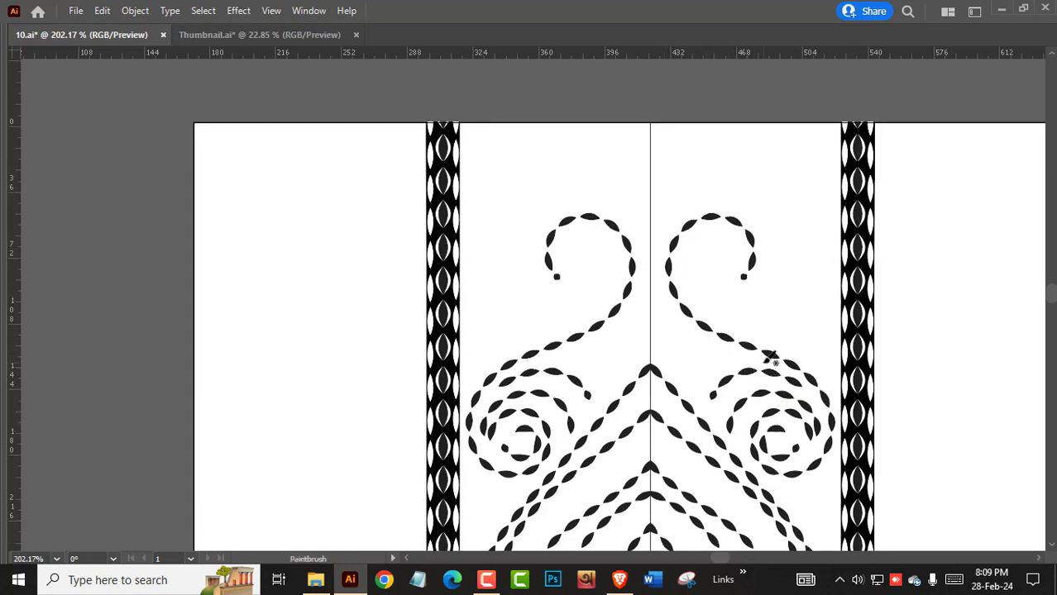
pyautogui.moveTo(766, 357); pyautogui.dragTo(685, 381)
# Add mirrored leaf dashes, an inner curl, and outer arcs over the upper right spiral
pyautogui.moveTo(718, 339)
pyautogui.mouseDown()
pyautogui.moveTo(671, 354)
pyautogui.moveTo(686, 334)
pyautogui.moveTo(637, 314)
pyautogui.mouseUp()
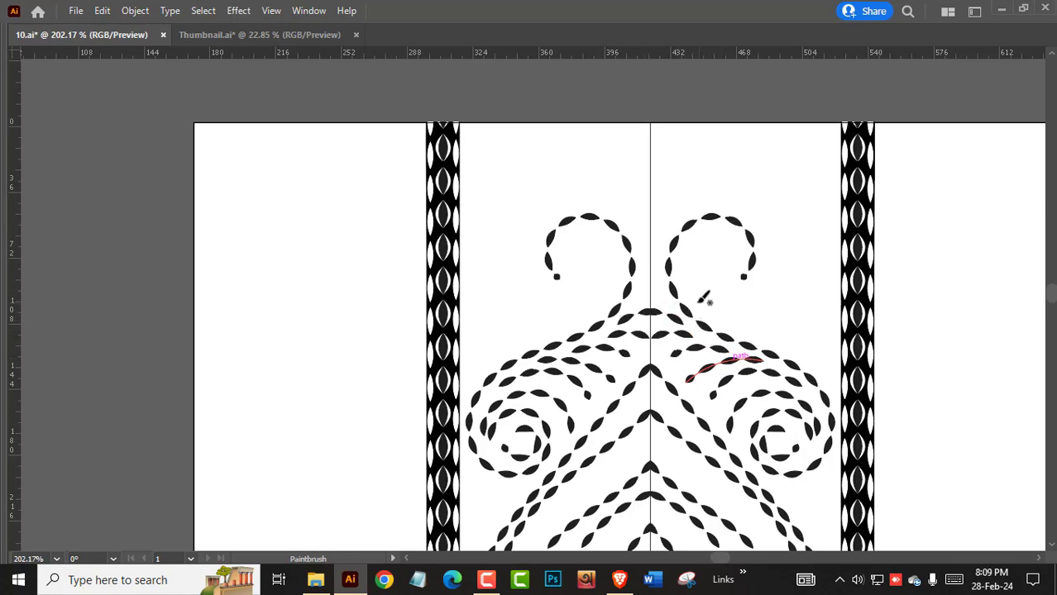
pyautogui.moveTo(700, 301); pyautogui.dragTo(713, 292)
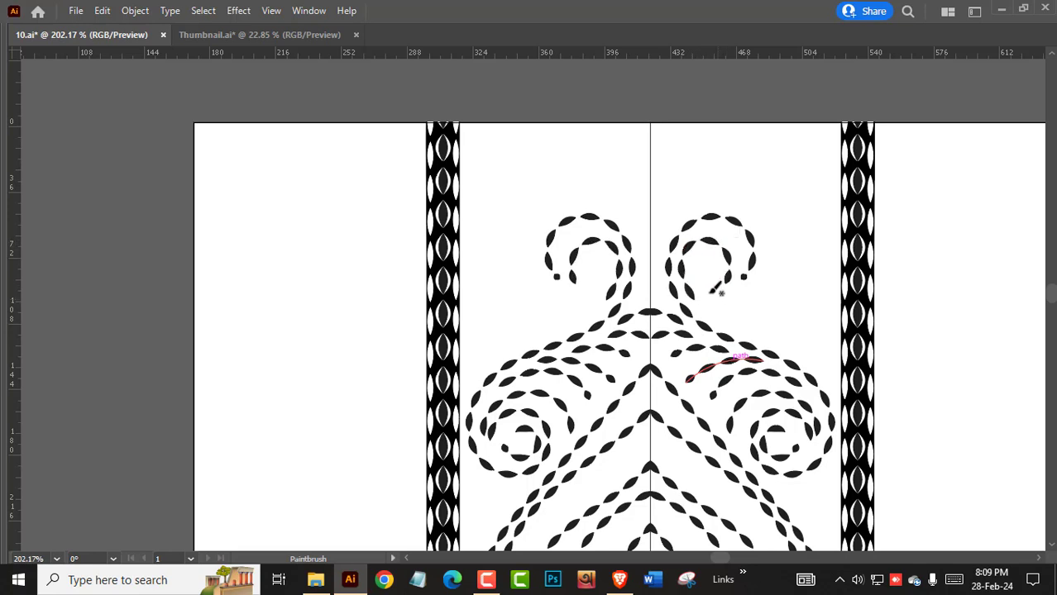
pyautogui.scroll(2, 717, 289)
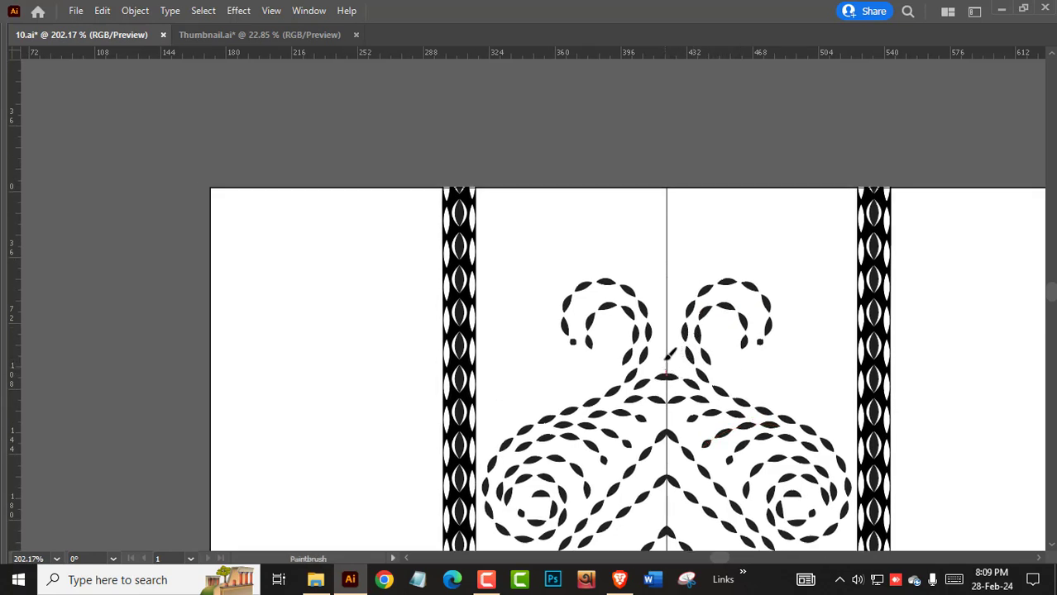
pyautogui.moveTo(668, 355); pyautogui.dragTo(769, 374)
pyautogui.moveTo(724, 330)
pyautogui.mouseDown()
pyautogui.moveTo(754, 380)
pyautogui.moveTo(830, 335)
pyautogui.moveTo(786, 238)
pyautogui.moveTo(687, 259)
pyautogui.moveTo(665, 308)
pyautogui.mouseUp()
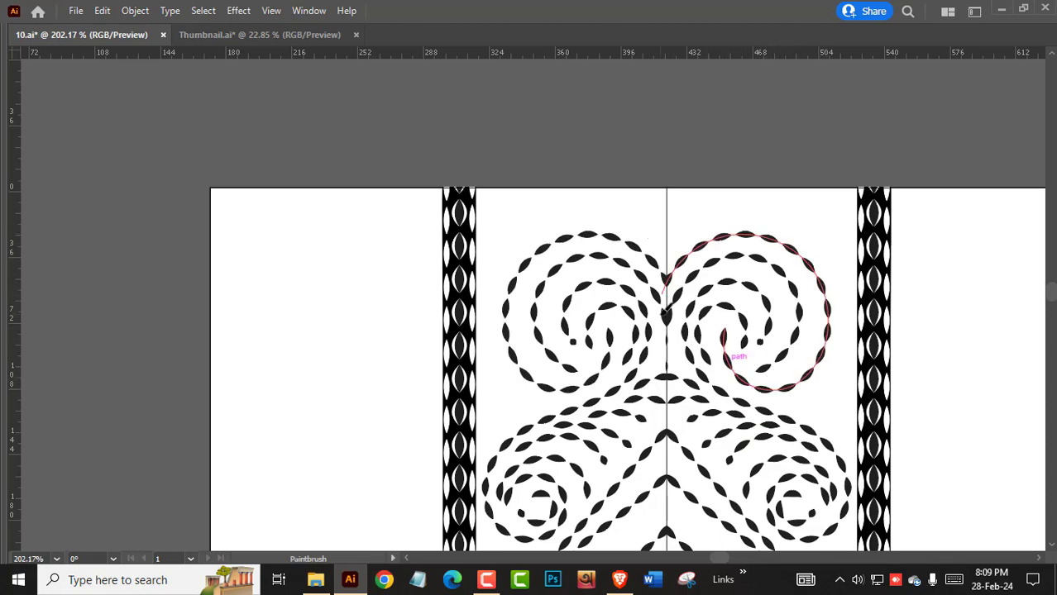
pyautogui.moveTo(850, 373)
pyautogui.mouseDown()
pyautogui.moveTo(822, 342)
pyautogui.moveTo(731, 328)
pyautogui.mouseUp()
pyautogui.moveTo(616, 290)
pyautogui.mouseDown()
pyautogui.moveTo(684, 333)
pyautogui.moveTo(739, 418)
pyautogui.mouseUp()
pyautogui.moveTo(701, 369); pyautogui.dragTo(699, 372)
# Paint leaf strokes down along the right edge, undoing an unwanted one
pyautogui.moveTo(651, 279); pyautogui.dragTo(762, 278)
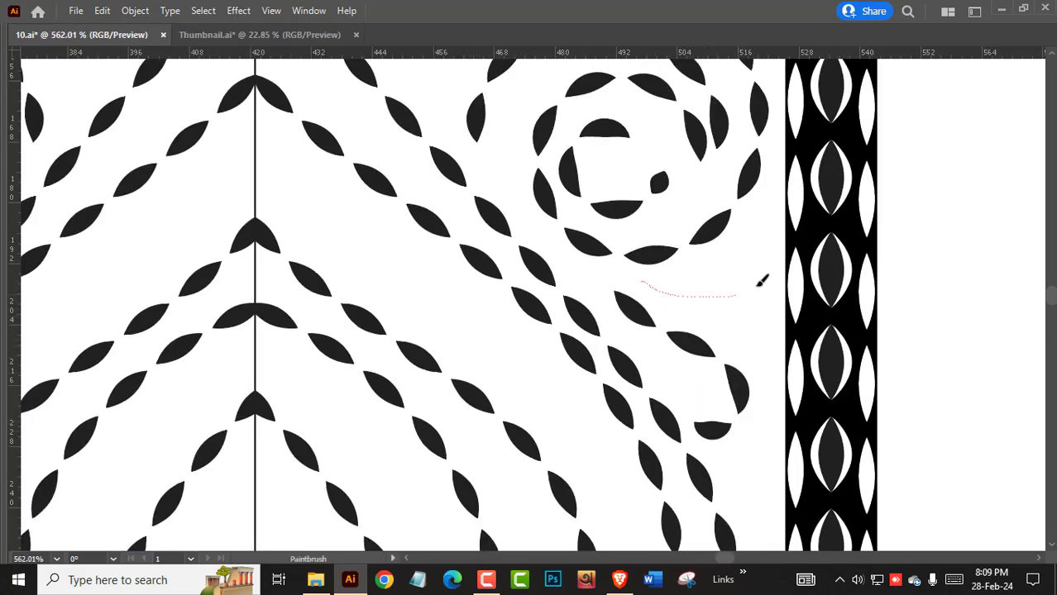
pyautogui.moveTo(761, 411); pyautogui.dragTo(746, 257)
pyautogui.moveTo(761, 387); pyautogui.dragTo(759, 274)
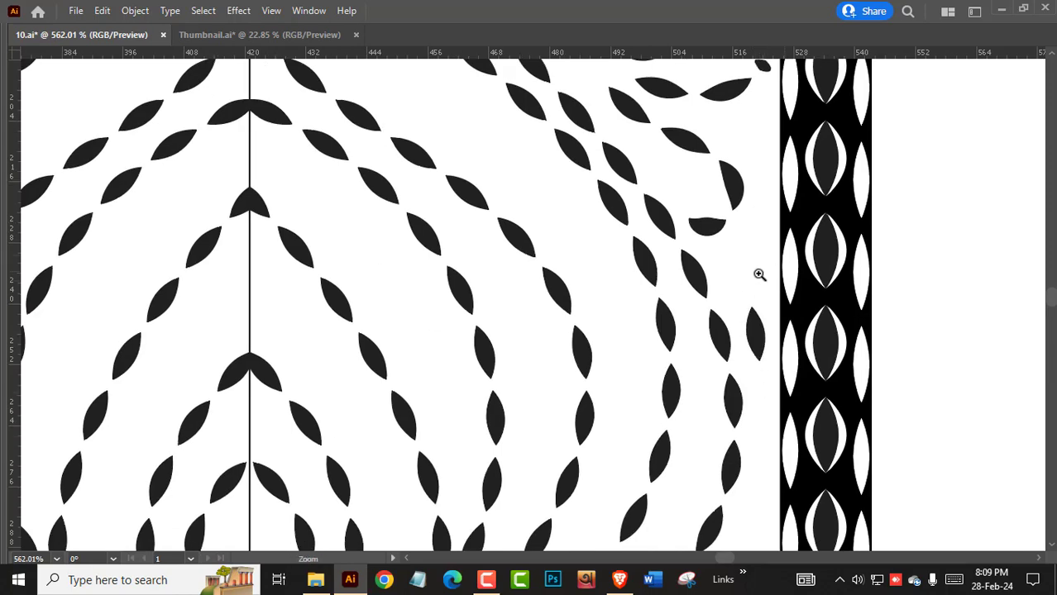
pyautogui.hotkey('ctrl', 'z')
pyautogui.moveTo(751, 221); pyautogui.dragTo(749, 313)
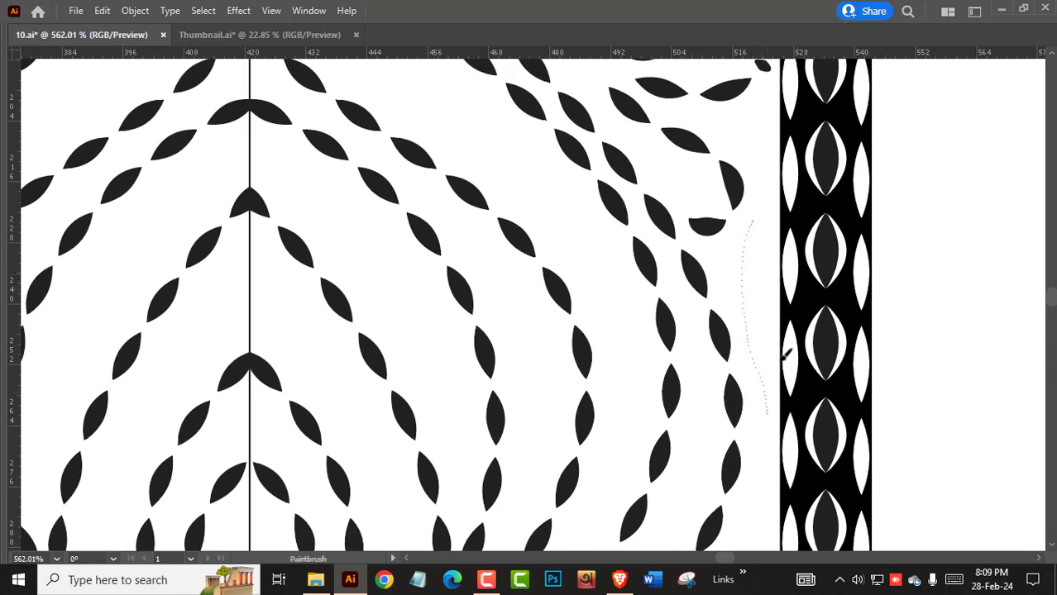
pyautogui.moveTo(783, 355); pyautogui.dragTo(767, 413)
pyautogui.scroll(-5, 455, 281)
pyautogui.scroll(-4, 455, 281)
pyautogui.scroll(3, 924, 249)
pyautogui.scroll(4, 814, 430)
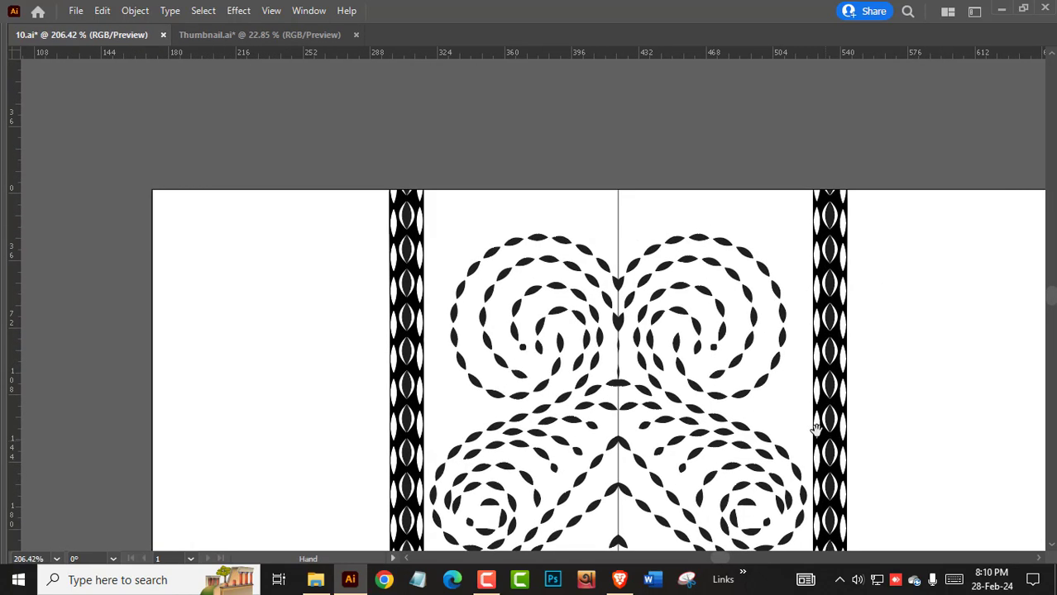
# Redraw a leaf stroke along the right spiral and add arcs between the lower spirals
pyautogui.moveTo(772, 407); pyautogui.dragTo(809, 285)
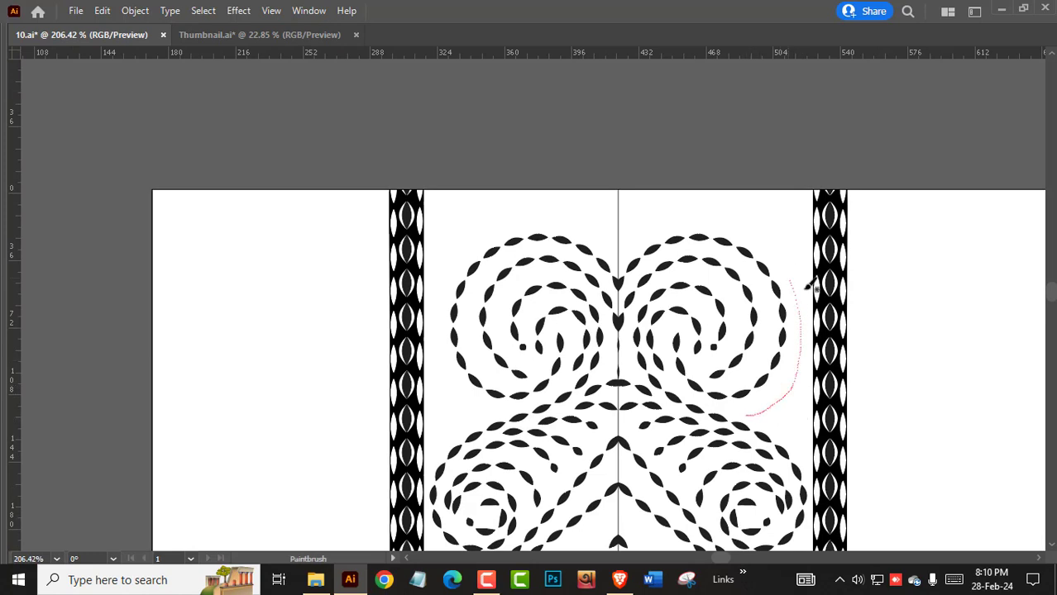
pyautogui.hotkey('ctrl', 'z')
pyautogui.moveTo(731, 407); pyautogui.dragTo(667, 261)
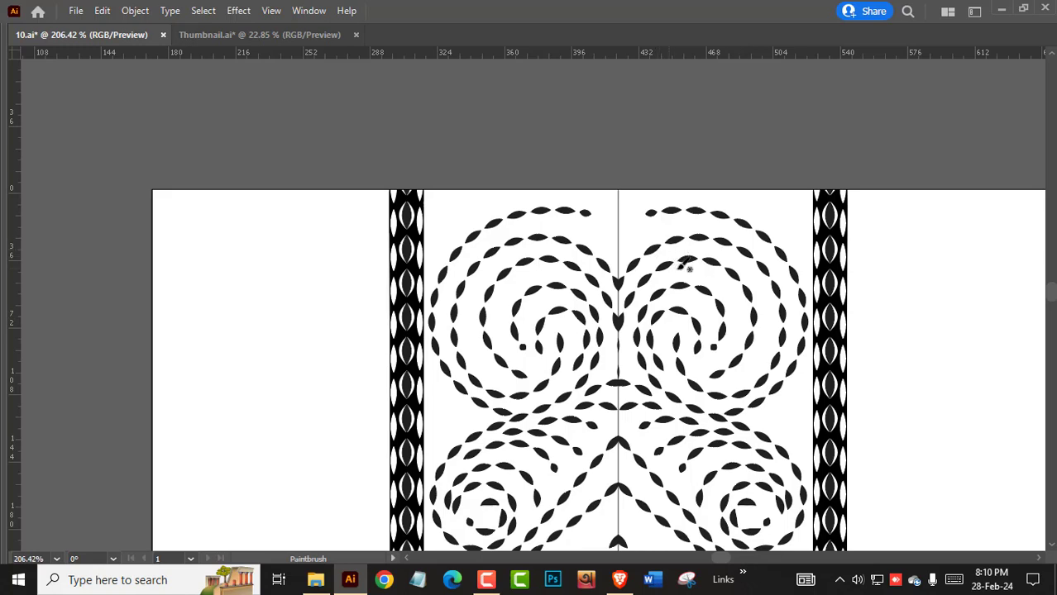
pyautogui.press('z')
pyautogui.moveTo(782, 359)
pyautogui.mouseDown()
pyautogui.moveTo(538, 358)
pyautogui.moveTo(1002, 389)
pyautogui.mouseUp()
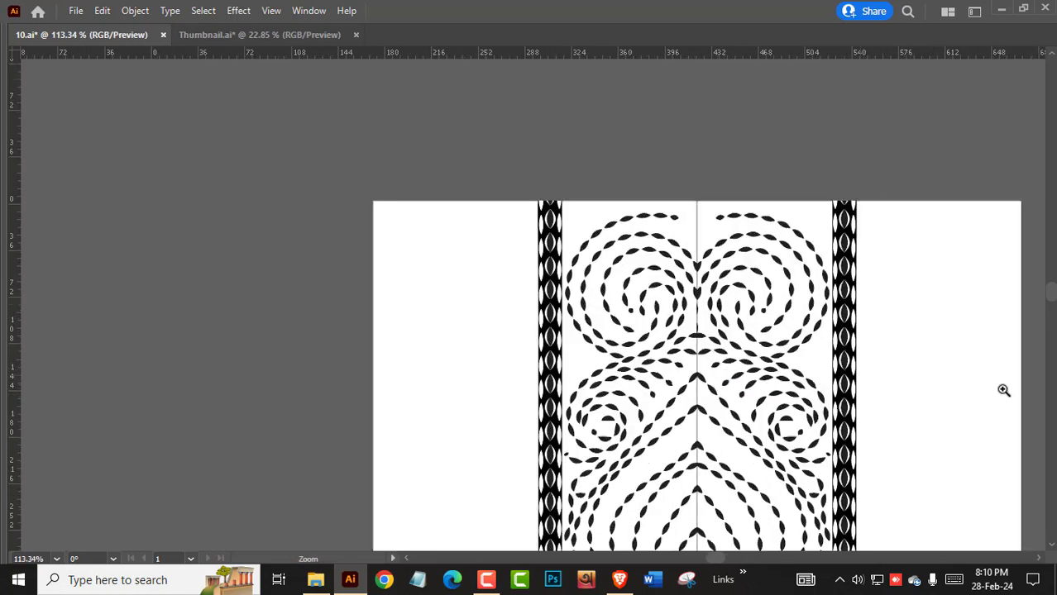
pyautogui.press('b')
pyautogui.moveTo(771, 366); pyautogui.dragTo(850, 413)
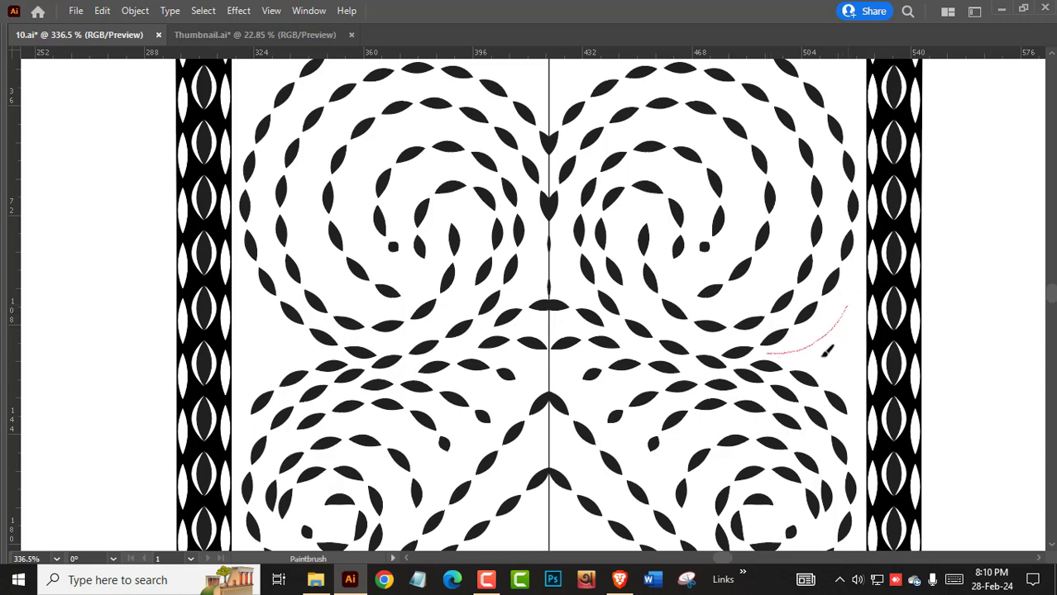
pyautogui.moveTo(827, 352)
pyautogui.mouseDown()
pyautogui.moveTo(818, 347)
pyautogui.moveTo(823, 401)
pyautogui.mouseUp()
# Add leaf strokes across the top centre and an arc above the right spiral
pyautogui.moveTo(641, 426); pyautogui.dragTo(772, 216)
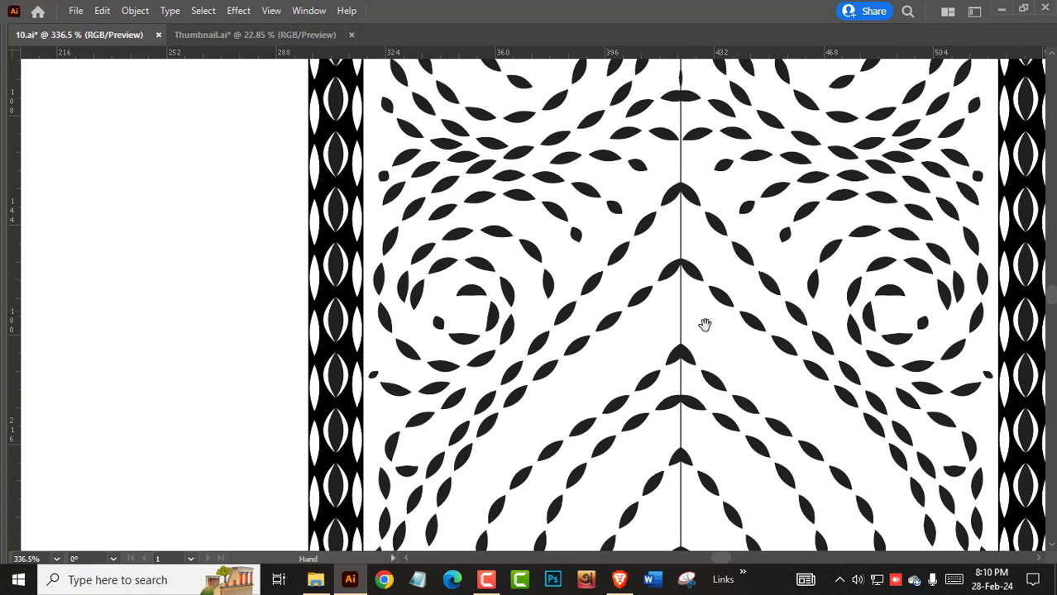
pyautogui.scroll(-5, 705, 324)
pyautogui.scroll(5, 986, 286)
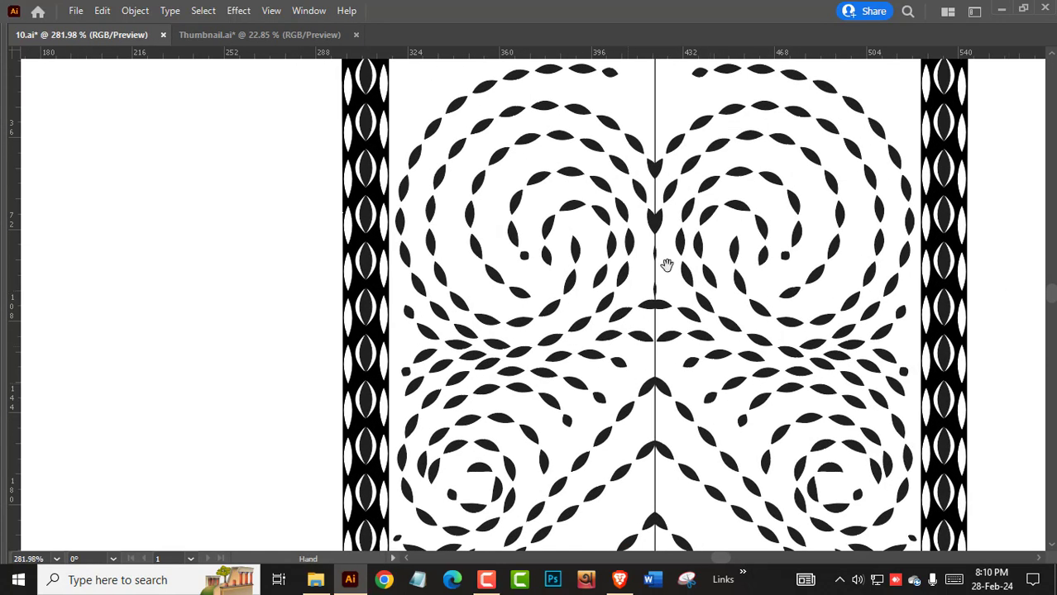
pyautogui.scroll(3, 666, 265)
pyautogui.moveTo(761, 278); pyautogui.dragTo(645, 318)
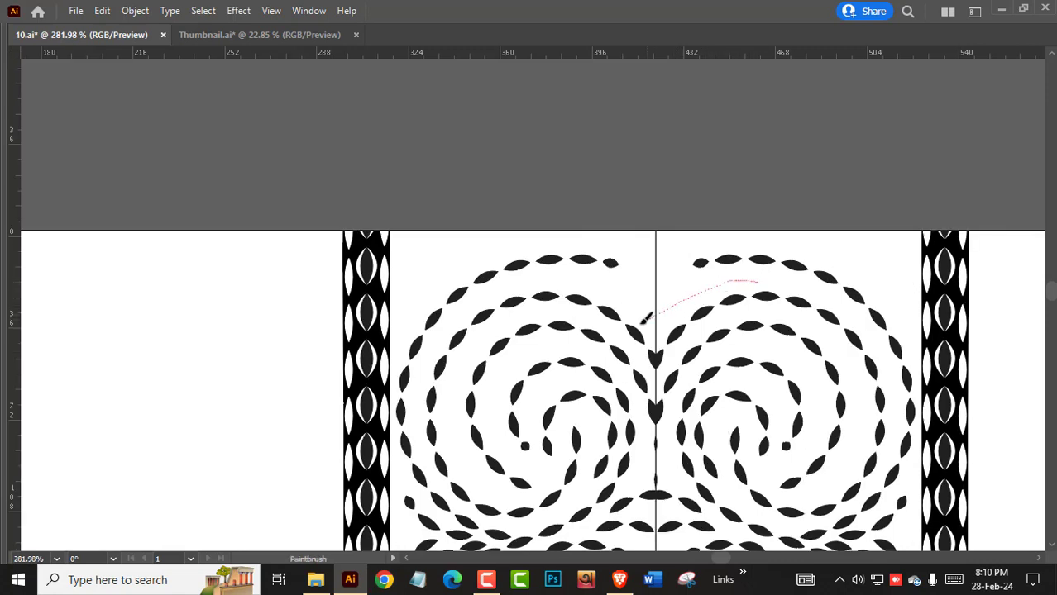
pyautogui.moveTo(668, 274)
pyautogui.mouseDown()
pyautogui.moveTo(815, 244)
pyautogui.moveTo(899, 285)
pyautogui.moveTo(878, 208)
pyautogui.mouseUp()
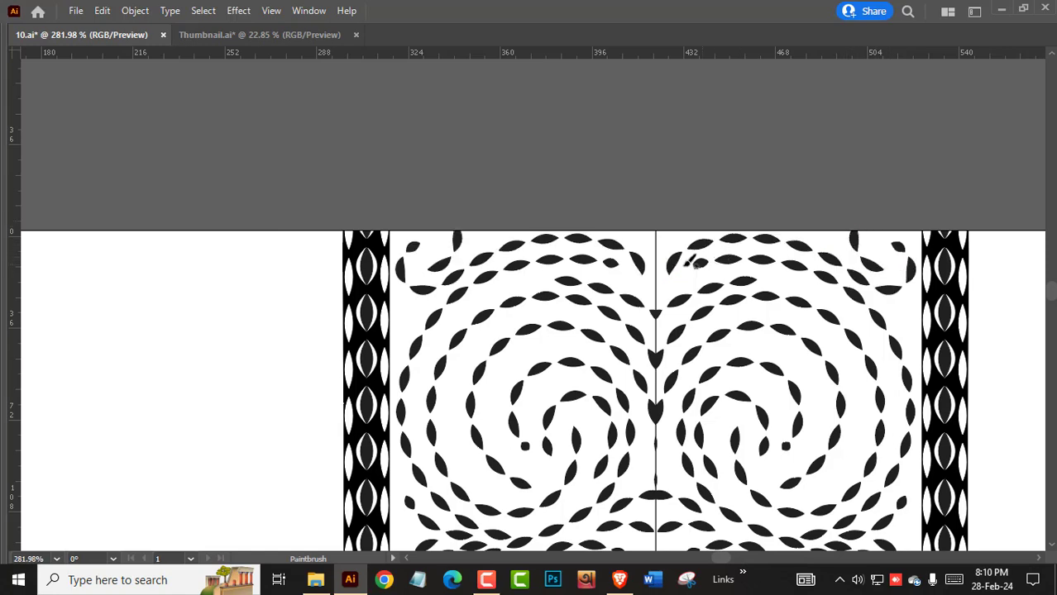
# Add a short stroke and a long leaf curve down the right side
pyautogui.scroll(-3, 802, 349)
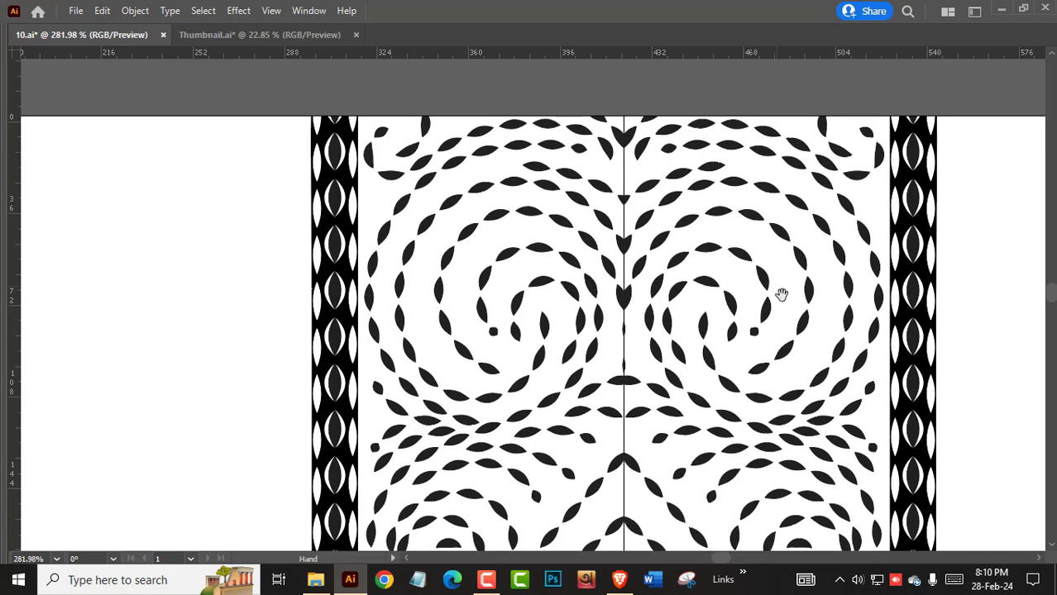
pyautogui.moveTo(814, 234)
pyautogui.mouseDown()
pyautogui.moveTo(827, 263)
pyautogui.moveTo(671, 232)
pyautogui.moveTo(708, 235)
pyautogui.mouseUp()
pyautogui.press('z')
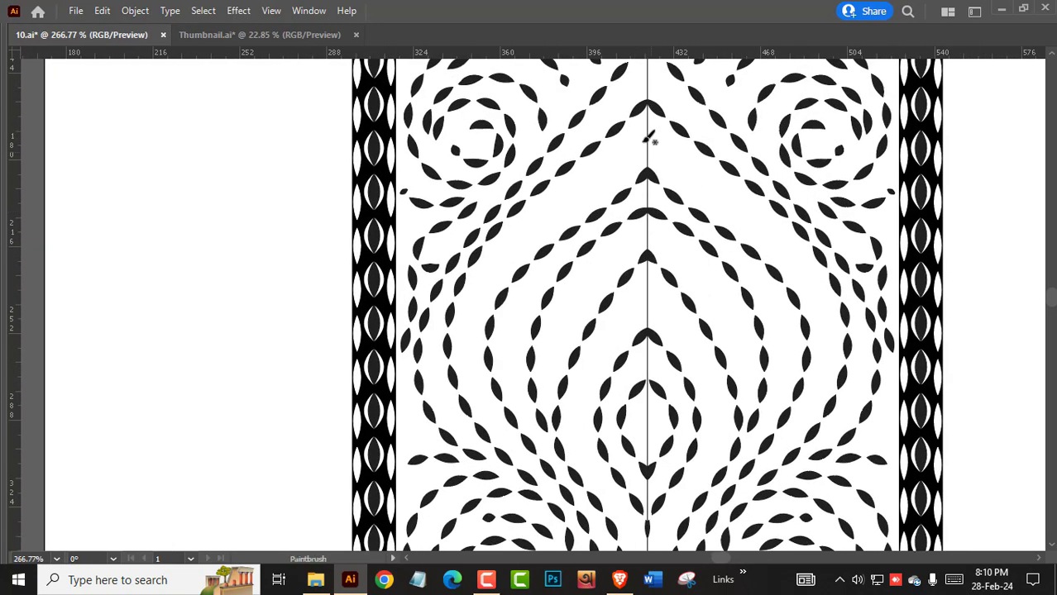
pyautogui.moveTo(641, 134)
pyautogui.mouseDown()
pyautogui.moveTo(821, 378)
pyautogui.moveTo(776, 453)
pyautogui.mouseUp()
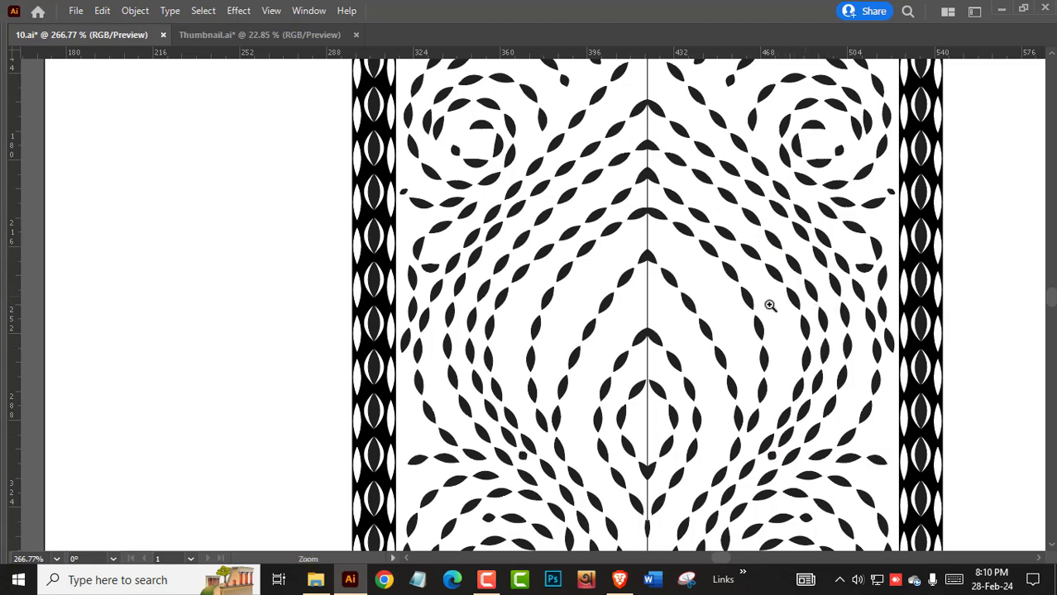
pyautogui.moveTo(769, 302); pyautogui.dragTo(669, 333)
# Zoom in on the right border and select its lines
pyautogui.scroll(3, 802, 309)
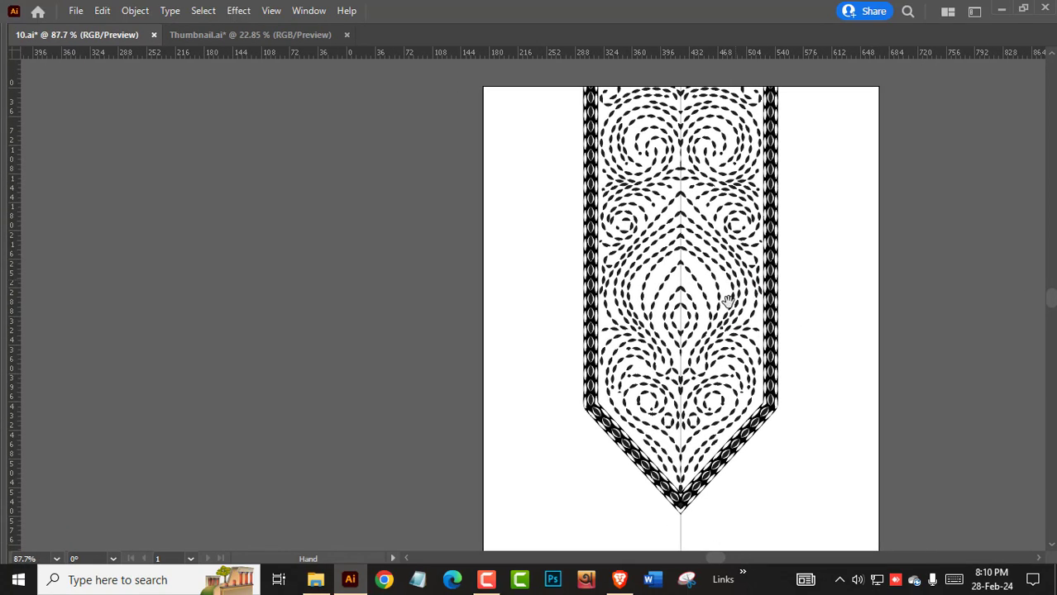
pyautogui.moveTo(778, 314); pyautogui.dragTo(866, 362)
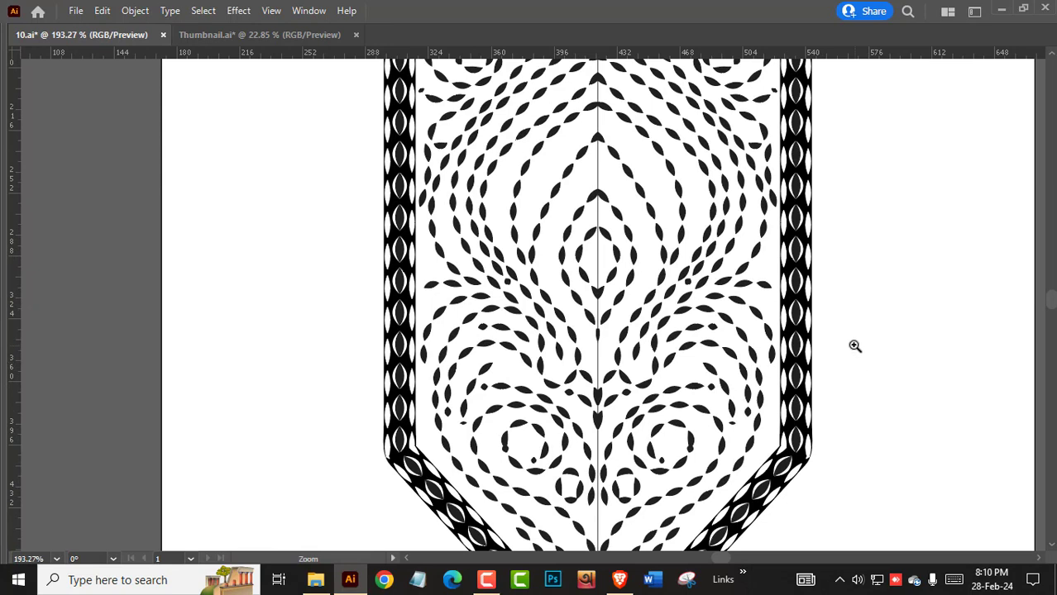
pyautogui.moveTo(815, 324); pyautogui.dragTo(744, 324)
pyautogui.moveTo(802, 165); pyautogui.dragTo(803, 285)
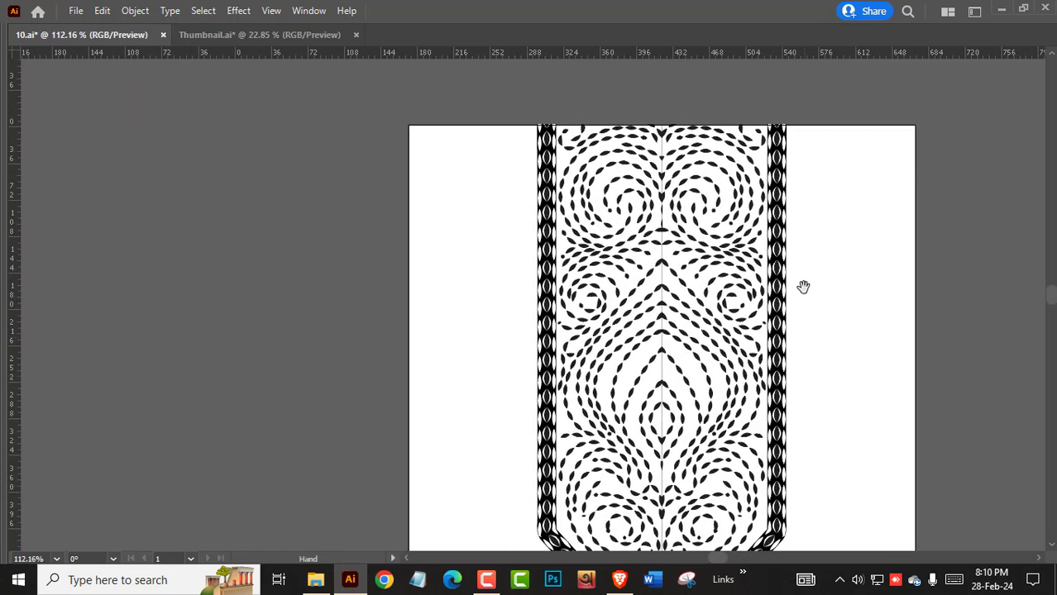
pyautogui.moveTo(794, 339); pyautogui.dragTo(773, 294)
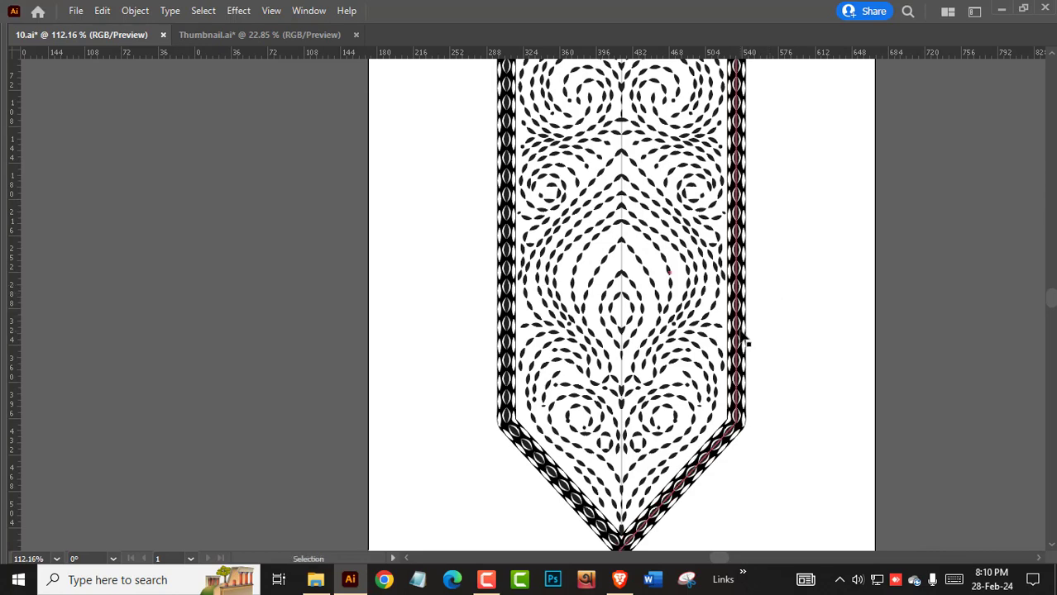
pyautogui.moveTo(740, 335); pyautogui.dragTo(878, 386)
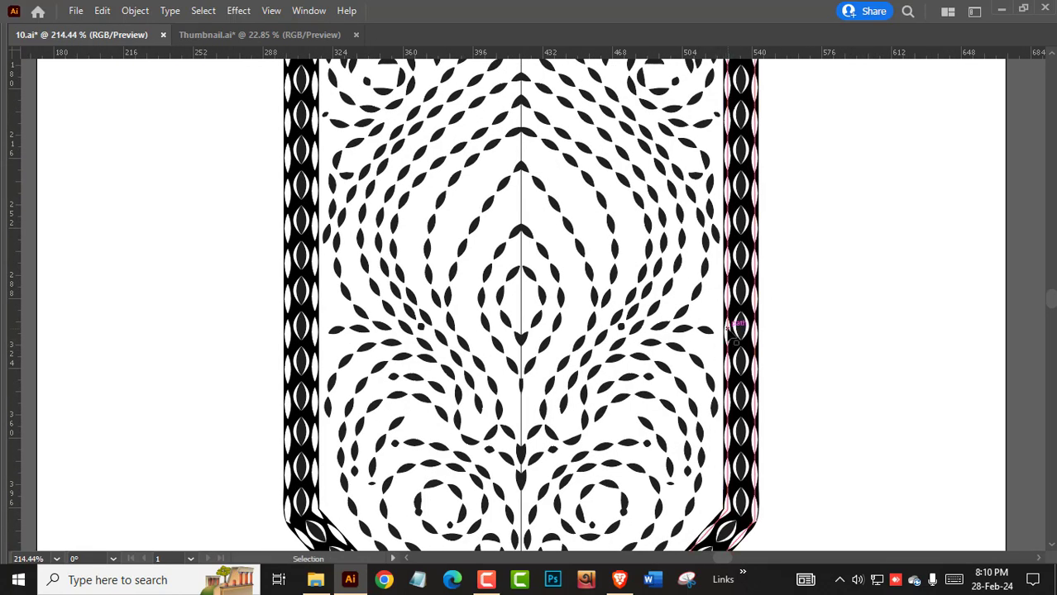
pyautogui.click(735, 331)
pyautogui.click(775, 349)
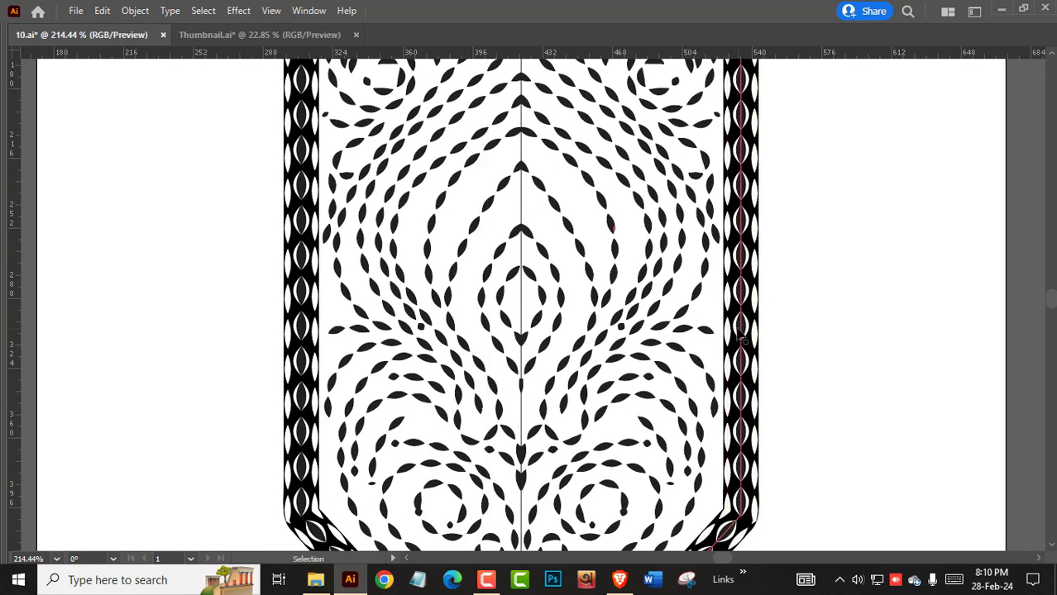
pyautogui.click(739, 334)
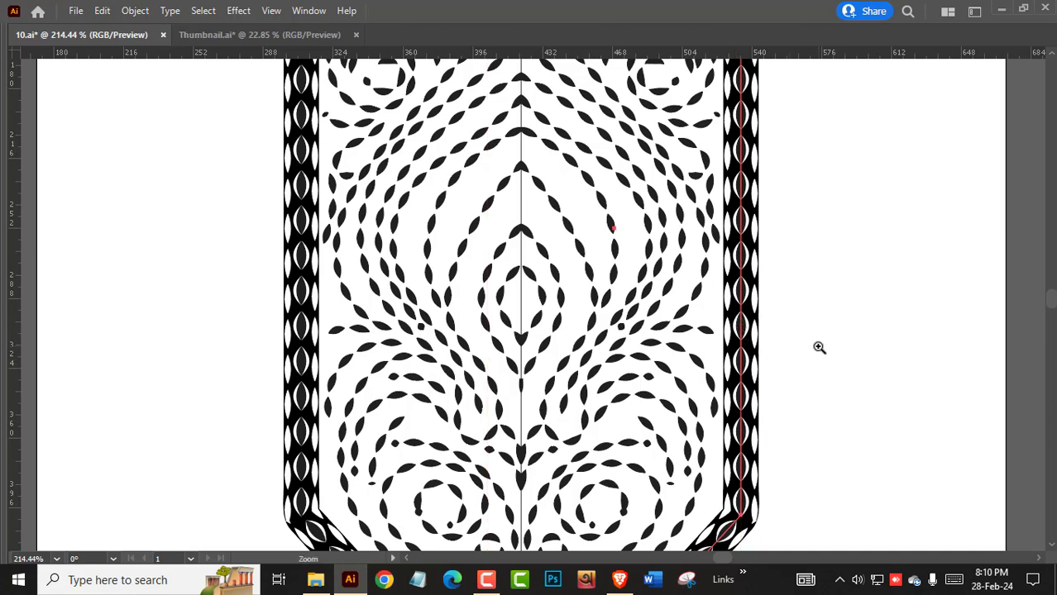
# Select the right border group and delete it to view the fill alone
pyautogui.scroll(-5, 818, 346)
pyautogui.moveTo(858, 347); pyautogui.dragTo(808, 355)
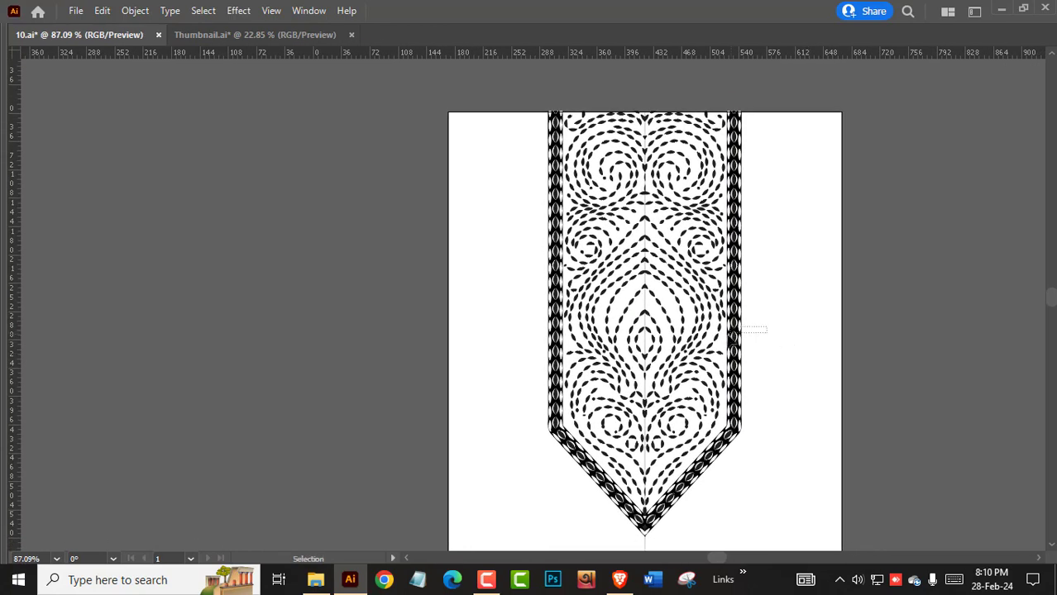
pyautogui.click(731, 336)
pyautogui.press('a')
pyautogui.press('Delete')
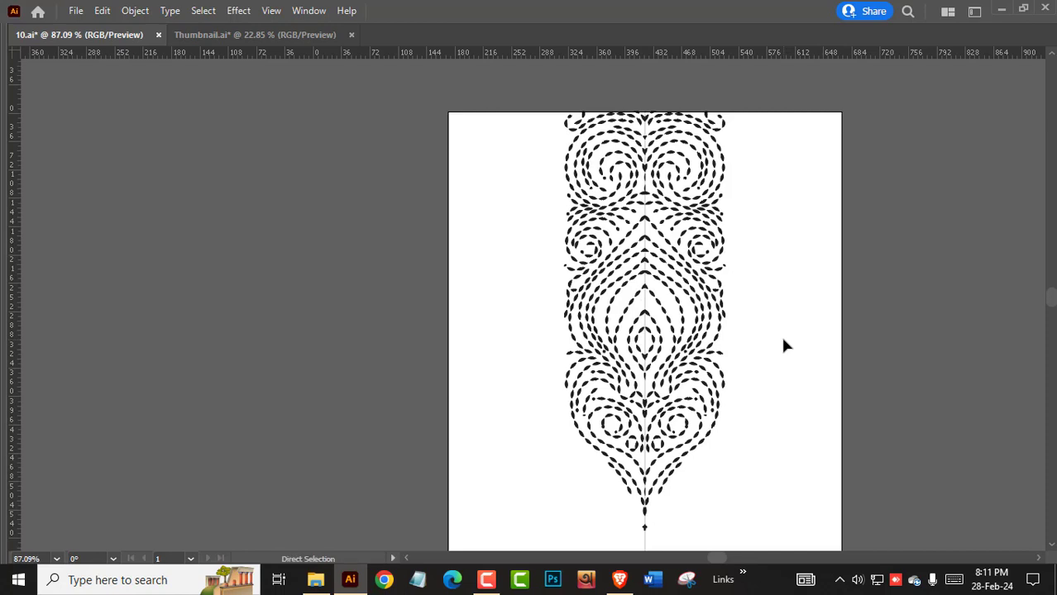
# Toggle the leaf-pattern border off and back on to compare the two looks
pyautogui.hotkey('ctrl', 'z')
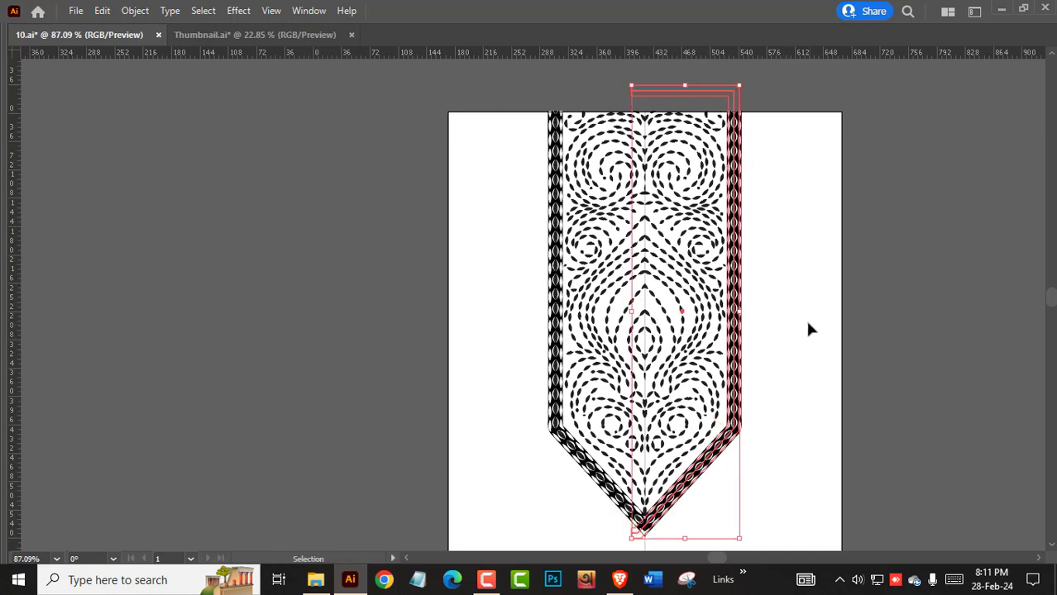
pyautogui.hotkey('ctrl', 'z')
pyautogui.hotkey('ctrl', 'z')
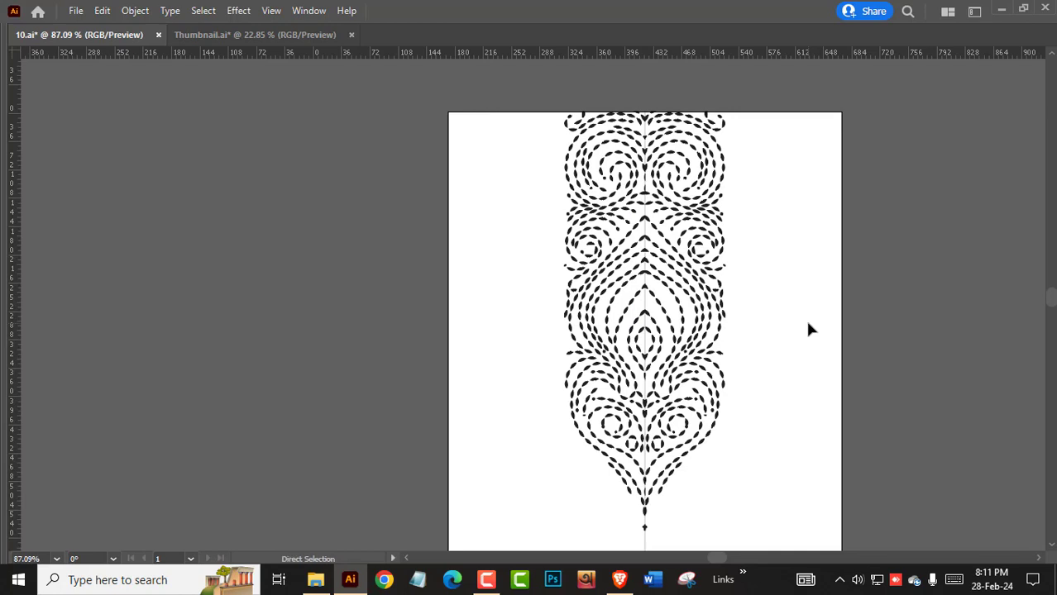
pyautogui.hotkey('ctrl', 'shift', 'z')
pyautogui.hotkey('ctrl', 'shift', 'z')
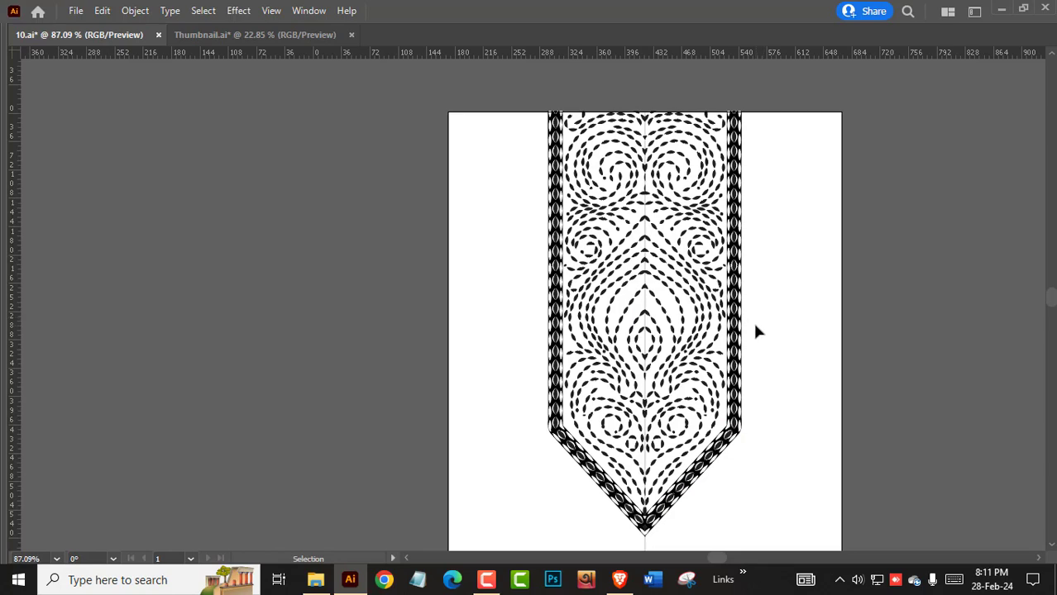
# Zoom in on the pennant's lower half and delete its outer border path
pyautogui.press('z')
pyautogui.moveTo(745, 388); pyautogui.dragTo(792, 399)
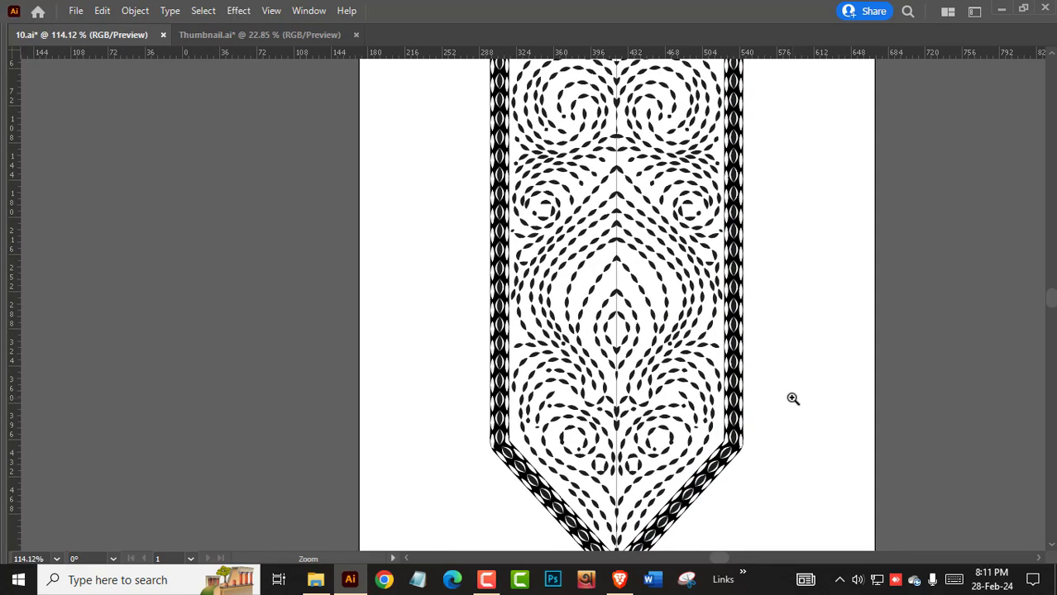
pyautogui.moveTo(759, 408); pyautogui.dragTo(753, 333)
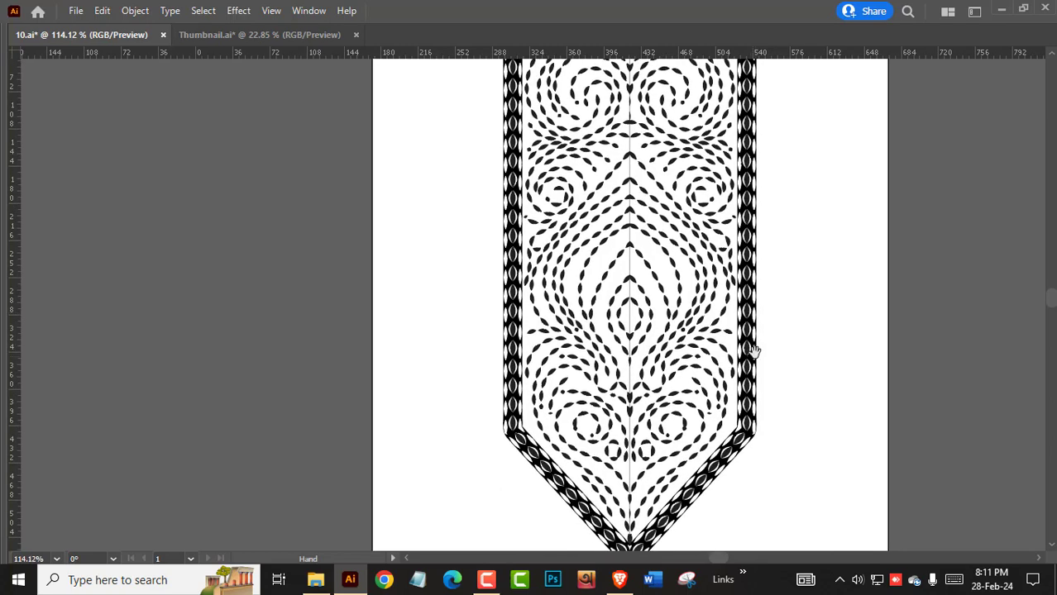
pyautogui.scroll(-1, 749, 331)
pyautogui.scroll(-1, 732, 328)
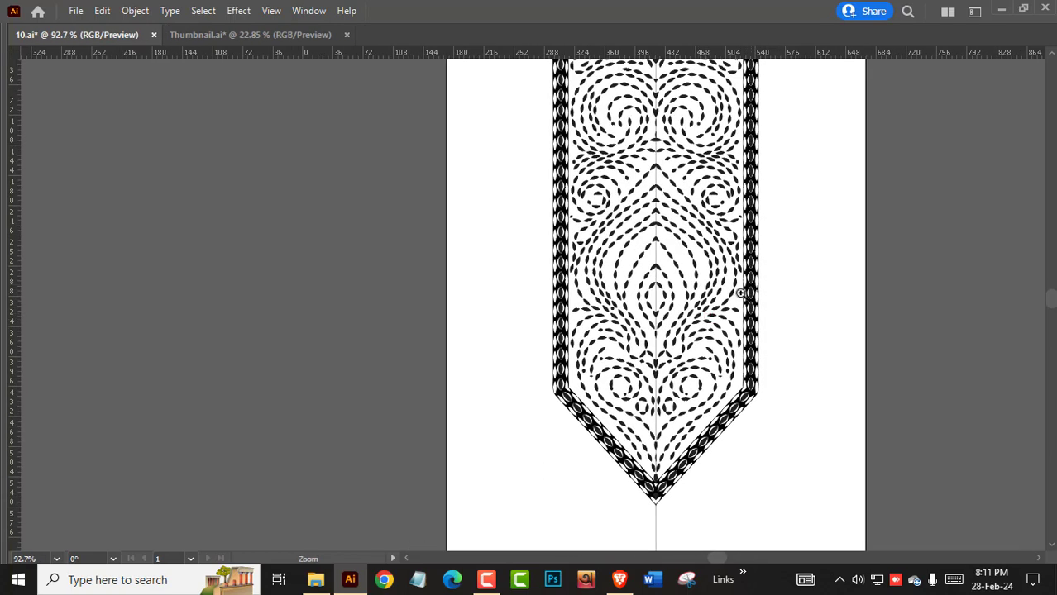
pyautogui.scroll(-2, 711, 322)
pyautogui.scroll(-1, 695, 320)
pyautogui.press('v')
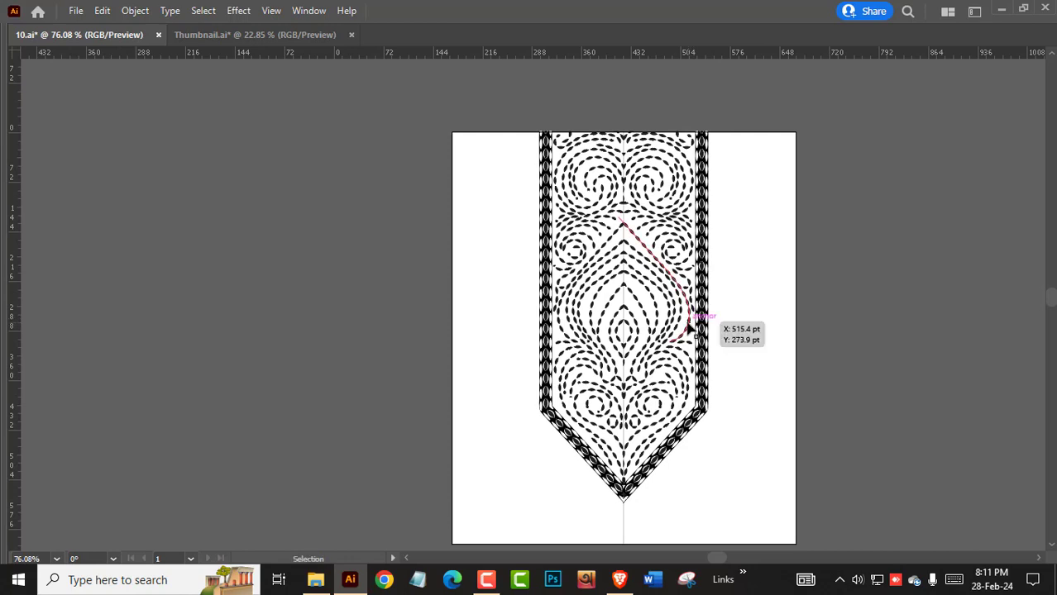
pyautogui.moveTo(515, 109)
pyautogui.mouseDown()
pyautogui.moveTo(747, 500)
pyautogui.moveTo(822, 538)
pyautogui.mouseUp()
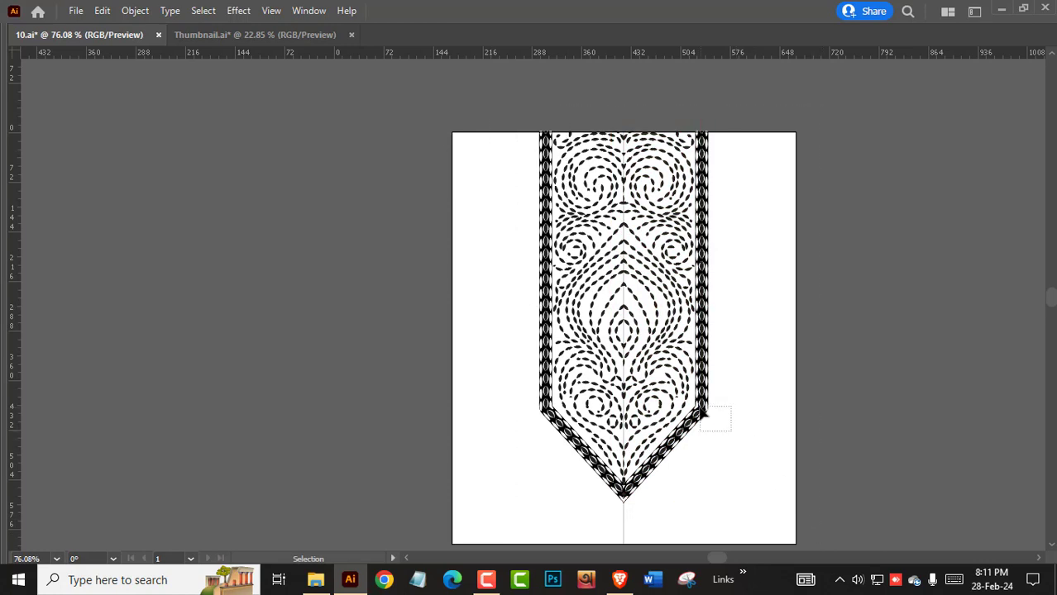
pyautogui.moveTo(731, 406); pyautogui.dragTo(698, 413)
pyautogui.press('Delete')
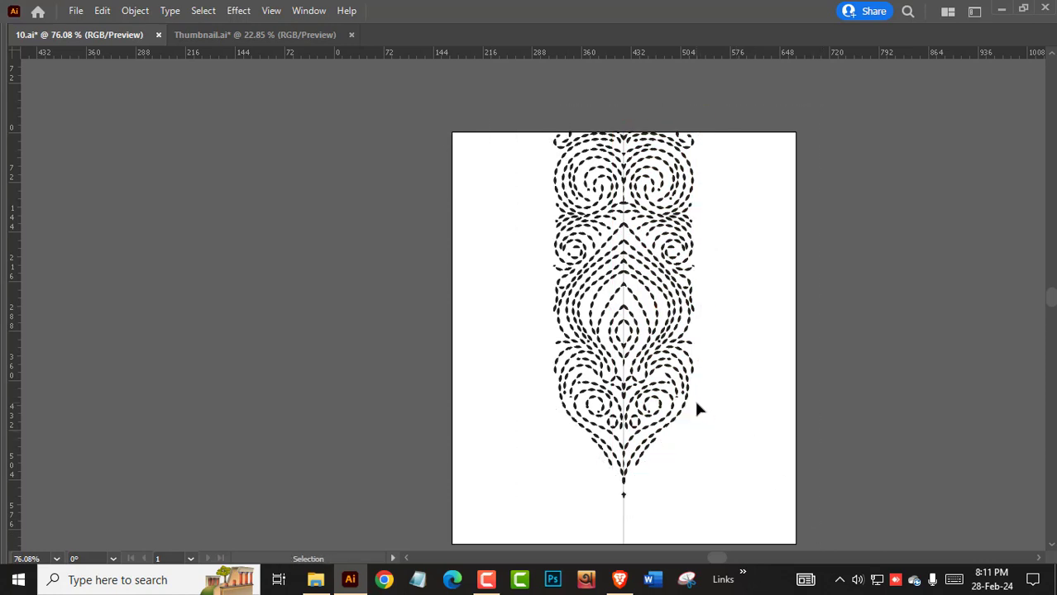
# Fit the whole artboard in view and select the right half of the leaf pattern
pyautogui.press('z')
pyautogui.moveTo(693, 401); pyautogui.dragTo(696, 378)
pyautogui.hotkey('ctrl', '0')
pyautogui.press('v')
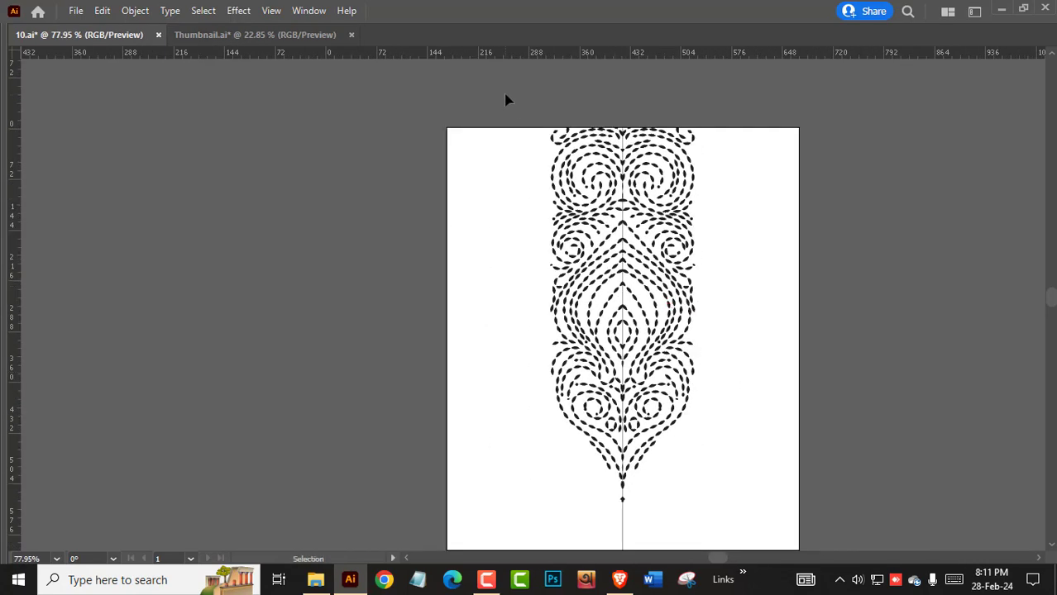
pyautogui.moveTo(505, 99); pyautogui.dragTo(776, 510)
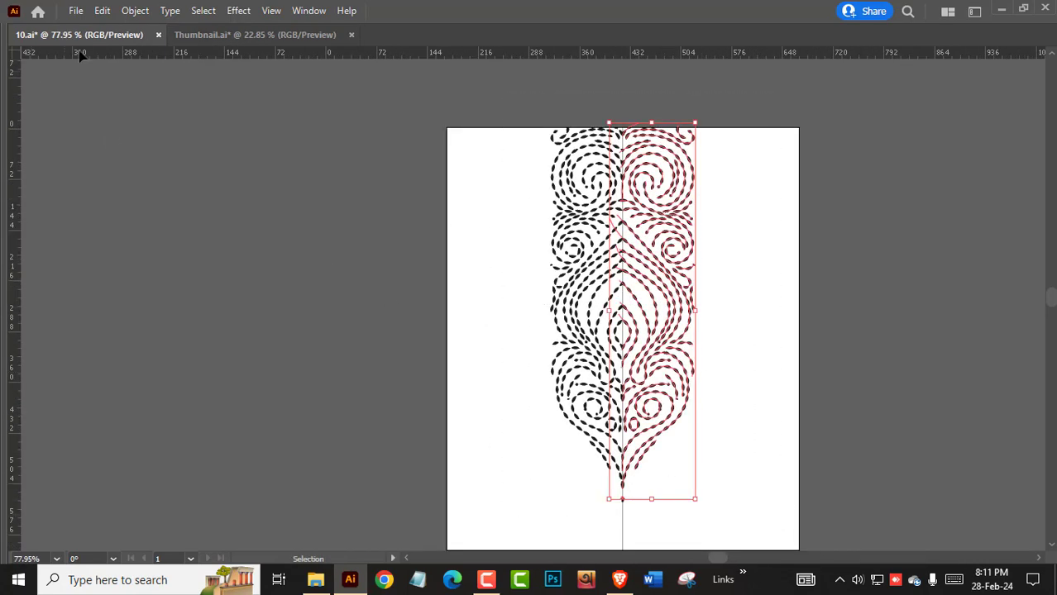
# Expand the pattern's appearance into shapes and bring up the Pathfinder panel
pyautogui.click(135, 11)
pyautogui.click(203, 205)
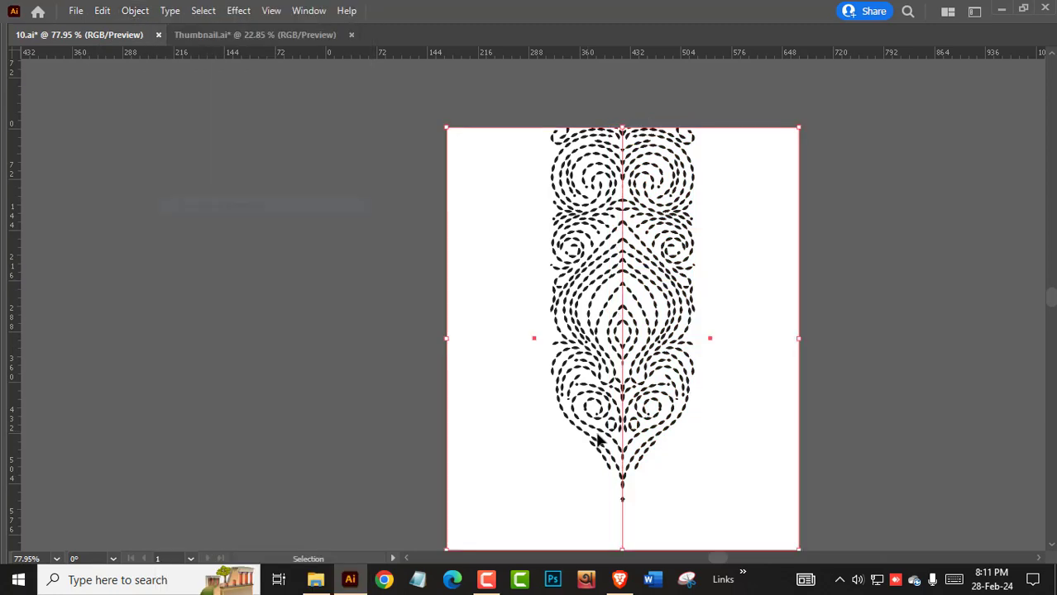
pyautogui.press('Tab')
pyautogui.click(179, 448)
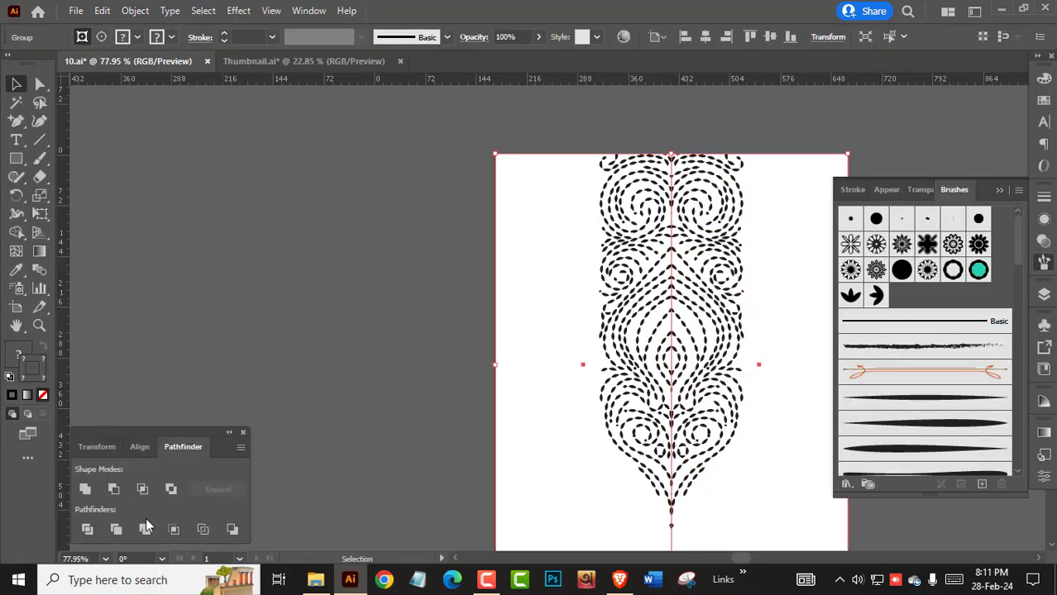
# Drag a copy of the whole pennant group into Thumbnail.ai
pyautogui.click(569, 391)
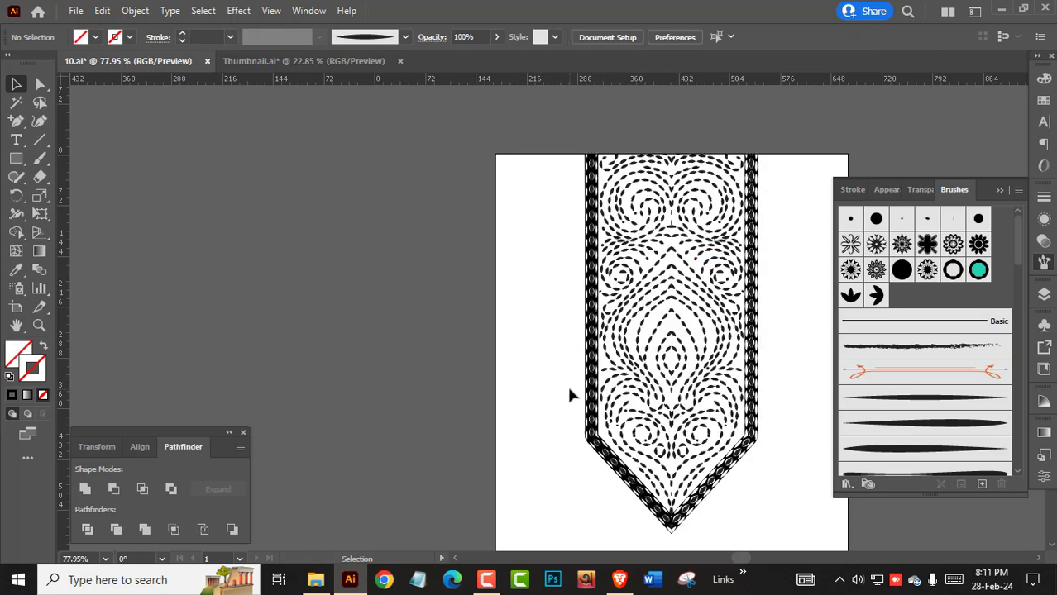
pyautogui.click(602, 386)
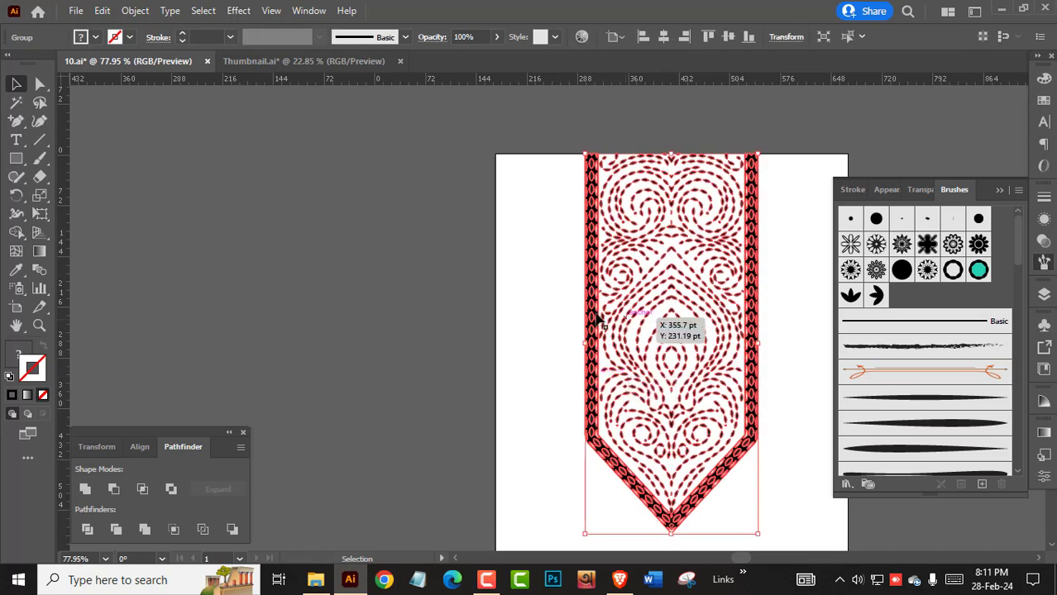
pyautogui.moveTo(594, 244); pyautogui.dragTo(327, 357)
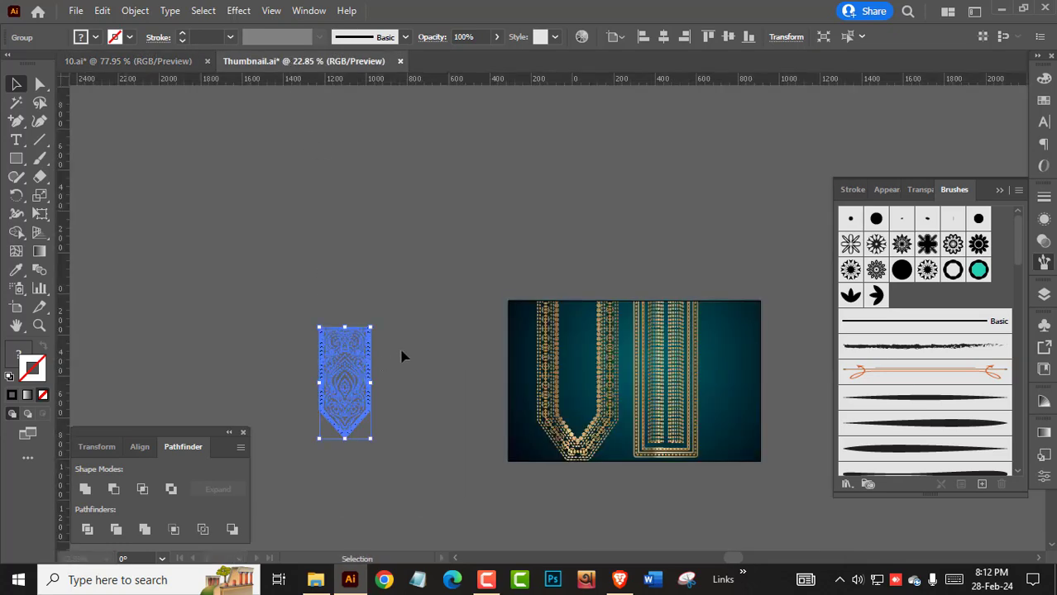
# Place the pennant beside the teal thumbnail and zoom in on its V tip
pyautogui.press('Tab')
pyautogui.press('z')
pyautogui.click(337, 389)
pyautogui.moveTo(292, 401); pyautogui.dragTo(567, 414)
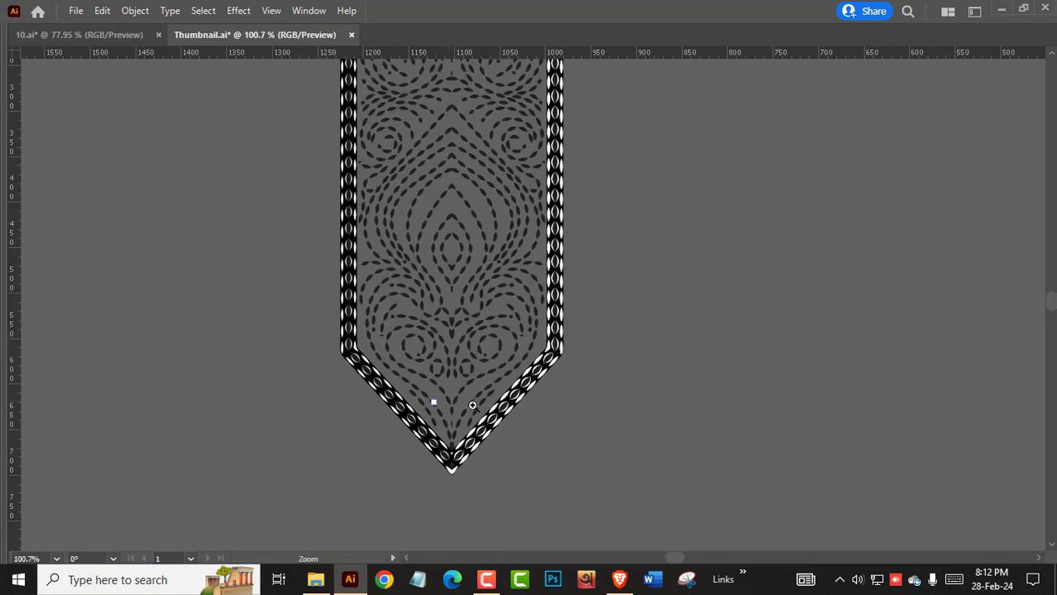
pyautogui.moveTo(451, 496); pyautogui.dragTo(620, 439)
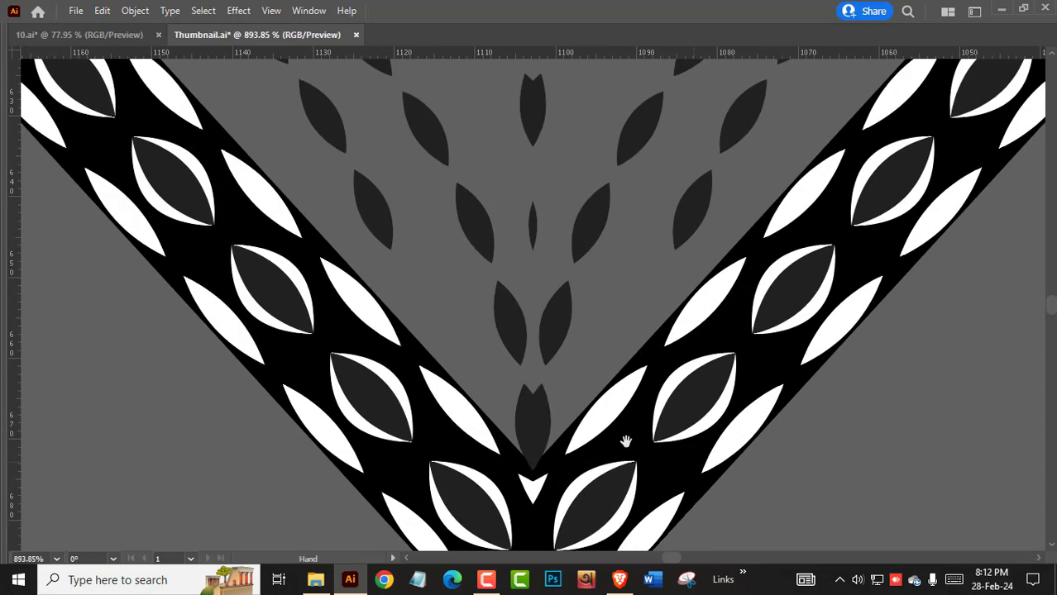
pyautogui.press('a')
pyautogui.click(541, 432)
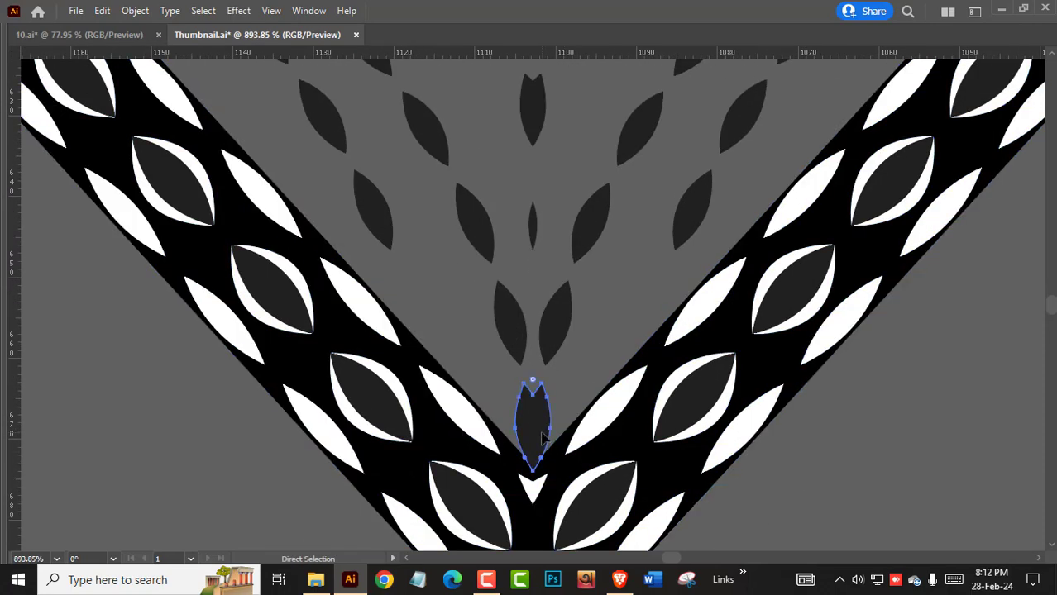
# Select the pennant group and ungroup it into separate parts
pyautogui.scroll(-6, 541, 432)
pyautogui.click(788, 309)
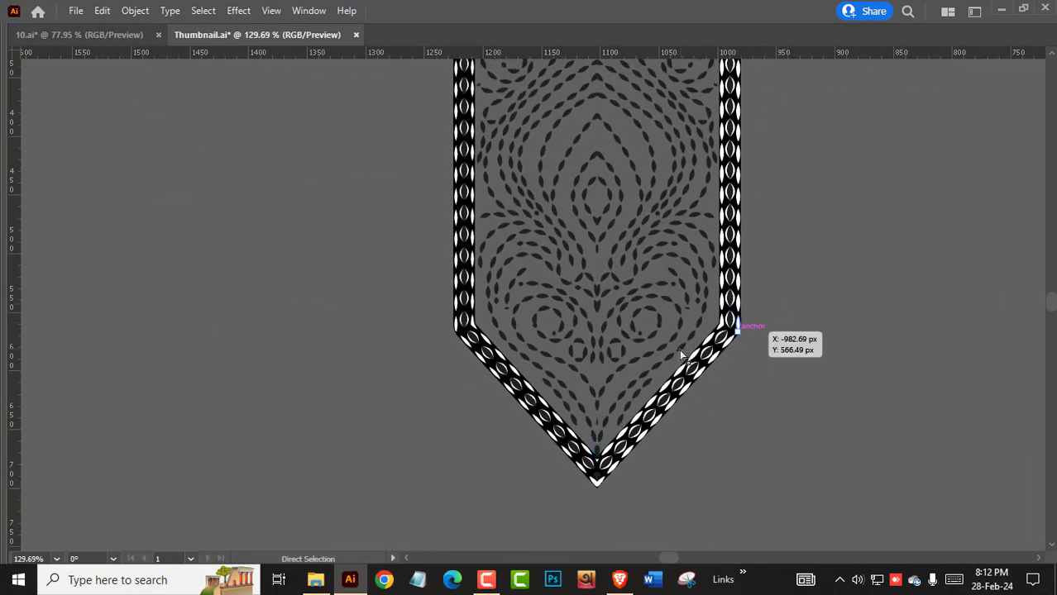
pyautogui.press('v')
pyautogui.moveTo(788, 331); pyautogui.dragTo(684, 350)
pyautogui.rightClick(684, 350)
pyautogui.click(725, 207)
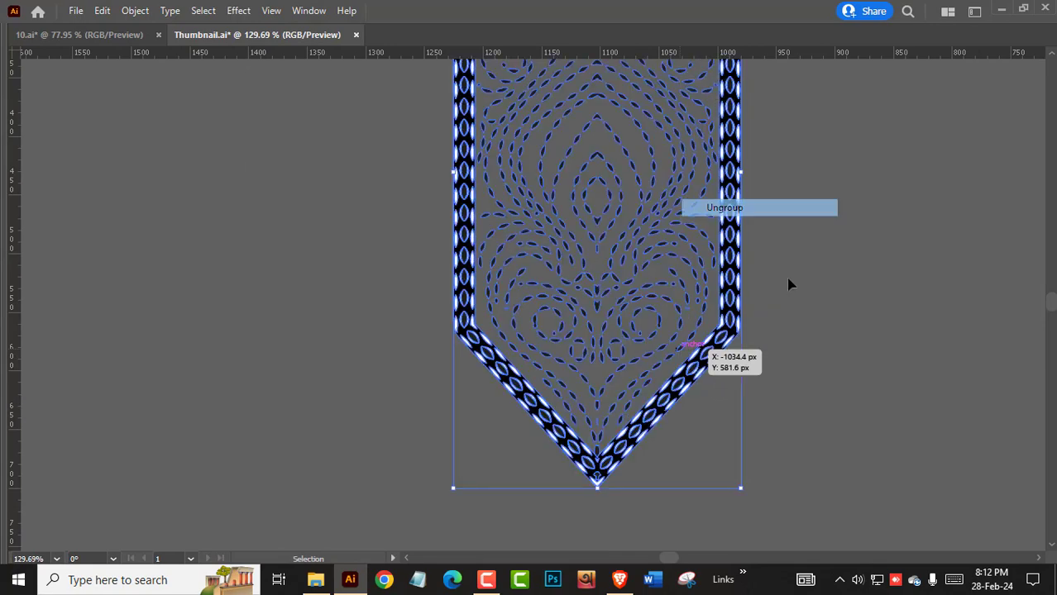
pyautogui.click(790, 284)
# Delete the inner dashed leaf pattern, then the chevron border
pyautogui.press('Tab')
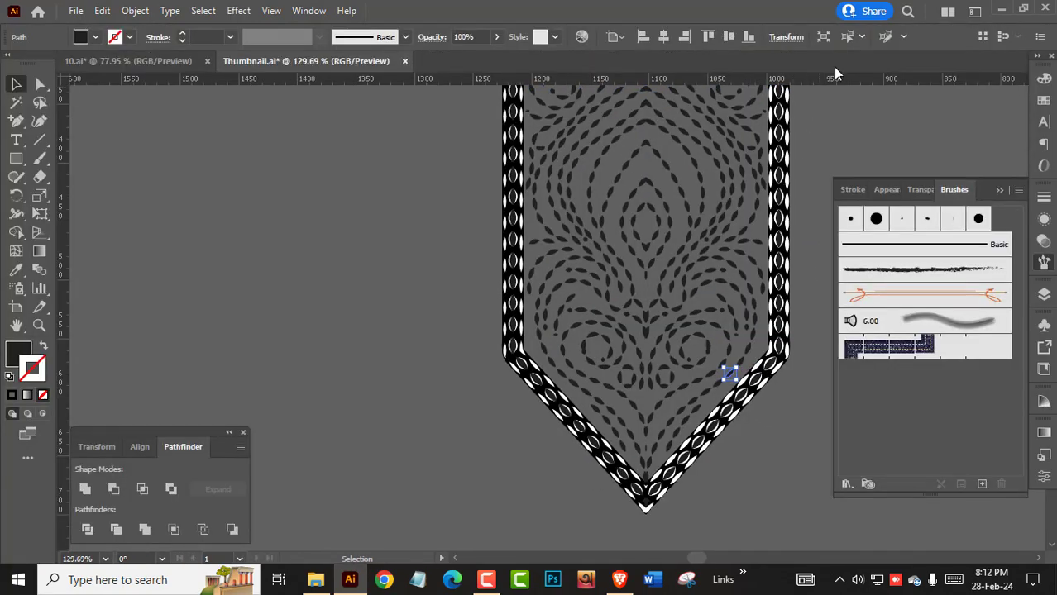
pyautogui.hotkey('ctrl', 'a')
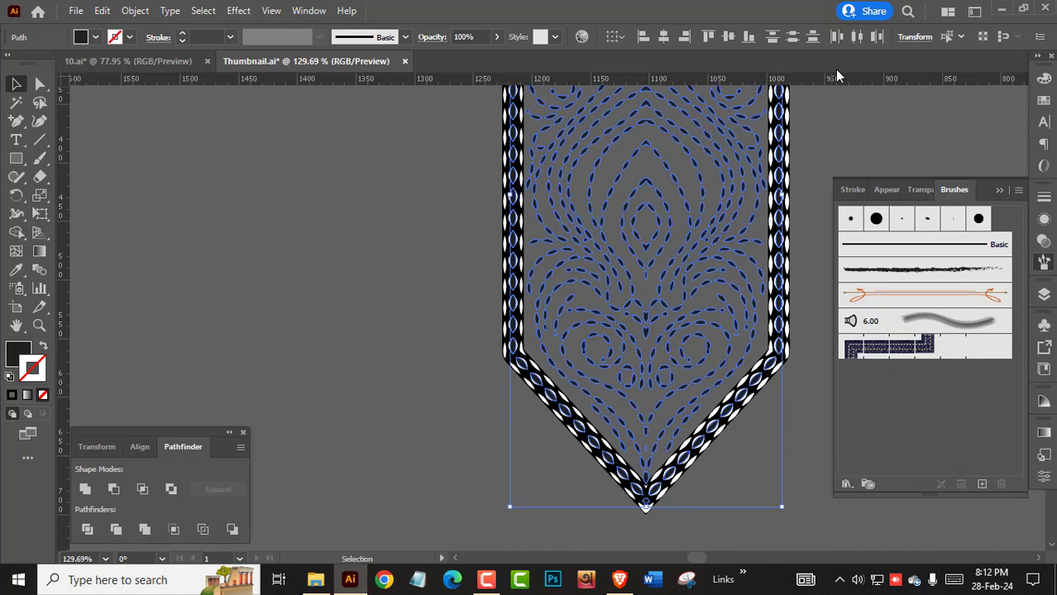
pyautogui.press('Tab')
pyautogui.press('Delete')
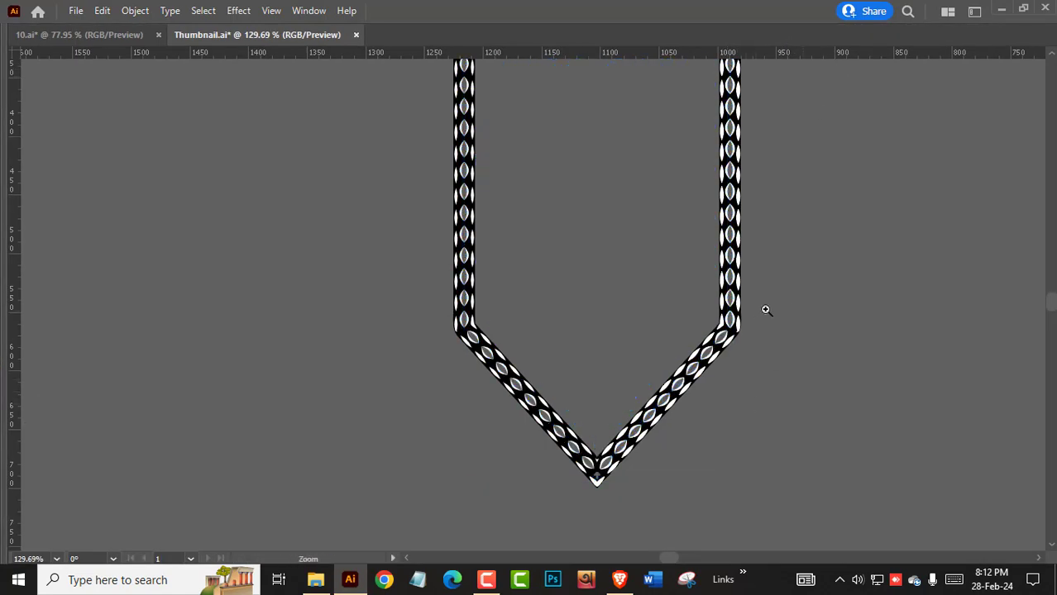
pyautogui.scroll(-3, 764, 307)
pyautogui.scroll(-3, 628, 255)
pyautogui.hotkey('ctrl', 'a')
pyautogui.press('Delete')
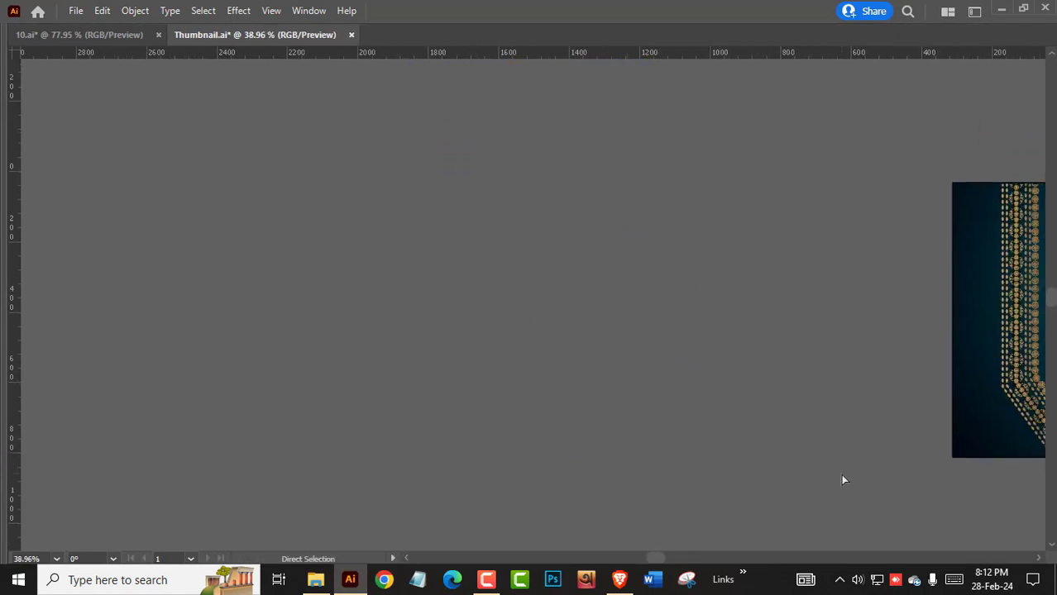
# Restore the dashed leaf pattern and view the pennant's pointed bottom
pyautogui.hotkey('ctrl', 'z')
pyautogui.click(879, 414)
pyautogui.scroll(3, 879, 414)
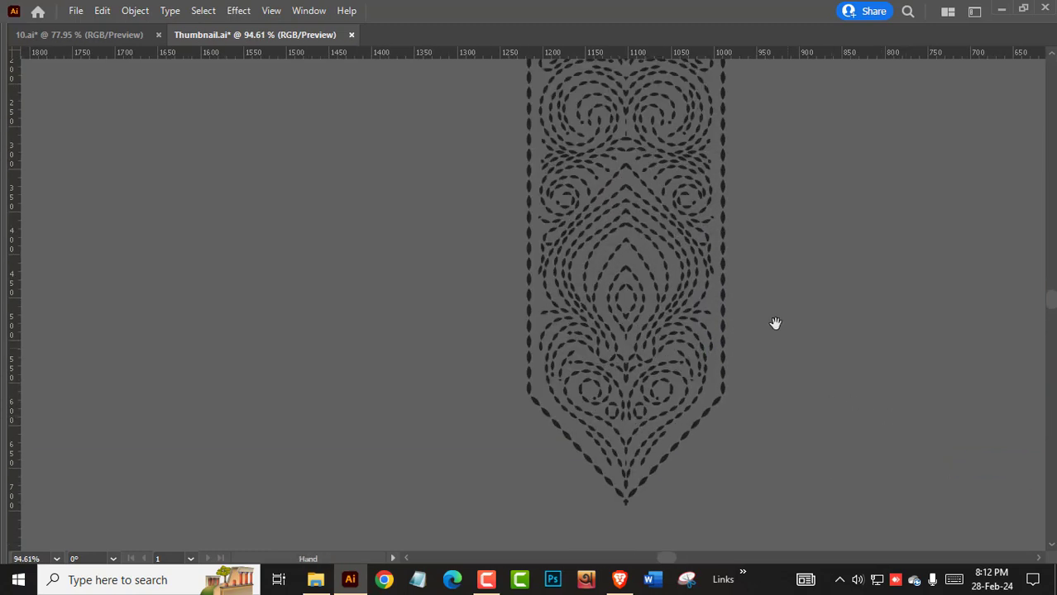
pyautogui.moveTo(773, 322); pyautogui.dragTo(785, 401)
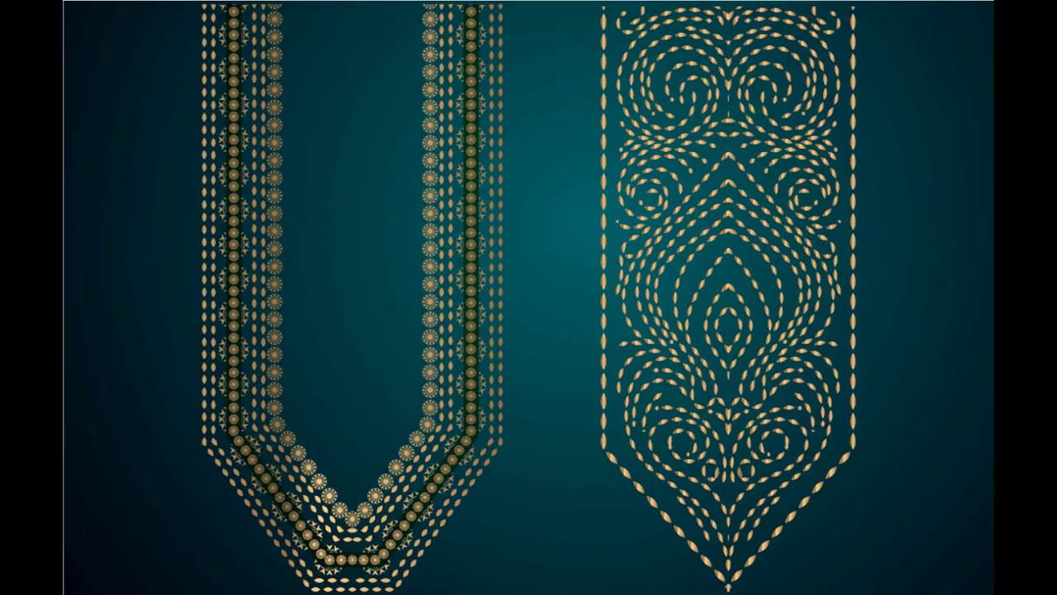